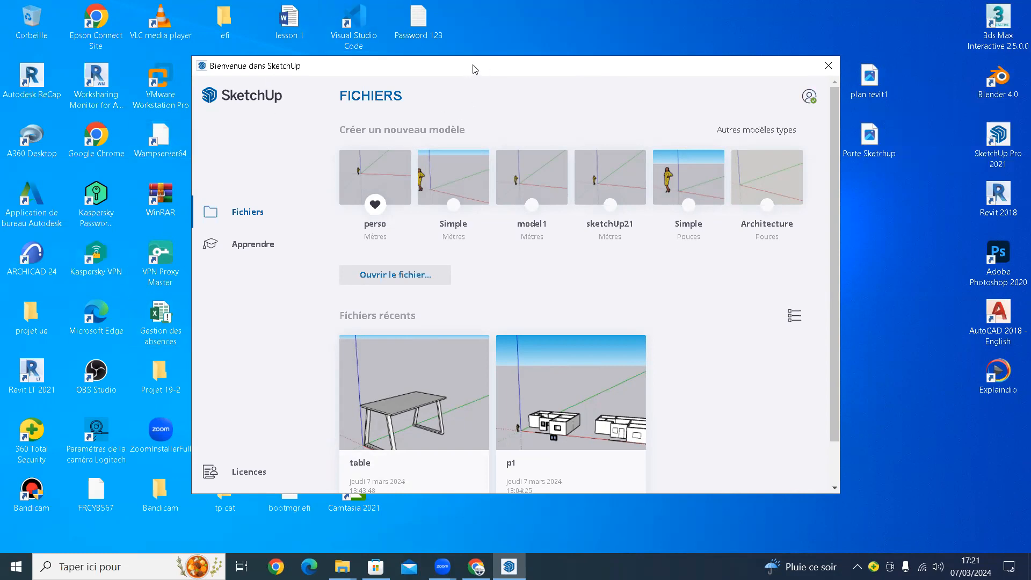
{"action": "left_click_drag", "start_coordinate": [475, 69], "coordinate": [482, 51]}
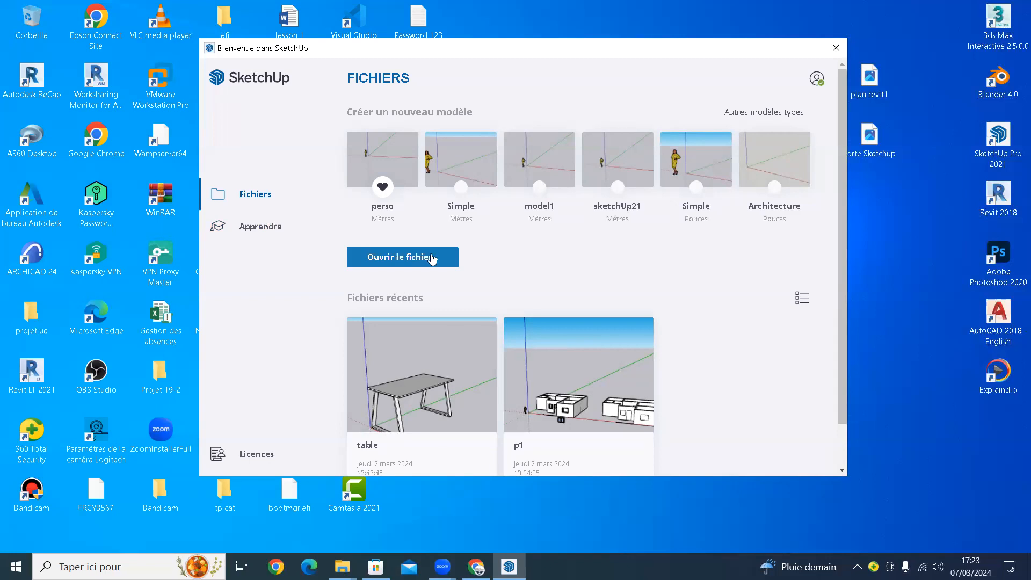
{"action": "left_click", "coordinate": [398, 258]}
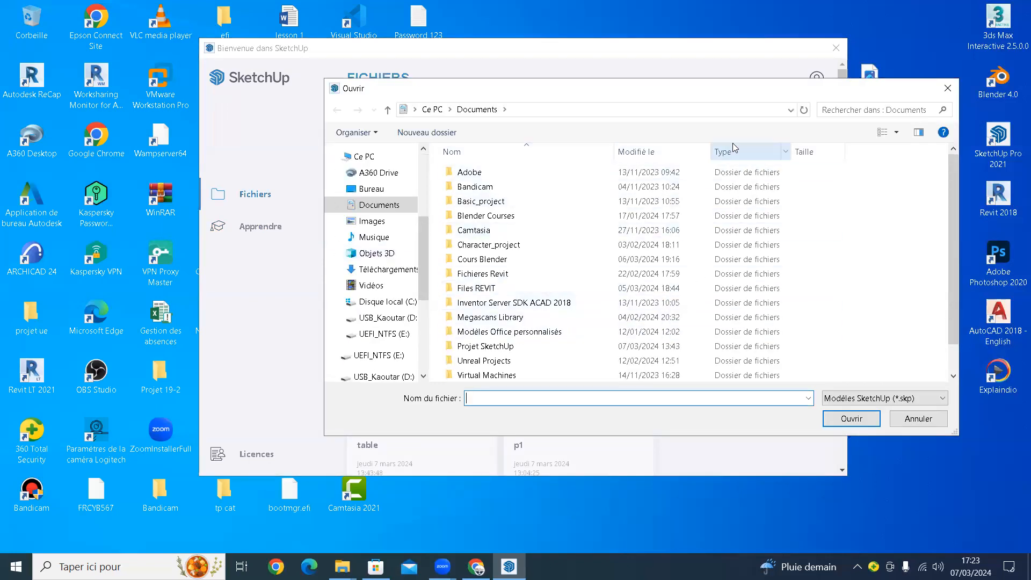
{"action": "left_click_drag", "start_coordinate": [750, 87], "coordinate": [629, 78]}
{"action": "left_click", "coordinate": [825, 81]}
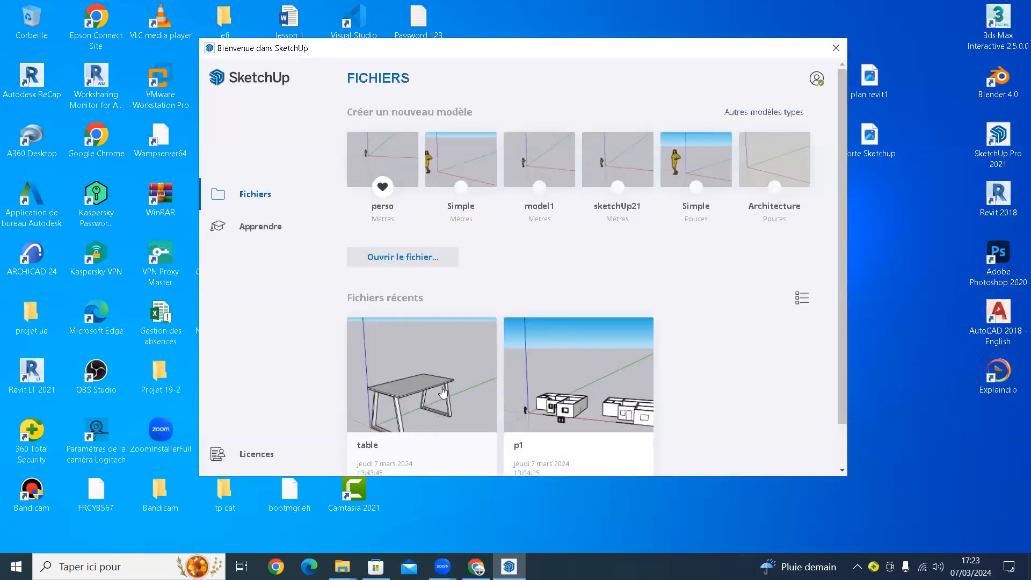
Step: Create a new model from the Simple template in metres
{"action": "scroll", "coordinate": [440, 397], "scroll_direction": "down", "scroll_amount": 1}
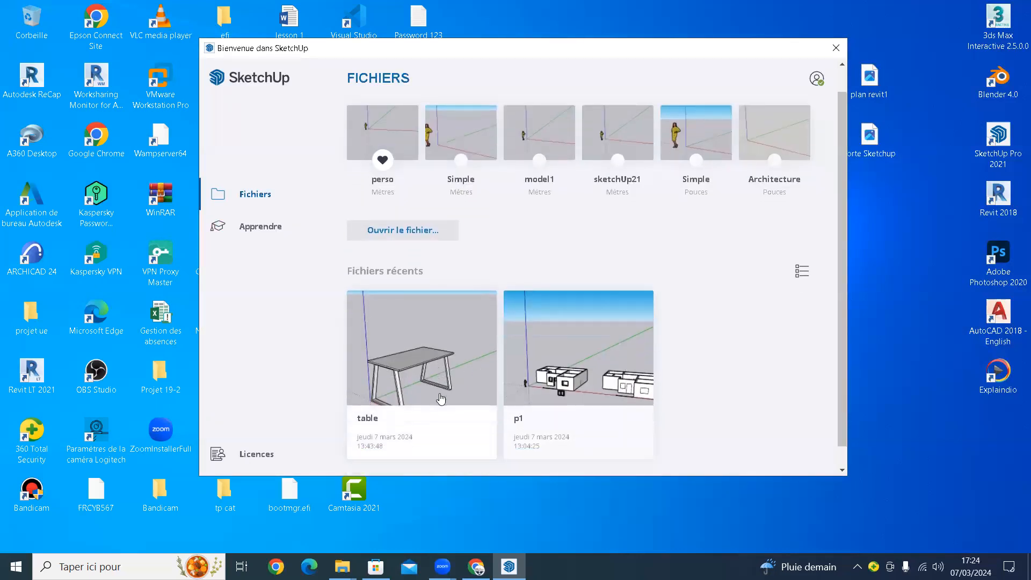
{"action": "scroll", "coordinate": [440, 398], "scroll_direction": "up", "scroll_amount": 1}
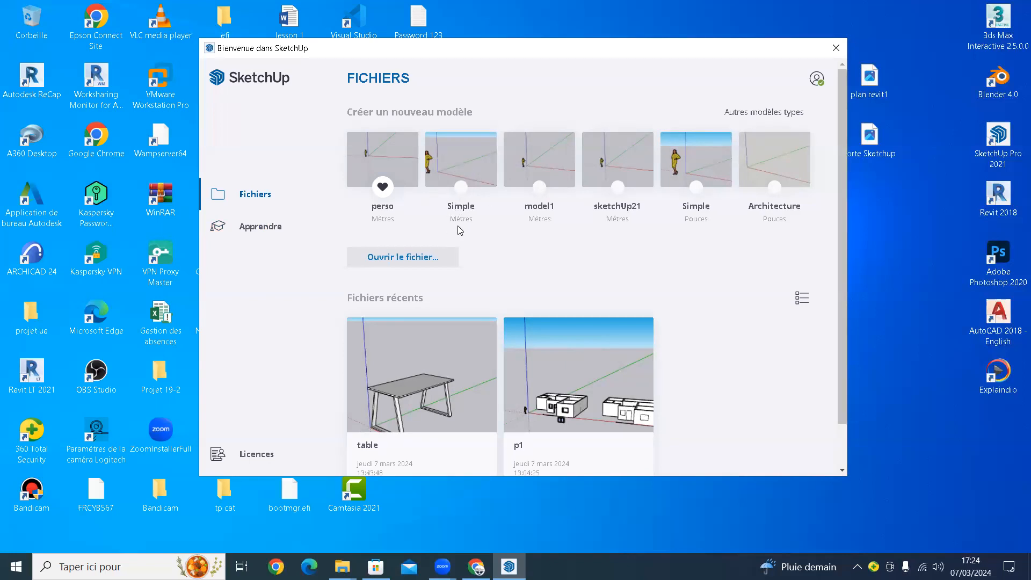
{"action": "left_click", "coordinate": [461, 164]}
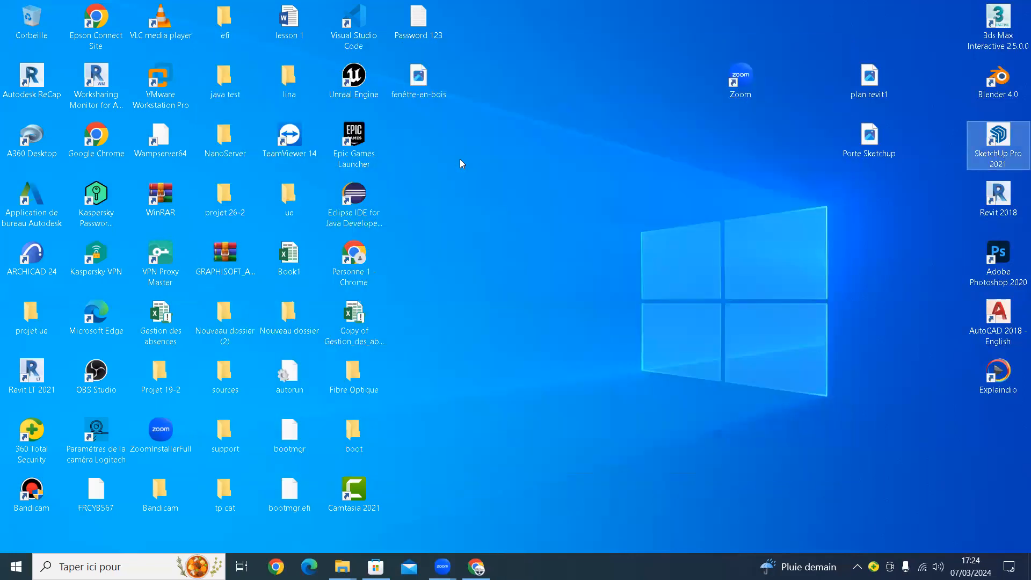
{"action": "left_click", "coordinate": [767, 170]}
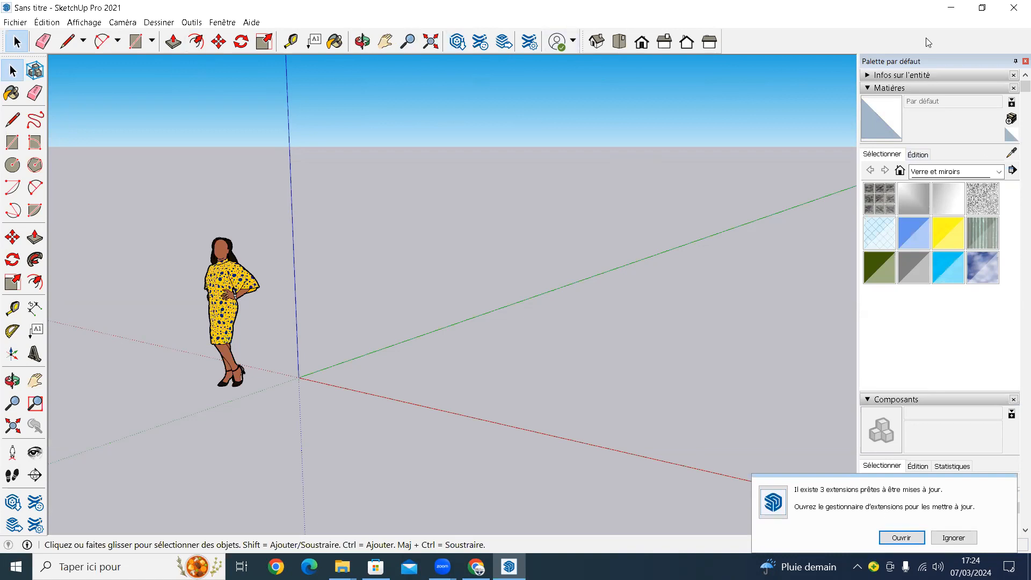
Step: Collapse the Matières and Composants sections of the default tray
{"action": "left_click", "coordinate": [872, 90]}
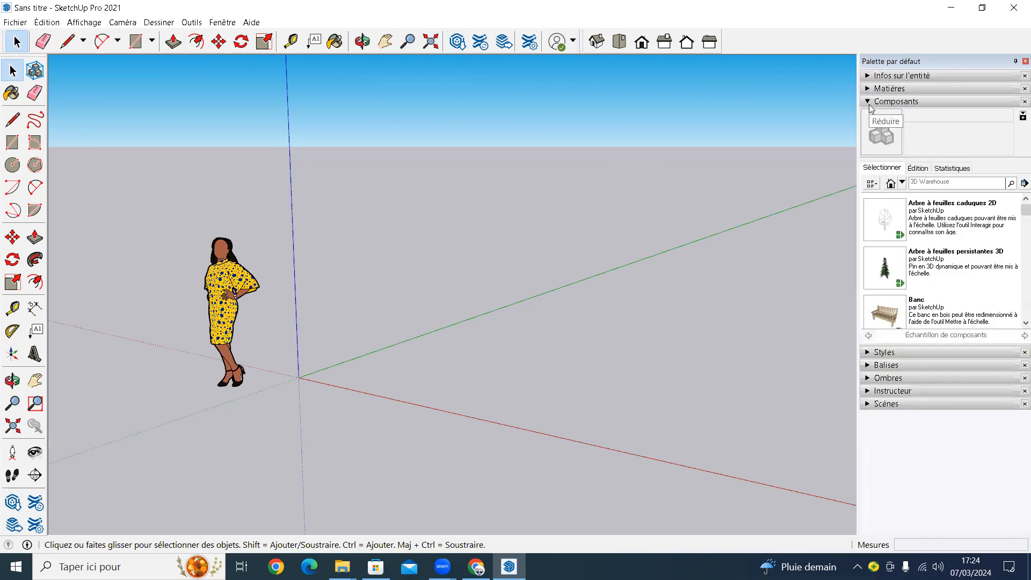
{"action": "left_click", "coordinate": [871, 103]}
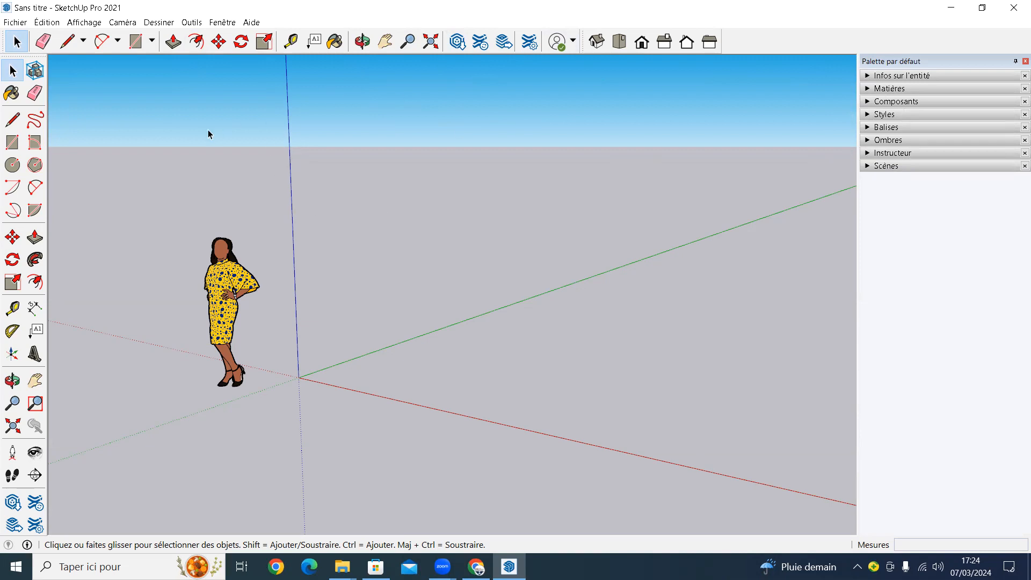
{"action": "left_click", "coordinate": [19, 24]}
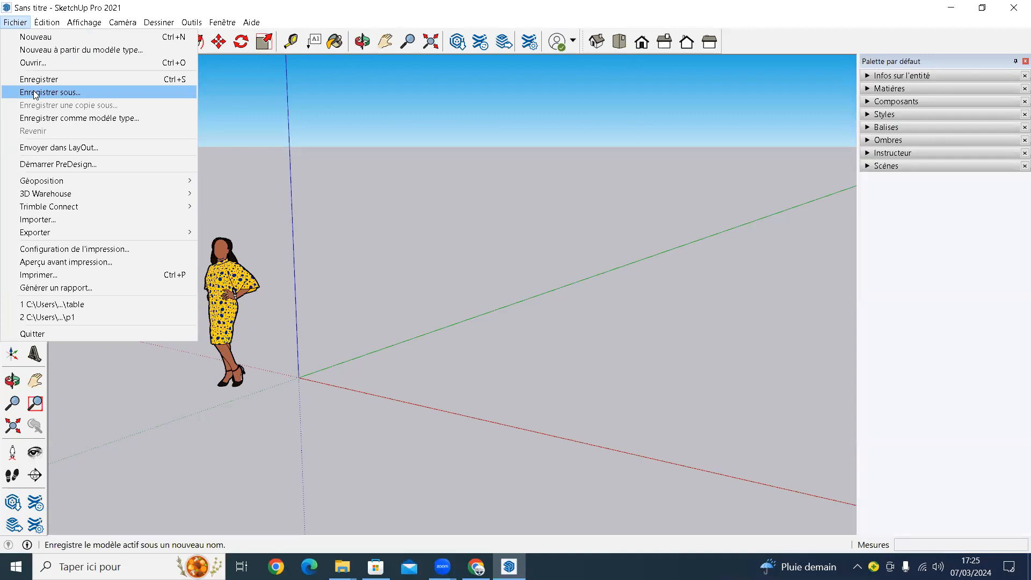
{"action": "mouse_move", "coordinate": [37, 235]}
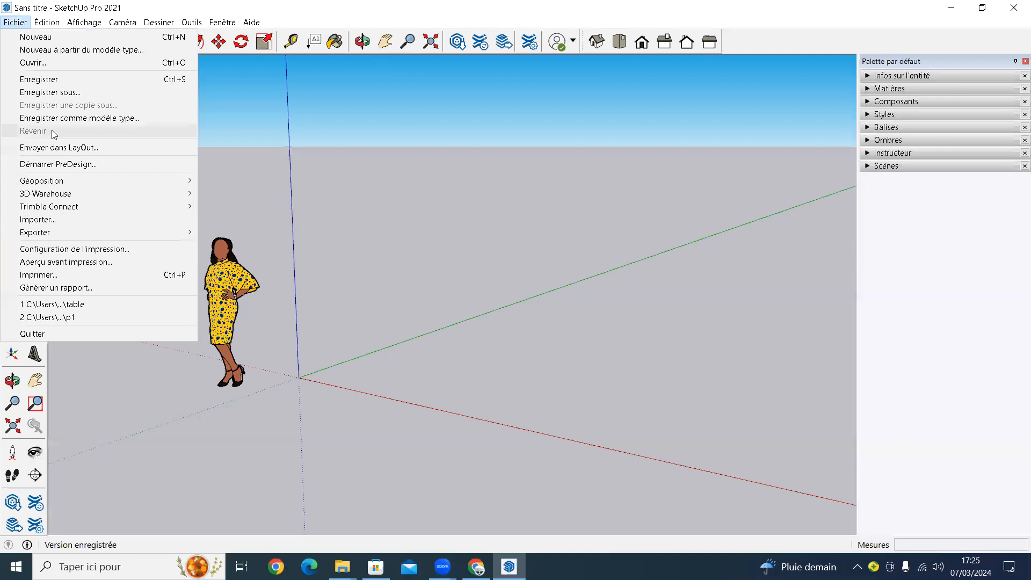
{"action": "mouse_move", "coordinate": [46, 24]}
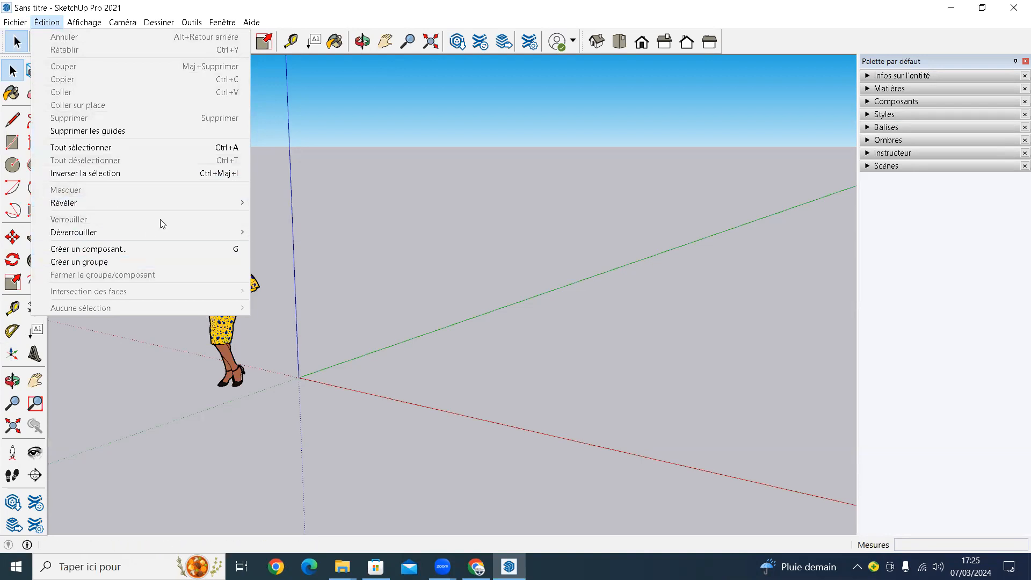
{"action": "mouse_move", "coordinate": [90, 27]}
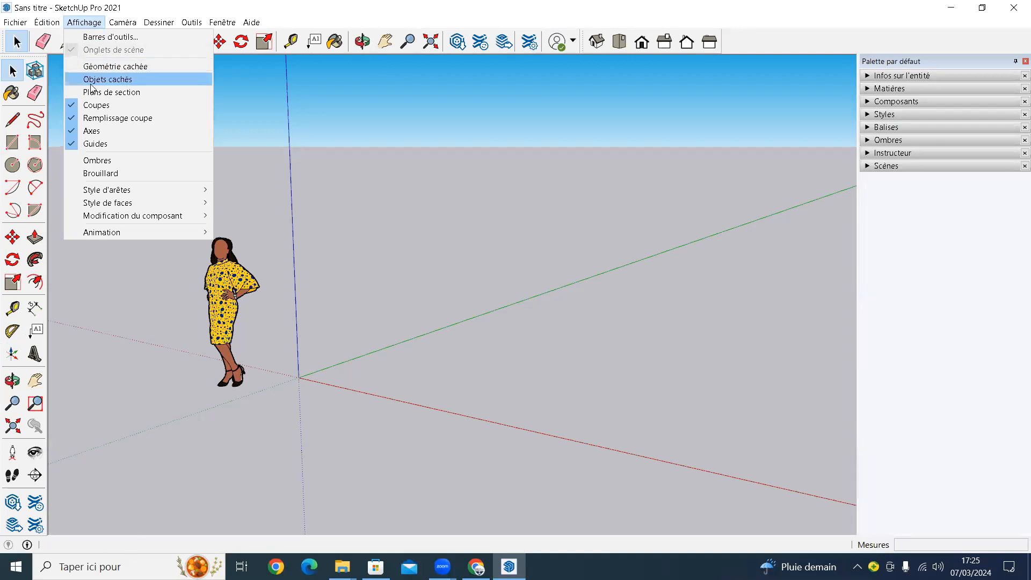
{"action": "mouse_move", "coordinate": [199, 232]}
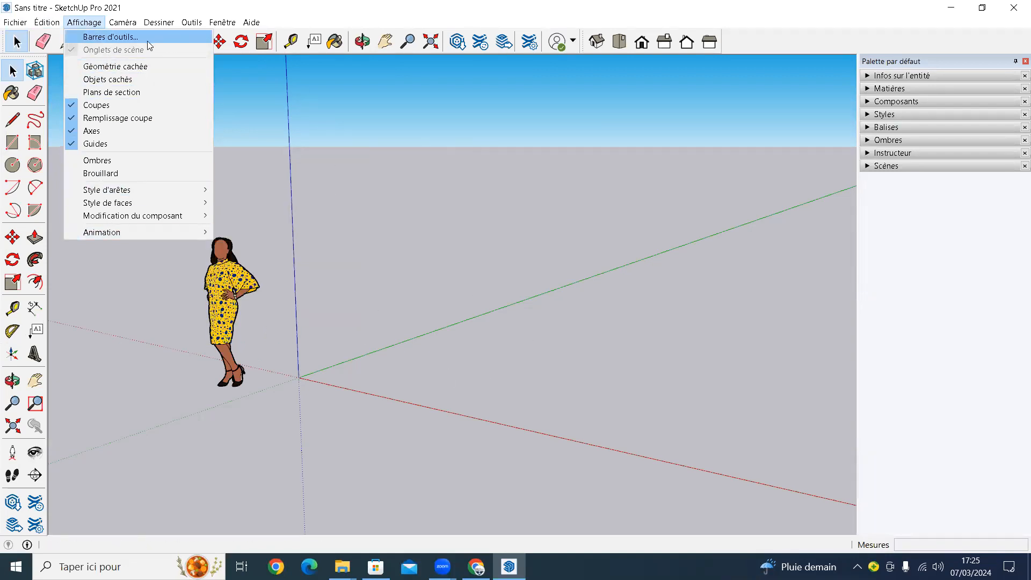
{"action": "mouse_move", "coordinate": [121, 23]}
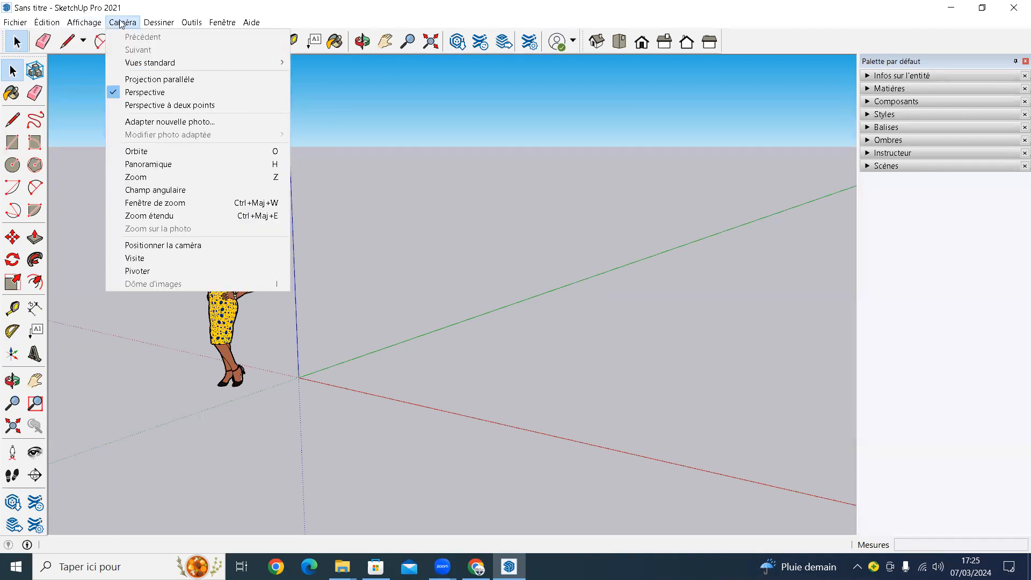
{"action": "mouse_move", "coordinate": [240, 23]}
{"action": "mouse_move", "coordinate": [162, 23]}
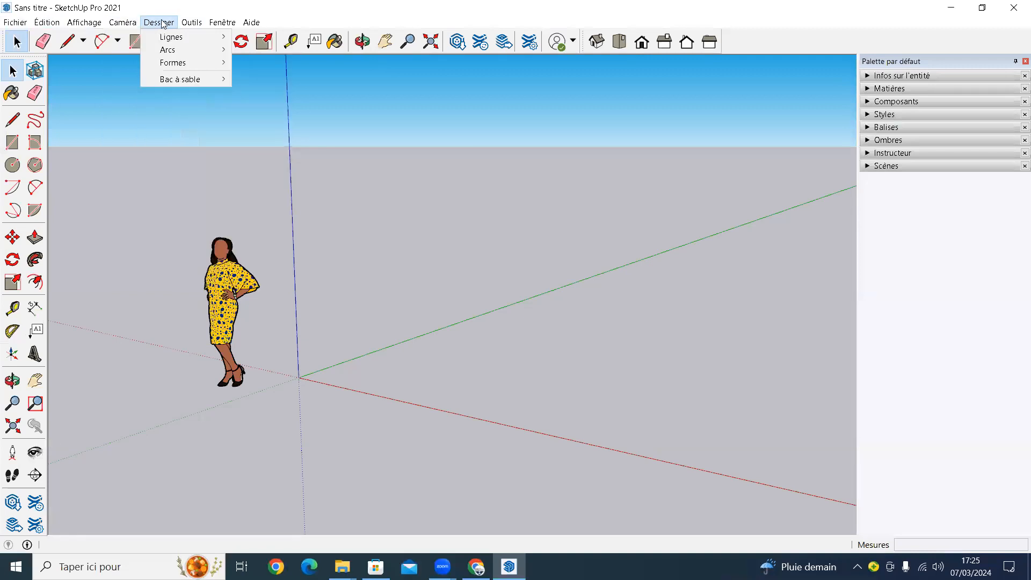
{"action": "mouse_move", "coordinate": [194, 24]}
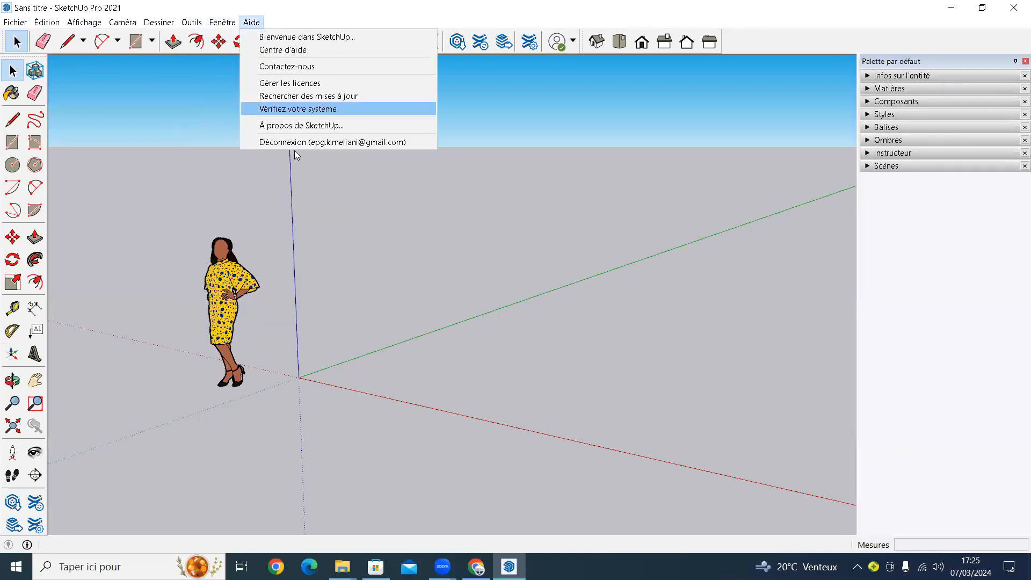
{"action": "left_click", "coordinate": [415, 8]}
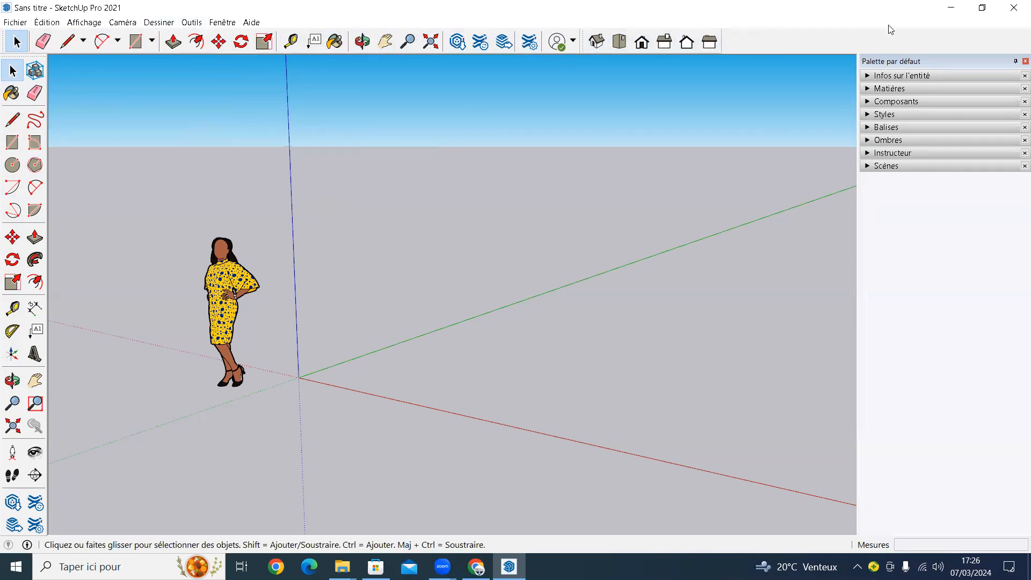
Step: Show the Styles, Section, Principaux and Lieu toolbars
{"action": "right_click", "coordinate": [754, 41]}
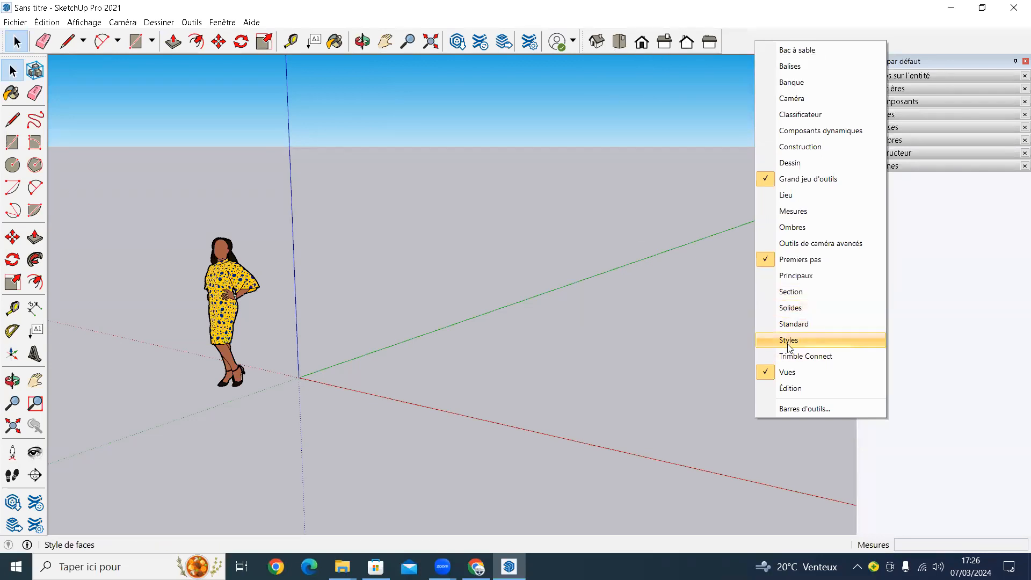
{"action": "left_click", "coordinate": [779, 341]}
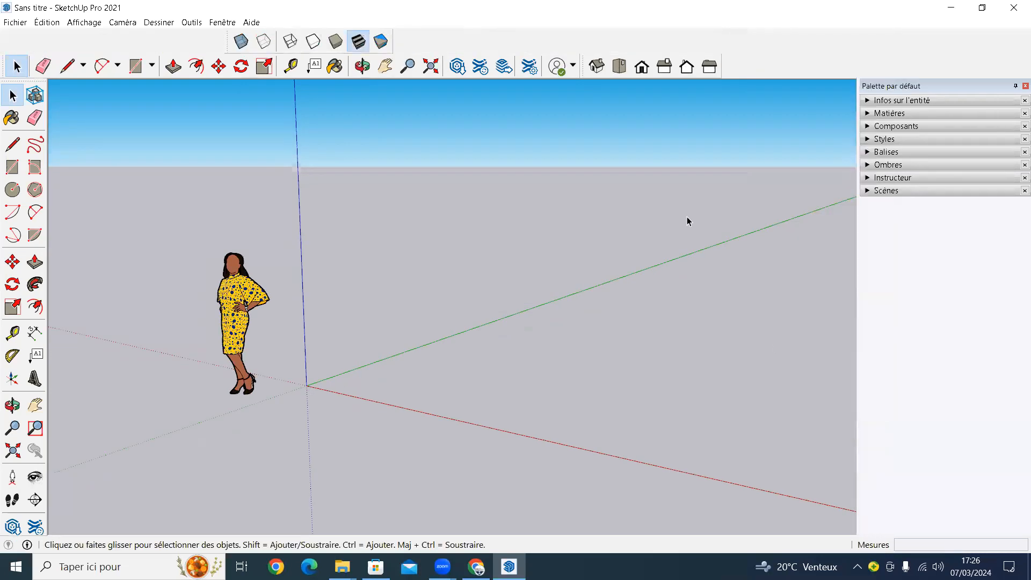
{"action": "right_click", "coordinate": [659, 49]}
{"action": "left_click", "coordinate": [693, 301]}
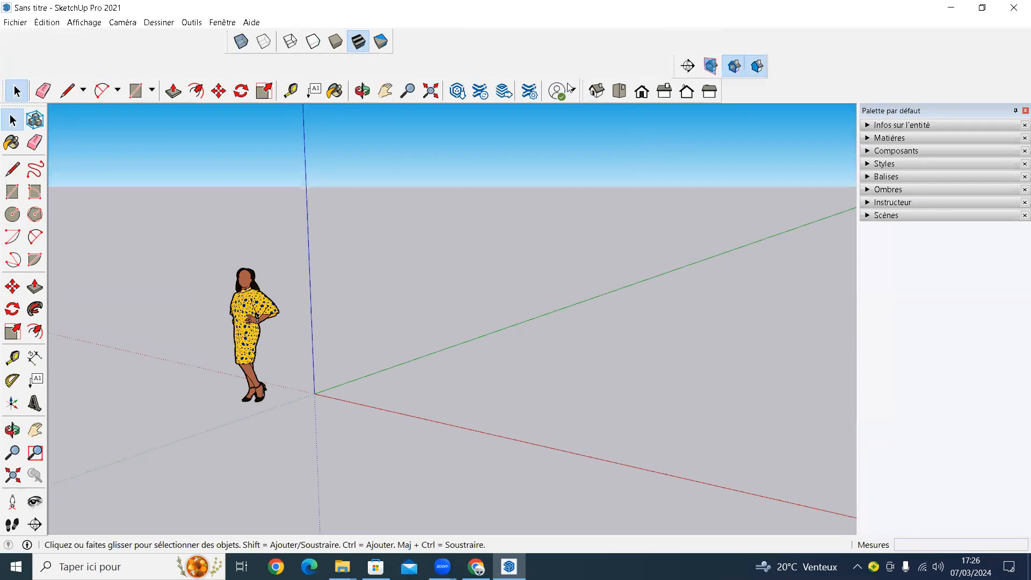
{"action": "right_click", "coordinate": [543, 61]}
{"action": "left_click", "coordinate": [585, 299]}
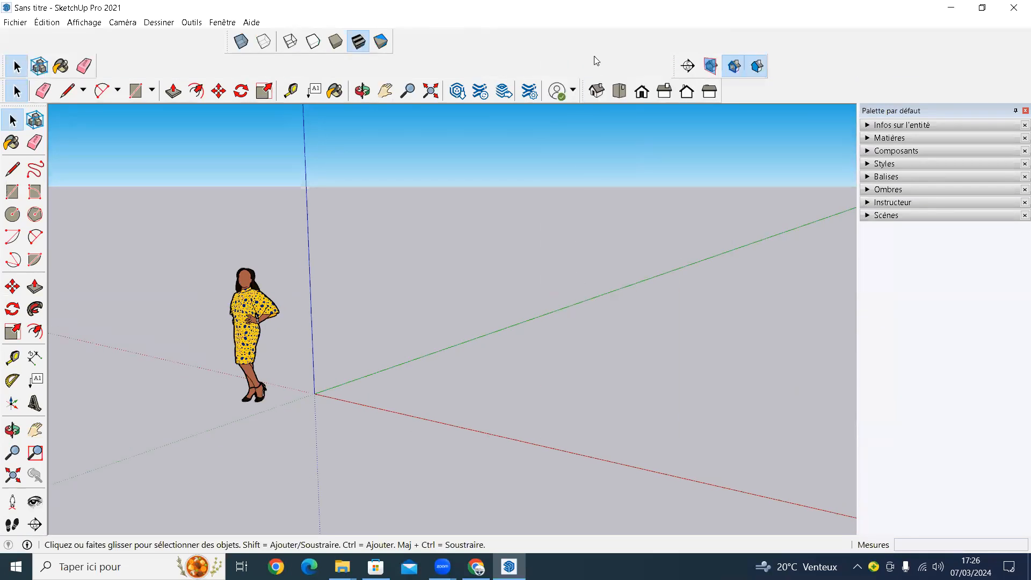
{"action": "right_click", "coordinate": [529, 56]}
{"action": "left_click", "coordinate": [561, 218]}
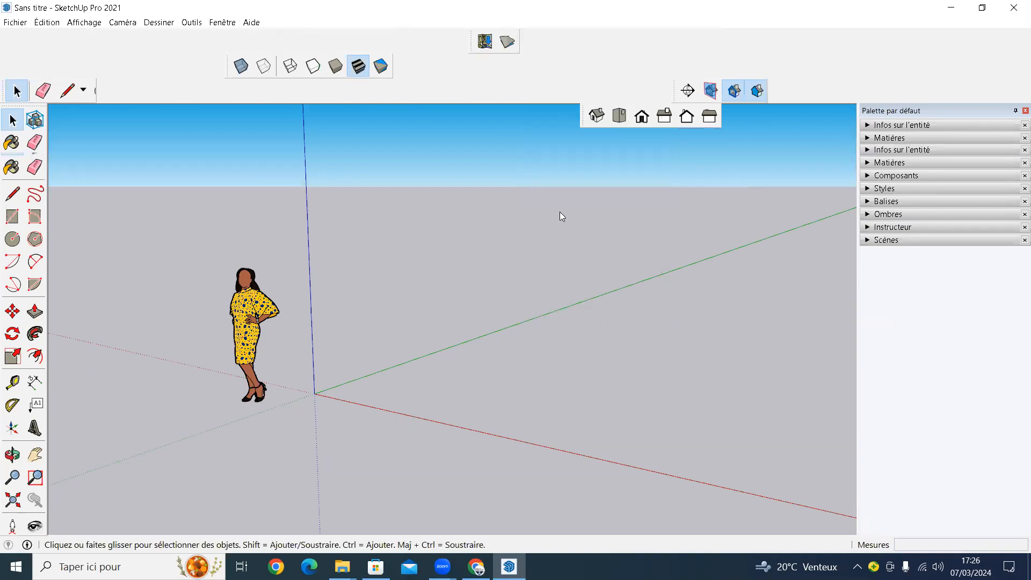
Step: Hide the Premiers pas, Lieu, Principaux, Section, Styles and Vues toolbars, and restore the window from its maximised size
{"action": "right_click", "coordinate": [535, 62]}
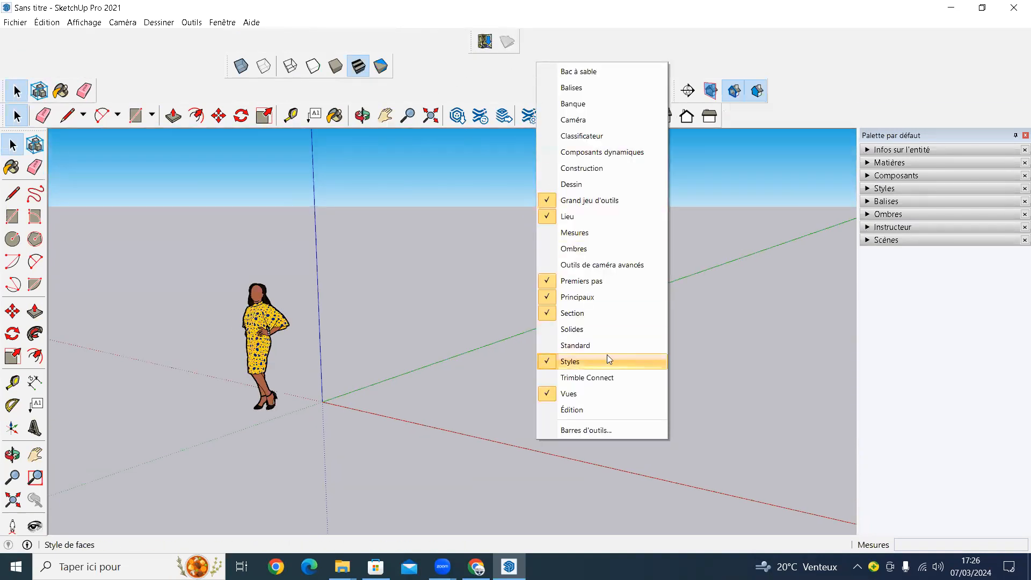
{"action": "left_click", "coordinate": [552, 281]}
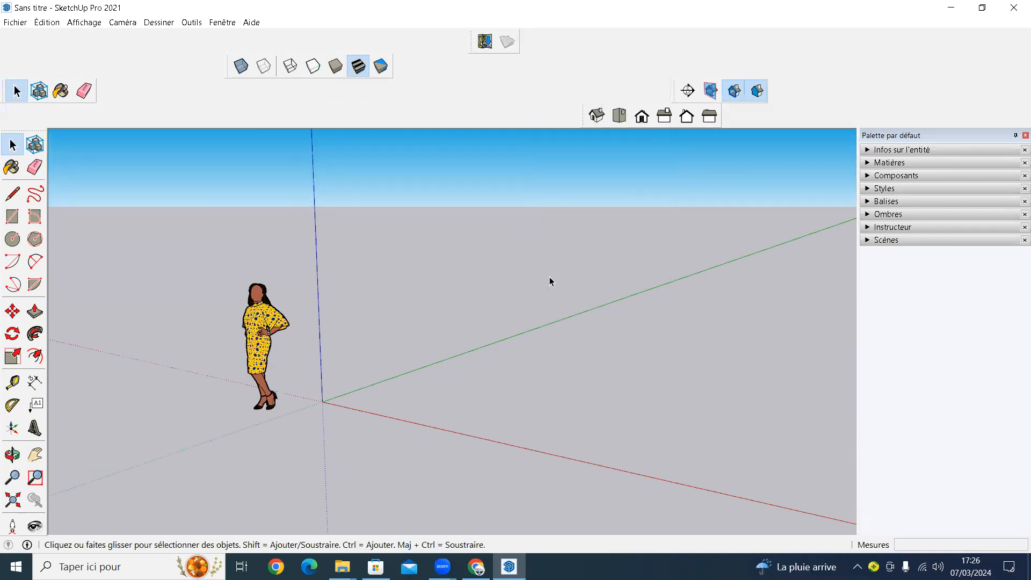
{"action": "right_click", "coordinate": [547, 79]}
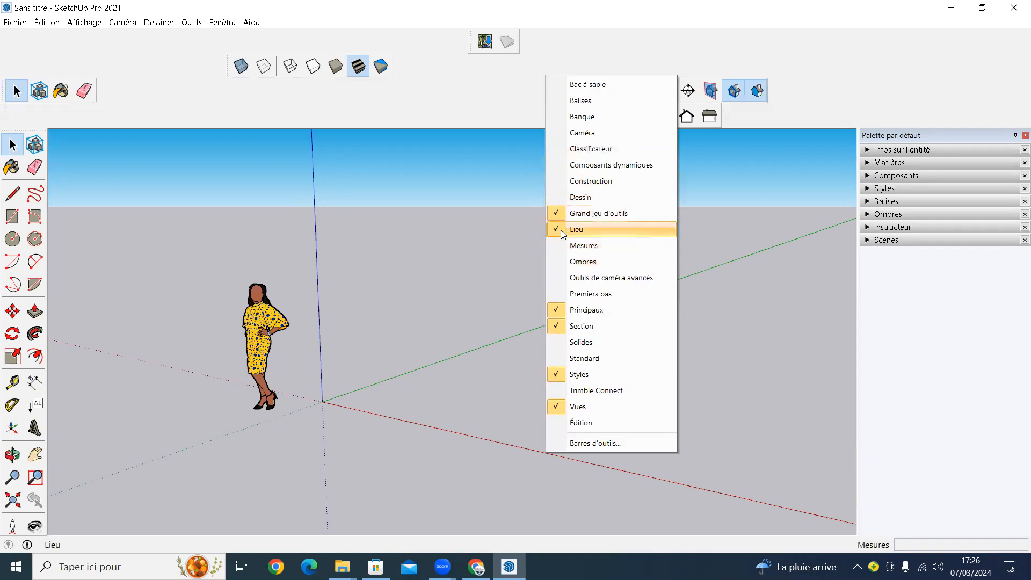
{"action": "left_click", "coordinate": [562, 233]}
{"action": "right_click", "coordinate": [553, 39]}
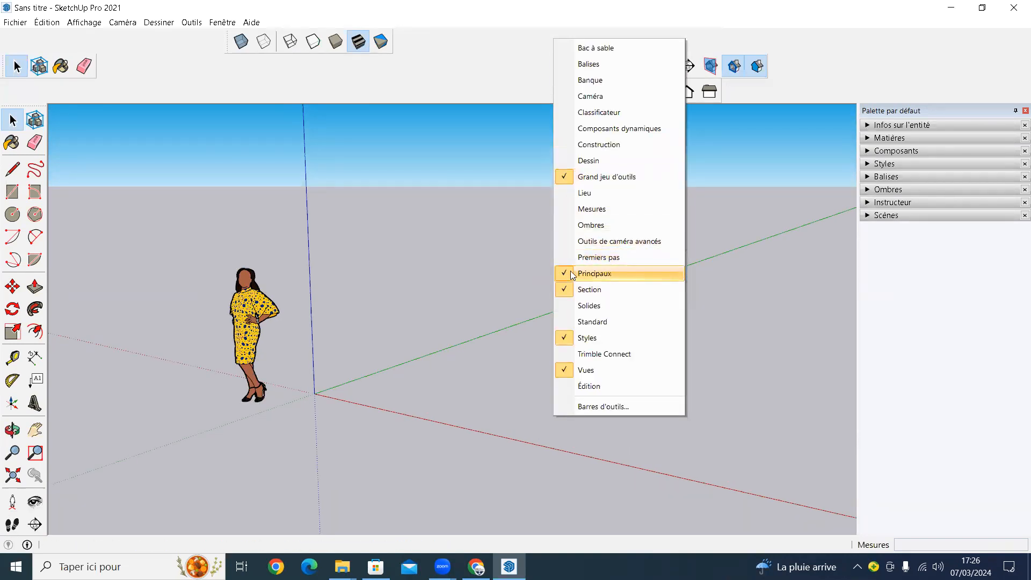
{"action": "left_click", "coordinate": [572, 275]}
{"action": "right_click", "coordinate": [558, 64]}
{"action": "left_click", "coordinate": [580, 315]}
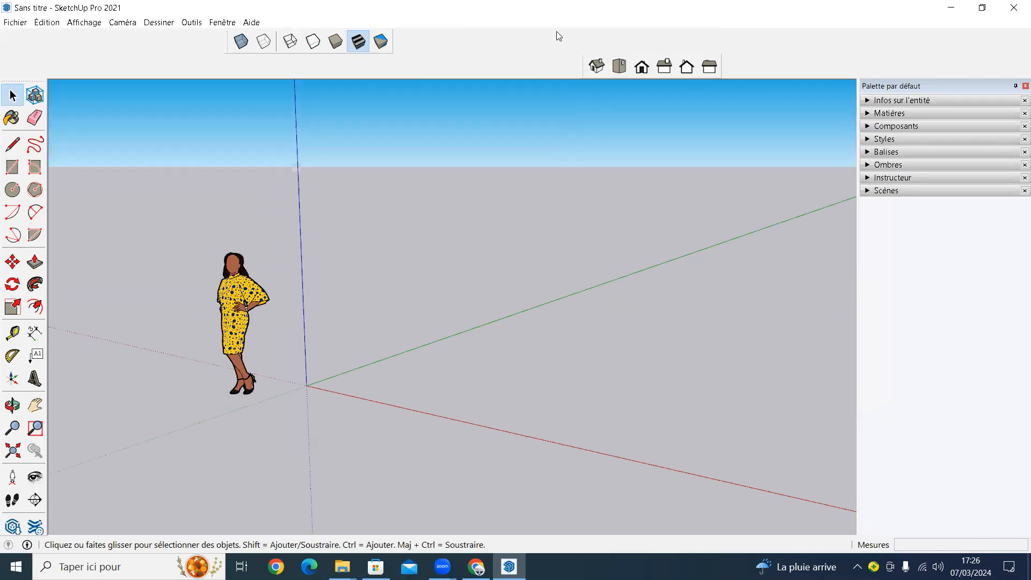
{"action": "right_click", "coordinate": [556, 31]}
{"action": "left_click", "coordinate": [570, 329]}
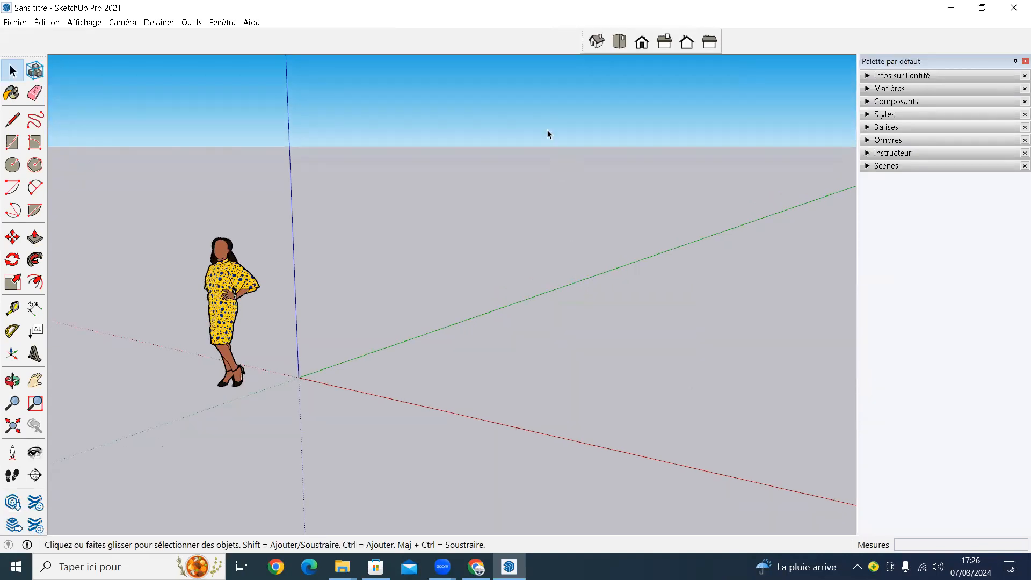
{"action": "right_click", "coordinate": [533, 46]}
{"action": "left_click", "coordinate": [549, 378]}
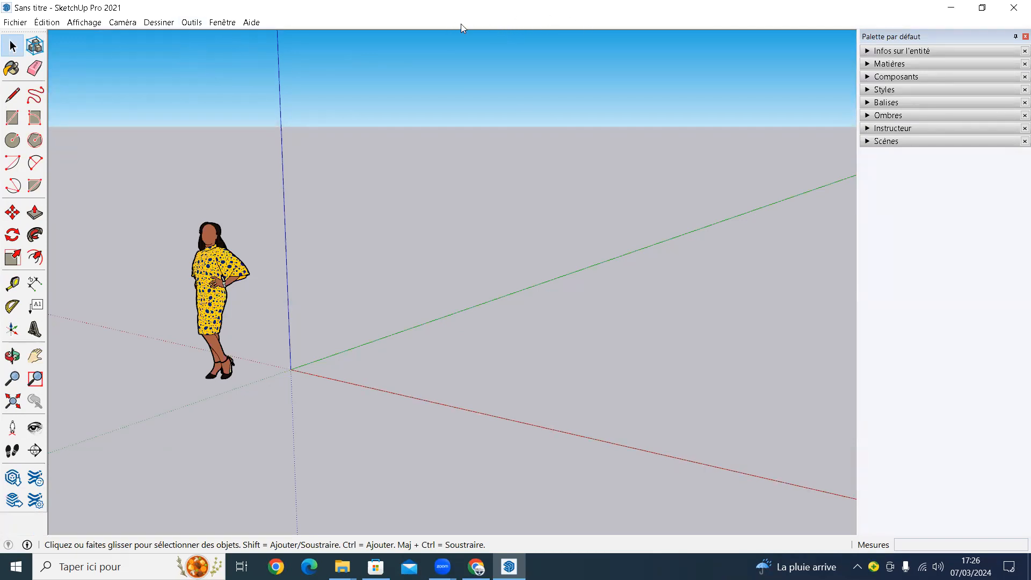
{"action": "right_click", "coordinate": [474, 19]}
{"action": "left_click", "coordinate": [515, 23]}
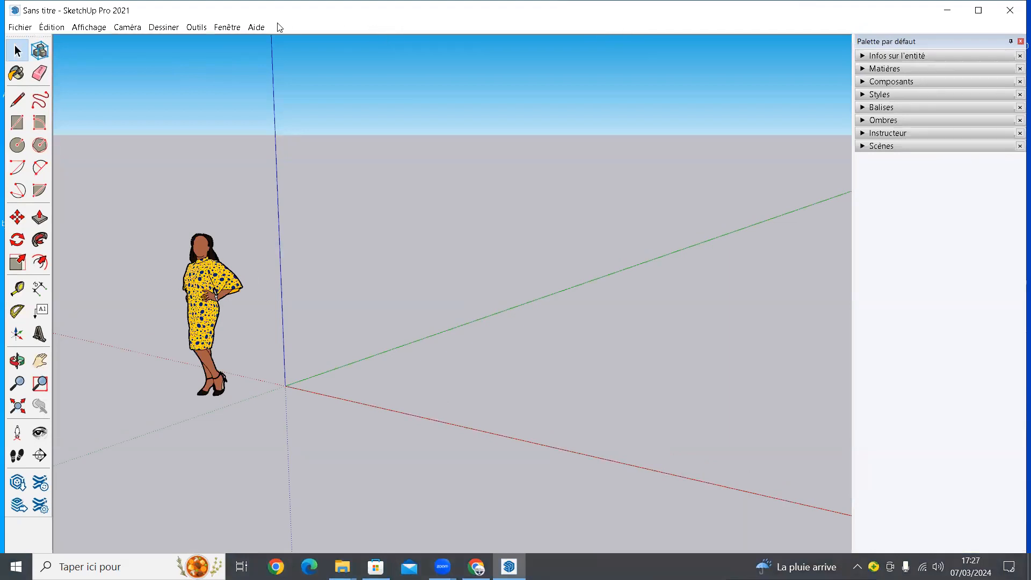
{"action": "left_click", "coordinate": [227, 28]}
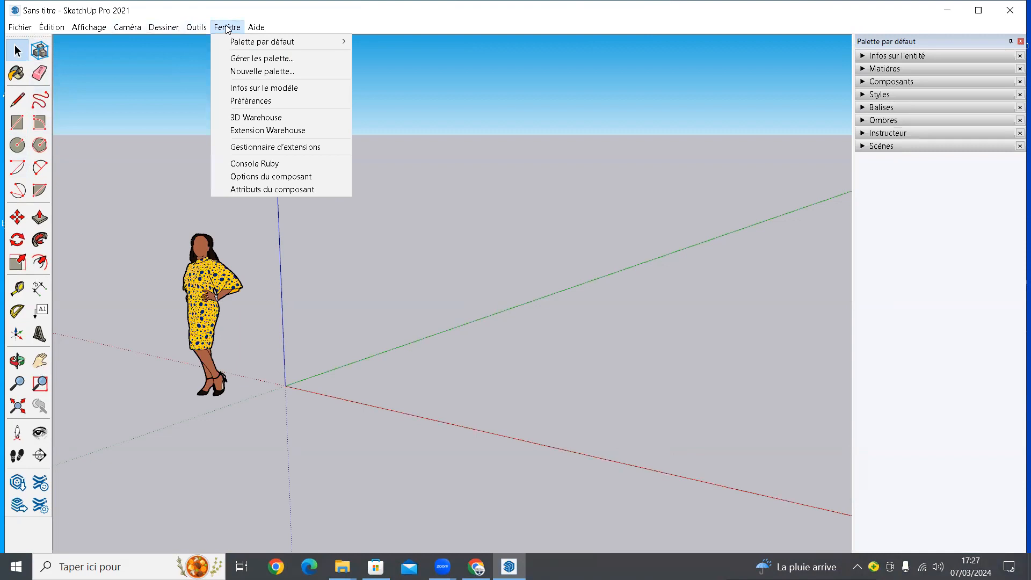
{"action": "mouse_move", "coordinate": [196, 32]}
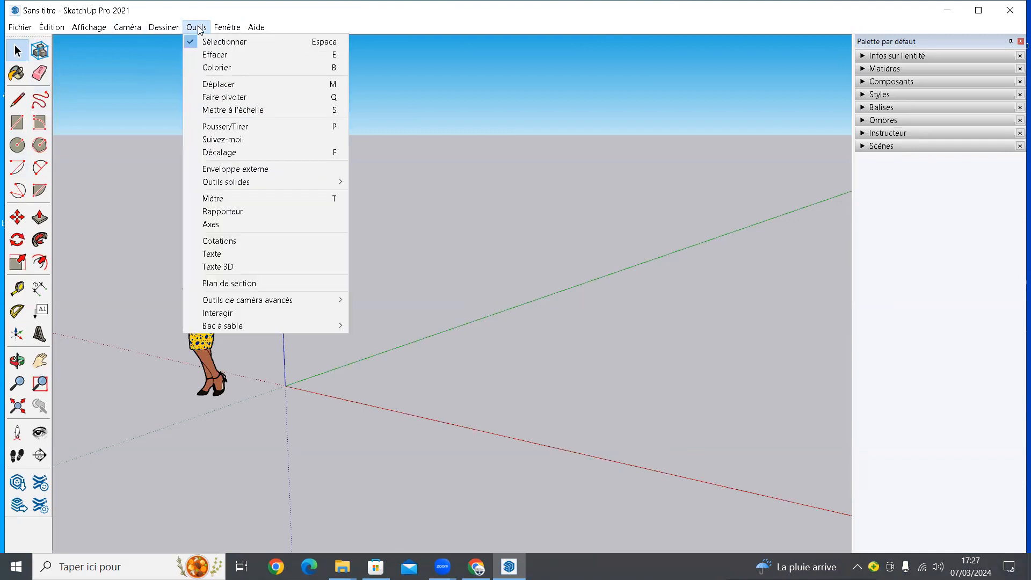
{"action": "mouse_move", "coordinate": [235, 31]}
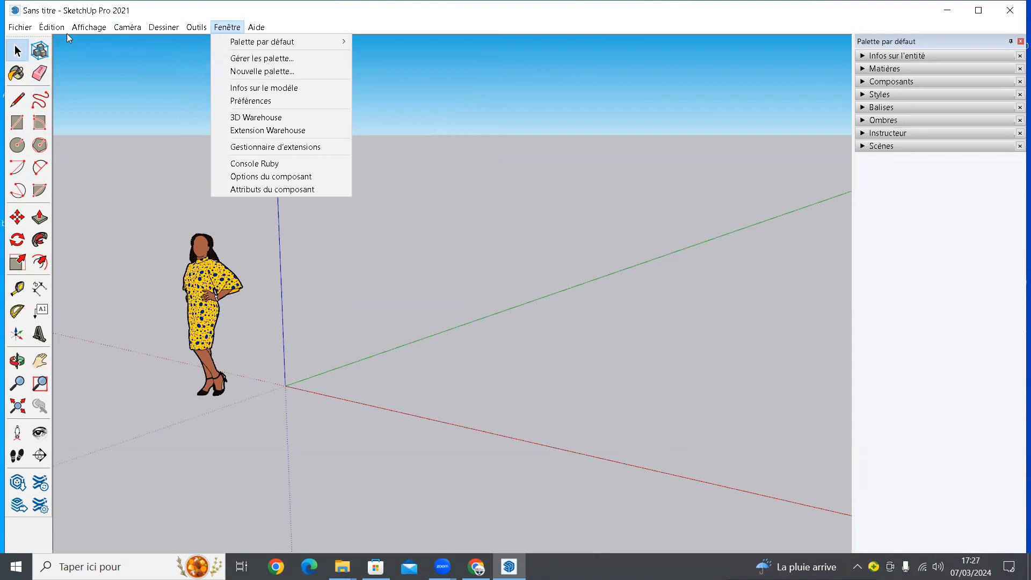
{"action": "mouse_move", "coordinate": [53, 27]}
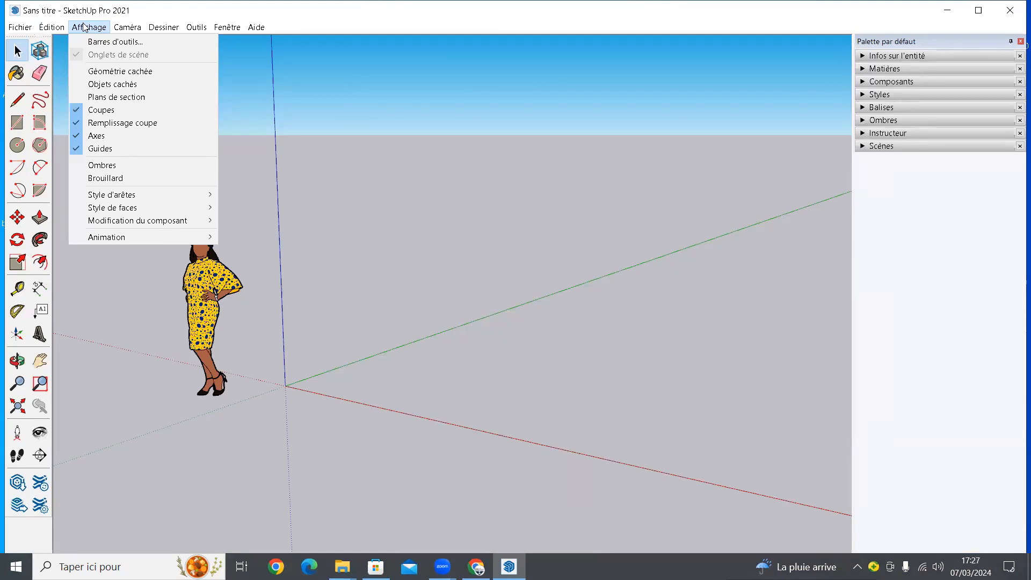
Step: Hide the Grand jeu d'outils toolbar
{"action": "left_click", "coordinate": [110, 42]}
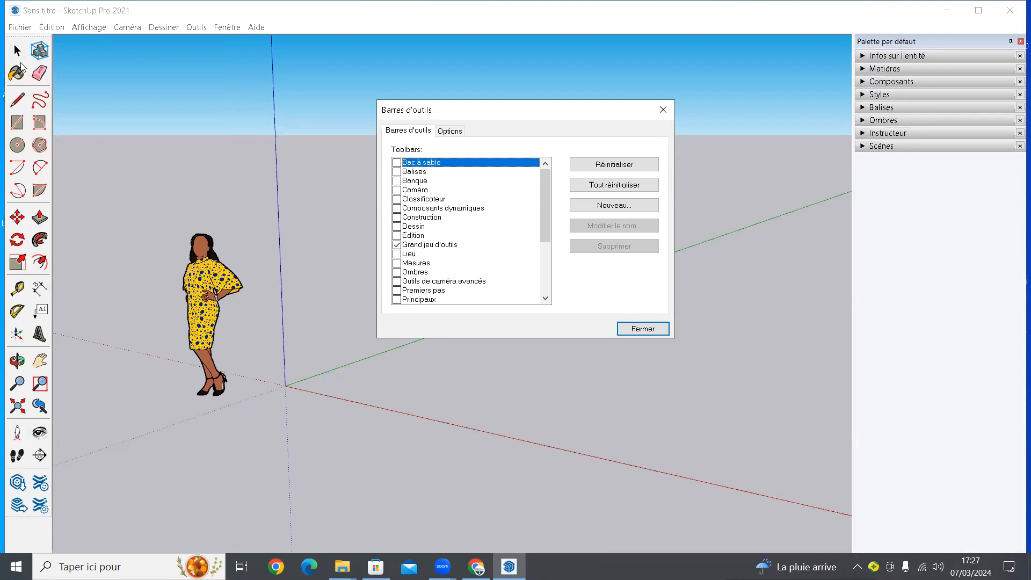
{"action": "left_click", "coordinate": [397, 245]}
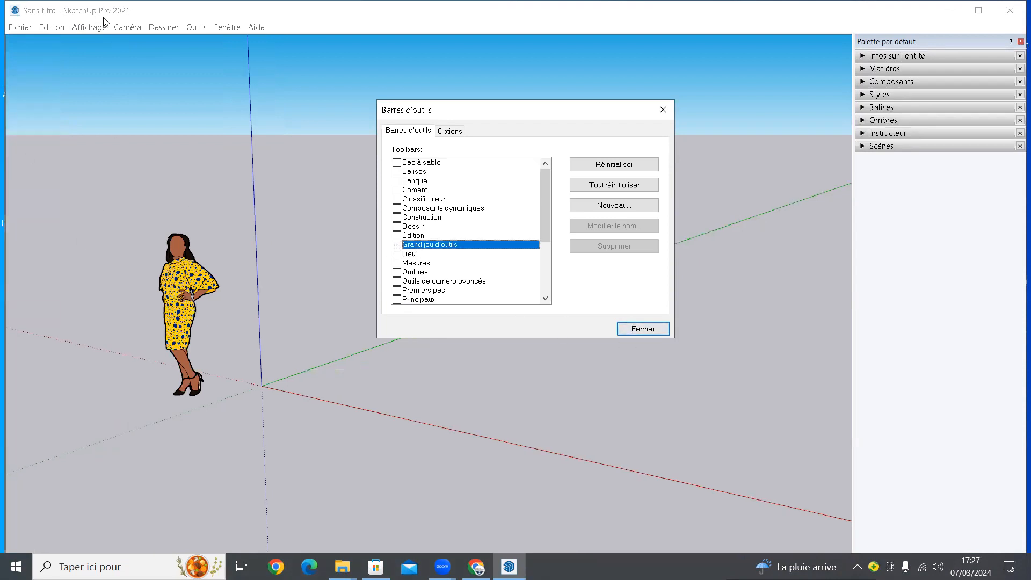
{"action": "left_click", "coordinate": [663, 113]}
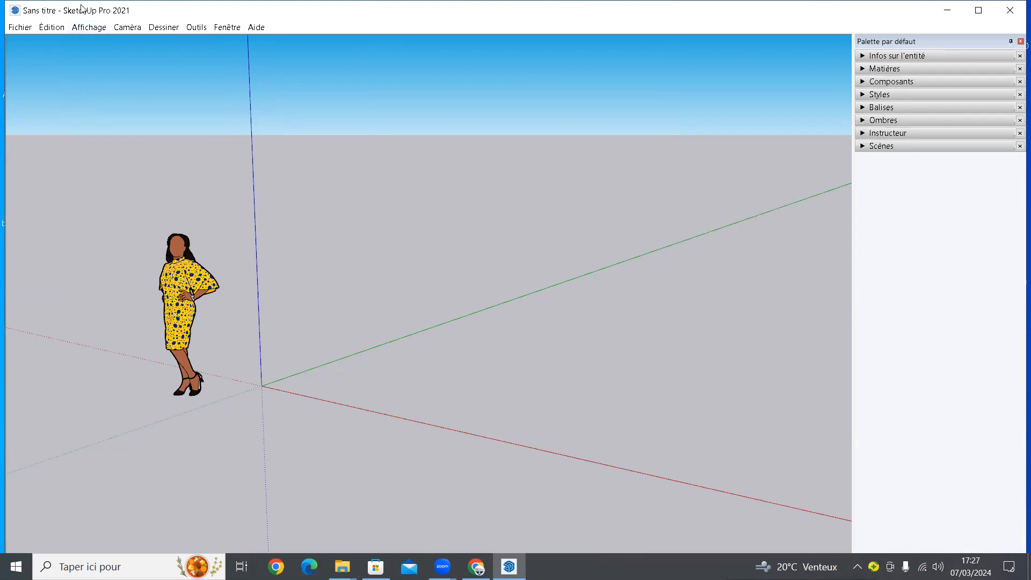
Step: Show the Grand jeu d'outils and Premiers pas toolbars
{"action": "left_click", "coordinate": [93, 29]}
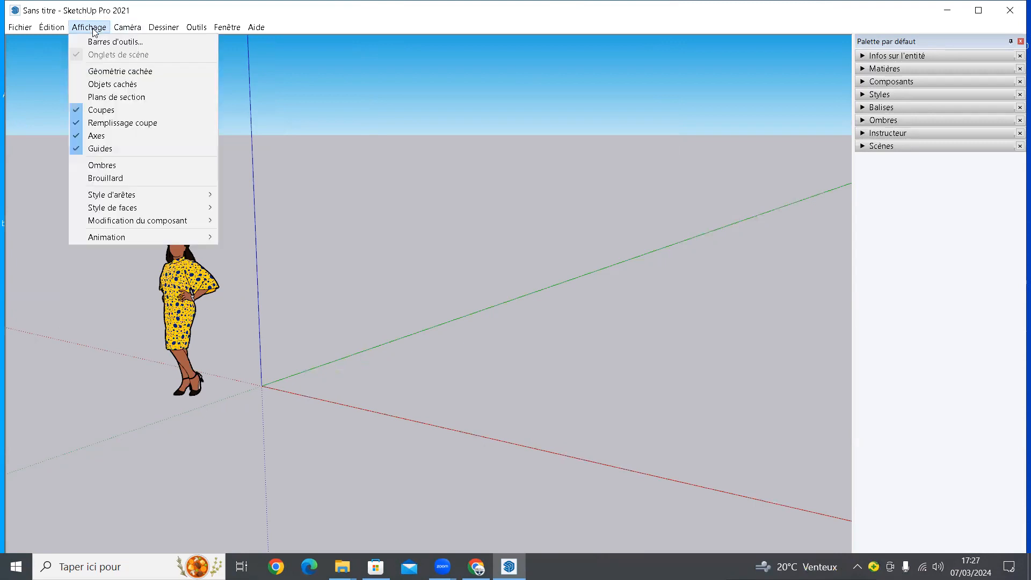
{"action": "left_click", "coordinate": [131, 43]}
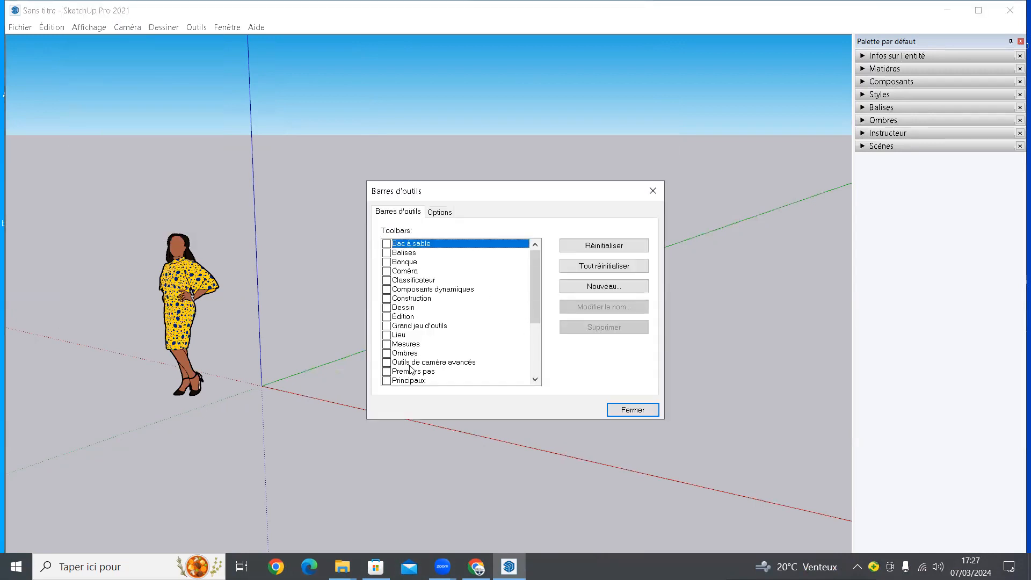
{"action": "scroll", "coordinate": [411, 307], "scroll_direction": "down", "scroll_amount": 2}
{"action": "scroll", "coordinate": [398, 382], "scroll_direction": "up", "scroll_amount": 2}
{"action": "left_click", "coordinate": [387, 325]}
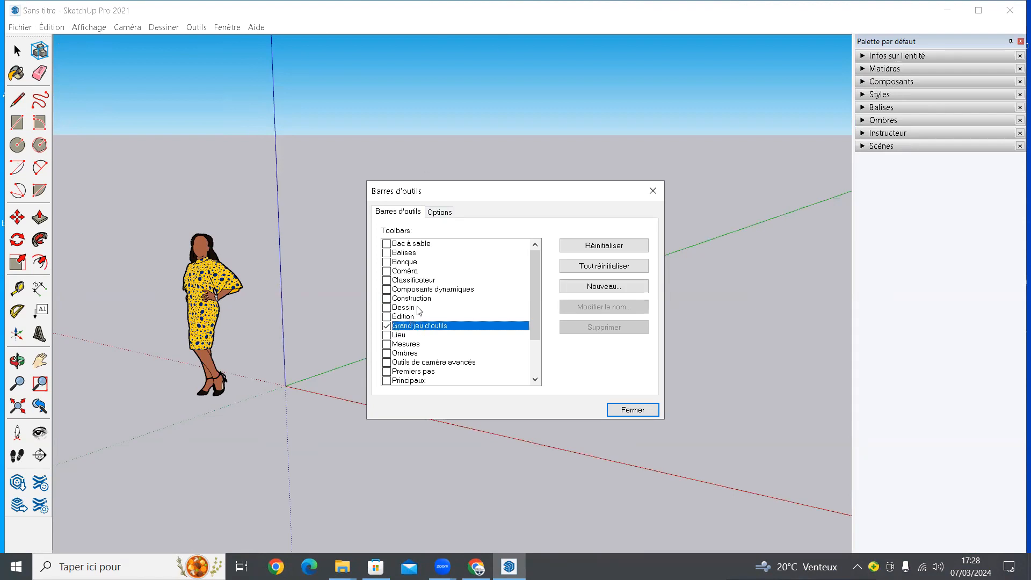
{"action": "scroll", "coordinate": [466, 356], "scroll_direction": "down", "scroll_amount": 1}
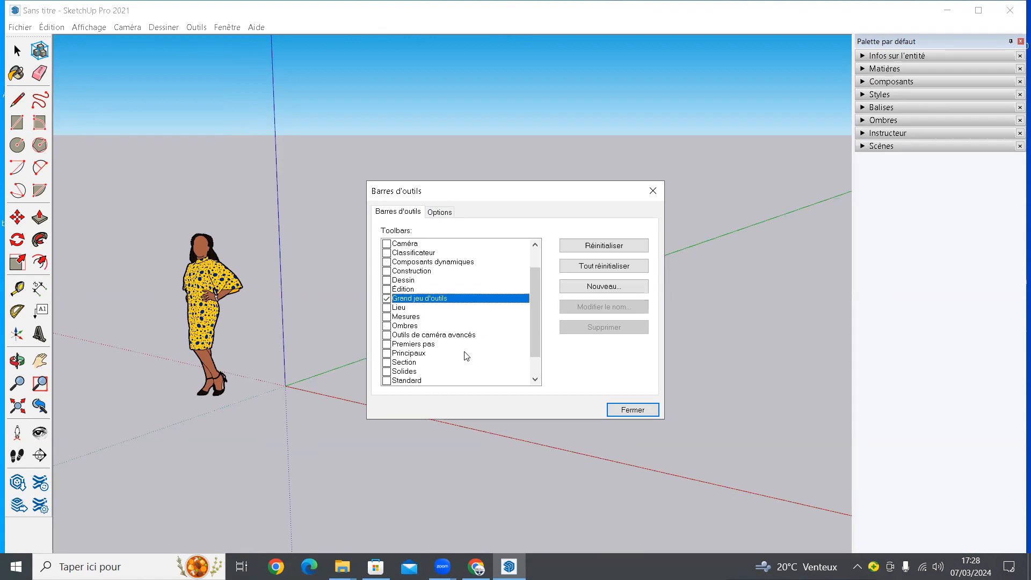
{"action": "left_click", "coordinate": [386, 344]}
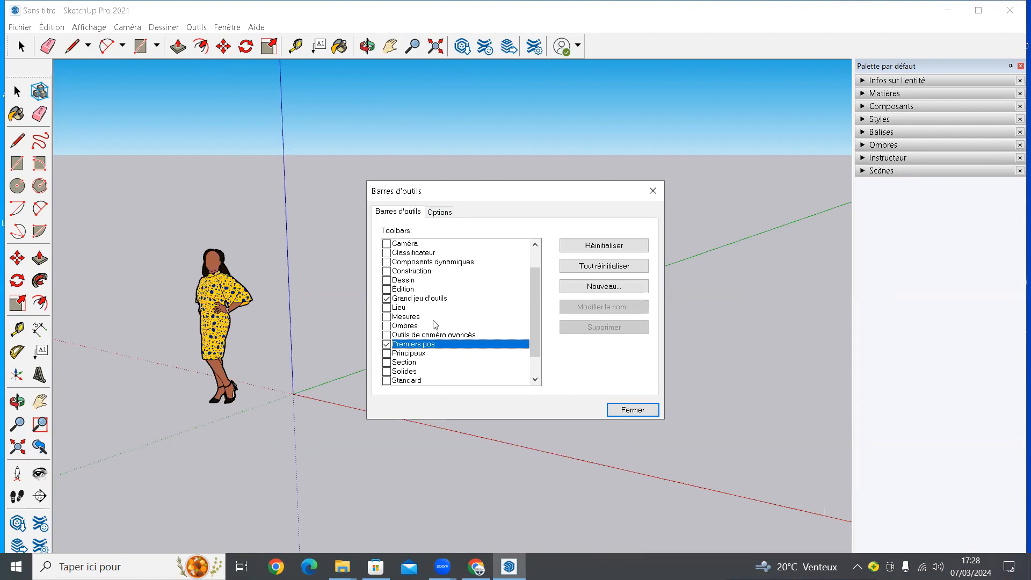
Step: Show the Vues and Solides toolbars, and dock Solides directly after Vues in the same row
{"action": "scroll", "coordinate": [407, 336], "scroll_direction": "down", "scroll_amount": 1}
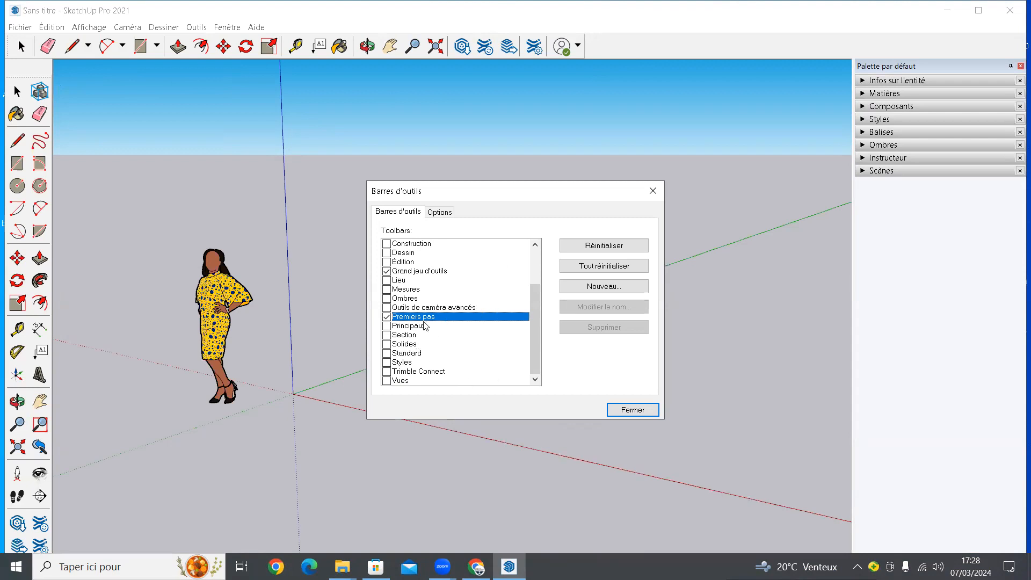
{"action": "scroll", "coordinate": [425, 326], "scroll_direction": "up", "scroll_amount": 2}
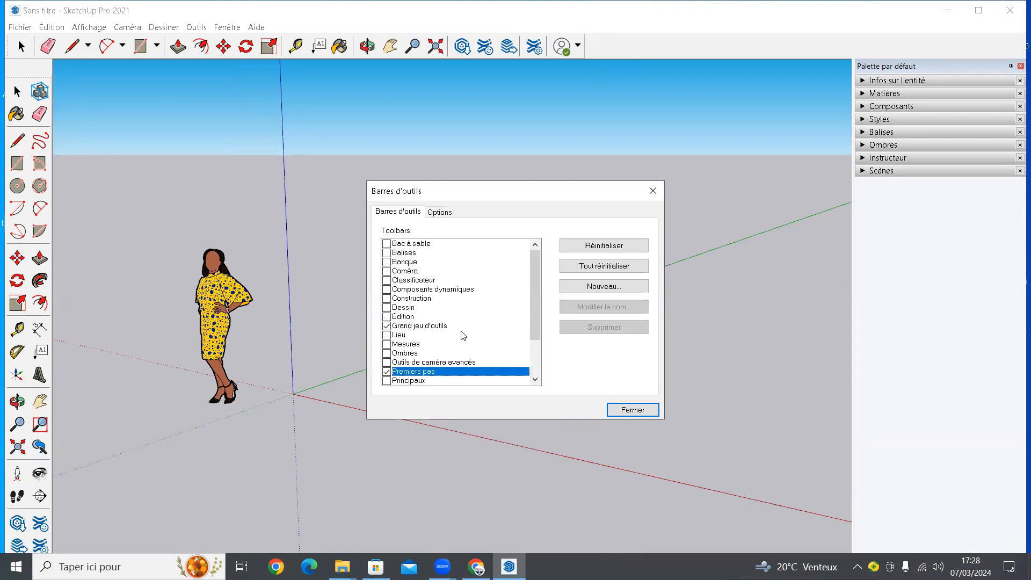
{"action": "scroll", "coordinate": [463, 336], "scroll_direction": "down", "scroll_amount": 2}
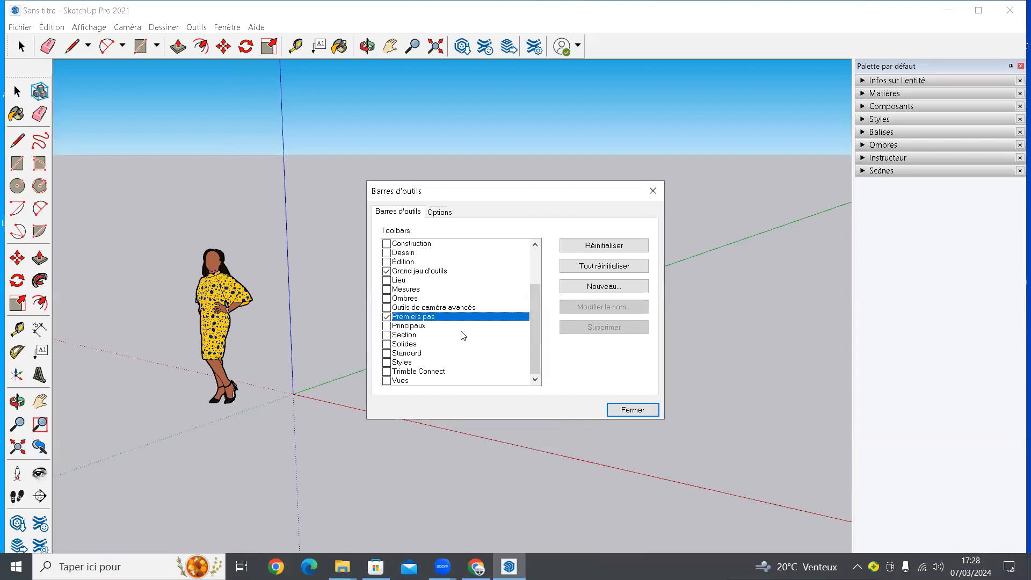
{"action": "left_click", "coordinate": [387, 380]}
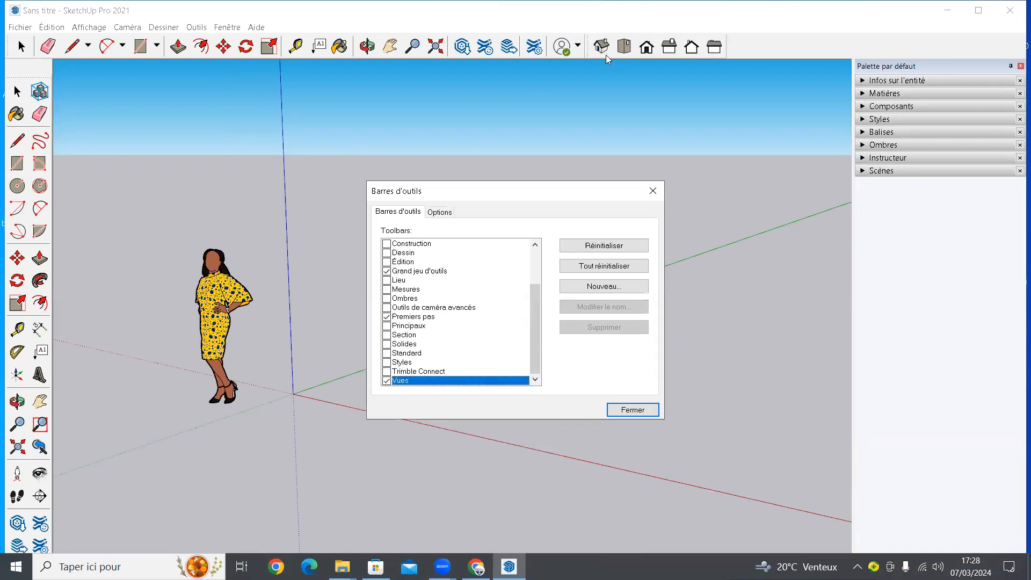
{"action": "left_click", "coordinate": [387, 344]}
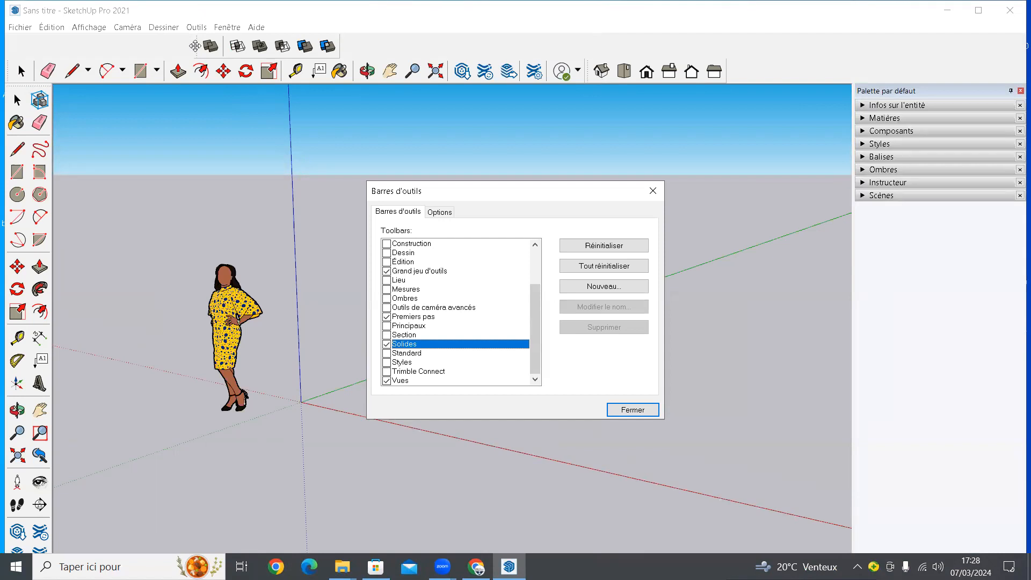
{"action": "left_click_drag", "start_coordinate": [195, 50], "coordinate": [725, 58]}
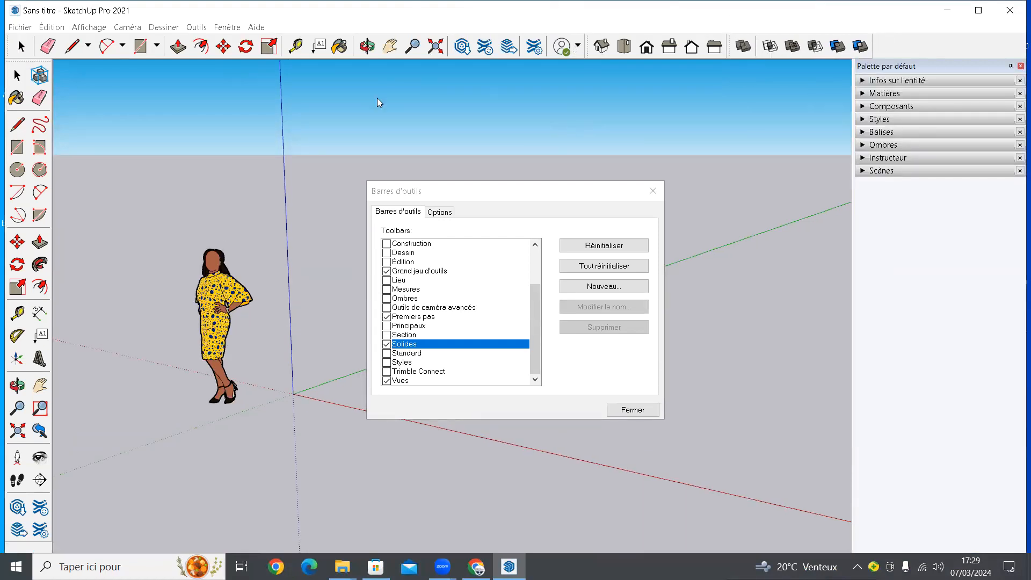
Step: Show the Styles toolbar and dock it at the start of the row above Premiers pas
{"action": "scroll", "coordinate": [433, 331], "scroll_direction": "up", "scroll_amount": 2}
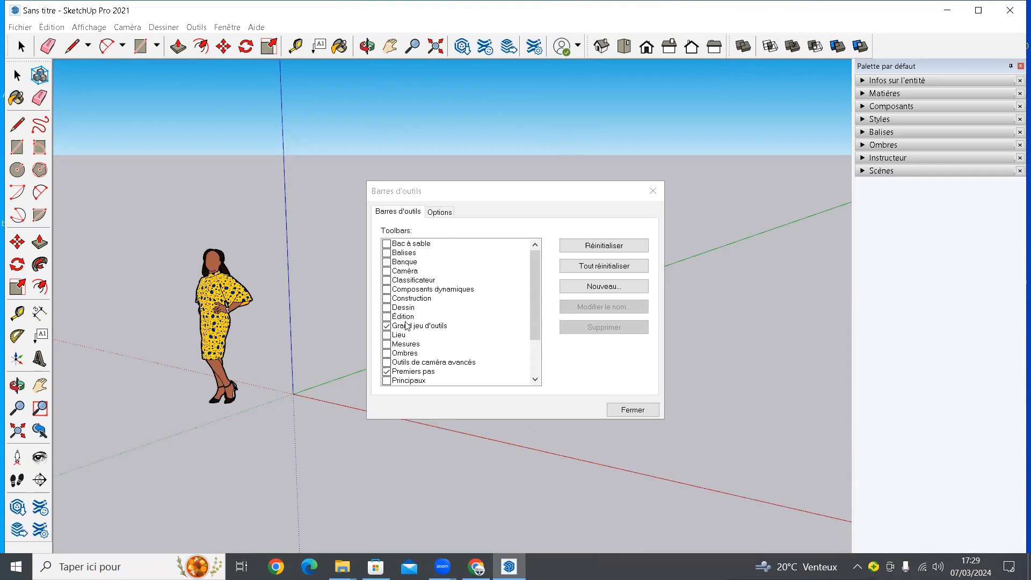
{"action": "scroll", "coordinate": [476, 338], "scroll_direction": "down", "scroll_amount": 2}
{"action": "left_click", "coordinate": [476, 343]}
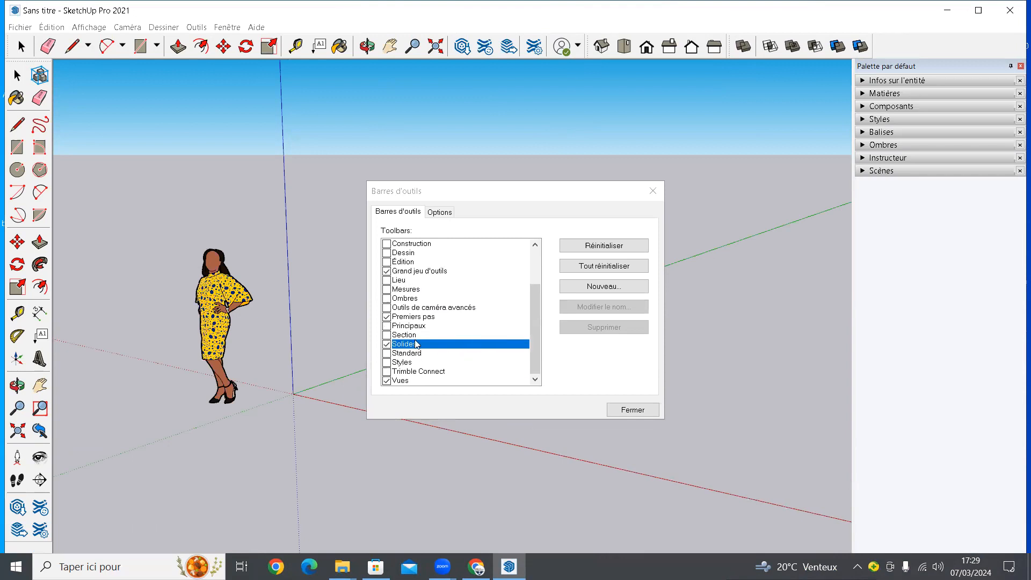
{"action": "left_click", "coordinate": [387, 363]}
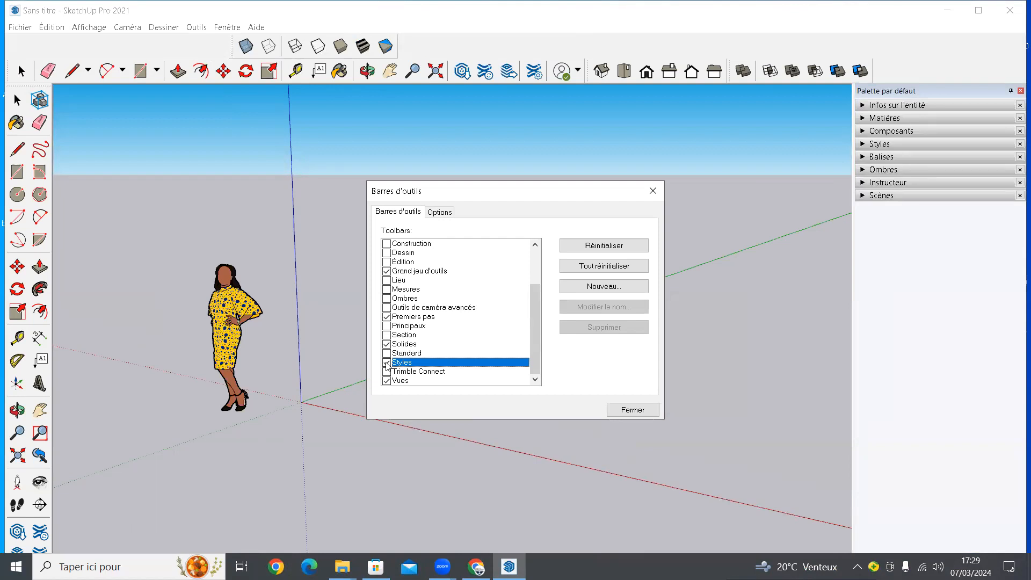
{"action": "left_click", "coordinate": [231, 46]}
{"action": "left_click_drag", "start_coordinate": [232, 46], "coordinate": [7, 46]}
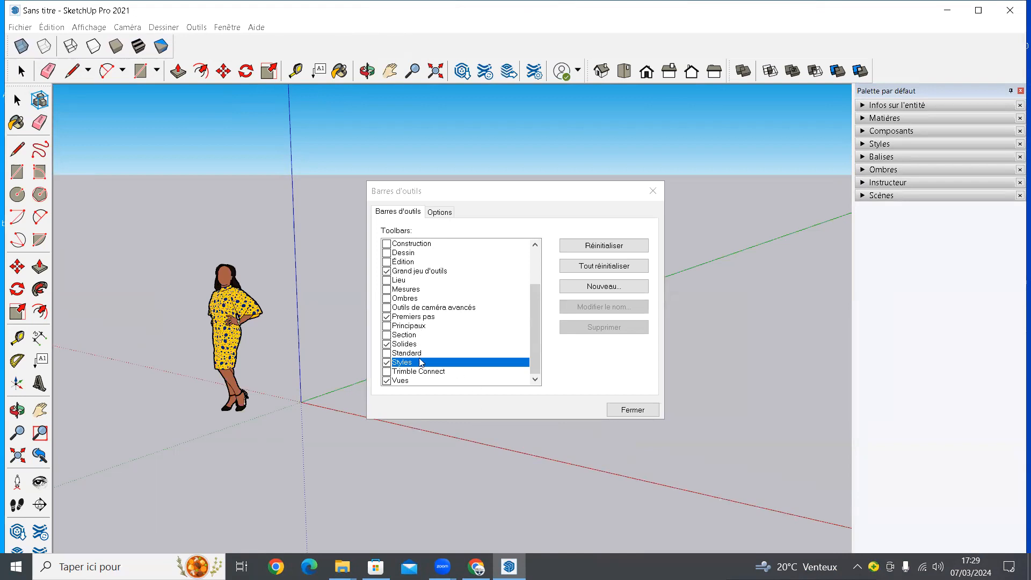
{"action": "left_click", "coordinate": [387, 334]}
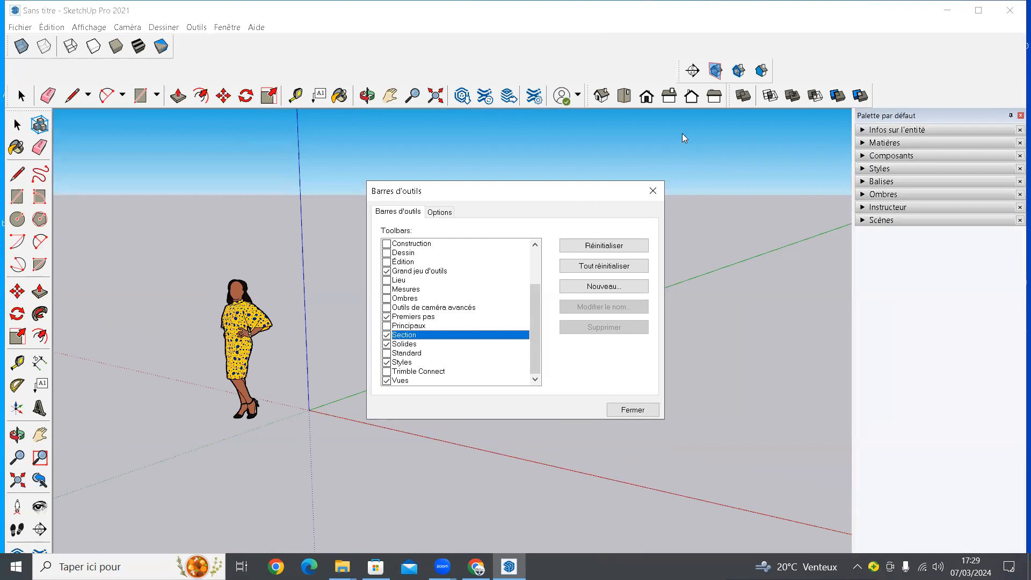
{"action": "left_click", "coordinate": [387, 335]}
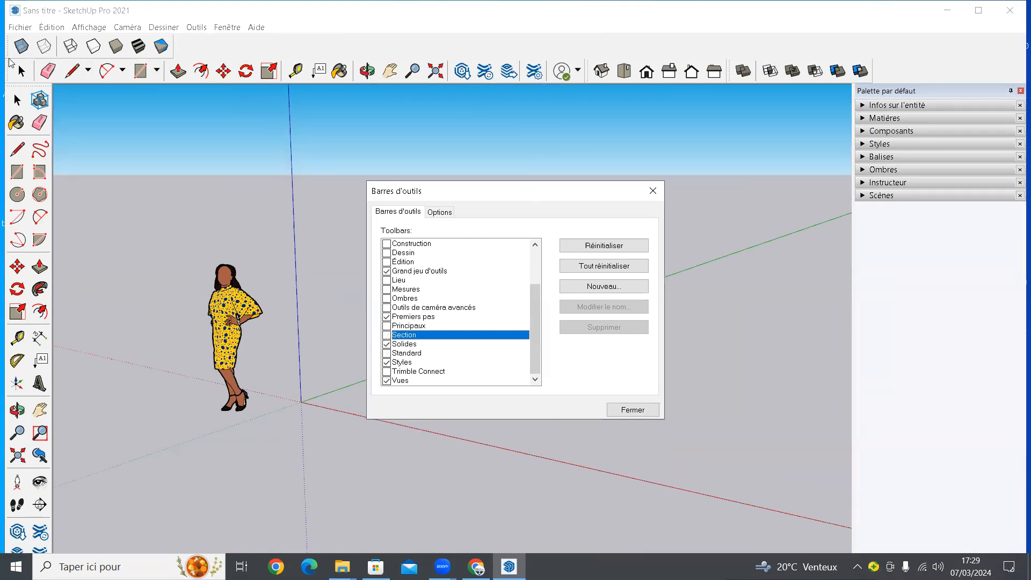
{"action": "left_click_drag", "start_coordinate": [8, 46], "coordinate": [886, 59]}
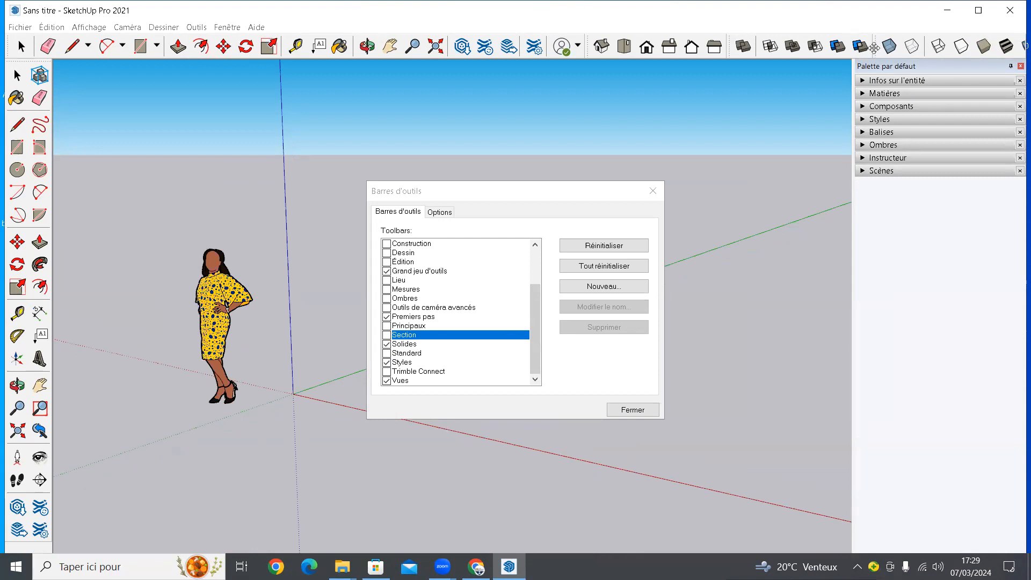
{"action": "left_click_drag", "start_coordinate": [875, 47], "coordinate": [861, 34]}
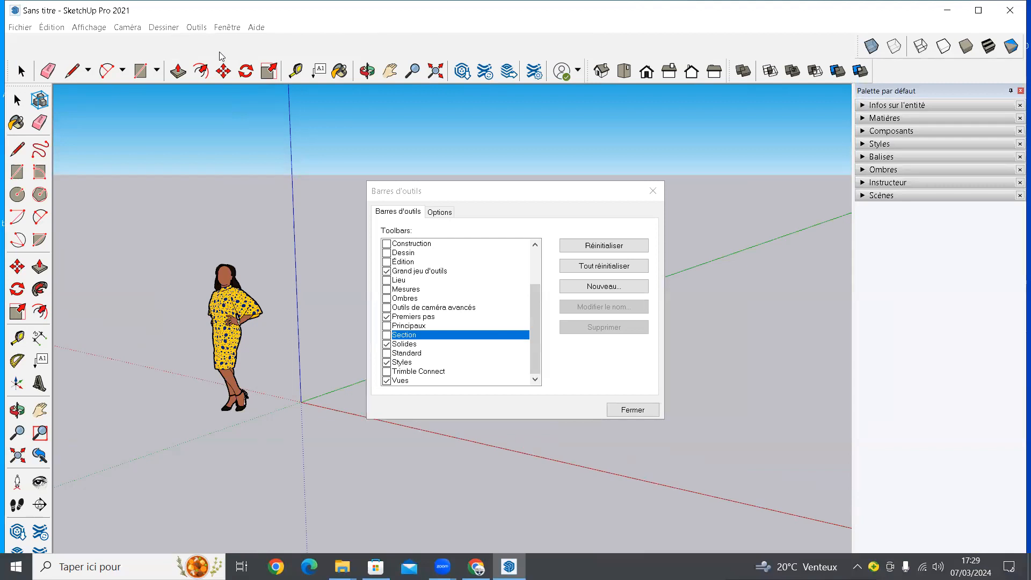
{"action": "left_click_drag", "start_coordinate": [856, 48], "coordinate": [16, 34]}
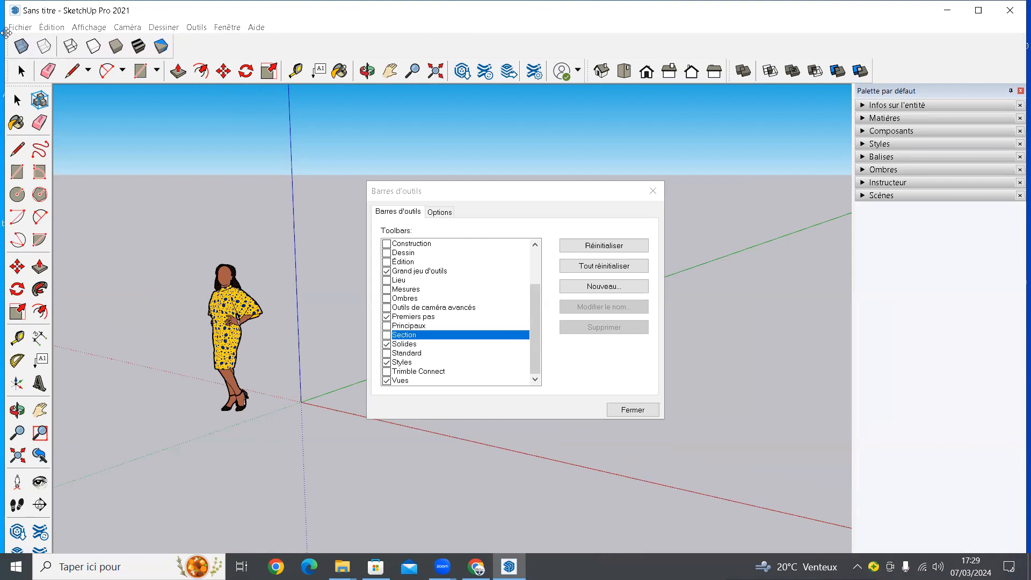
Step: Dock the Solides toolbar beside Styles in the upper row, followed by the Vues toolbar, with the toolbar settings closed
{"action": "left_click", "coordinate": [767, 75]}
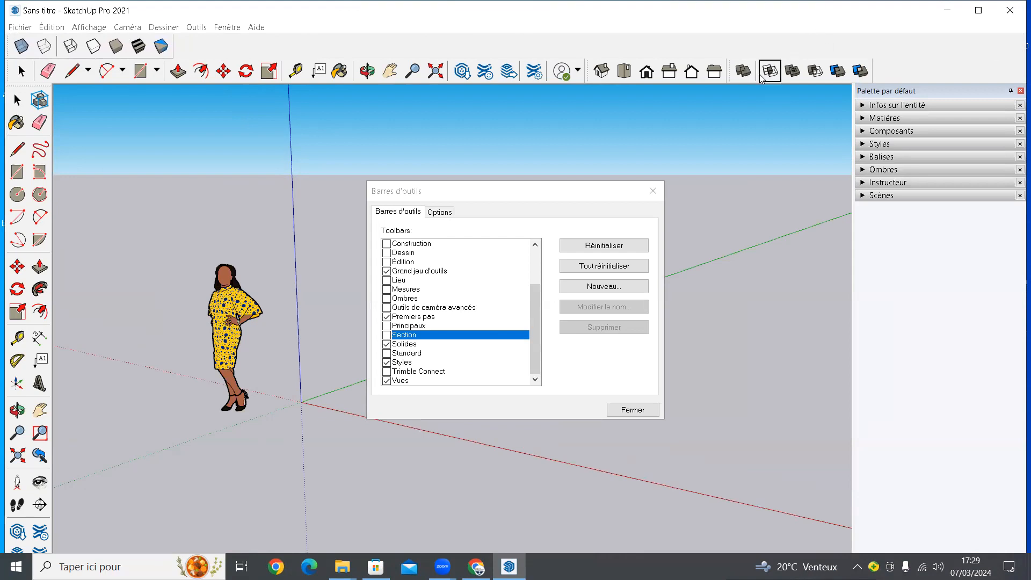
{"action": "double_click", "coordinate": [732, 71]}
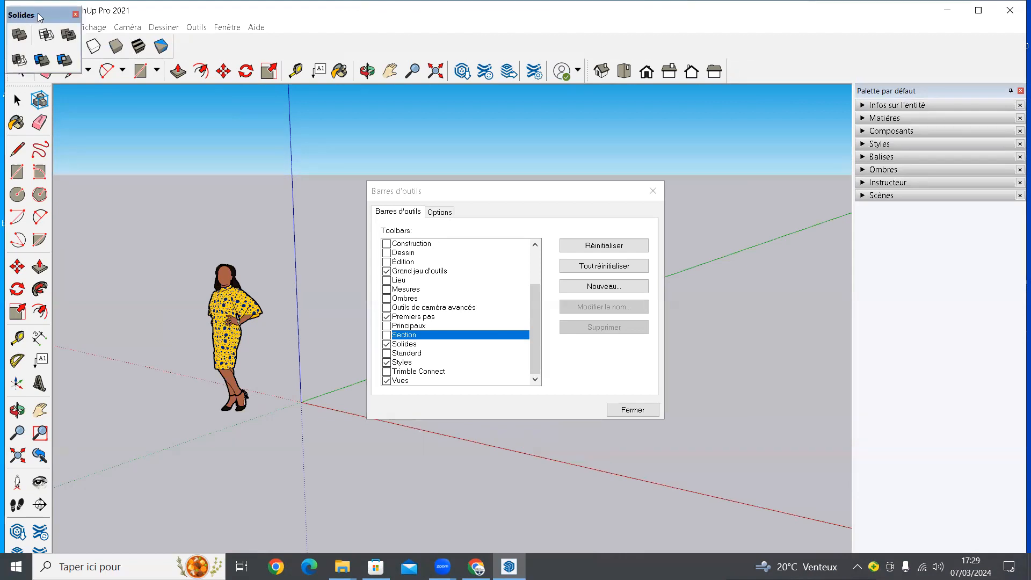
{"action": "left_click_drag", "start_coordinate": [40, 16], "coordinate": [185, 51]}
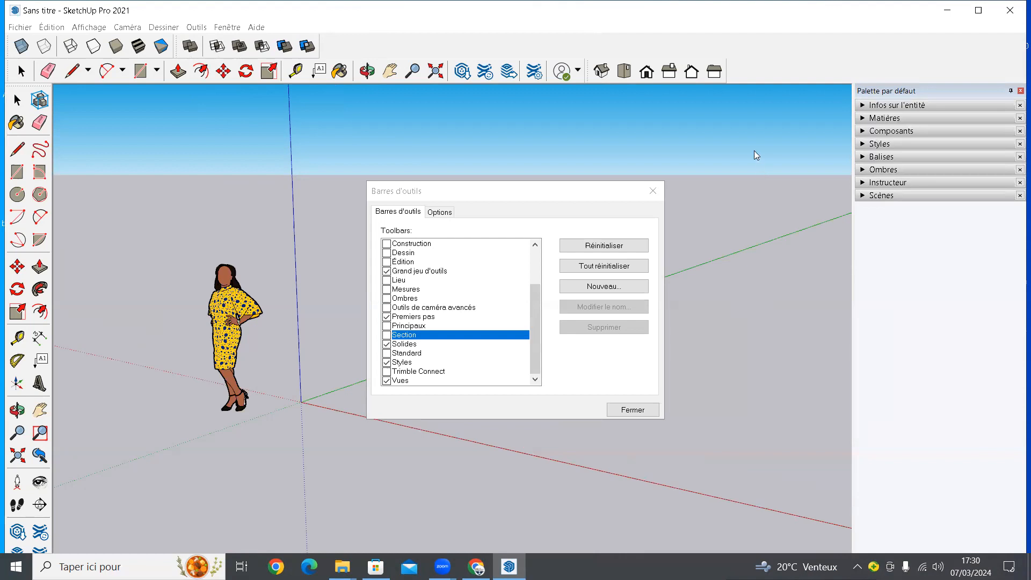
{"action": "left_click", "coordinate": [653, 190]}
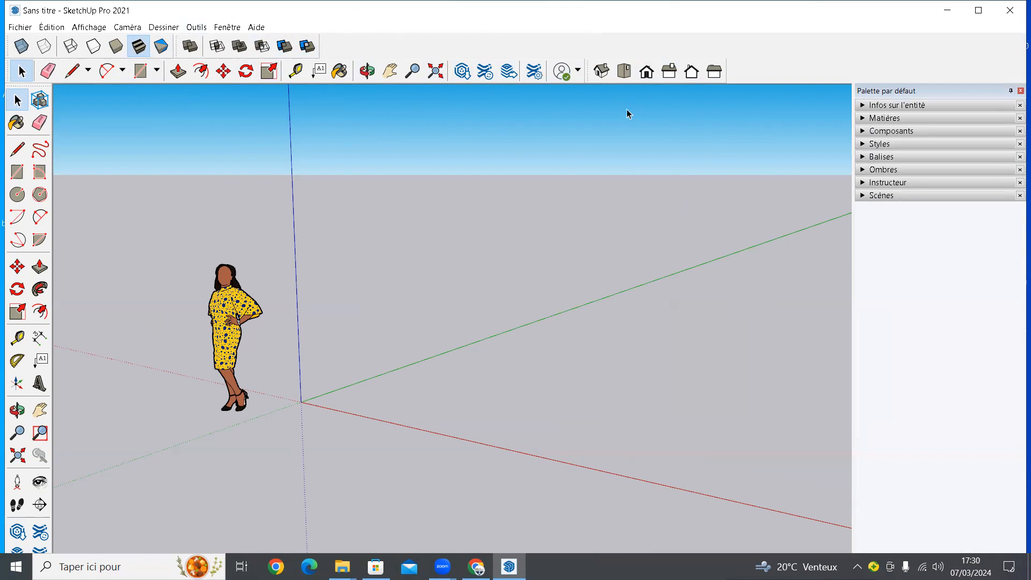
{"action": "left_click_drag", "start_coordinate": [586, 74], "coordinate": [324, 47]}
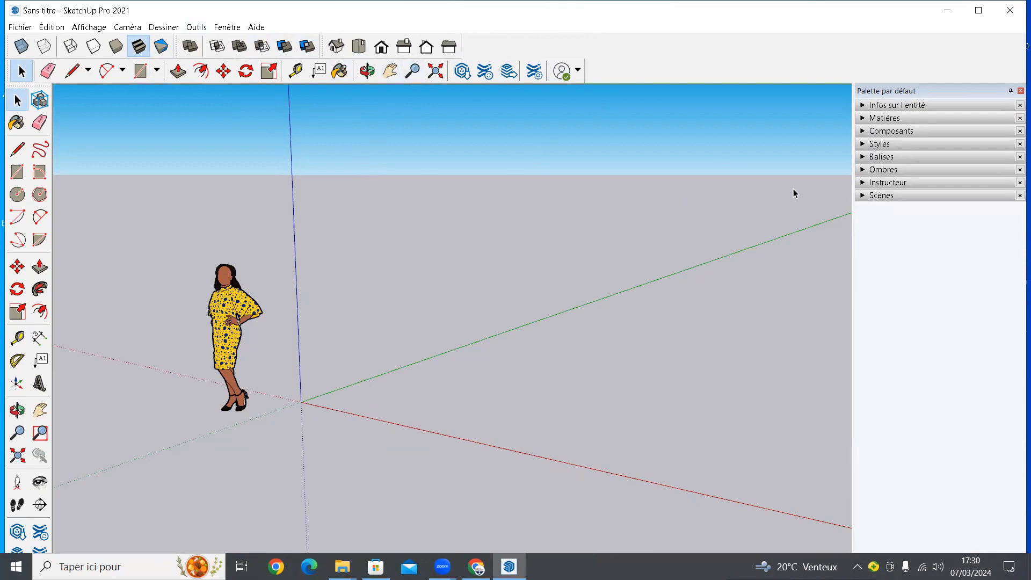
Step: Start saving the current model as a template and name it "my template"
{"action": "left_click", "coordinate": [20, 28]}
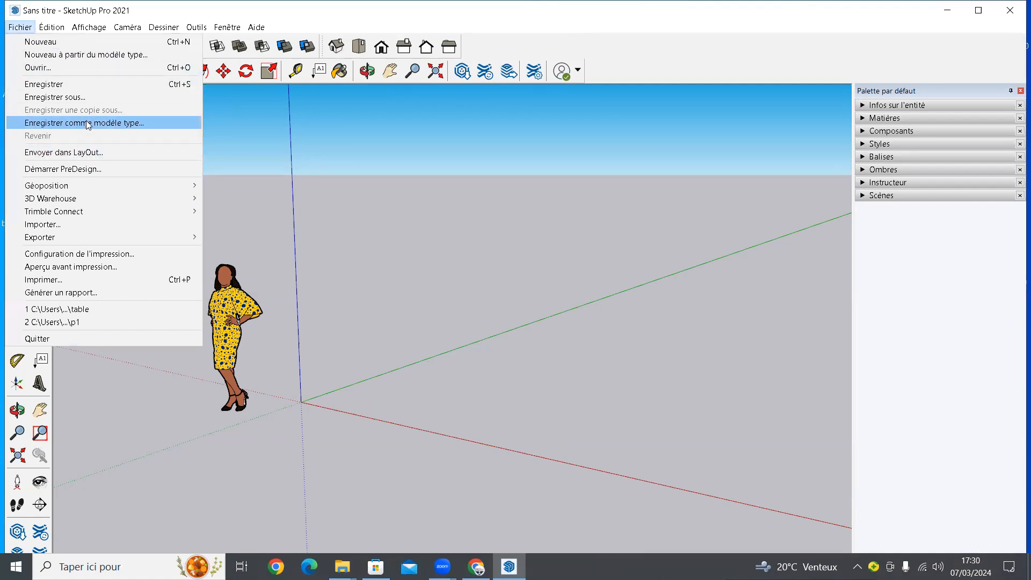
{"action": "left_click", "coordinate": [20, 28]}
{"action": "left_click", "coordinate": [22, 27]}
{"action": "left_click", "coordinate": [107, 123]}
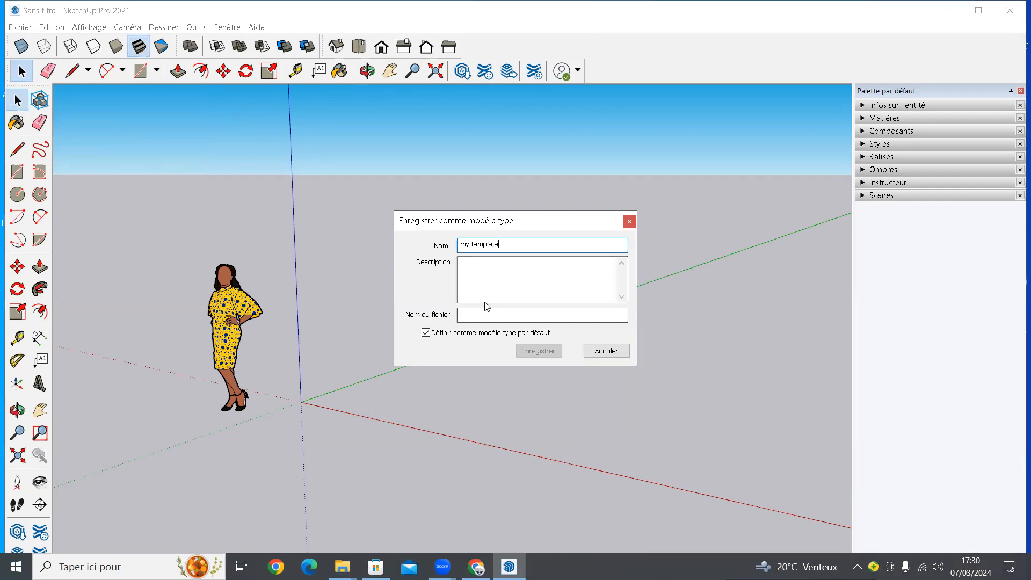
{"action": "left_click", "coordinate": [466, 272]}
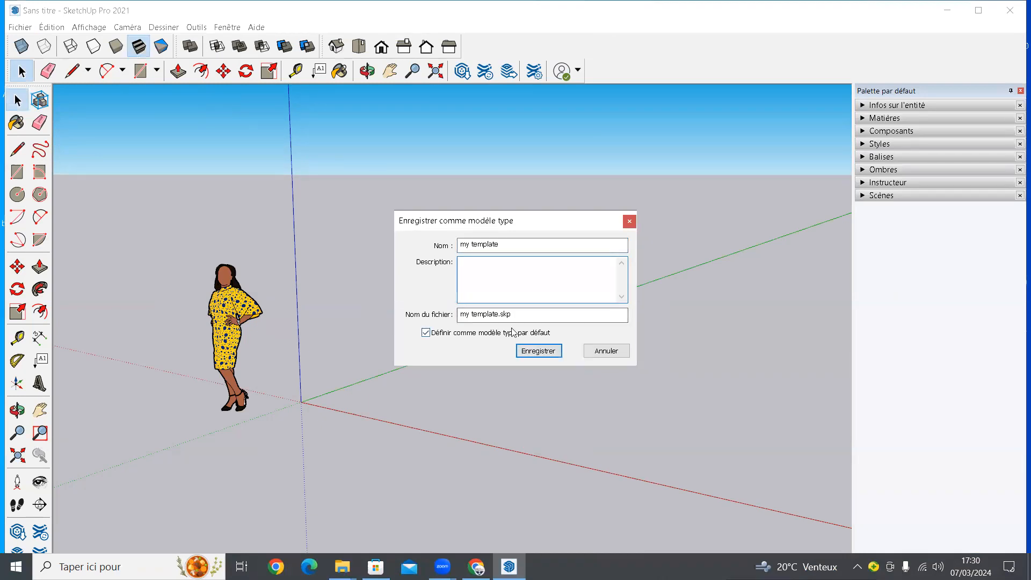
Step: Change the template's name to my_template and its file name to my_template.skp
{"action": "left_click_drag", "start_coordinate": [510, 315], "coordinate": [459, 314]}
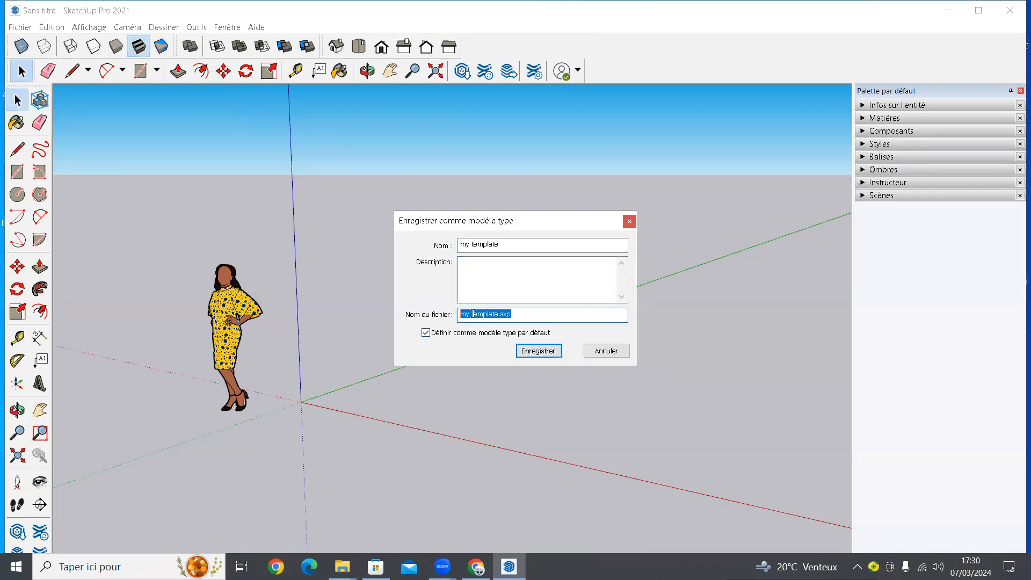
{"action": "left_click", "coordinate": [482, 314]}
{"action": "left_click", "coordinate": [472, 243]}
{"action": "key", "text": "BackSpace"}
{"action": "type", "text": "_"}
{"action": "left_click", "coordinate": [517, 314]}
{"action": "left_click", "coordinate": [472, 314]}
{"action": "key", "text": "BackSpace"}
{"action": "type", "text": "_"}
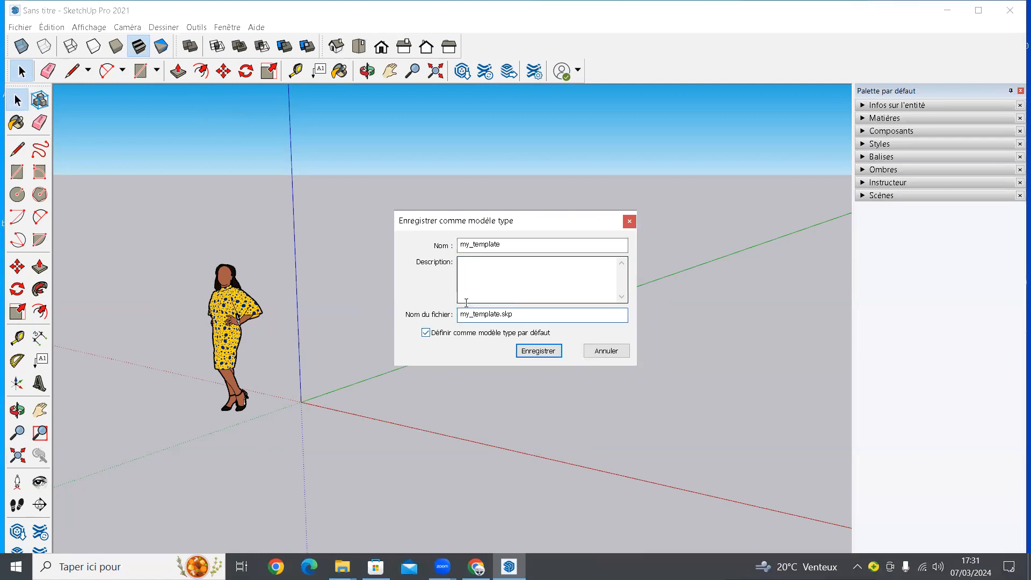
Step: Save the template as the default template and close SketchUp
{"action": "left_click", "coordinate": [534, 351]}
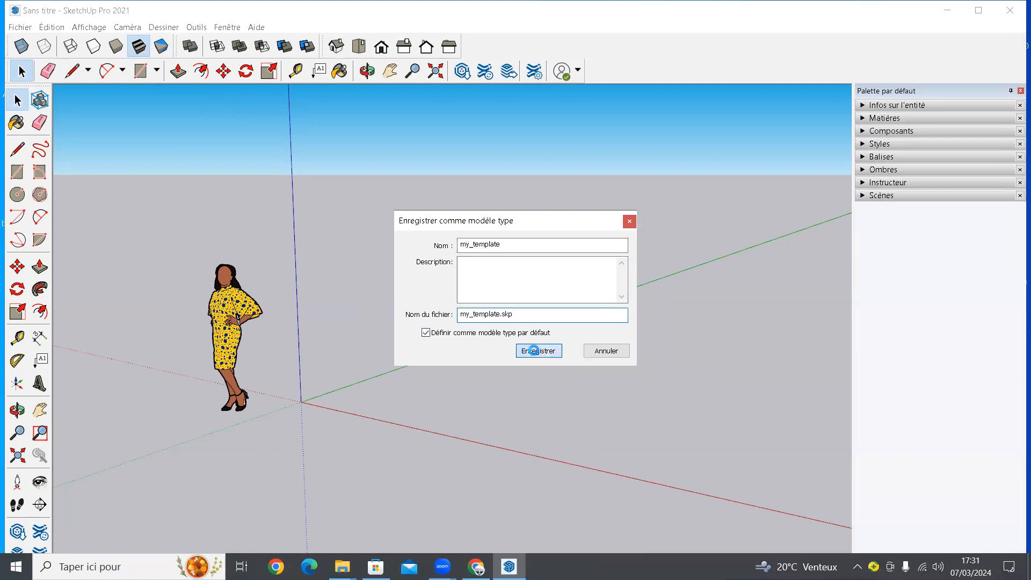
{"action": "left_click", "coordinate": [1017, 18]}
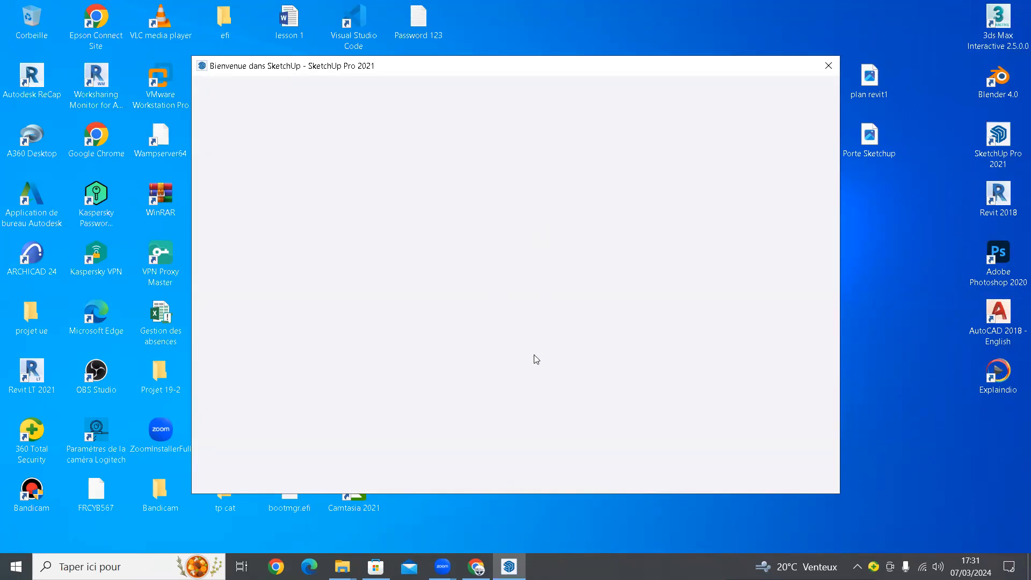
Step: Close the blank welcome window, relaunch SketchUp Pro 2021 and create a new model from the my_template template
{"action": "left_click", "coordinate": [509, 563]}
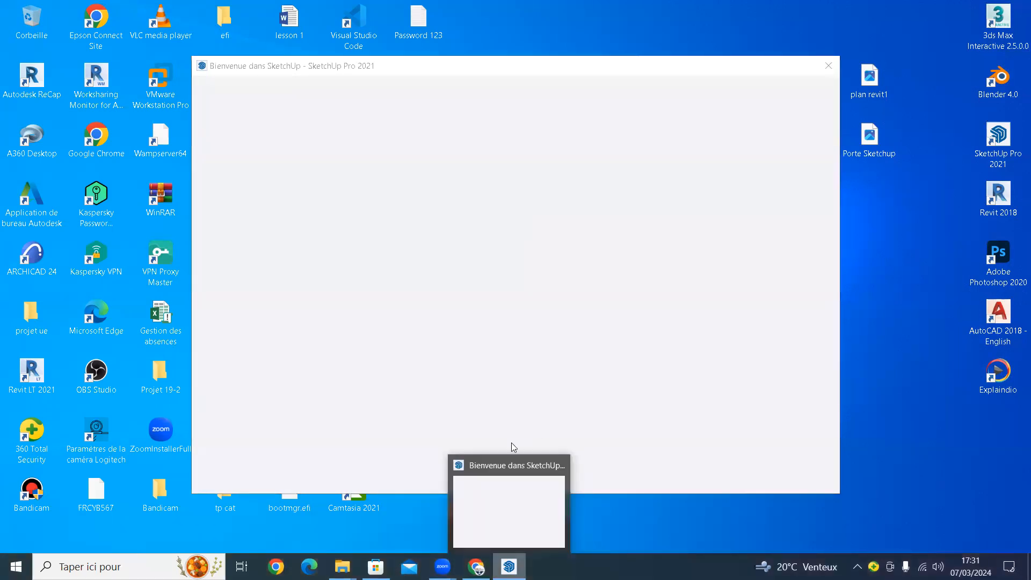
{"action": "left_click", "coordinate": [540, 75]}
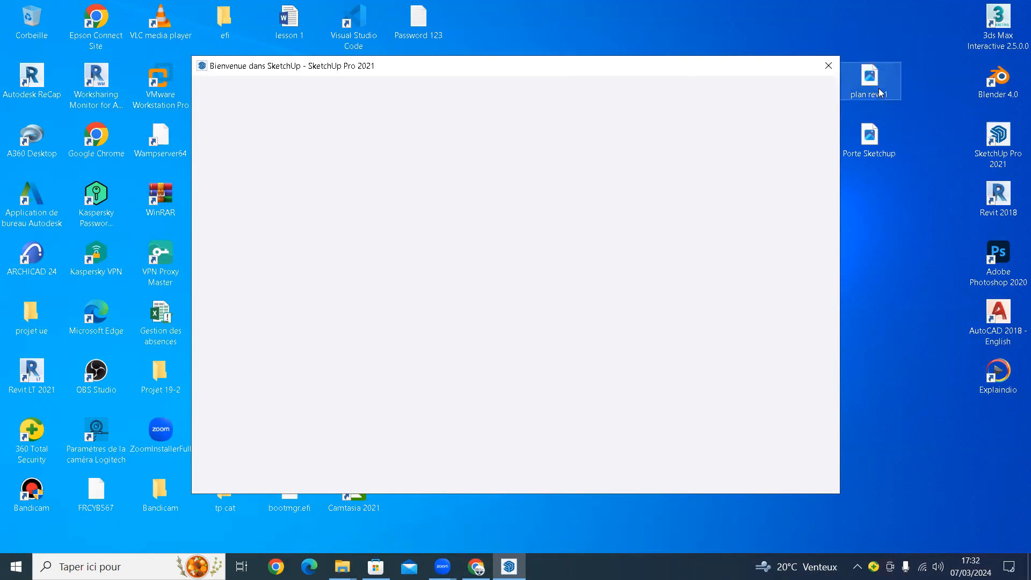
{"action": "left_click", "coordinate": [835, 74]}
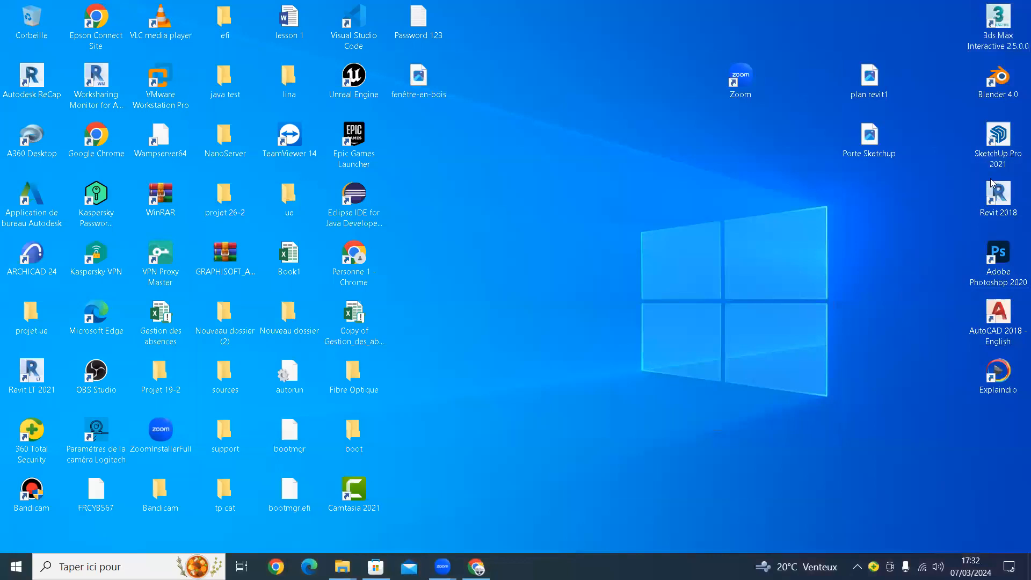
{"action": "double_click", "coordinate": [1004, 144]}
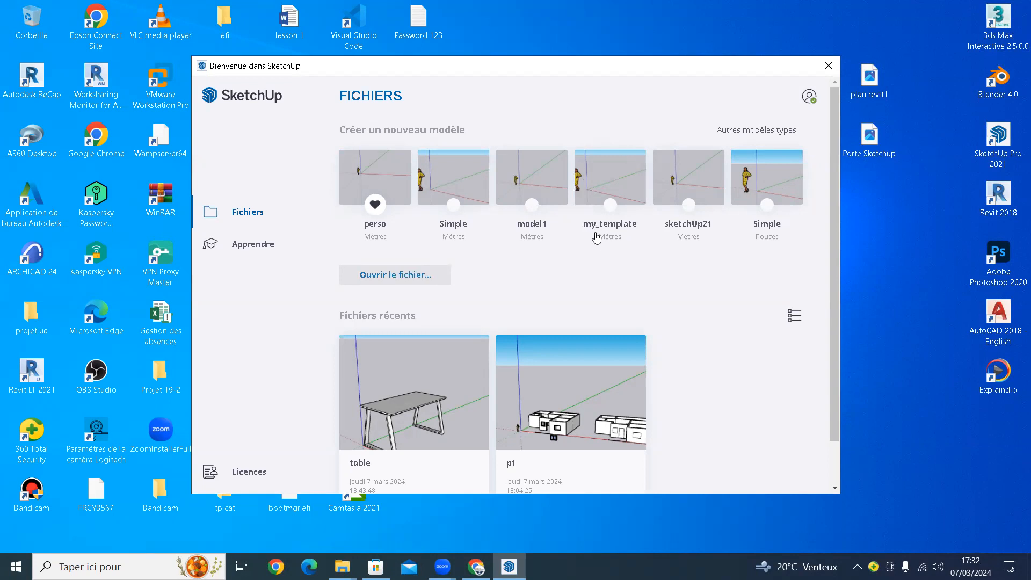
{"action": "left_click", "coordinate": [617, 189]}
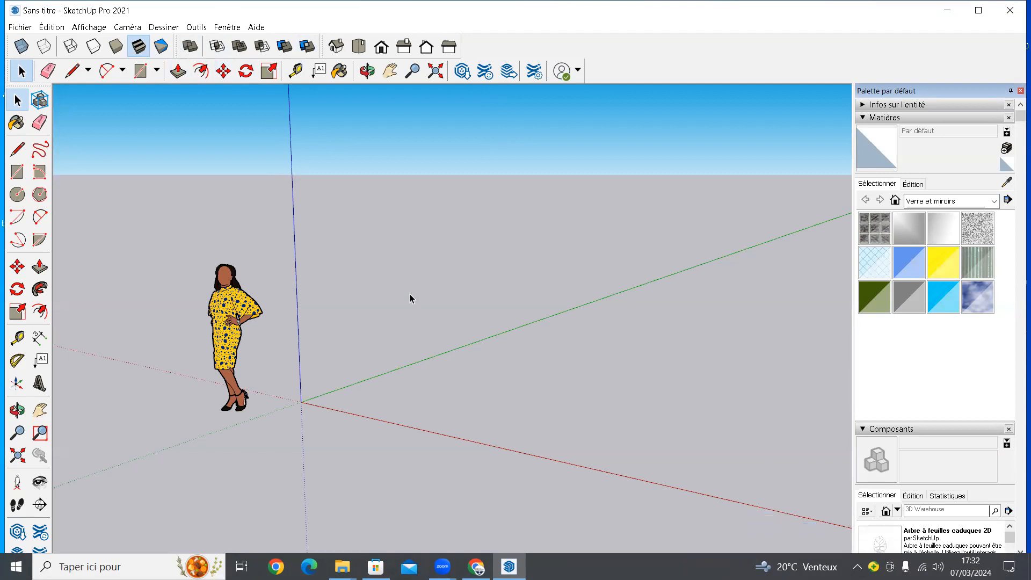
Step: Collapse the Matières and Composants sections of the default tray
{"action": "scroll", "coordinate": [453, 311], "scroll_direction": "down", "scroll_amount": 1}
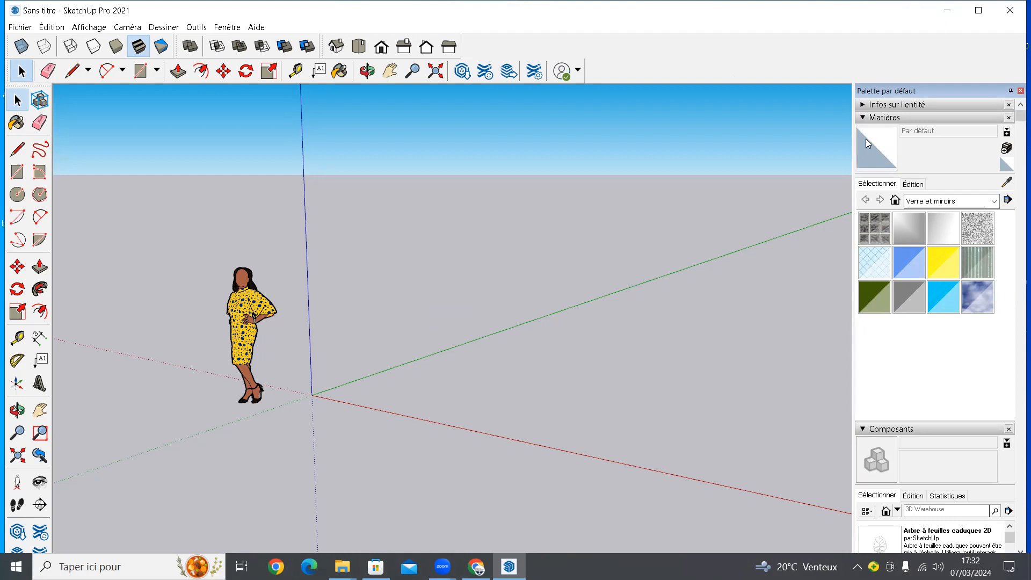
{"action": "left_click", "coordinate": [866, 119]}
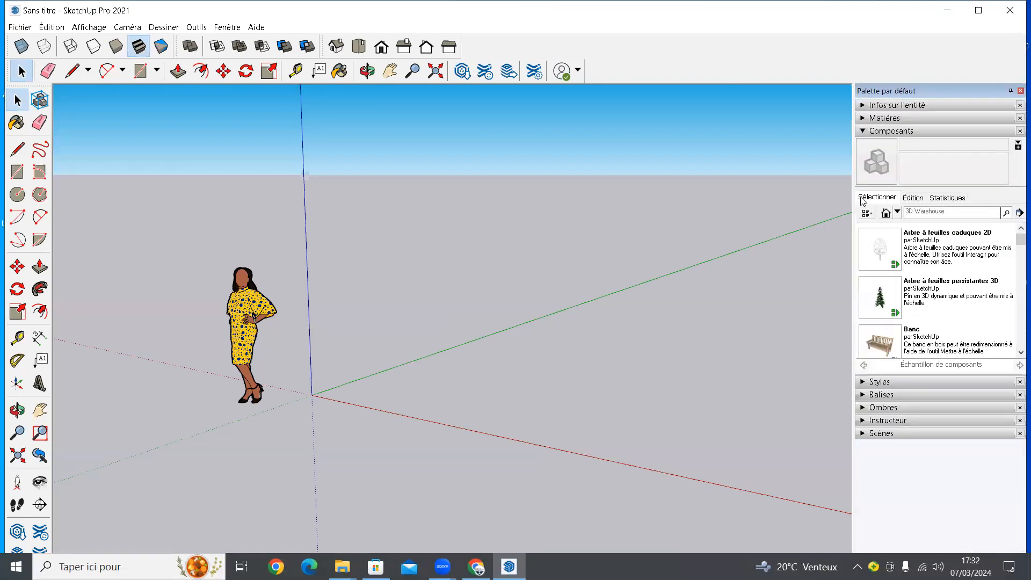
{"action": "left_click", "coordinate": [869, 132]}
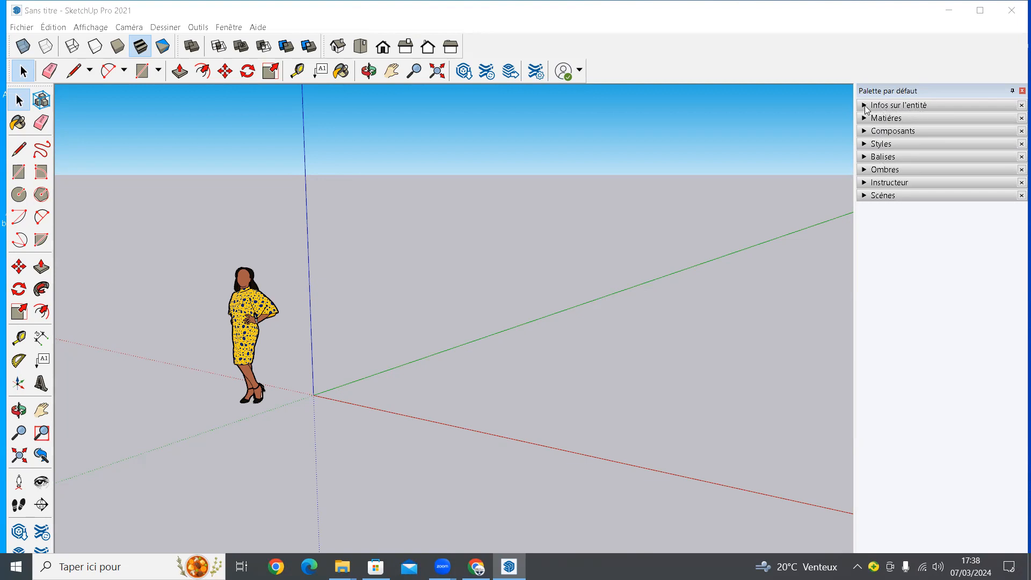
Step: Examine the Infos sur l'entité section and the list of sections available for the default tray
{"action": "left_click", "coordinate": [902, 106]}
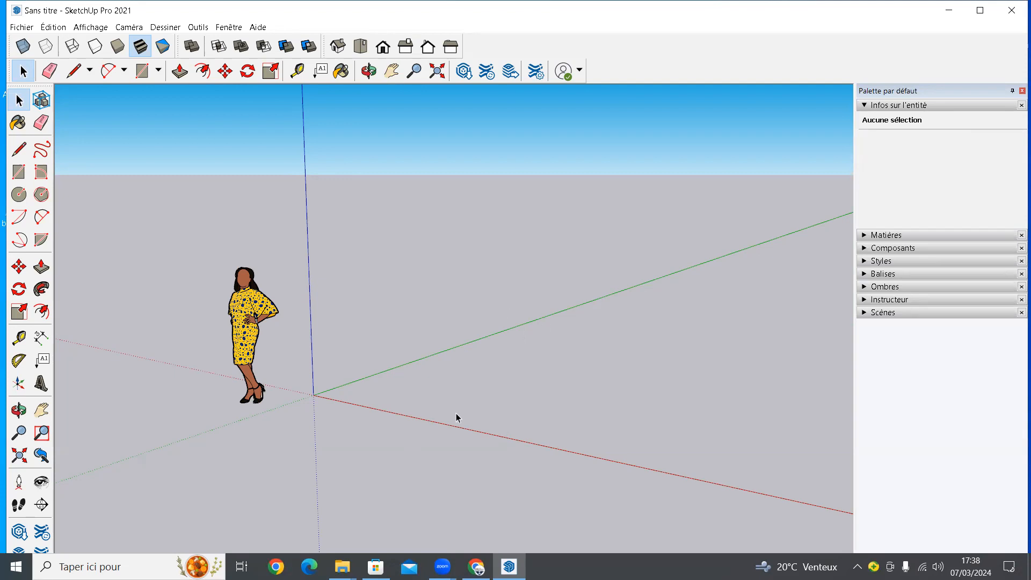
{"action": "scroll", "coordinate": [501, 337], "scroll_direction": "down", "scroll_amount": 3}
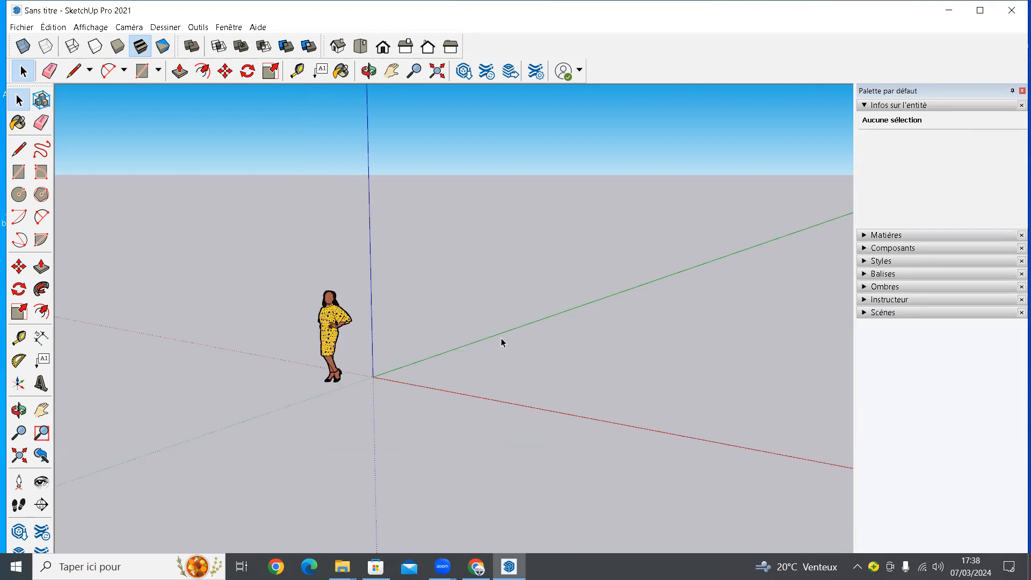
{"action": "left_click", "coordinate": [888, 106]}
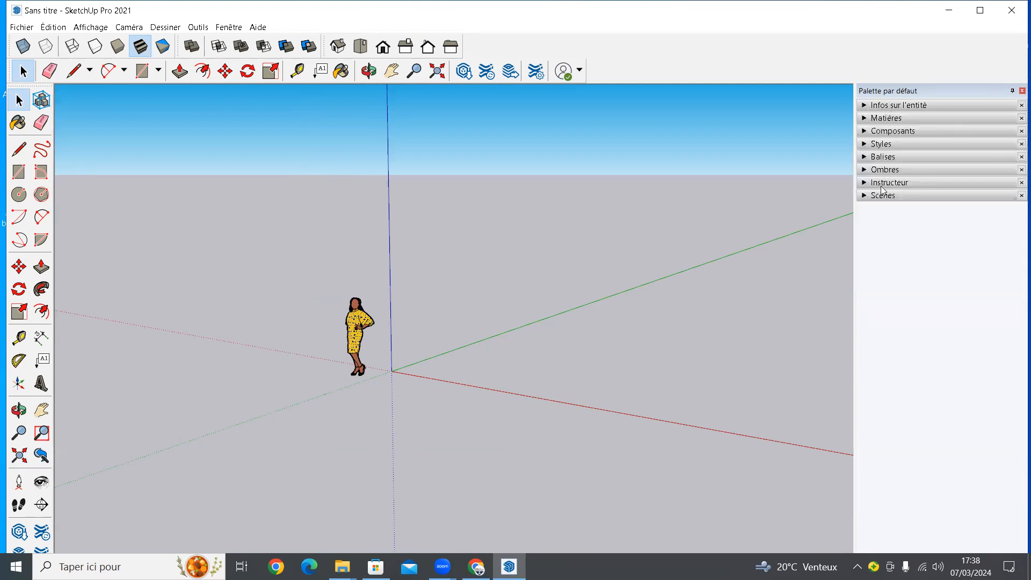
{"action": "left_click", "coordinate": [236, 28]}
{"action": "mouse_move", "coordinate": [255, 40]}
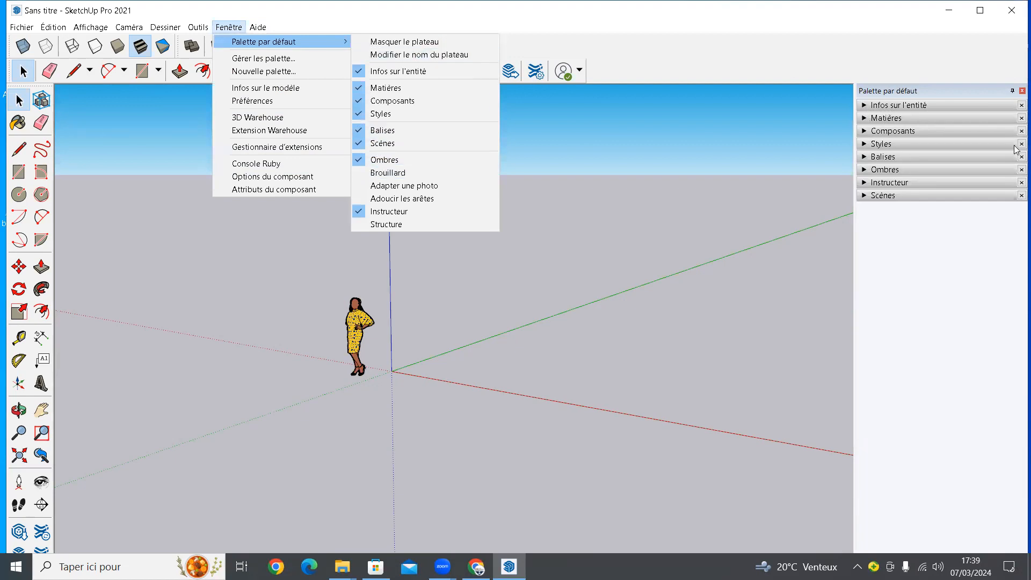
{"action": "left_click", "coordinate": [323, 27]}
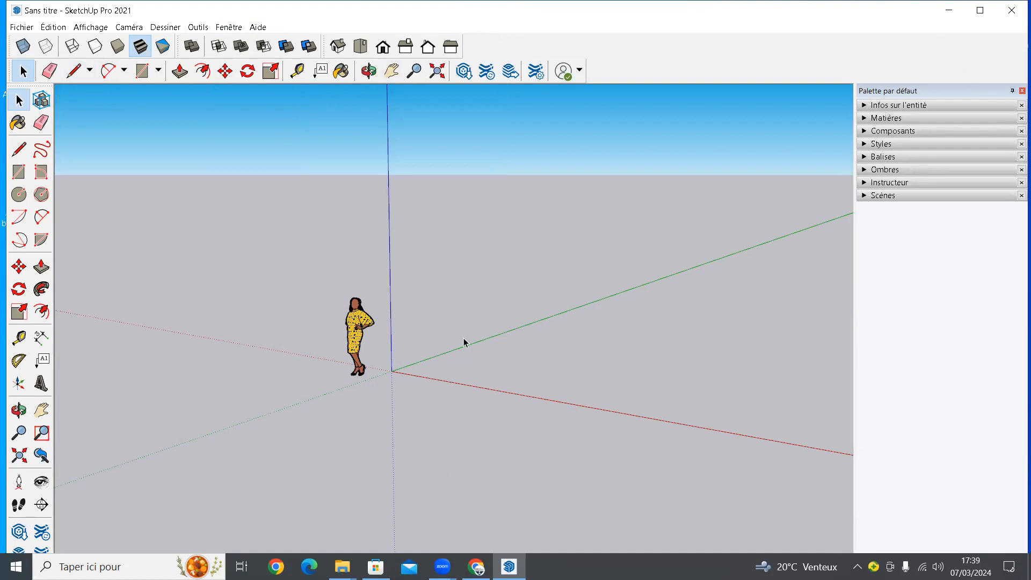
Step: Draw a rectangle on the ground beside the human figure, between the red and green axes
{"action": "mouse_move", "coordinate": [476, 363]}
{"action": "middle_mouse_down"}
{"action": "mouse_move", "coordinate": [419, 391]}
{"action": "mouse_move", "coordinate": [462, 396]}
{"action": "mouse_move", "coordinate": [517, 348]}
{"action": "mouse_move", "coordinate": [444, 354]}
{"action": "mouse_move", "coordinate": [545, 341]}
{"action": "mouse_move", "coordinate": [597, 374]}
{"action": "mouse_move", "coordinate": [688, 341]}
{"action": "mouse_move", "coordinate": [698, 362]}
{"action": "mouse_move", "coordinate": [417, 339]}
{"action": "mouse_move", "coordinate": [537, 344]}
{"action": "mouse_move", "coordinate": [465, 345]}
{"action": "mouse_move", "coordinate": [476, 347]}
{"action": "middle_mouse_up"}
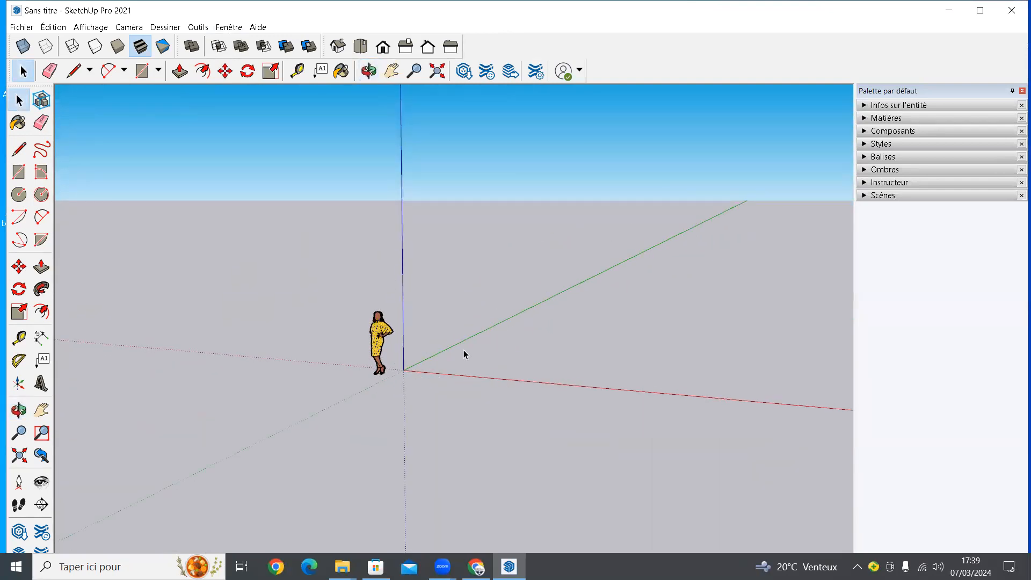
{"action": "middle_click_drag", "start_coordinate": [424, 352], "coordinate": [446, 354]}
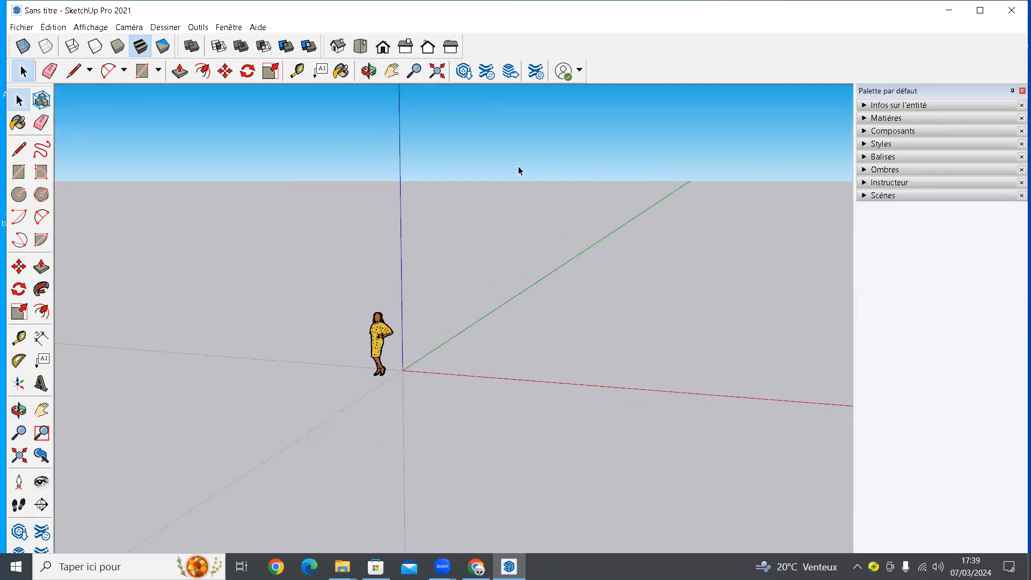
{"action": "middle_click_drag", "start_coordinate": [390, 354], "coordinate": [326, 409]}
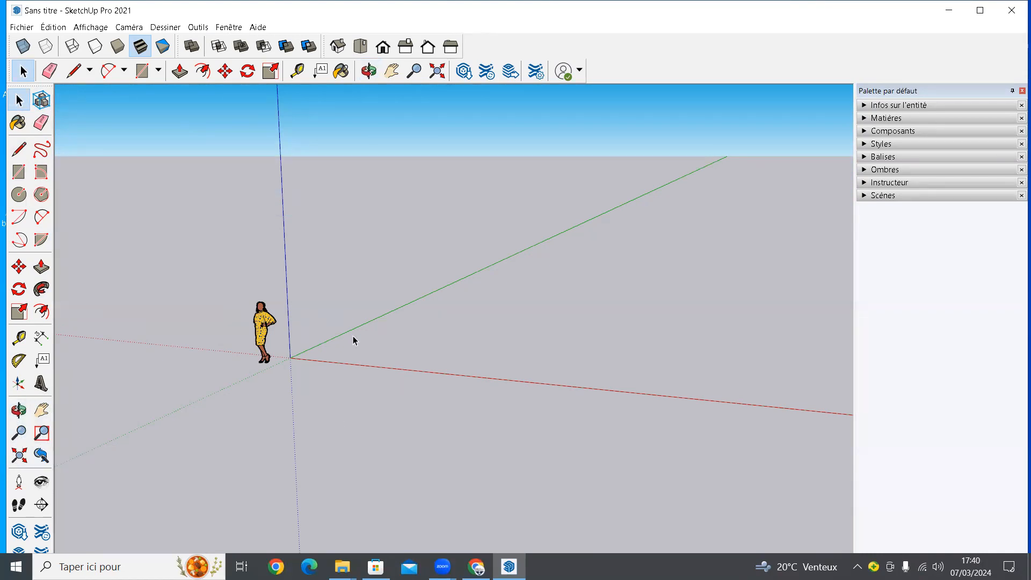
{"action": "left_click", "coordinate": [19, 172]}
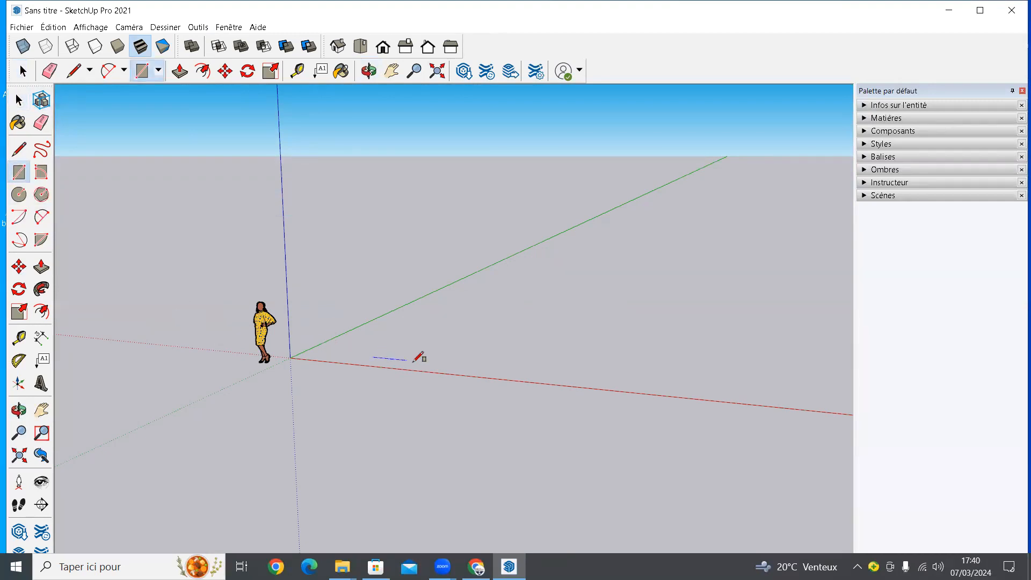
{"action": "left_click", "coordinate": [384, 337]}
{"action": "left_click", "coordinate": [425, 361]}
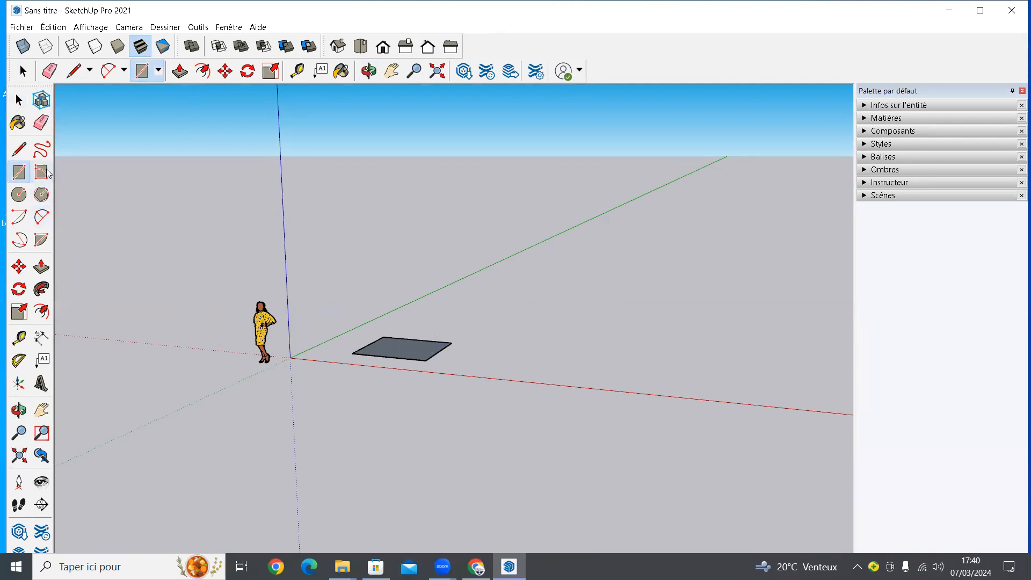
Step: Push/Pull the rectangle upward into a box slightly lower than the human figure and return to the Select tool
{"action": "left_click", "coordinate": [42, 267]}
{"action": "left_click", "coordinate": [432, 356]}
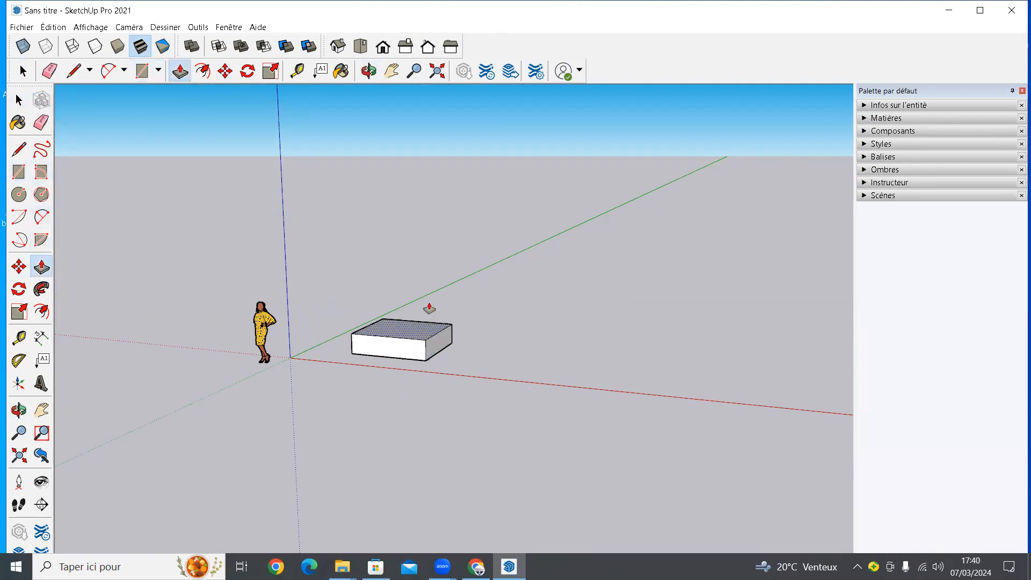
{"action": "left_click", "coordinate": [429, 300]}
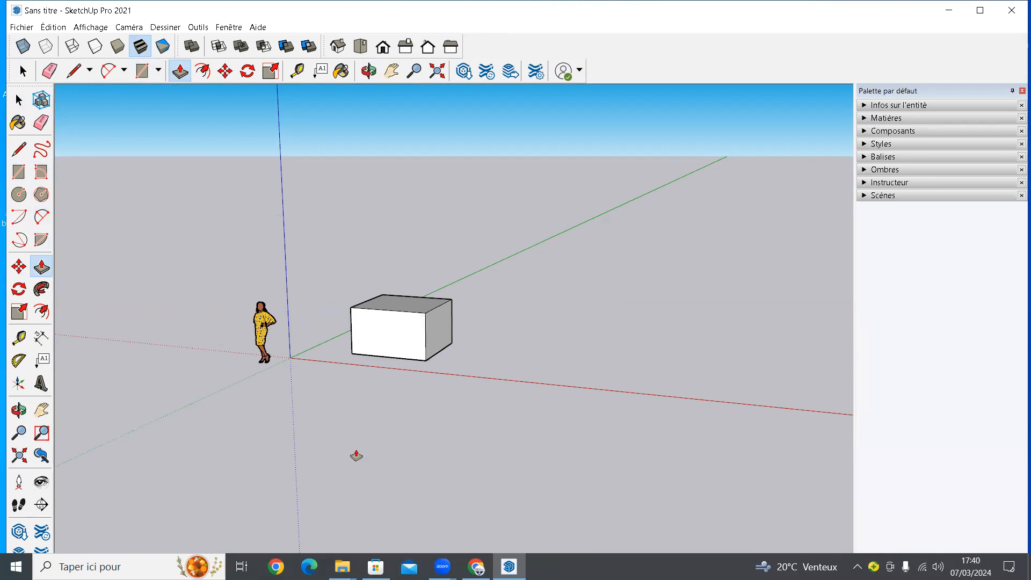
{"action": "key", "text": "space"}
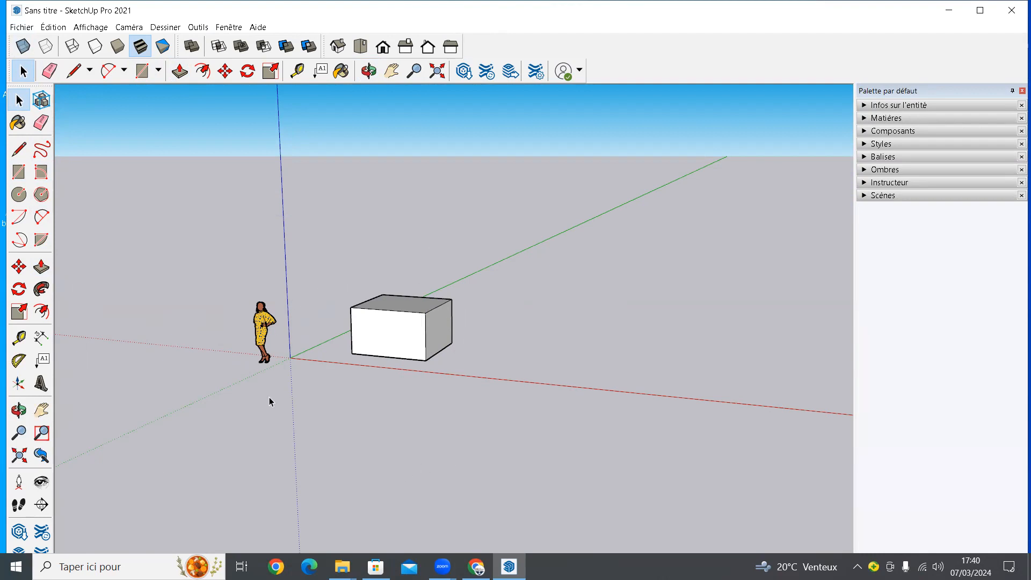
Step: View the box and figure from different angles and distances by zooming and orbiting, ending with the Select tool active
{"action": "mouse_move", "coordinate": [371, 370]}
{"action": "middle_mouse_down"}
{"action": "mouse_move", "coordinate": [451, 384]}
{"action": "mouse_move", "coordinate": [377, 355]}
{"action": "middle_mouse_up"}
{"action": "scroll", "coordinate": [401, 337], "scroll_direction": "up", "scroll_amount": 2}
{"action": "scroll", "coordinate": [414, 361], "scroll_direction": "down", "scroll_amount": 1}
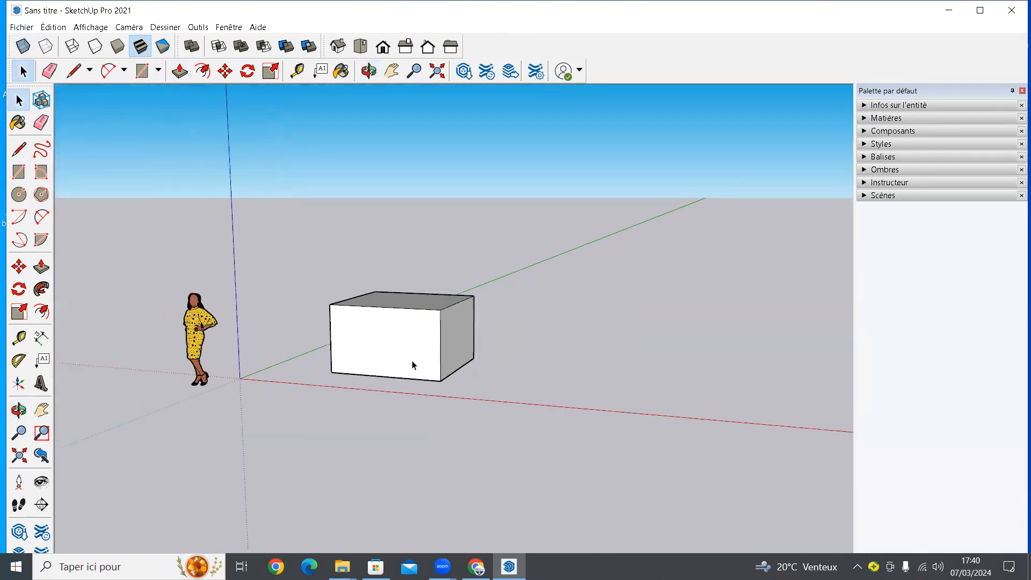
{"action": "key", "text": "o"}
{"action": "middle_click_drag", "start_coordinate": [321, 385], "coordinate": [344, 395]}
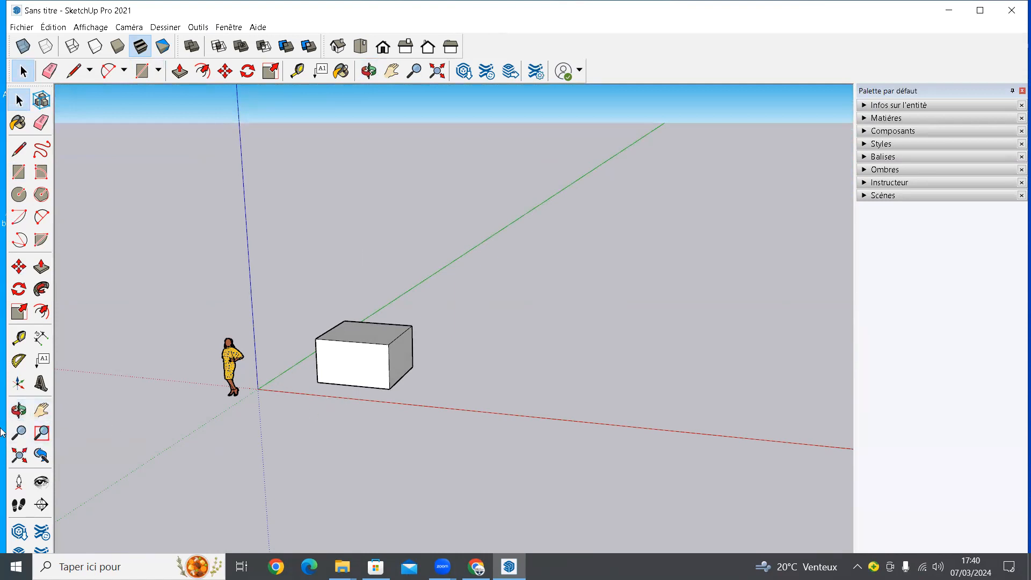
{"action": "left_click", "coordinate": [18, 410]}
{"action": "left_click_drag", "start_coordinate": [276, 398], "coordinate": [580, 400]}
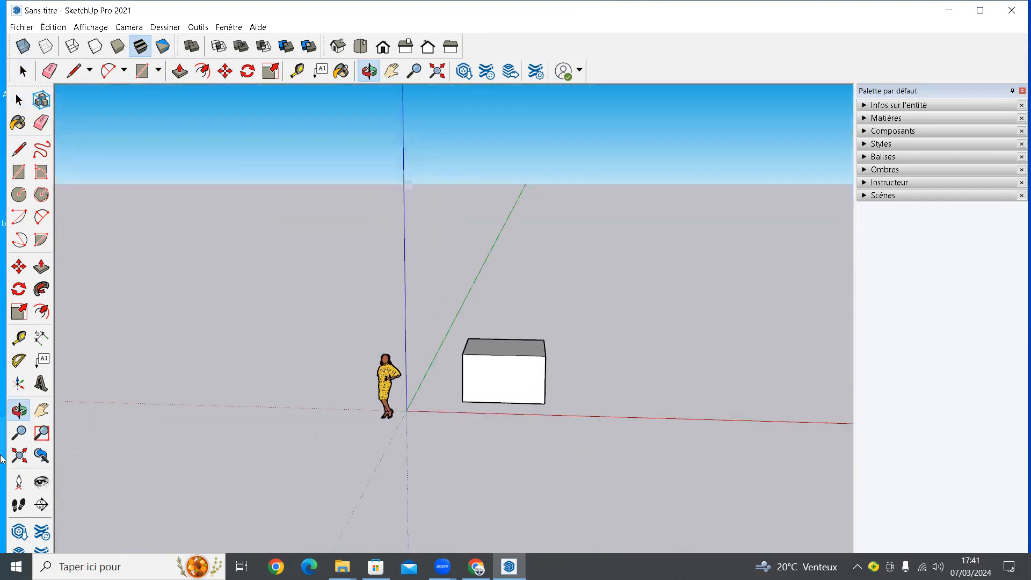
{"action": "left_click", "coordinate": [18, 102]}
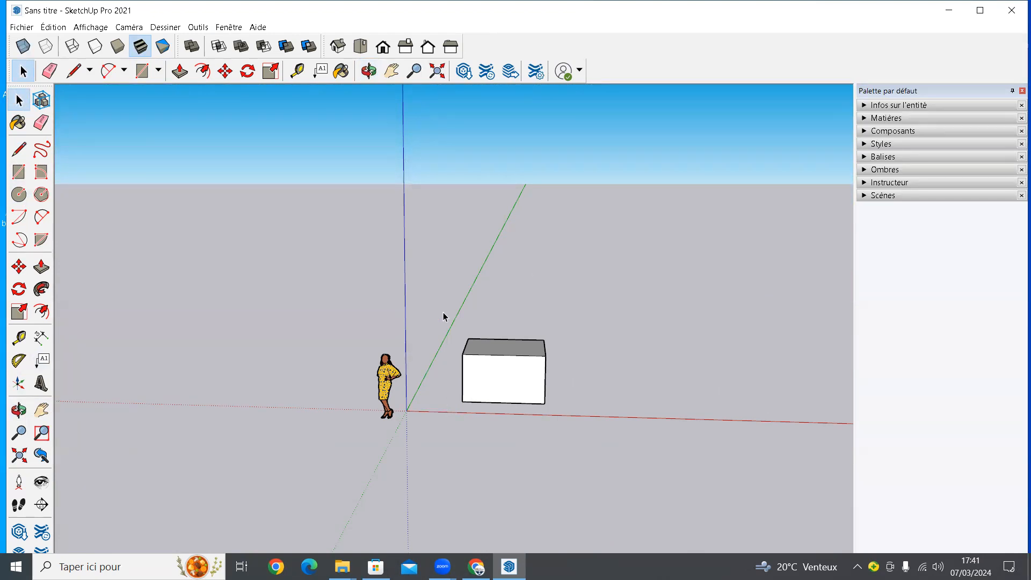
Step: Alternate between the Orbit and Select tools, turning the view slightly around the box each time
{"action": "key", "text": "o"}
{"action": "mouse_move", "coordinate": [438, 338]}
{"action": "left_mouse_down"}
{"action": "mouse_move", "coordinate": [550, 353]}
{"action": "mouse_move", "coordinate": [421, 342]}
{"action": "mouse_move", "coordinate": [431, 343]}
{"action": "left_mouse_up"}
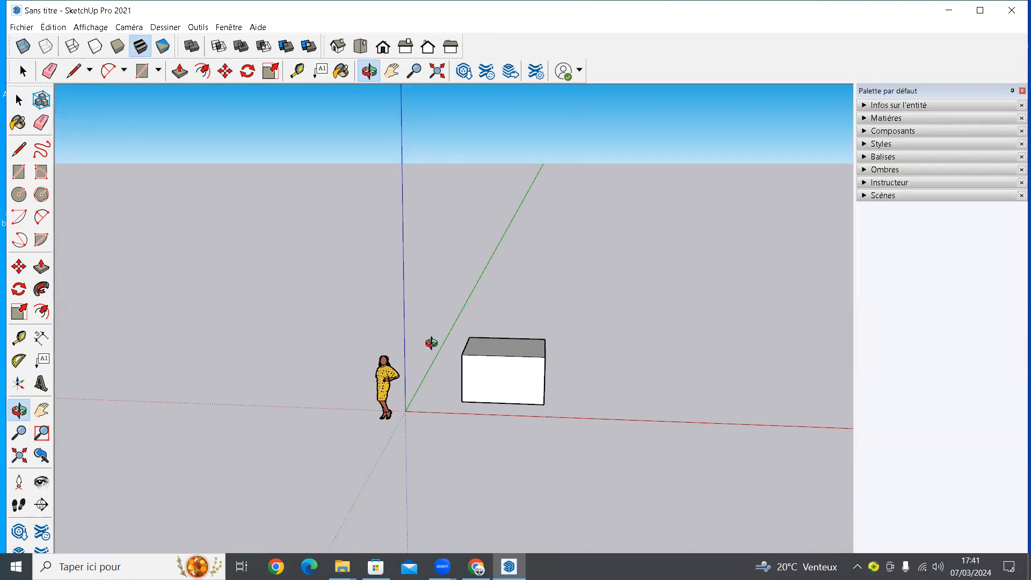
{"action": "key", "text": "space"}
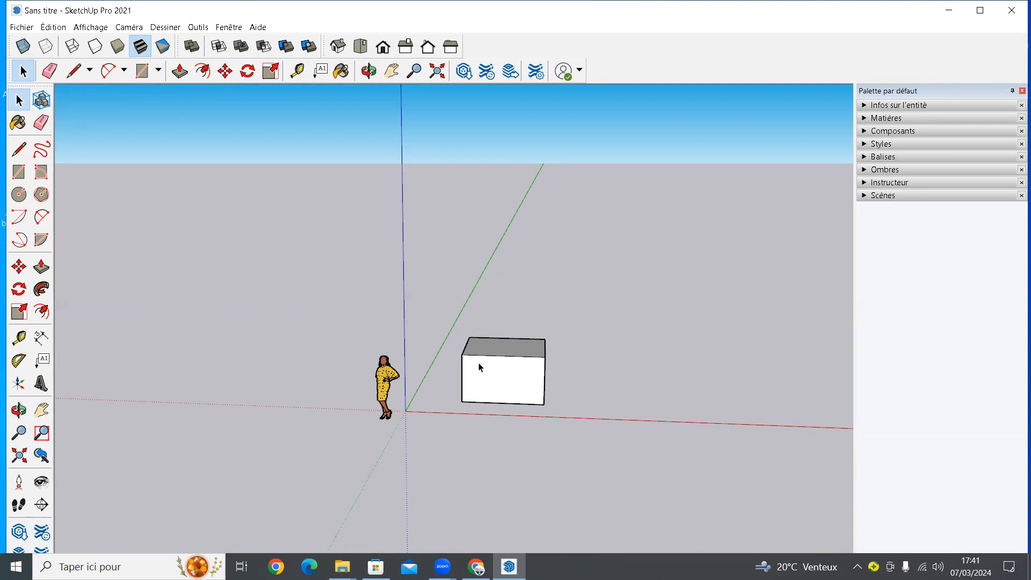
{"action": "key", "text": "o"}
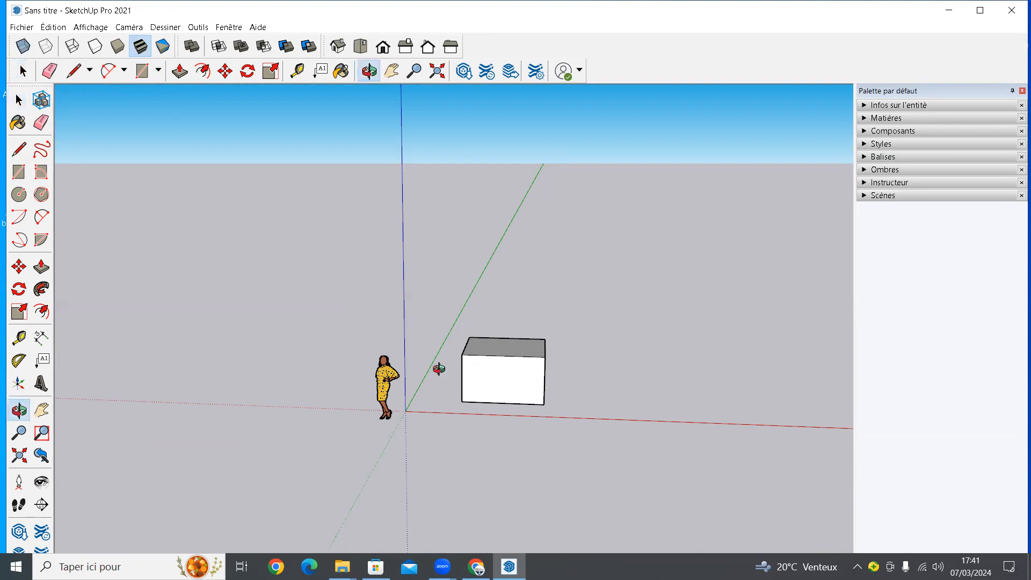
{"action": "mouse_move", "coordinate": [439, 369]}
{"action": "left_mouse_down"}
{"action": "mouse_move", "coordinate": [524, 369]}
{"action": "mouse_move", "coordinate": [426, 373]}
{"action": "left_mouse_up"}
{"action": "key", "text": "space"}
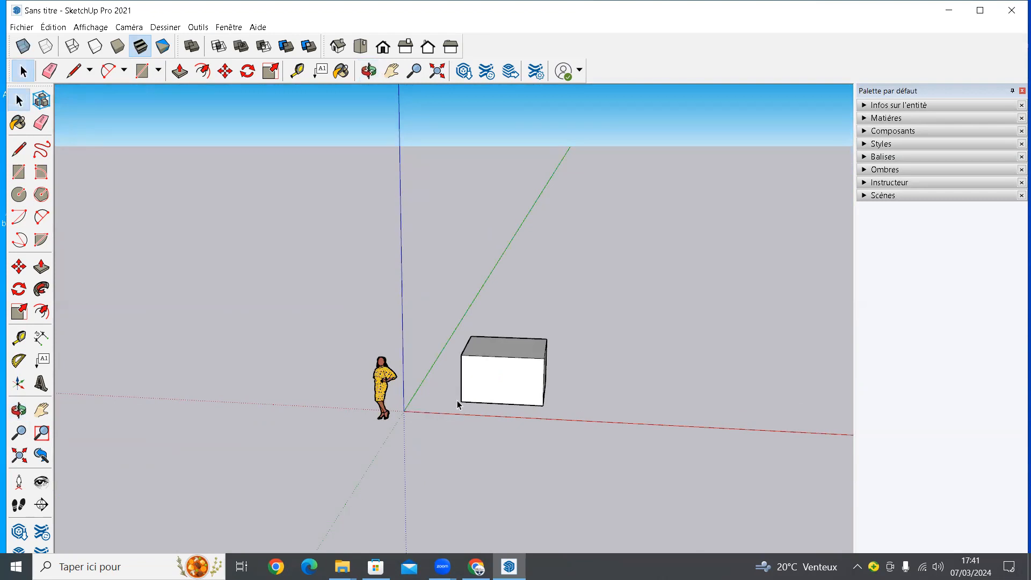
{"action": "key", "text": "o"}
{"action": "left_click_drag", "start_coordinate": [442, 371], "coordinate": [426, 405]}
{"action": "key", "text": "space"}
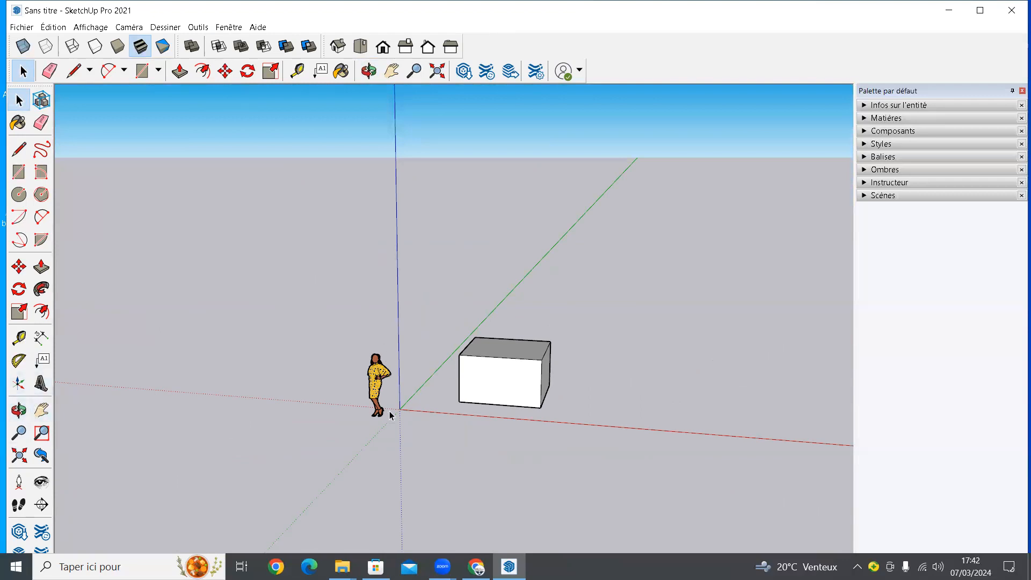
Step: Use the Pan tool to shift the view of the box and figure sideways and vertically
{"action": "scroll", "coordinate": [571, 394], "scroll_direction": "down", "scroll_amount": 2}
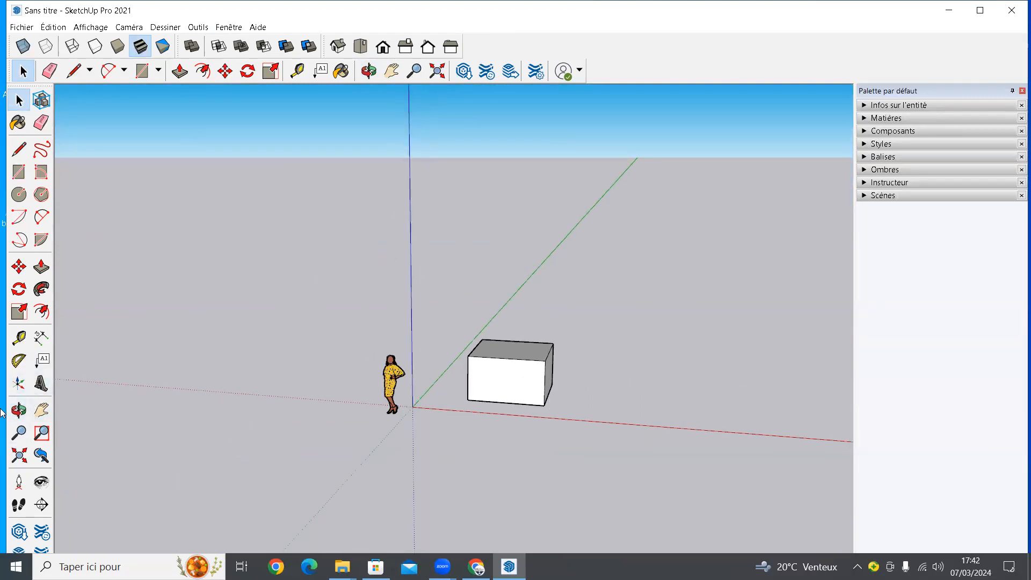
{"action": "left_click", "coordinate": [42, 411]}
{"action": "left_click_drag", "start_coordinate": [578, 396], "coordinate": [426, 396]}
{"action": "left_click_drag", "start_coordinate": [331, 395], "coordinate": [461, 384]}
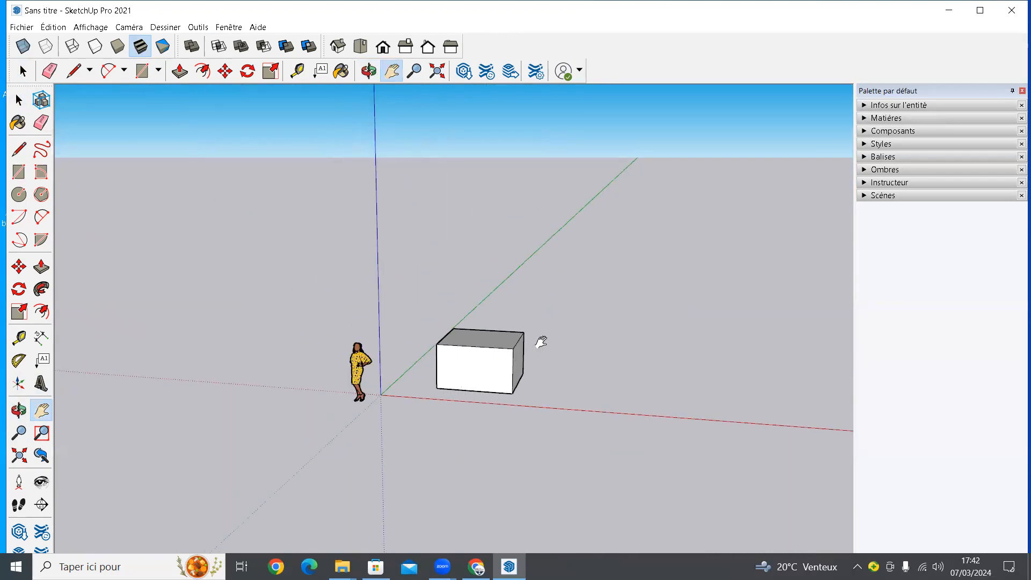
{"action": "left_click_drag", "start_coordinate": [719, 373], "coordinate": [335, 381]}
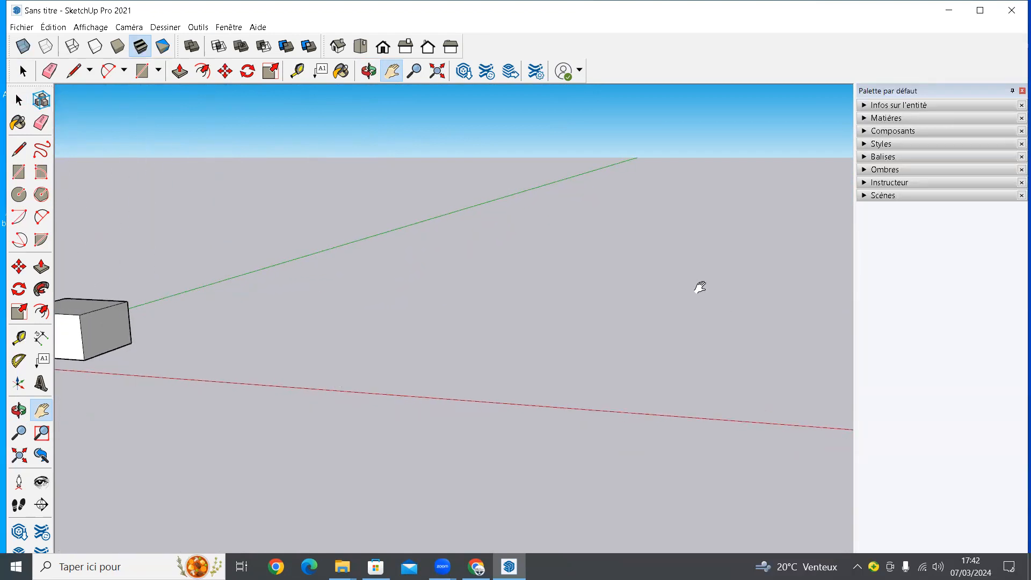
{"action": "left_click_drag", "start_coordinate": [341, 331], "coordinate": [814, 376]}
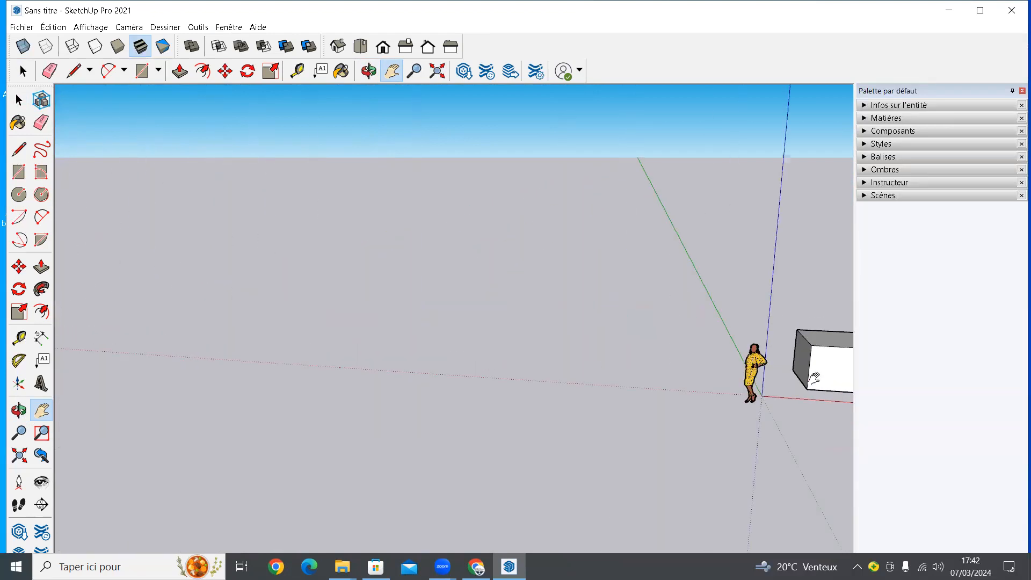
{"action": "left_click_drag", "start_coordinate": [237, 198], "coordinate": [492, 323]}
{"action": "left_click_drag", "start_coordinate": [261, 358], "coordinate": [613, 283]}
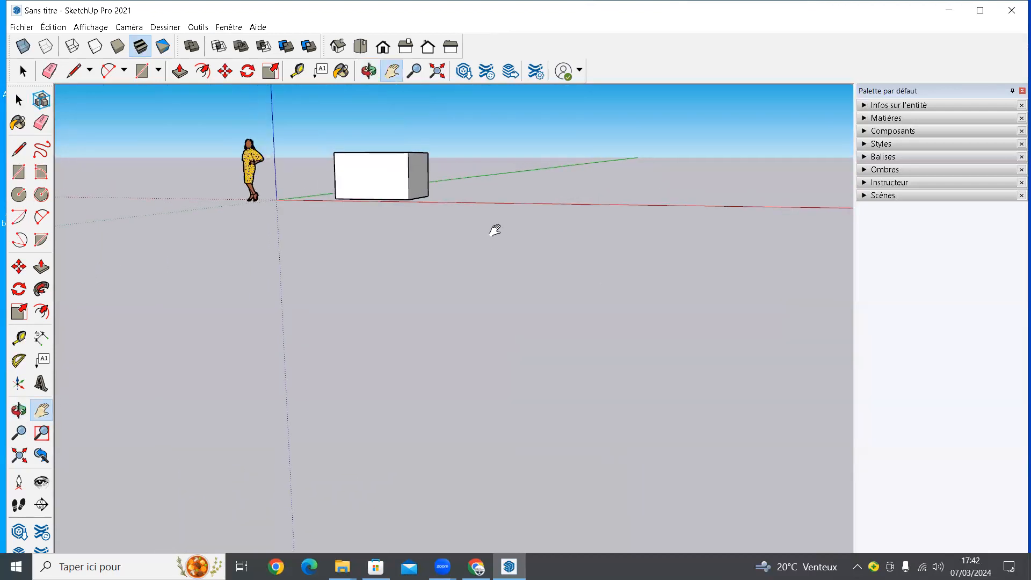
Step: Pan the view so the box and figure sit lower on screen, and return to the Select tool
{"action": "left_click_drag", "start_coordinate": [353, 244], "coordinate": [367, 427]}
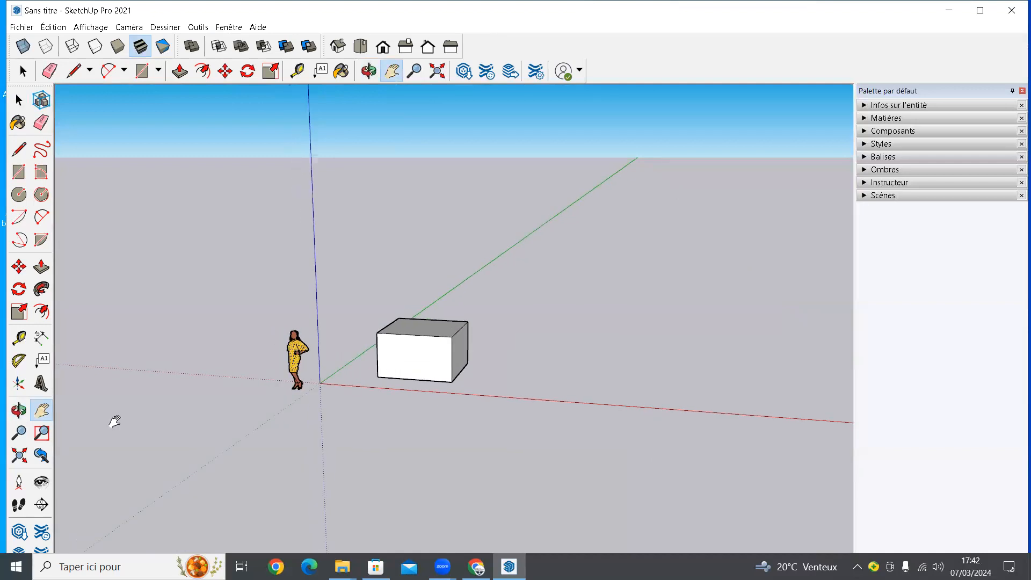
{"action": "left_click", "coordinate": [19, 100]}
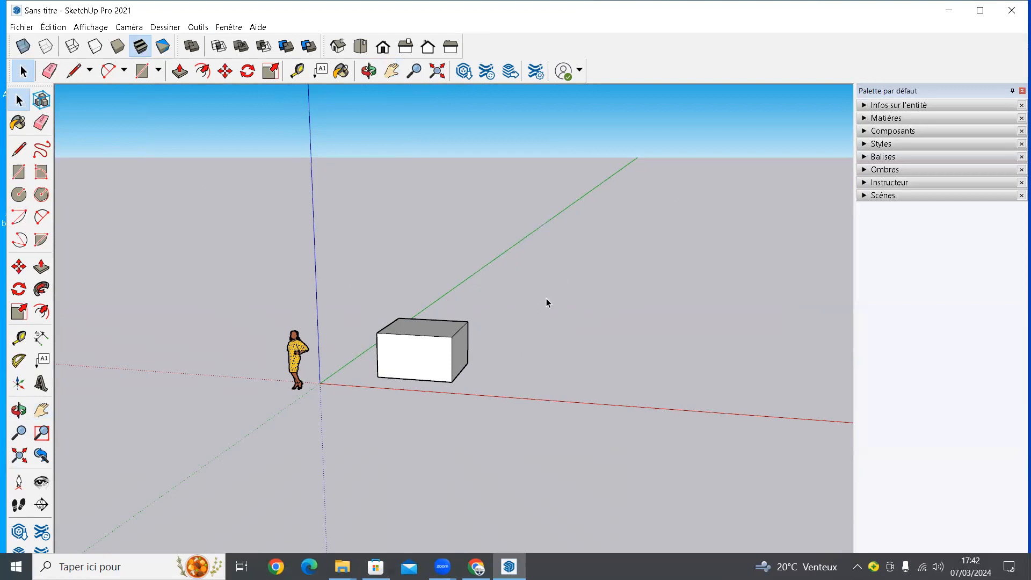
Step: Pan the view of the box and figure temporarily from within the Orbit tool, ending with the Select tool active
{"action": "key", "text": "o"}
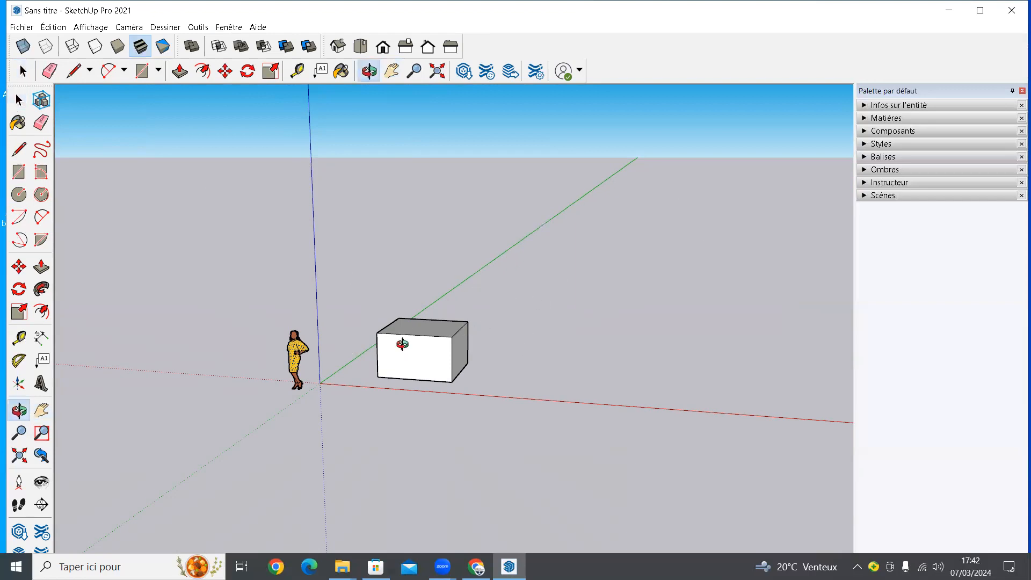
{"action": "middle_click_drag", "start_coordinate": [402, 344], "coordinate": [401, 345]}
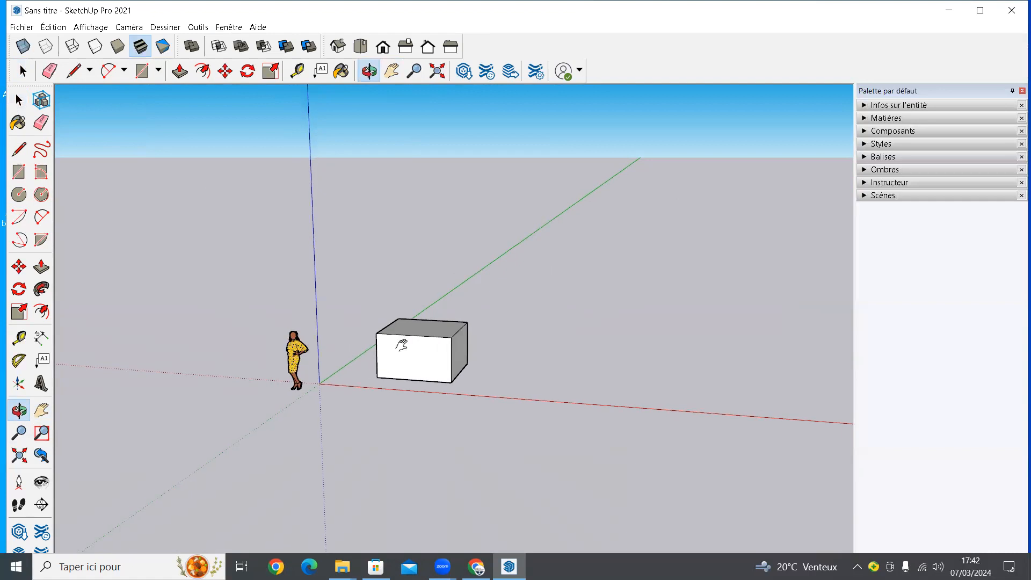
{"action": "middle_click_drag", "start_coordinate": [500, 340], "coordinate": [451, 312], "text": "shift"}
{"action": "middle_click_drag", "start_coordinate": [573, 302], "coordinate": [469, 301], "text": "shift"}
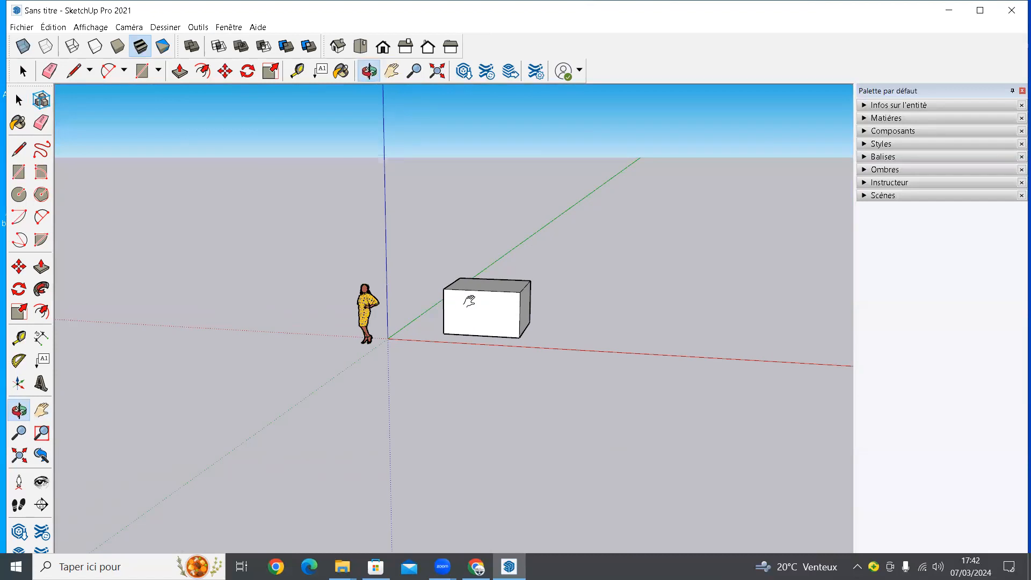
{"action": "key", "text": "space"}
{"action": "key", "text": "o"}
{"action": "middle_click_drag", "start_coordinate": [472, 299], "coordinate": [398, 324], "text": "shift"}
{"action": "key", "text": "space"}
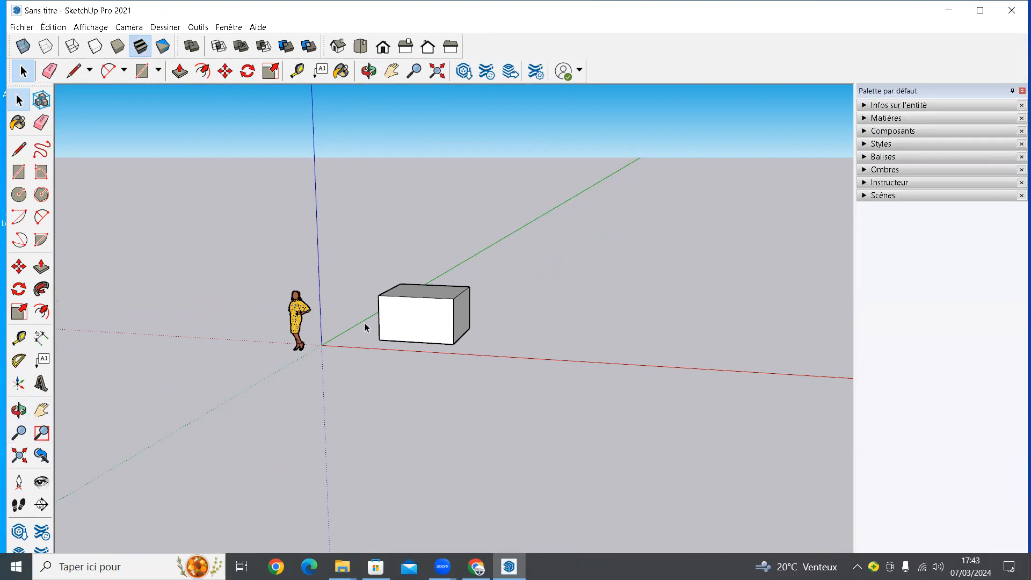
Step: Zoom in and out on the box and figure with the Zoom tool, and return to the Select tool
{"action": "scroll", "coordinate": [430, 313], "scroll_direction": "down", "scroll_amount": 1}
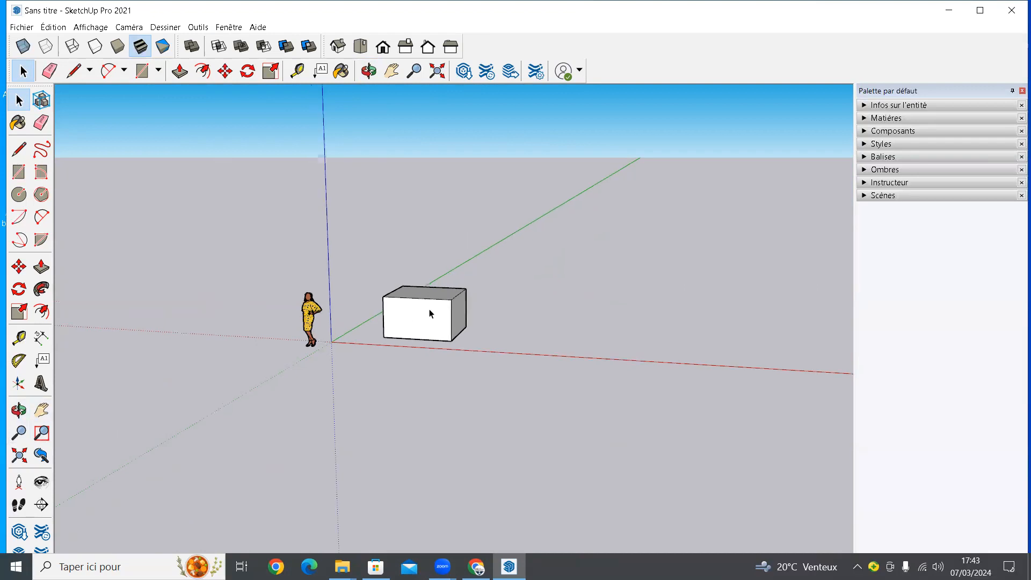
{"action": "left_click", "coordinate": [20, 433]}
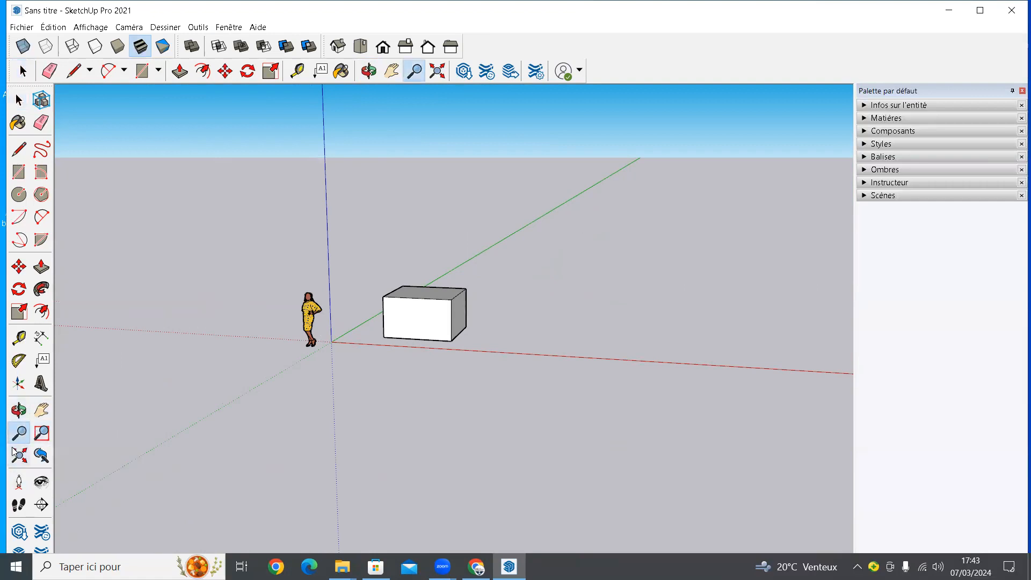
{"action": "left_click_drag", "start_coordinate": [398, 311], "coordinate": [341, 134]}
{"action": "left_click_drag", "start_coordinate": [268, 292], "coordinate": [402, 314]}
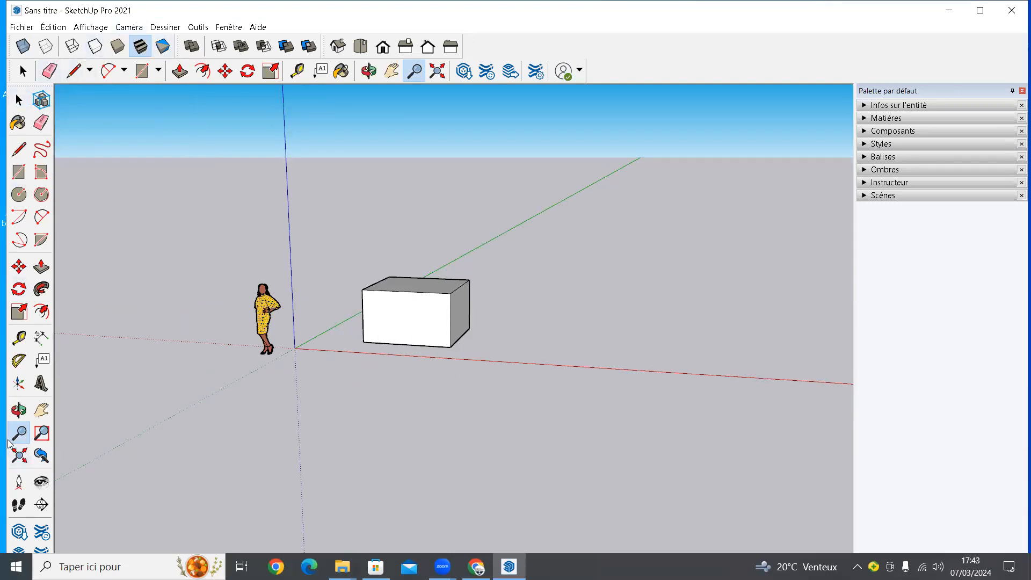
{"action": "left_click", "coordinate": [19, 100]}
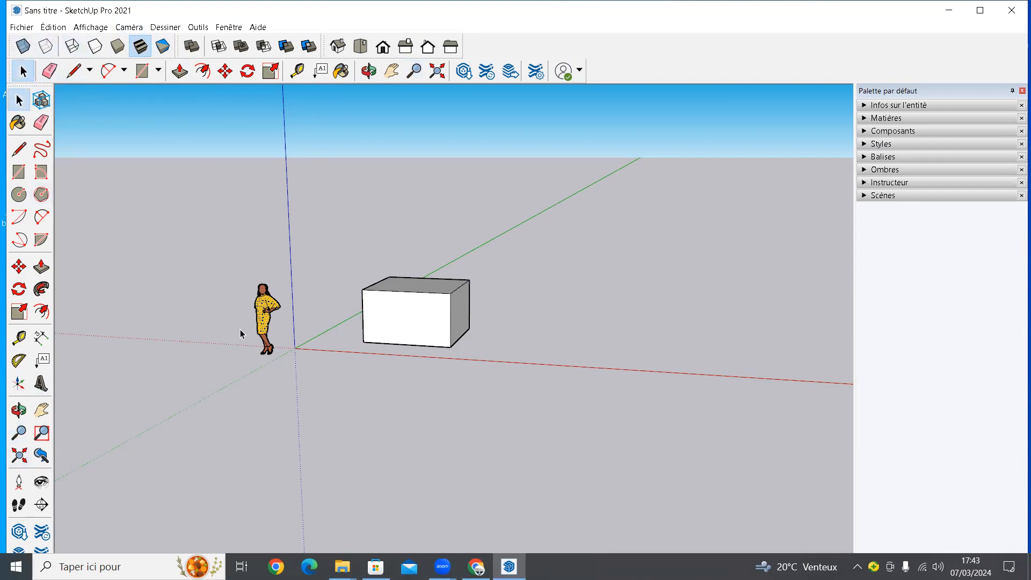
Step: Zoom in closely on the human figure's dress and back out, then select and deselect the figure
{"action": "scroll", "coordinate": [246, 321], "scroll_direction": "up", "scroll_amount": 2}
{"action": "scroll", "coordinate": [246, 320], "scroll_direction": "down", "scroll_amount": 3}
{"action": "scroll", "coordinate": [247, 320], "scroll_direction": "up", "scroll_amount": 1}
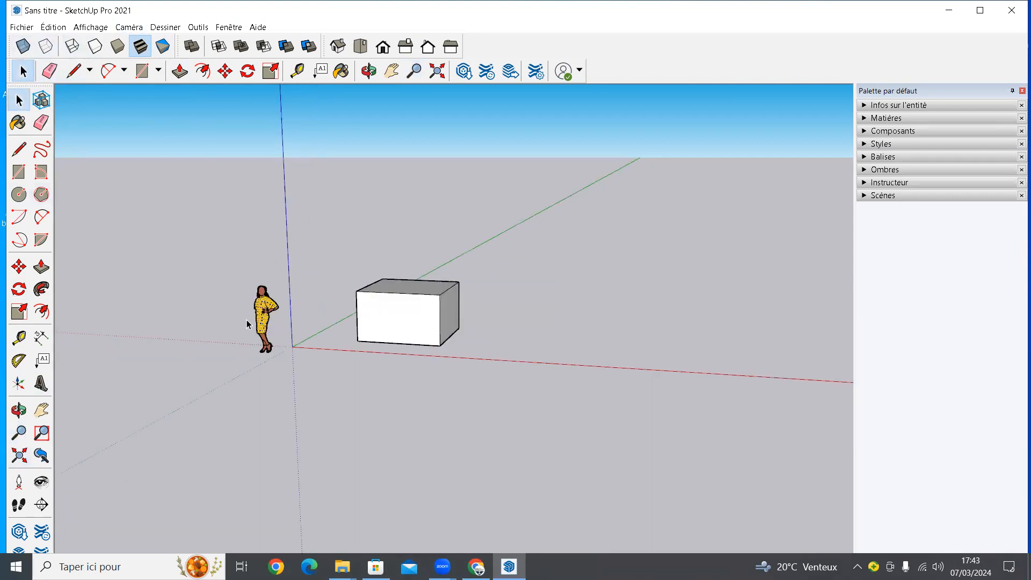
{"action": "scroll", "coordinate": [246, 320], "scroll_direction": "up", "scroll_amount": 3}
{"action": "scroll", "coordinate": [247, 320], "scroll_direction": "down", "scroll_amount": 2}
{"action": "scroll", "coordinate": [247, 320], "scroll_direction": "up", "scroll_amount": 5}
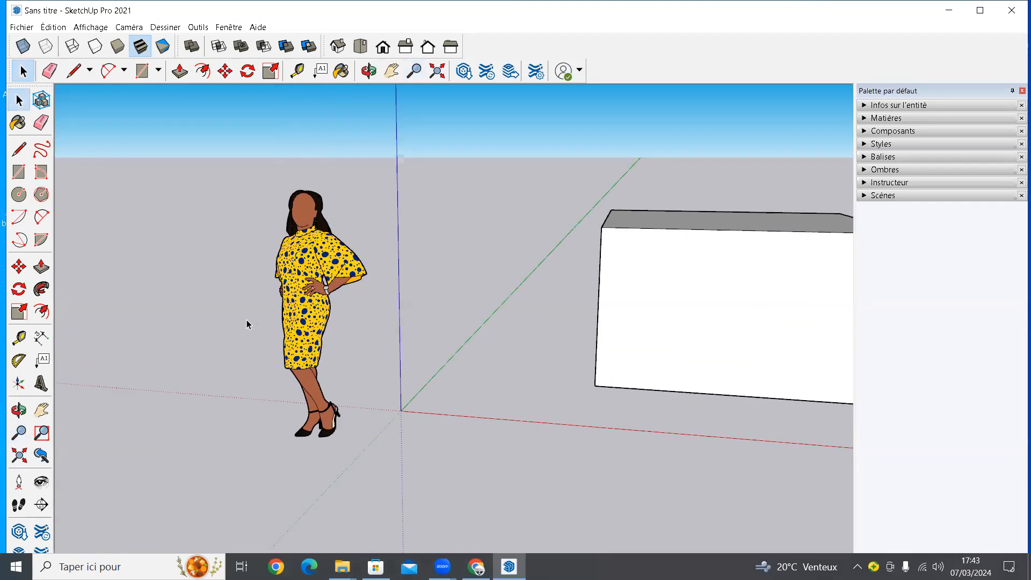
{"action": "scroll", "coordinate": [247, 320], "scroll_direction": "up", "scroll_amount": 6}
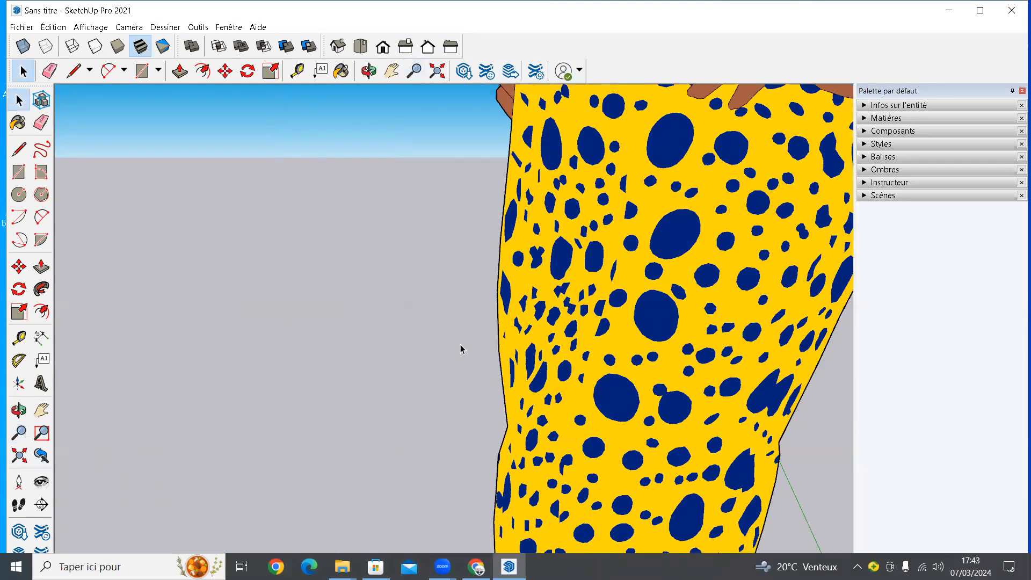
{"action": "scroll", "coordinate": [460, 349], "scroll_direction": "down", "scroll_amount": 10}
{"action": "left_click", "coordinate": [460, 371]}
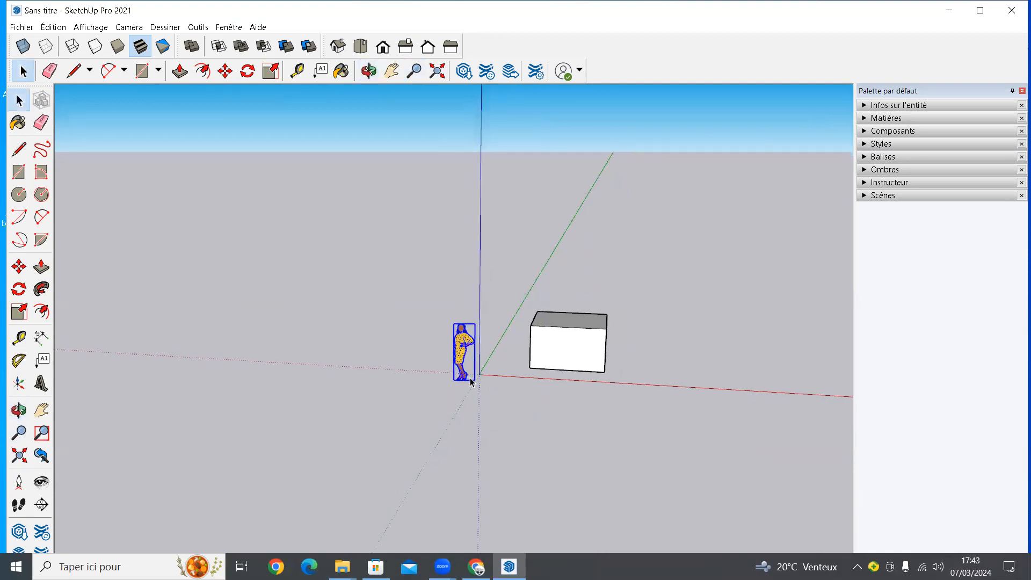
{"action": "left_click", "coordinate": [612, 400]}
Step: Zoom in and out around the box's front face, orbiting slightly to see it more frontally
{"action": "scroll", "coordinate": [615, 317], "scroll_direction": "up", "scroll_amount": 1}
{"action": "scroll", "coordinate": [615, 316], "scroll_direction": "up", "scroll_amount": 1}
{"action": "scroll", "coordinate": [609, 325], "scroll_direction": "down", "scroll_amount": 3}
{"action": "scroll", "coordinate": [611, 324], "scroll_direction": "up", "scroll_amount": 3}
{"action": "scroll", "coordinate": [608, 327], "scroll_direction": "down", "scroll_amount": 3}
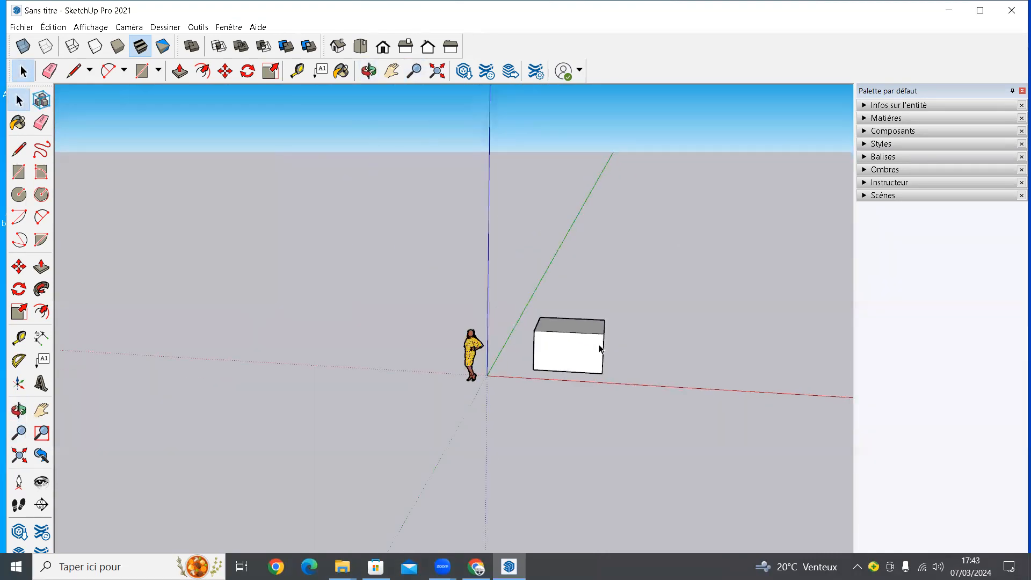
{"action": "scroll", "coordinate": [600, 349], "scroll_direction": "up", "scroll_amount": 2}
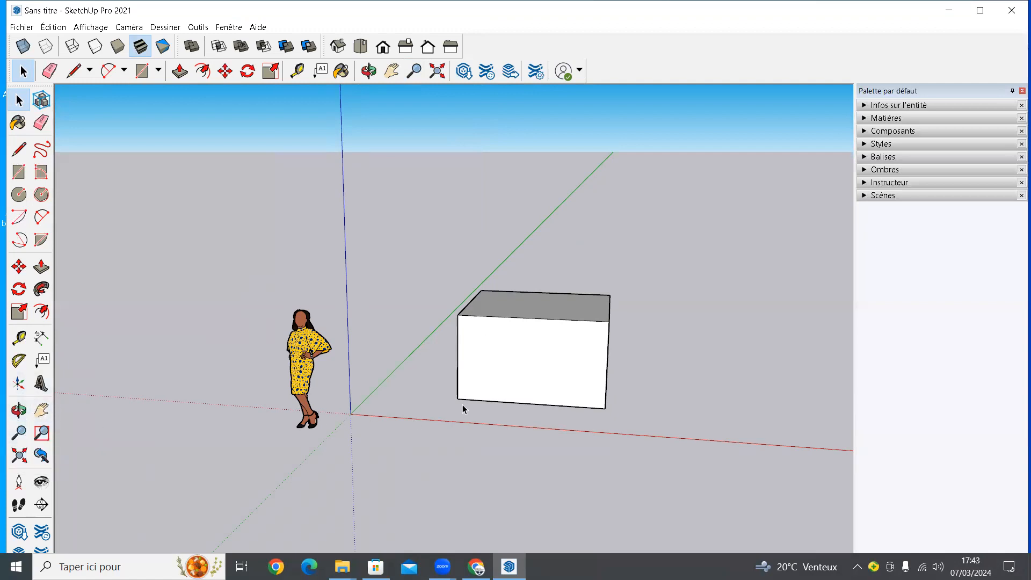
{"action": "middle_click_drag", "start_coordinate": [498, 357], "coordinate": [531, 329]}
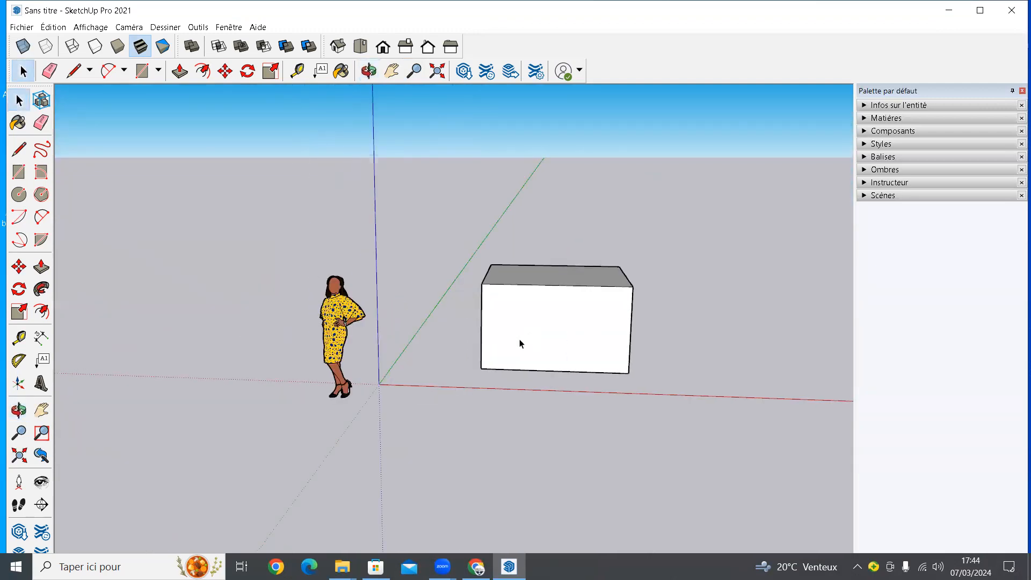
{"action": "scroll", "coordinate": [518, 337], "scroll_direction": "up", "scroll_amount": 3}
{"action": "scroll", "coordinate": [517, 337], "scroll_direction": "down", "scroll_amount": 5}
{"action": "scroll", "coordinate": [517, 341], "scroll_direction": "up", "scroll_amount": 3}
{"action": "scroll", "coordinate": [519, 342], "scroll_direction": "up", "scroll_amount": 1}
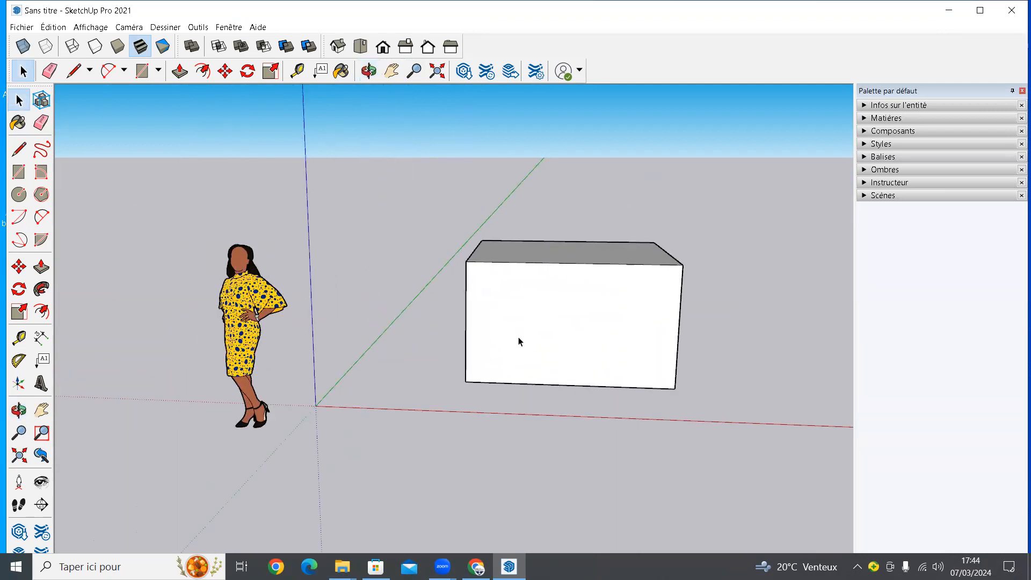
Step: Use Zoom Window to frame the human figure's head, and zoom back out to the whole scene
{"action": "left_click", "coordinate": [40, 436]}
{"action": "left_click_drag", "start_coordinate": [276, 236], "coordinate": [218, 298]}
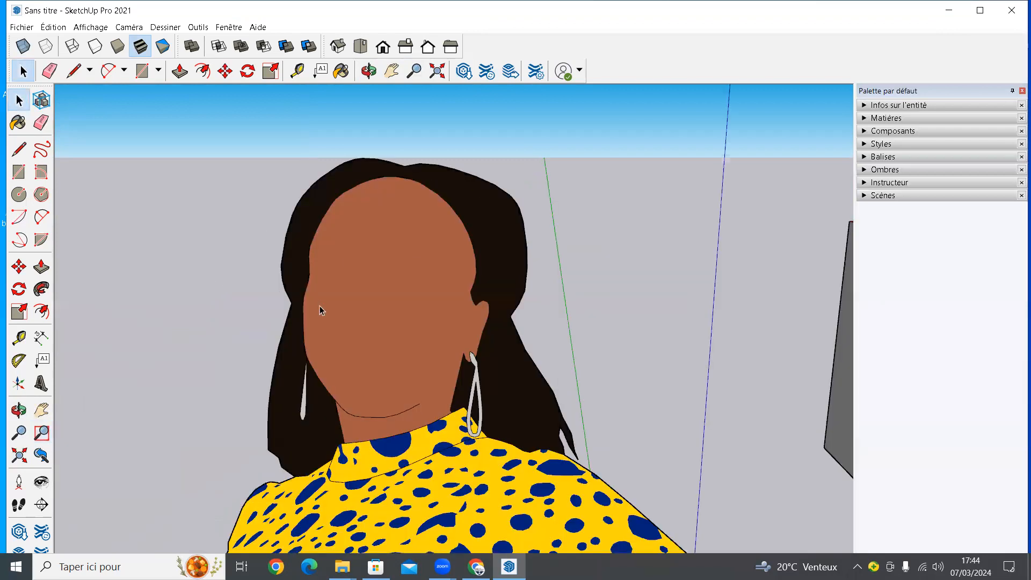
{"action": "scroll", "coordinate": [327, 349], "scroll_direction": "down", "scroll_amount": 10}
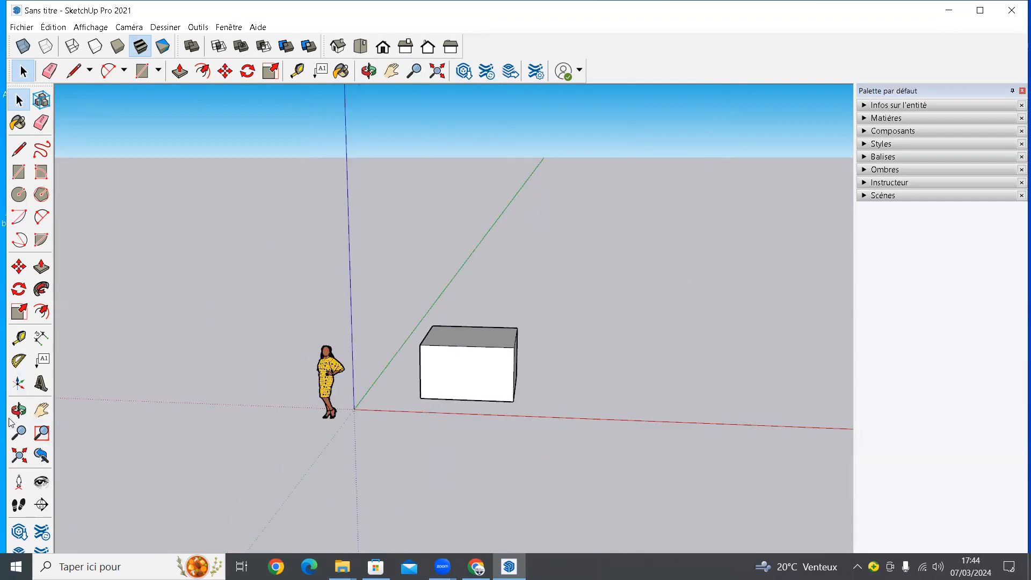
Step: Use Zoom Window to frame the box's upper front corner near the green axis, and zoom back out
{"action": "left_click", "coordinate": [42, 433]}
{"action": "left_click_drag", "start_coordinate": [444, 333], "coordinate": [395, 368]}
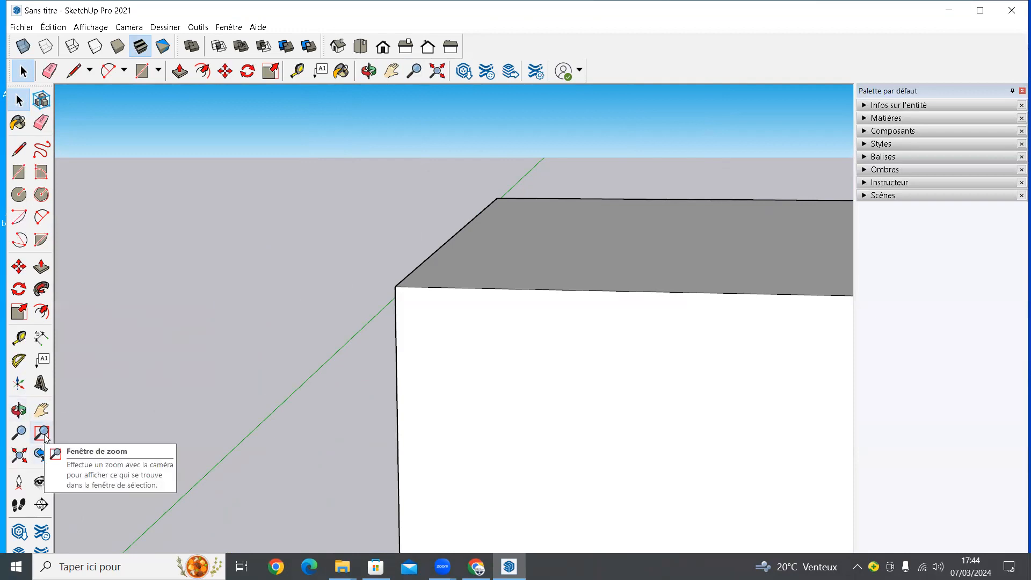
{"action": "scroll", "coordinate": [392, 339], "scroll_direction": "down", "scroll_amount": 6}
Step: Orbit around the box to view it from its other side, using both the Orbit tool and temporary orbiting
{"action": "key", "text": "o"}
{"action": "left_click_drag", "start_coordinate": [358, 367], "coordinate": [478, 414]}
{"action": "key", "text": "space"}
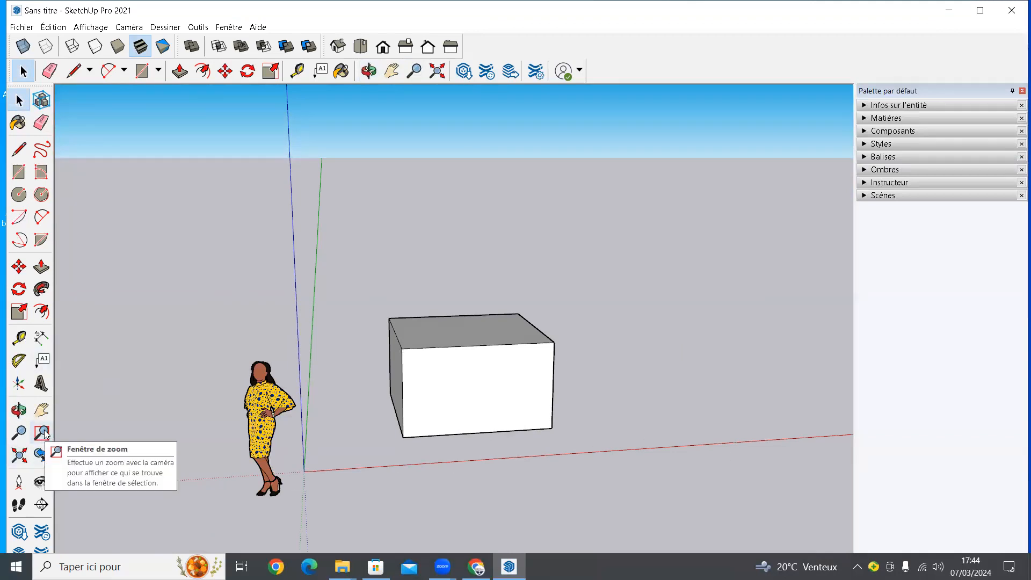
{"action": "middle_click_drag", "start_coordinate": [431, 404], "coordinate": [527, 394]}
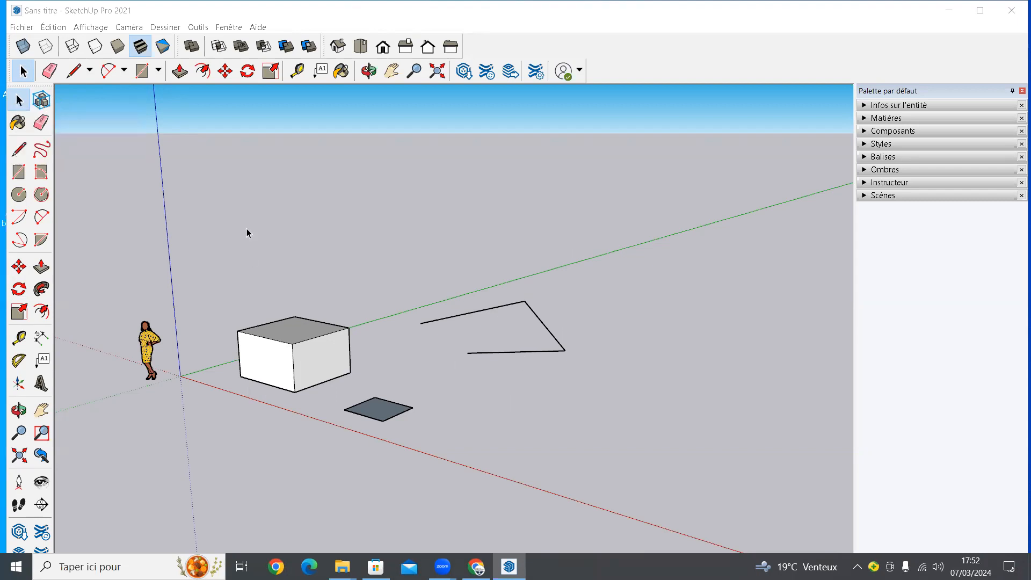
{"action": "left_click", "coordinate": [41, 195]}
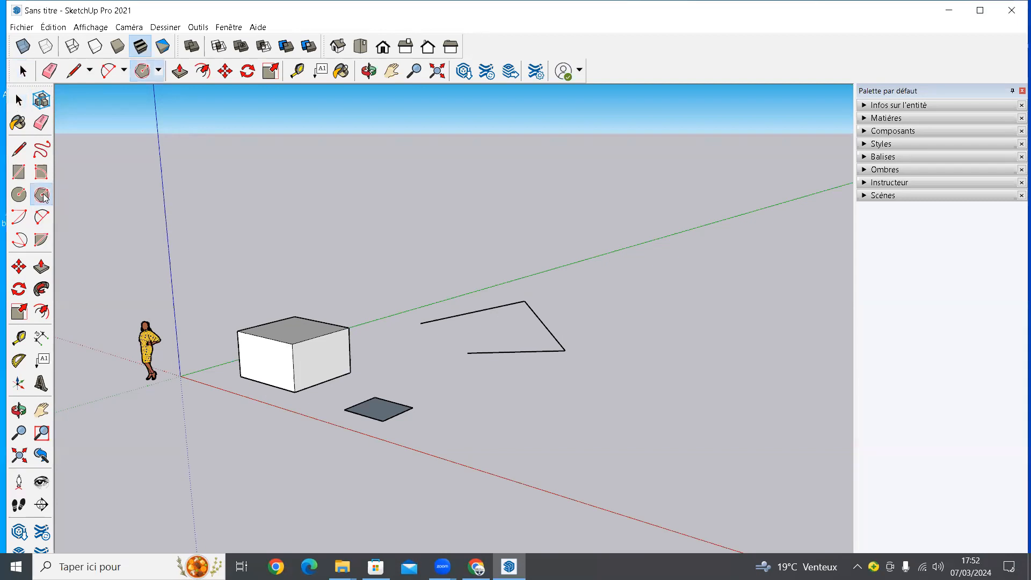
{"action": "left_click", "coordinate": [19, 194]}
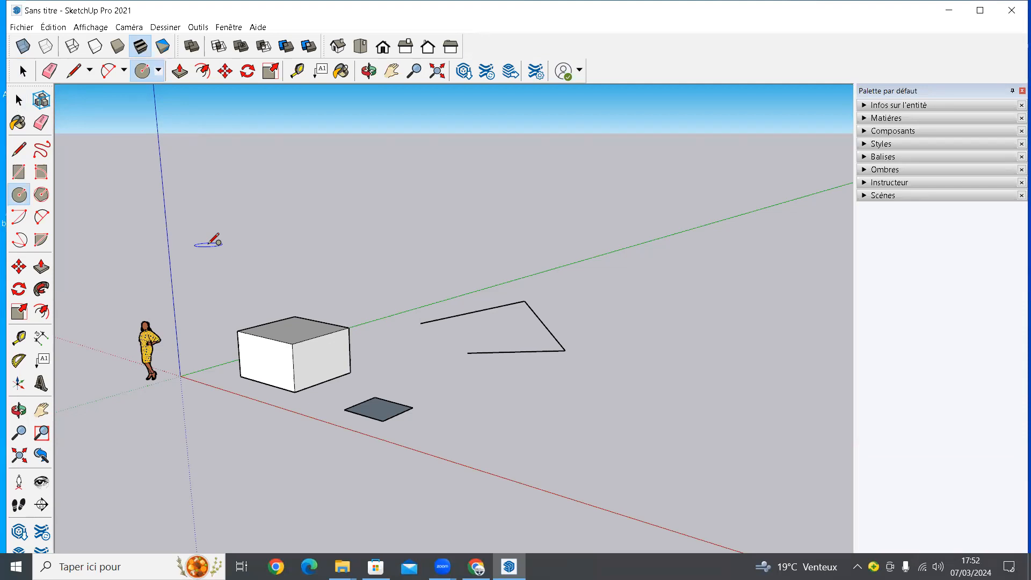
{"action": "key", "text": "space"}
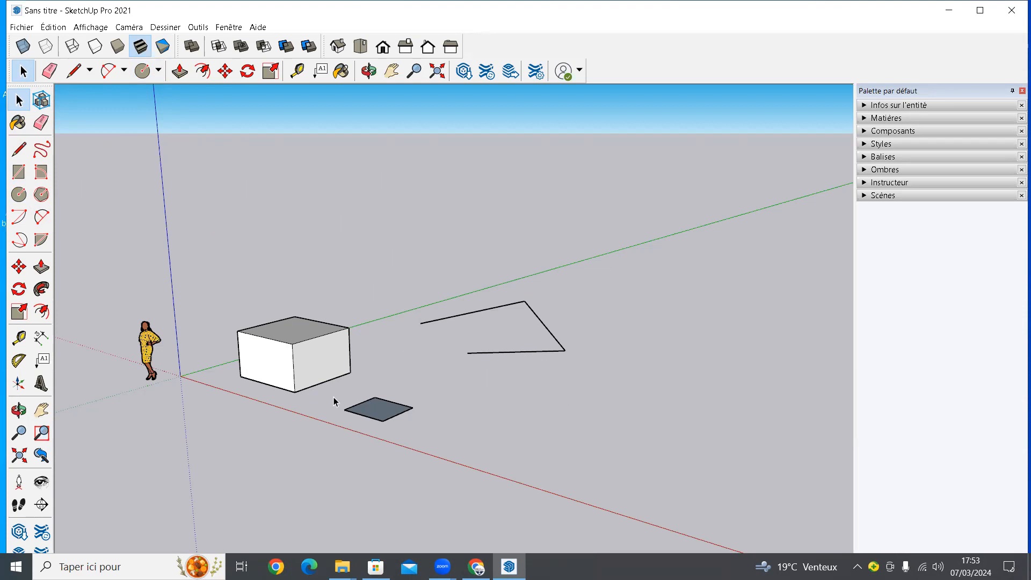
Step: Select each of the three connected line segments in turn, then the face of the flat rectangle beside the box
{"action": "scroll", "coordinate": [383, 419], "scroll_direction": "up", "scroll_amount": 3}
{"action": "scroll", "coordinate": [383, 419], "scroll_direction": "up", "scroll_amount": 2}
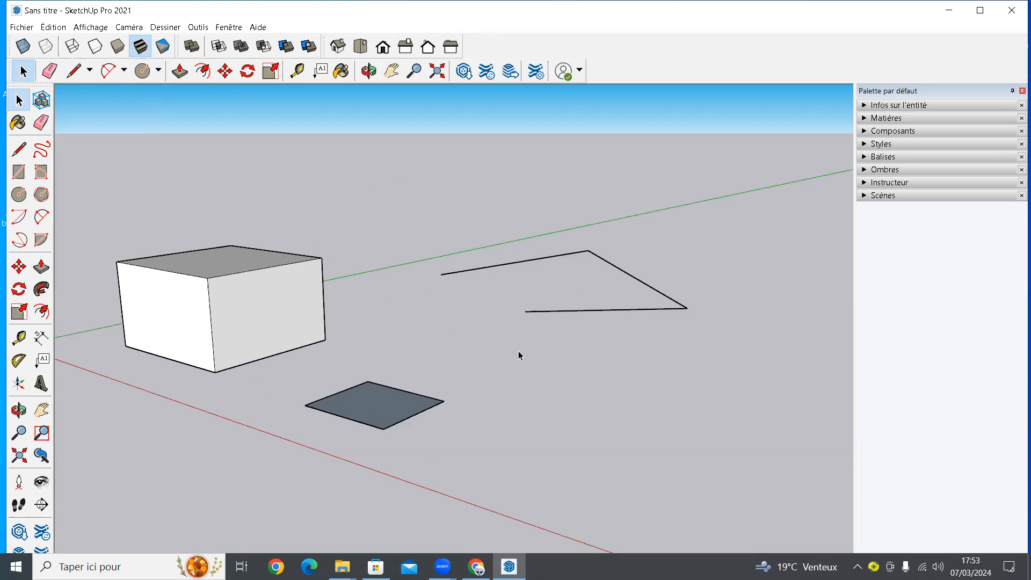
{"action": "left_click", "coordinate": [470, 274]}
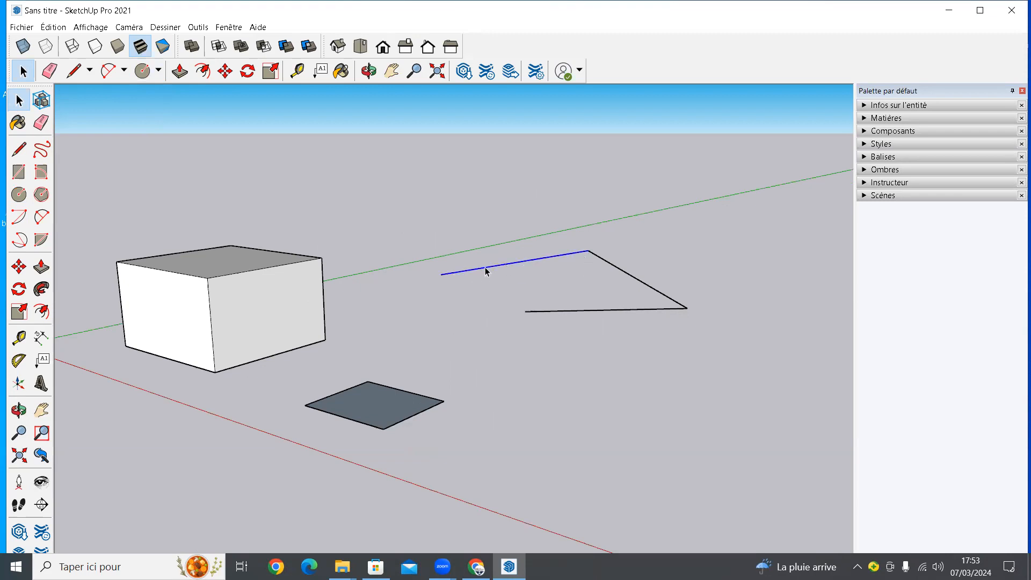
{"action": "left_click", "coordinate": [638, 282]}
{"action": "left_click", "coordinate": [604, 310]}
{"action": "left_click", "coordinate": [368, 411]}
{"action": "scroll", "coordinate": [352, 430], "scroll_direction": "up", "scroll_amount": 3}
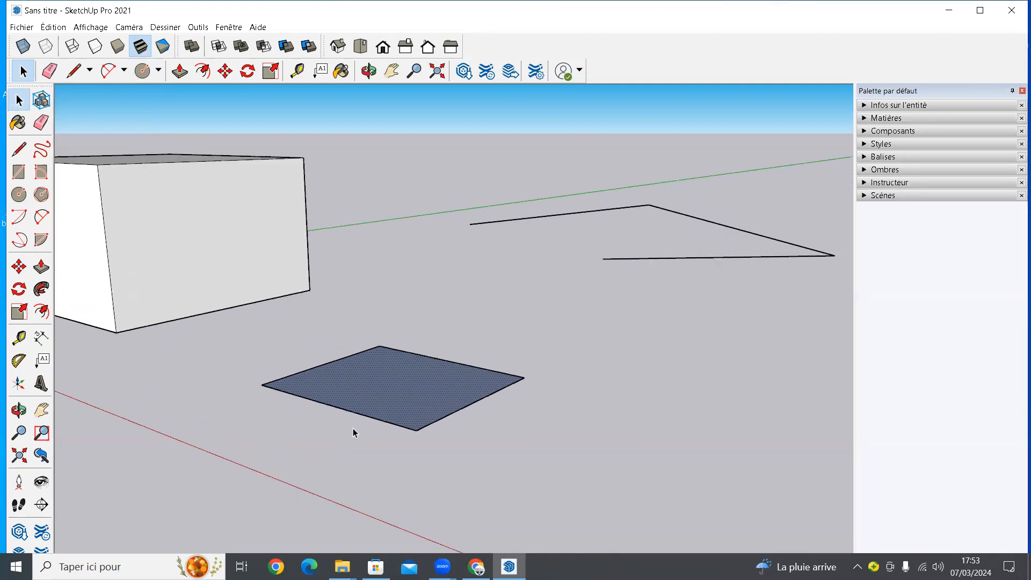
Step: Orbit above the flat rectangle to examine its selected face, and clear the selection
{"action": "middle_click_drag", "start_coordinate": [414, 414], "coordinate": [372, 433]}
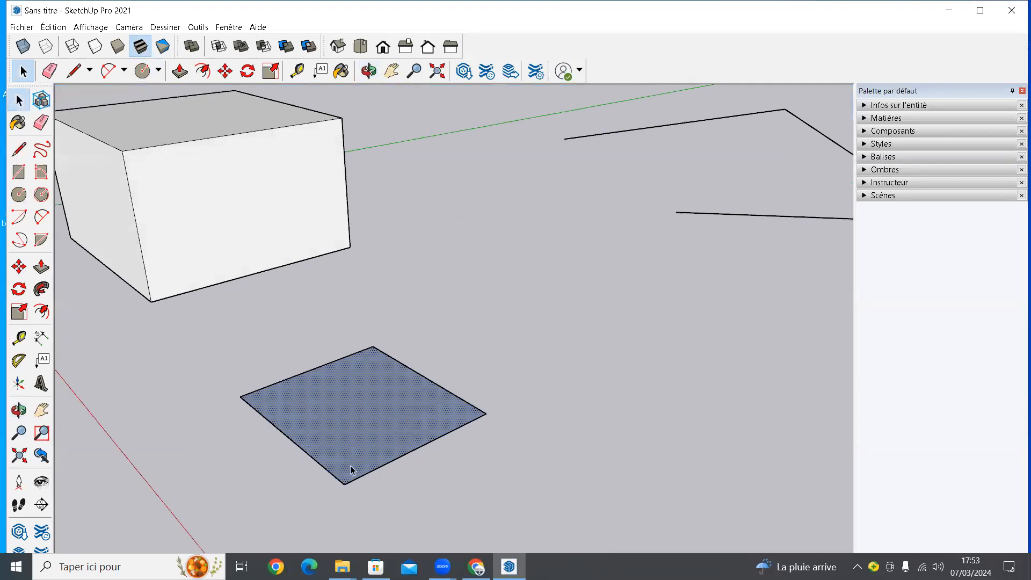
{"action": "middle_click_drag", "start_coordinate": [373, 430], "coordinate": [378, 451]}
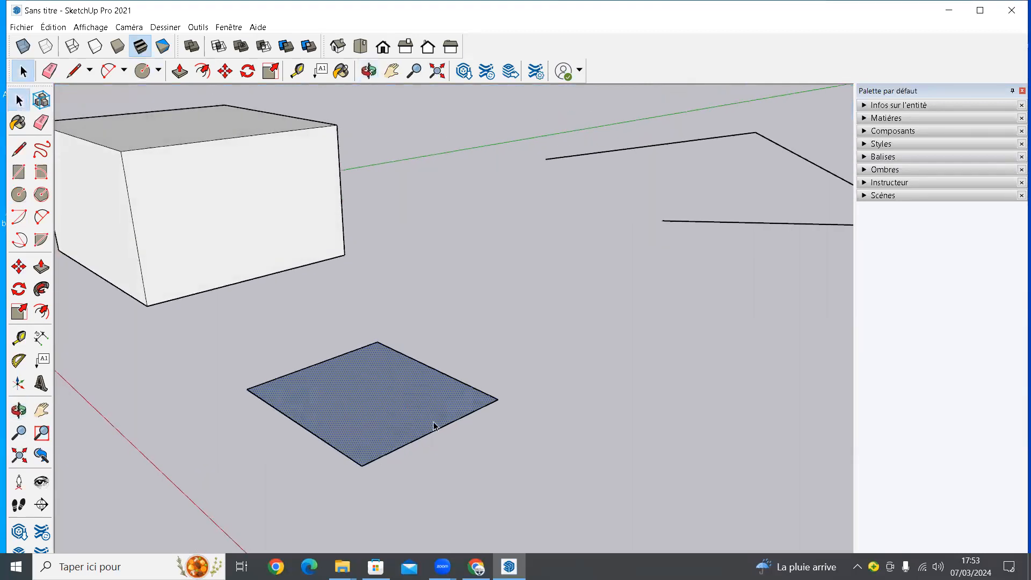
{"action": "left_click", "coordinate": [369, 401]}
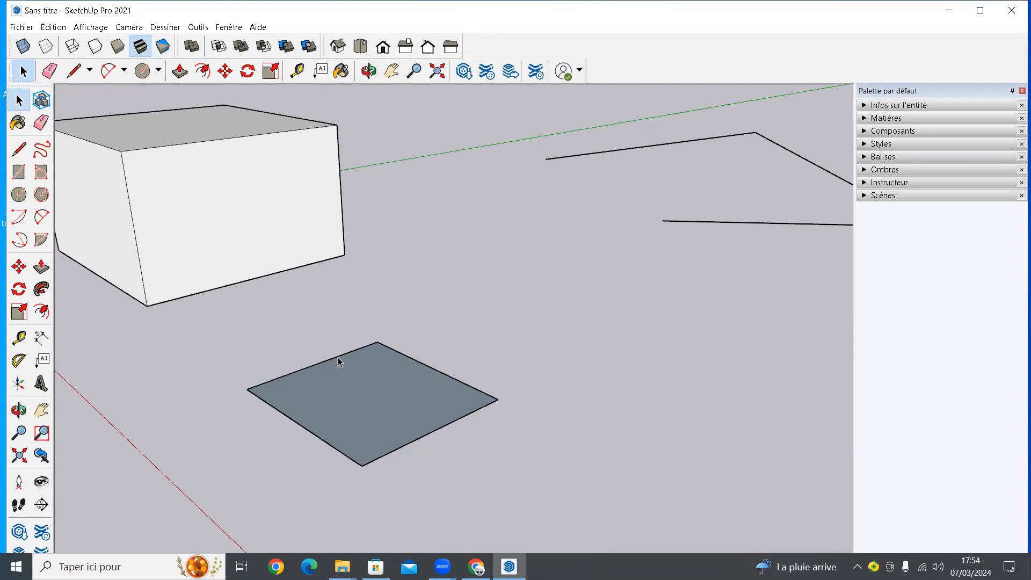
Step: Expand the Infos sur l'entité section of the tray and reorient the view of the flat rectangle
{"action": "scroll", "coordinate": [420, 411], "scroll_direction": "down", "scroll_amount": 1}
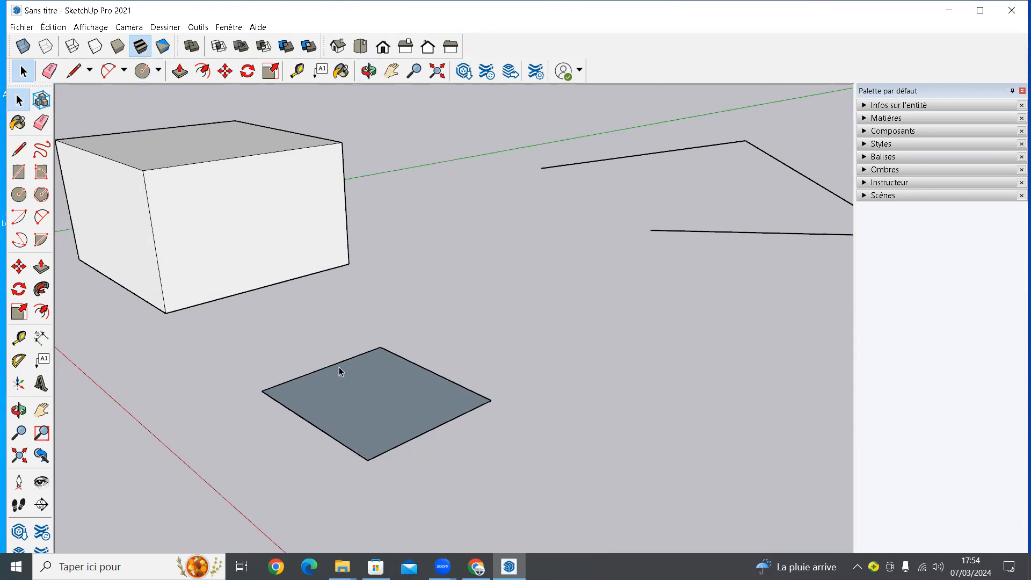
{"action": "left_click", "coordinate": [866, 105]}
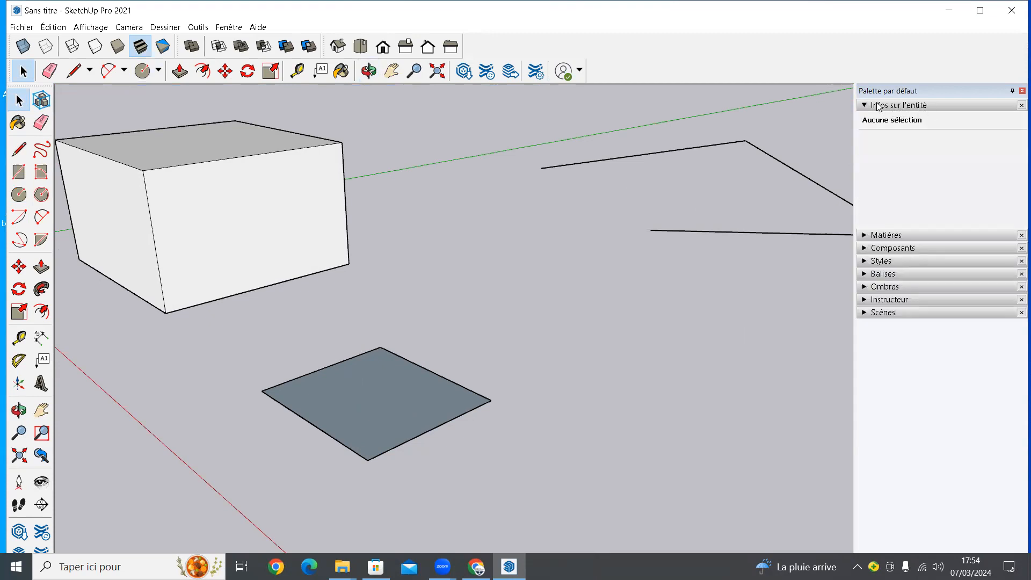
{"action": "middle_click_drag", "start_coordinate": [560, 380], "coordinate": [711, 323]}
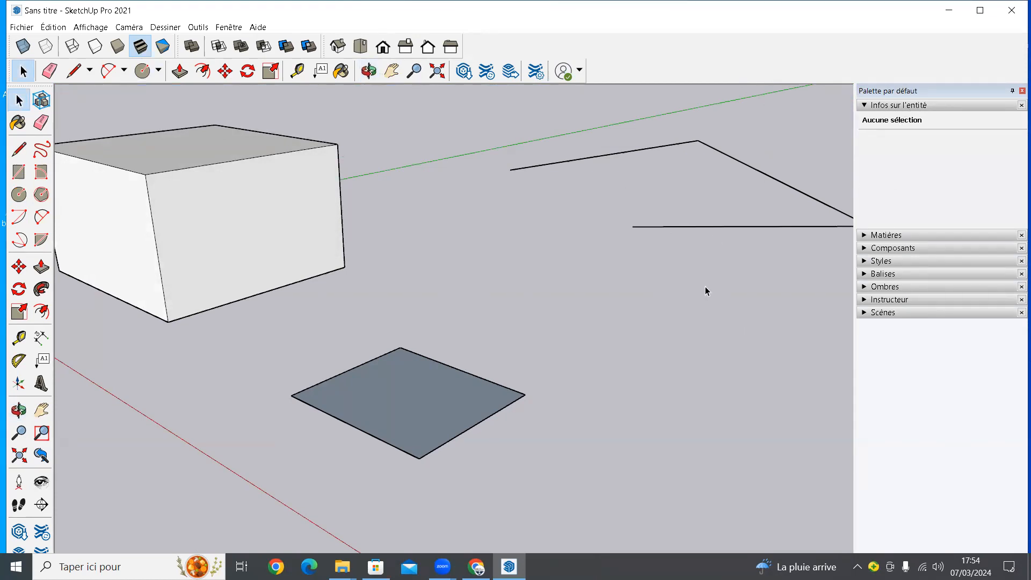
Step: Select the open outline's segments and the flat rectangle's face one at a time to read their length or area in the entity information
{"action": "left_click", "coordinate": [730, 226]}
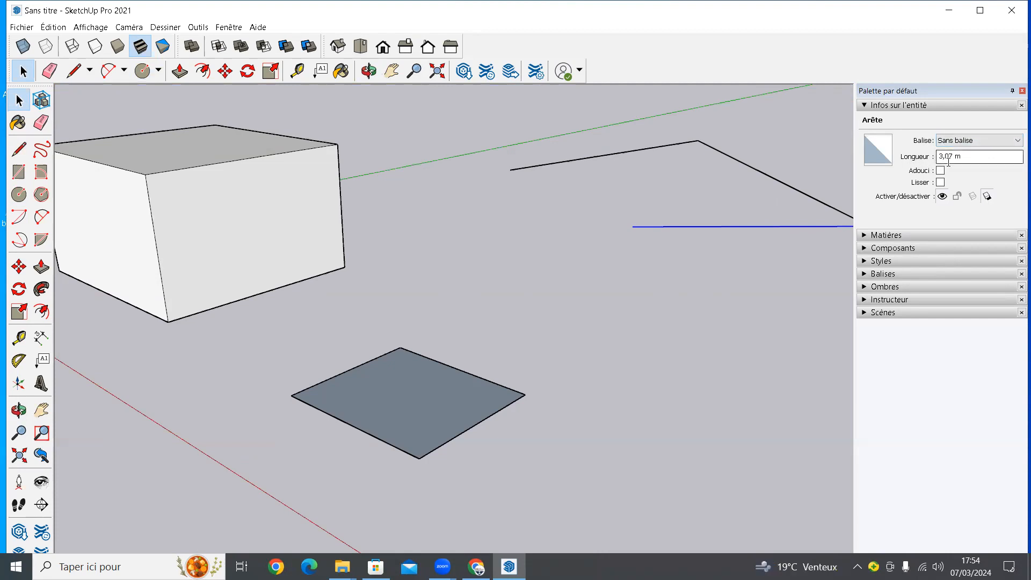
{"action": "left_click", "coordinate": [414, 411]}
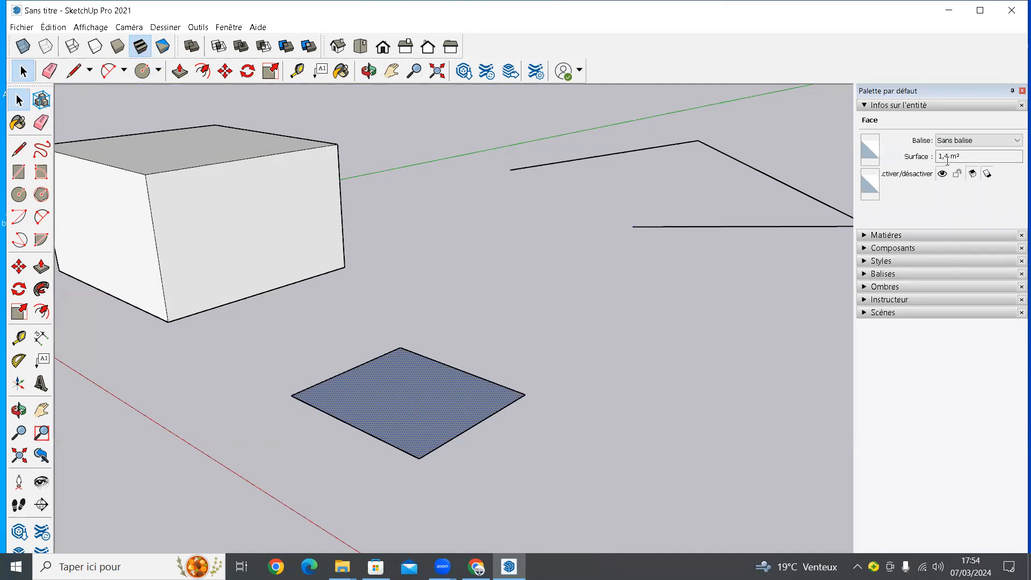
{"action": "left_click", "coordinate": [708, 227]}
{"action": "left_click", "coordinate": [756, 171]}
{"action": "left_click", "coordinate": [625, 157]}
Step: Select the entire box with all connected geometry, clear the selection, and collapse and re-expand the Infos sur l'entité section
{"action": "triple_click", "coordinate": [233, 231]}
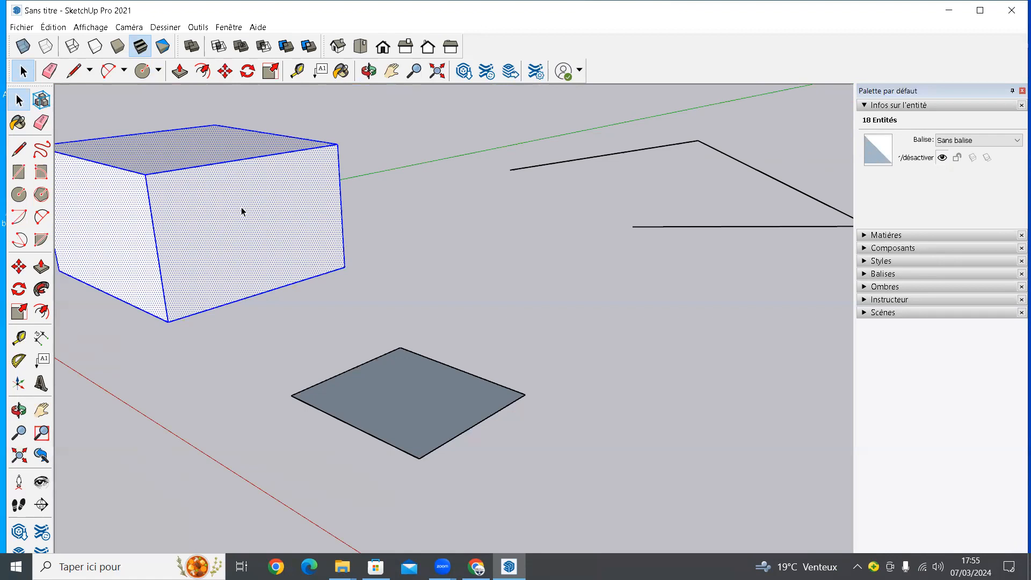
{"action": "left_click", "coordinate": [420, 285]}
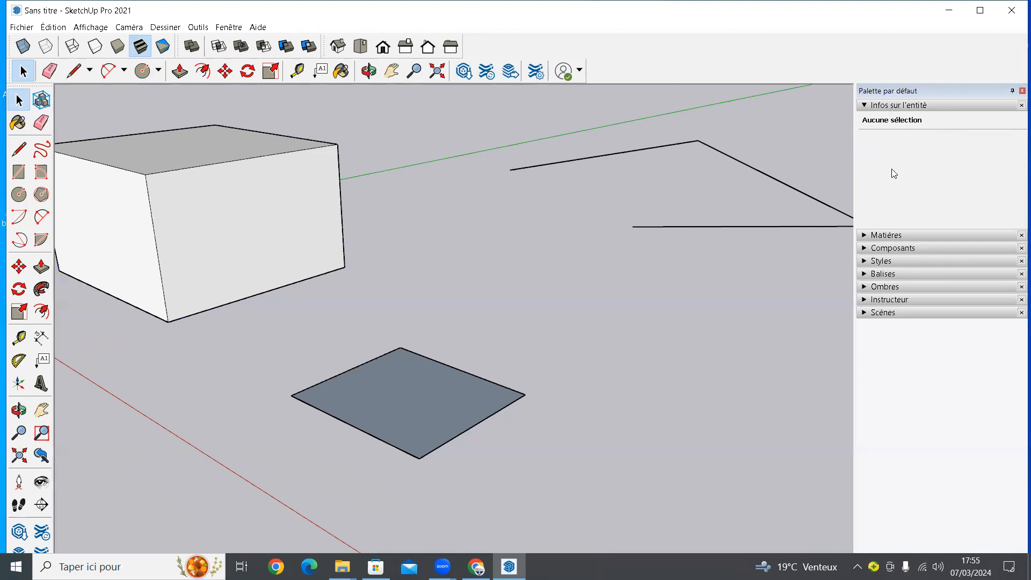
{"action": "left_click", "coordinate": [869, 107]}
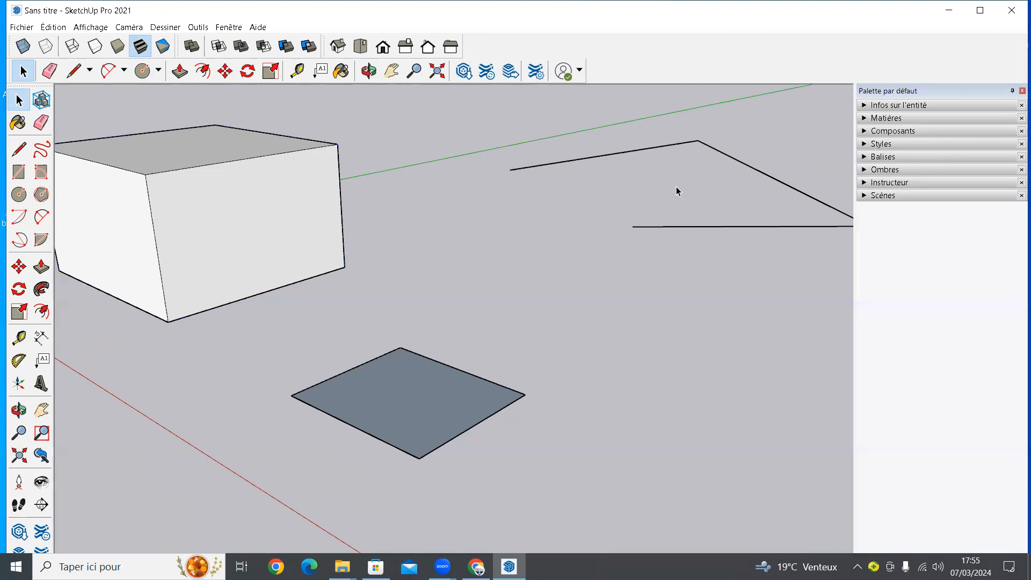
{"action": "left_click", "coordinate": [871, 108]}
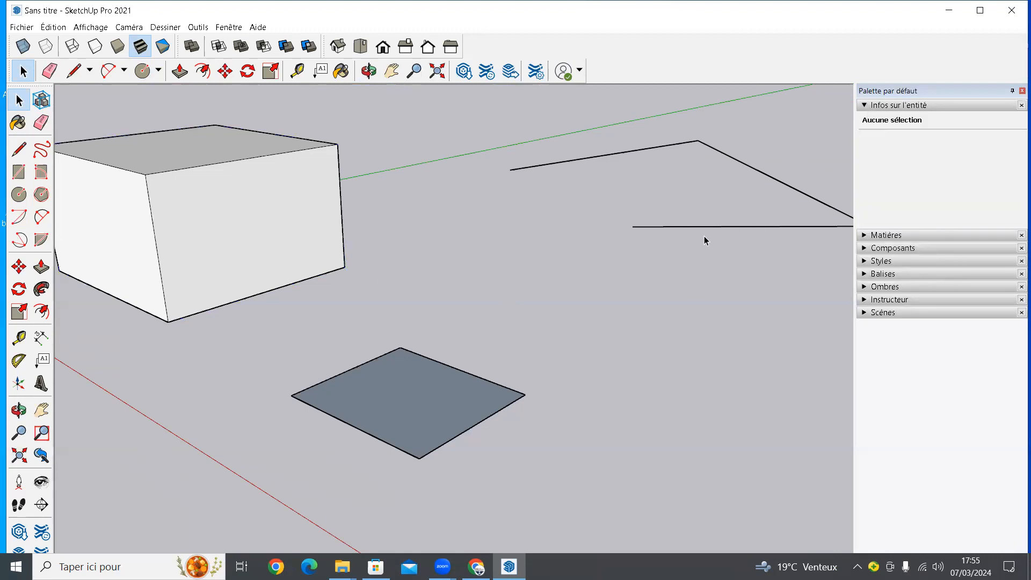
Step: Compare selecting the flat rectangle's face alone, its individual edges, and the face together with its bounding edges
{"action": "left_click", "coordinate": [420, 404]}
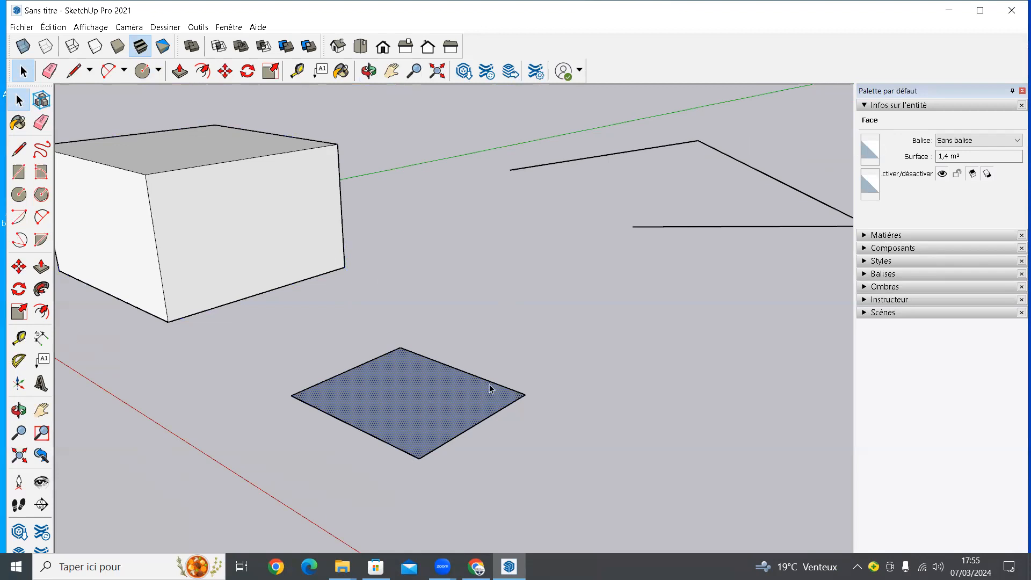
{"action": "left_click", "coordinate": [365, 433]}
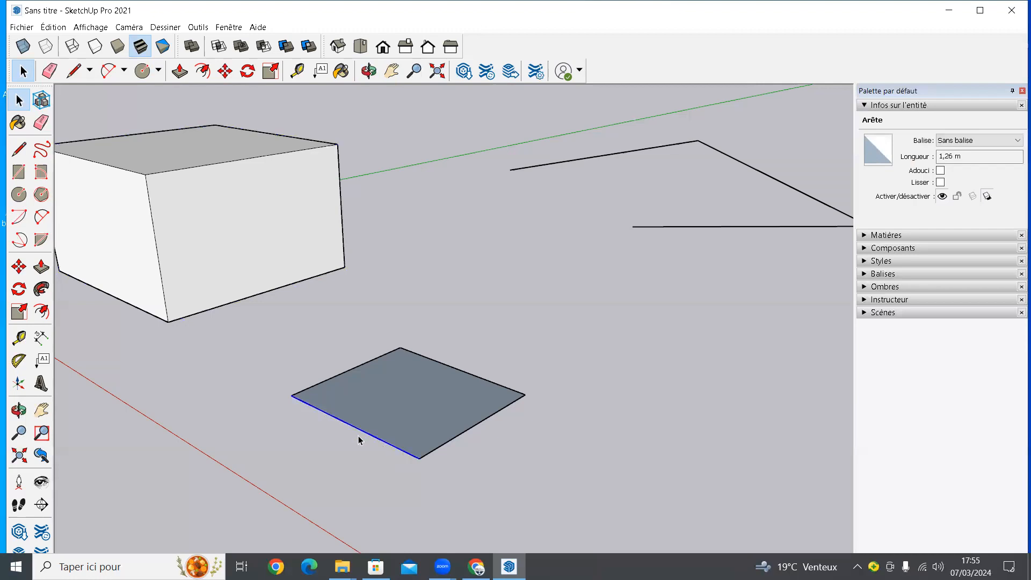
{"action": "left_click", "coordinate": [507, 388]}
{"action": "double_click", "coordinate": [433, 411]}
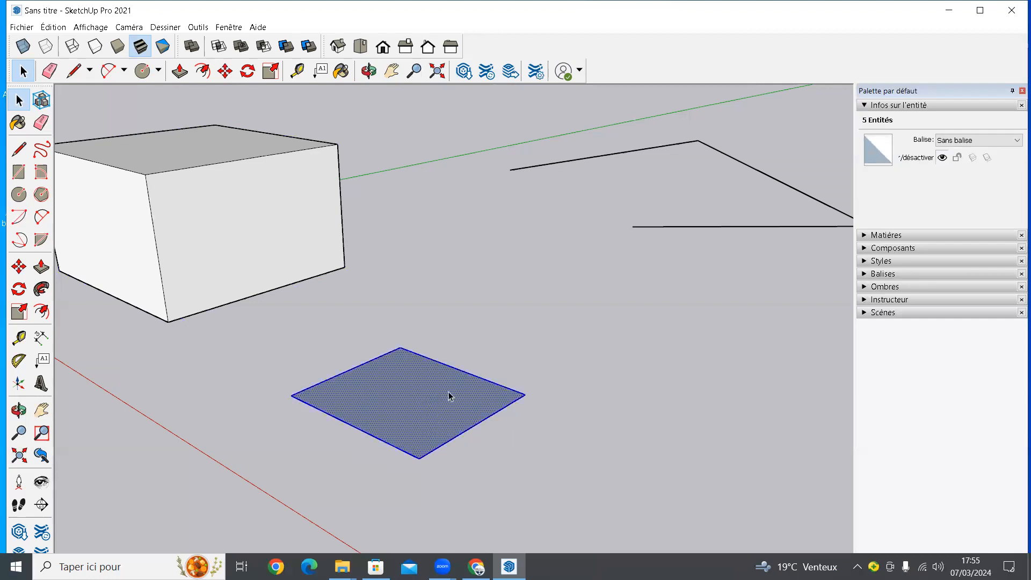
{"action": "left_click", "coordinate": [473, 339]}
{"action": "left_click", "coordinate": [412, 401]}
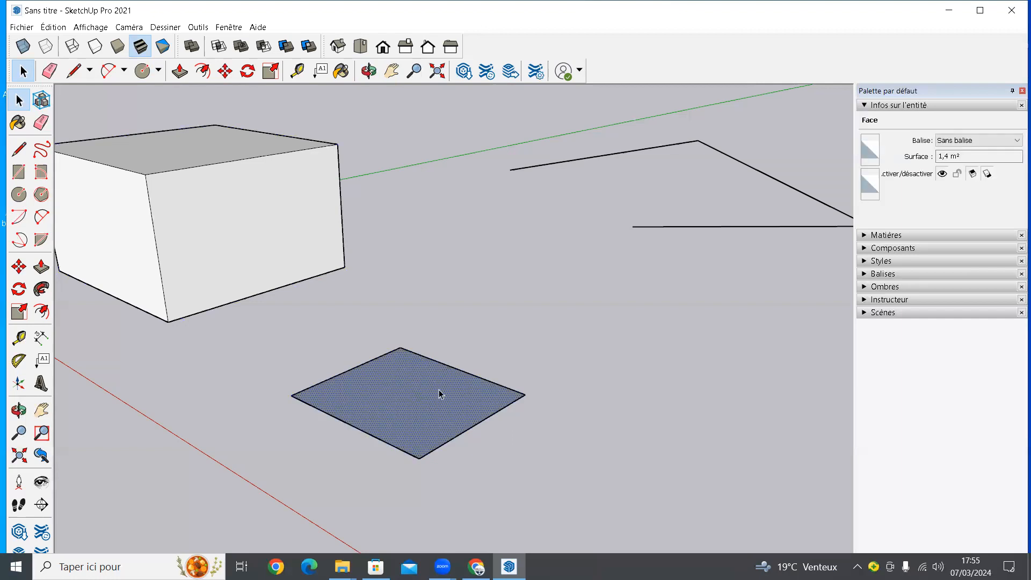
{"action": "double_click", "coordinate": [397, 400]}
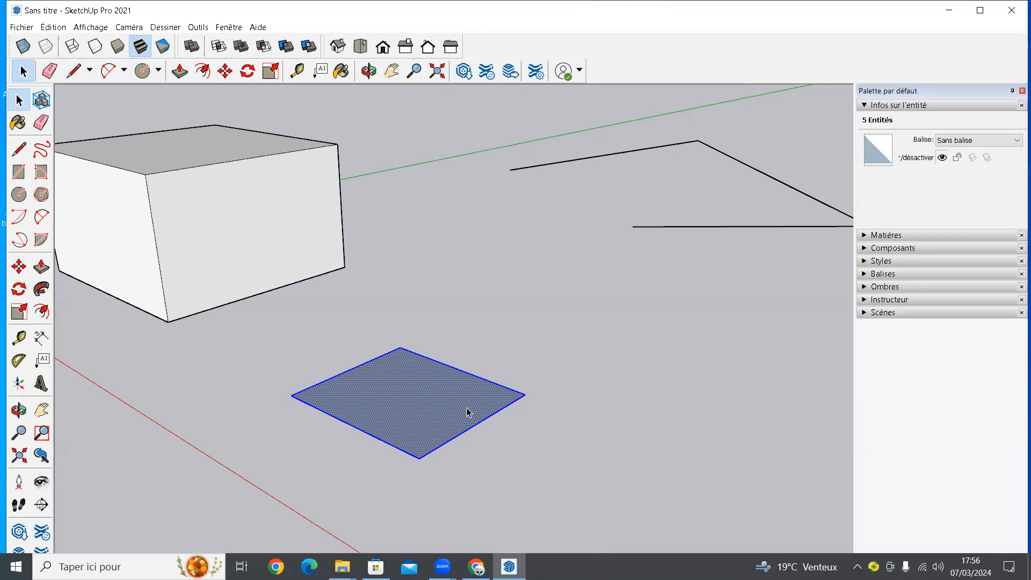
Step: Select all three connected line segments from a single one, clear the selection, and repeat it with the whole outline in view
{"action": "left_click", "coordinate": [617, 156]}
{"action": "double_click", "coordinate": [617, 156]}
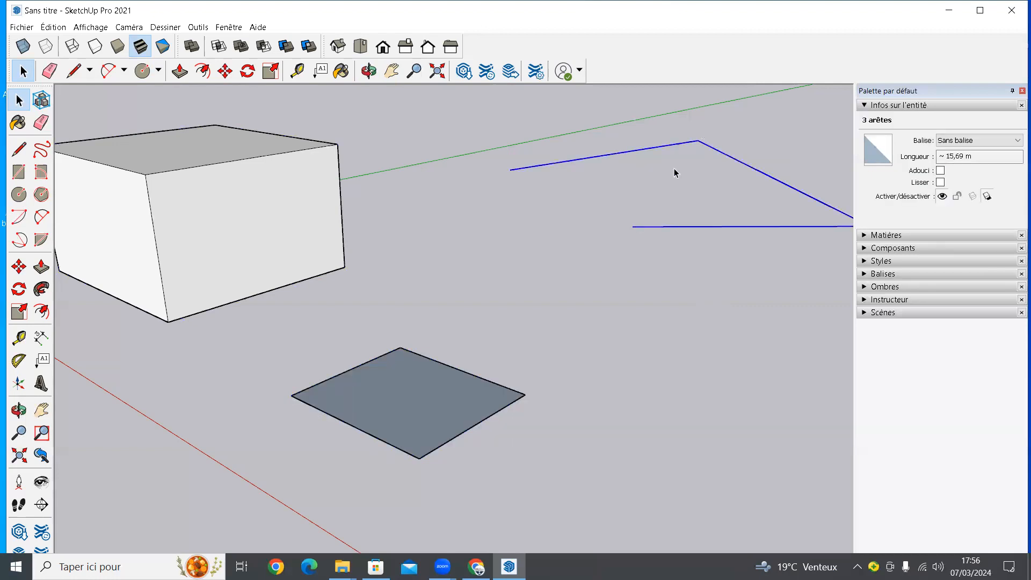
{"action": "left_click", "coordinate": [647, 179]}
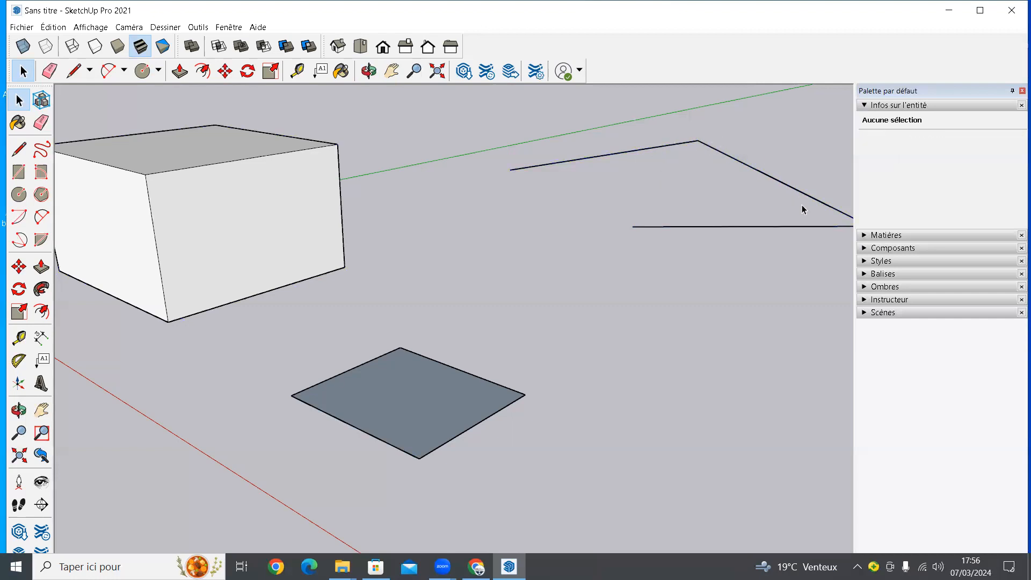
{"action": "scroll", "coordinate": [704, 210], "scroll_direction": "down", "scroll_amount": 3}
{"action": "triple_click", "coordinate": [657, 157]}
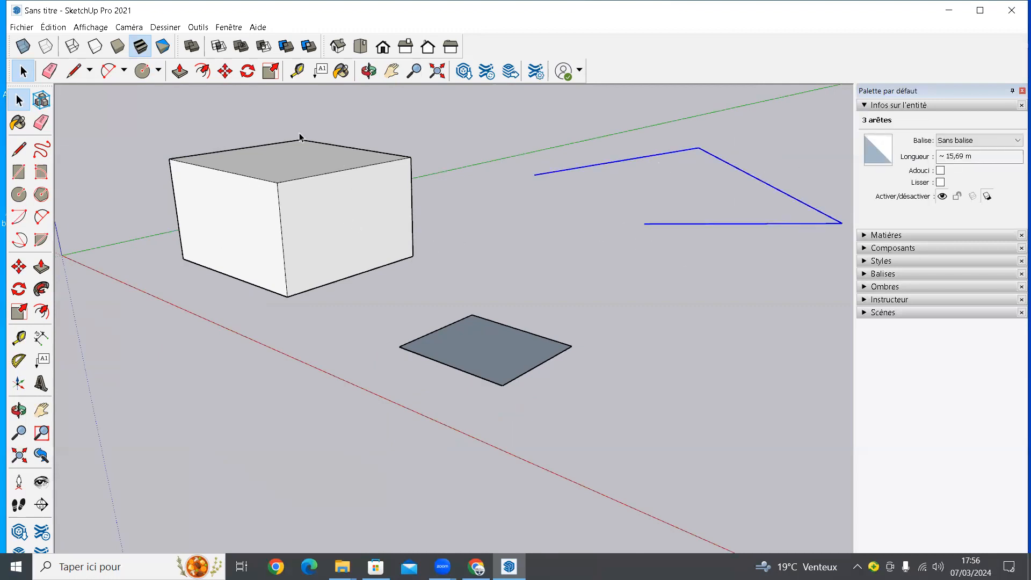
Step: Select one side face of the box, extend to its bounding edges, then to the entire box, and clear the selection
{"action": "left_click", "coordinate": [328, 204]}
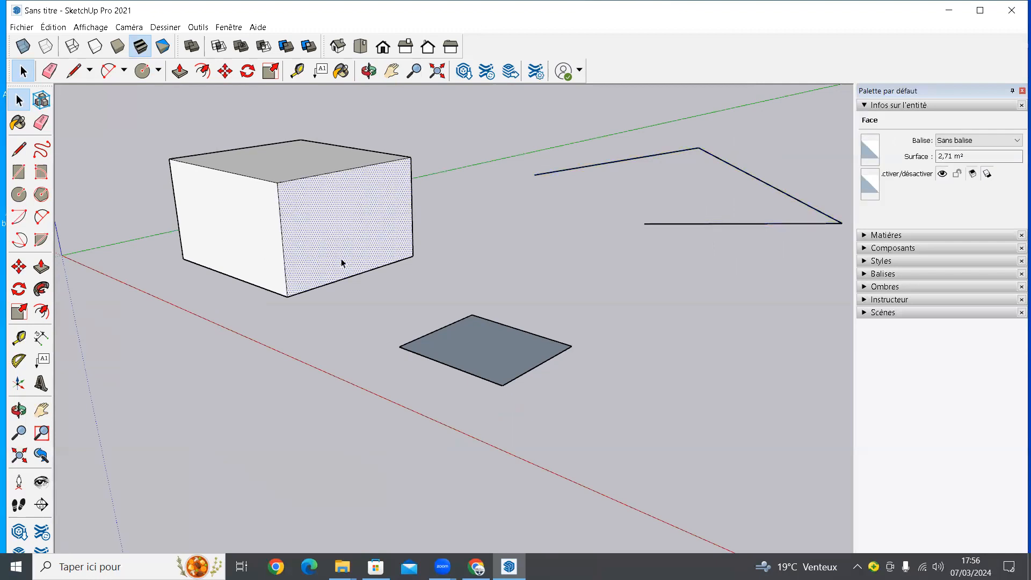
{"action": "double_click", "coordinate": [326, 204]}
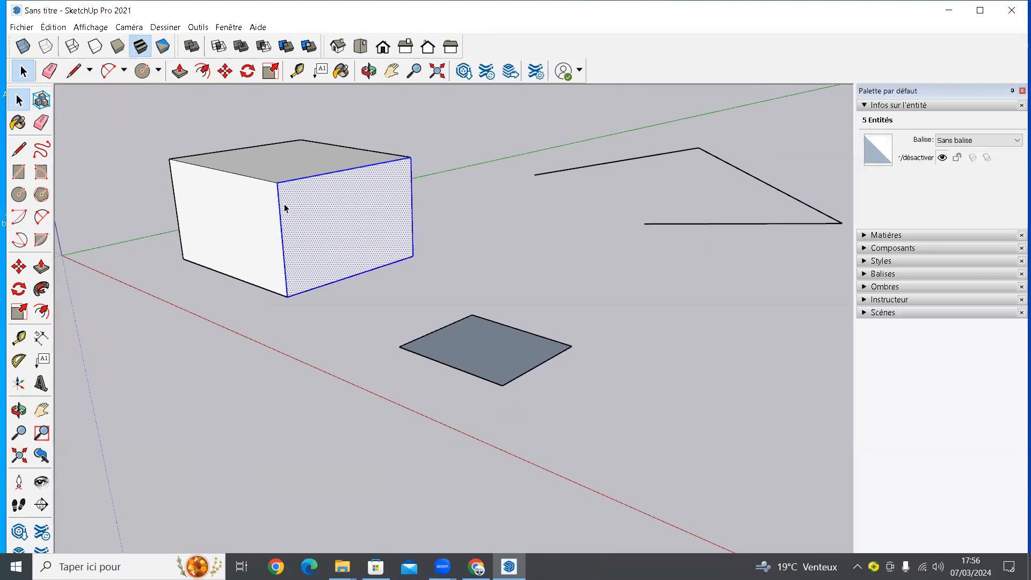
{"action": "triple_click", "coordinate": [353, 221]}
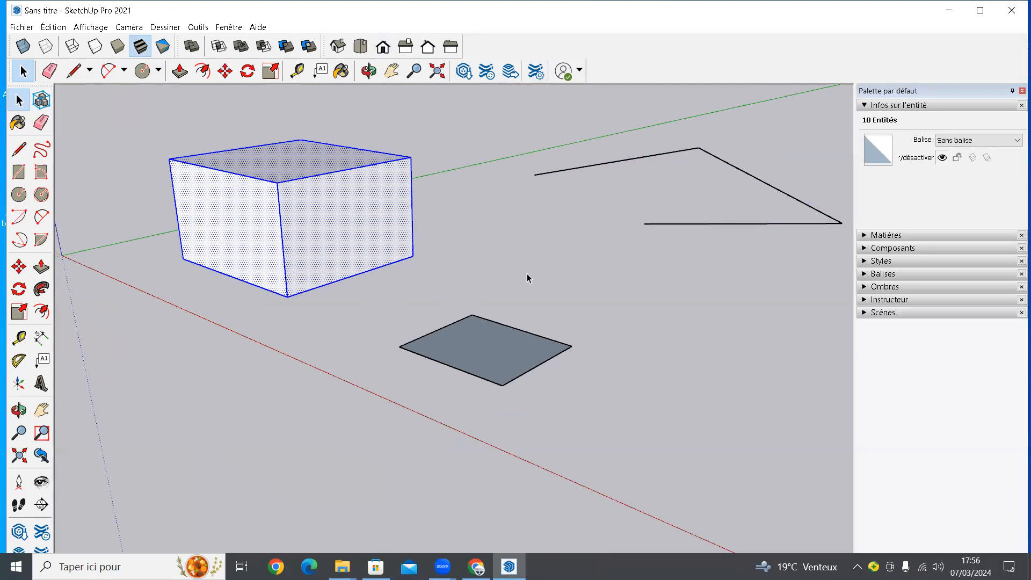
{"action": "scroll", "coordinate": [523, 275], "scroll_direction": "down", "scroll_amount": 4}
{"action": "middle_click_drag", "start_coordinate": [513, 285], "coordinate": [543, 340]}
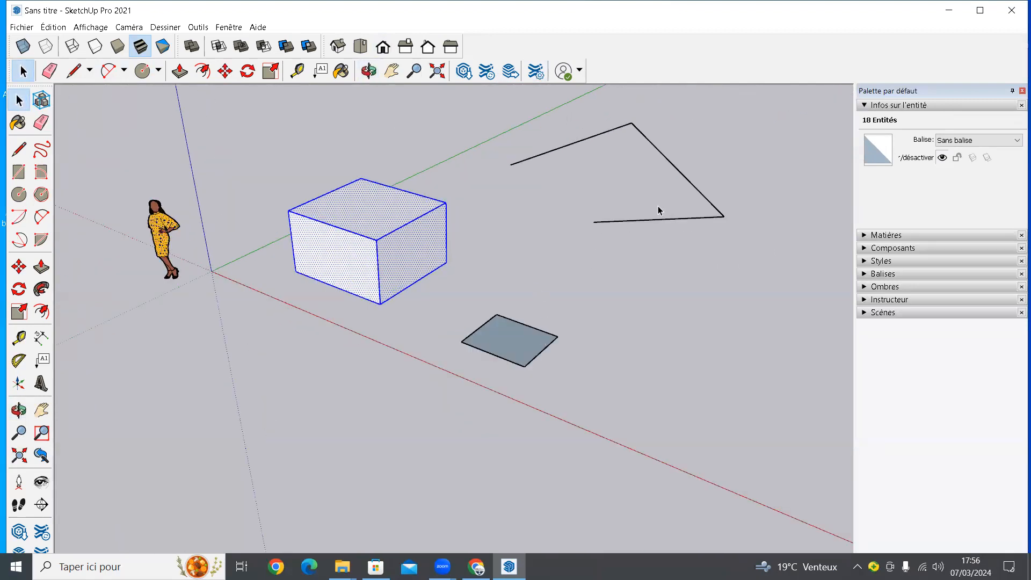
{"action": "left_click", "coordinate": [540, 236]}
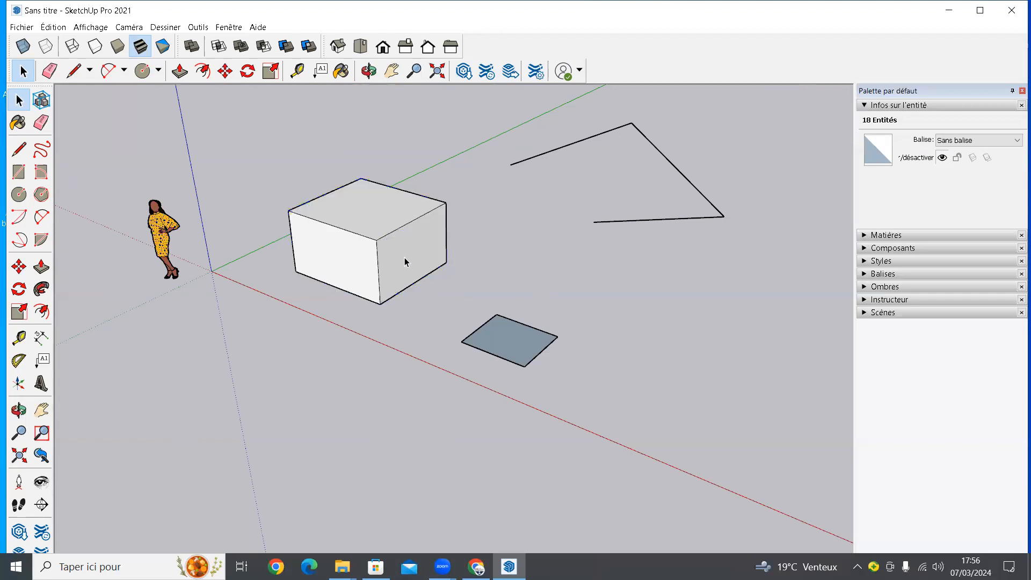
Step: Use crossing selections to pick all three line segments, the flat rectangle, then only two segments, and clear the selection
{"action": "middle_click_drag", "start_coordinate": [466, 263], "coordinate": [483, 276]}
{"action": "left_click_drag", "start_coordinate": [692, 105], "coordinate": [471, 250]}
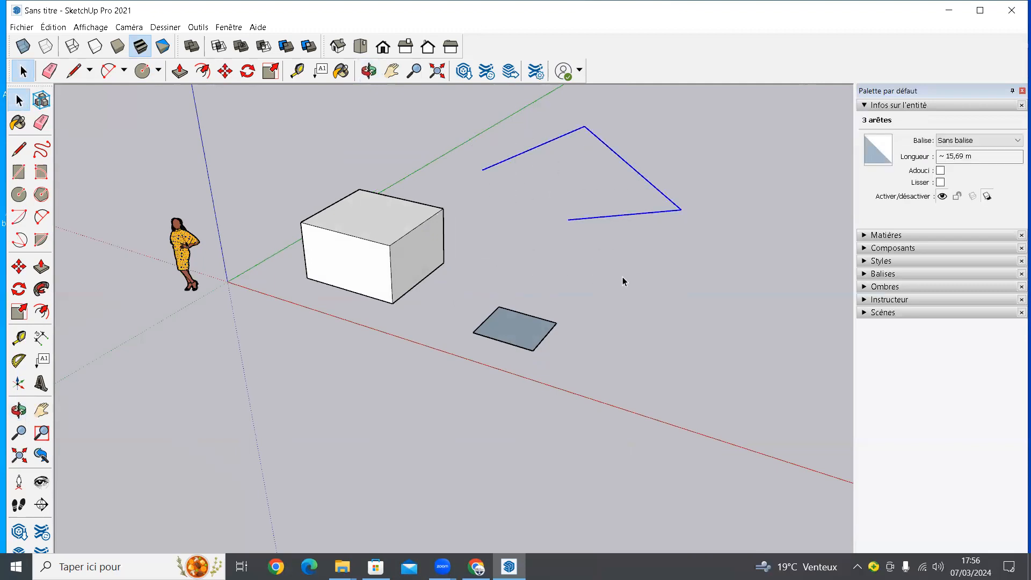
{"action": "left_click_drag", "start_coordinate": [638, 261], "coordinate": [455, 360]}
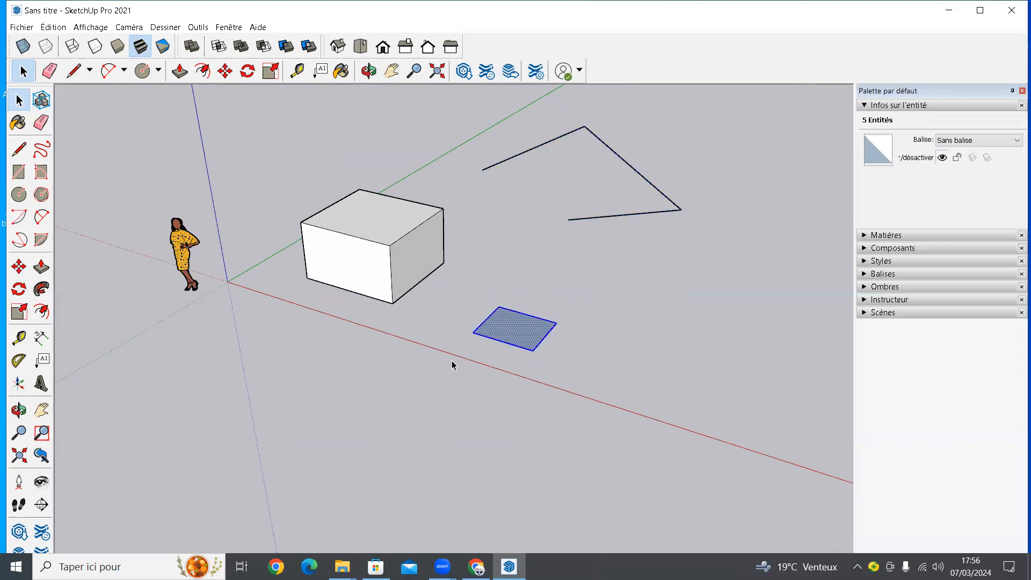
{"action": "left_click_drag", "start_coordinate": [651, 231], "coordinate": [621, 267]}
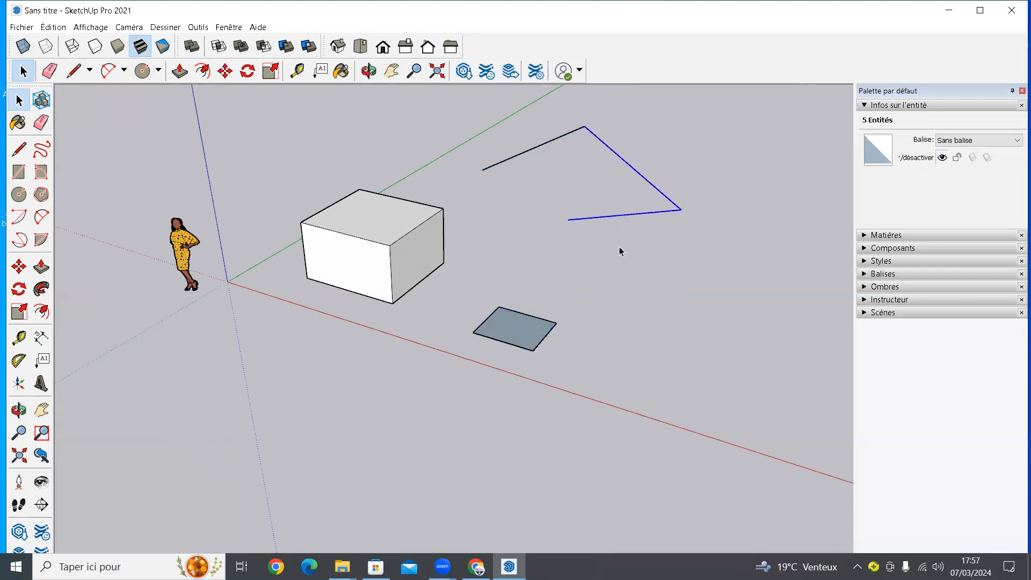
{"action": "left_click", "coordinate": [586, 177]}
Step: Repeat crossing selections over the two line segments that meet nearest the red axis side, and clear the selection
{"action": "mouse_move", "coordinate": [548, 205]}
{"action": "middle_mouse_down"}
{"action": "mouse_move", "coordinate": [553, 157]}
{"action": "mouse_move", "coordinate": [537, 204]}
{"action": "mouse_move", "coordinate": [552, 211]}
{"action": "middle_mouse_up"}
{"action": "key", "text": "space"}
{"action": "left_click_drag", "start_coordinate": [723, 119], "coordinate": [600, 232]}
{"action": "left_click_drag", "start_coordinate": [637, 237], "coordinate": [611, 243]}
{"action": "left_click_drag", "start_coordinate": [741, 148], "coordinate": [618, 247]}
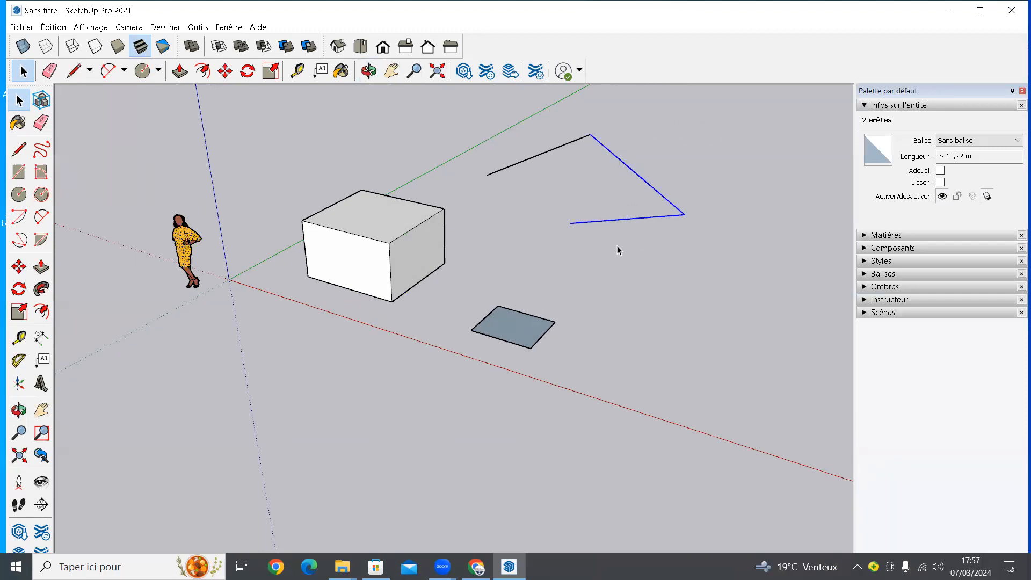
{"action": "left_click_drag", "start_coordinate": [669, 107], "coordinate": [585, 156]}
{"action": "left_click", "coordinate": [722, 112]}
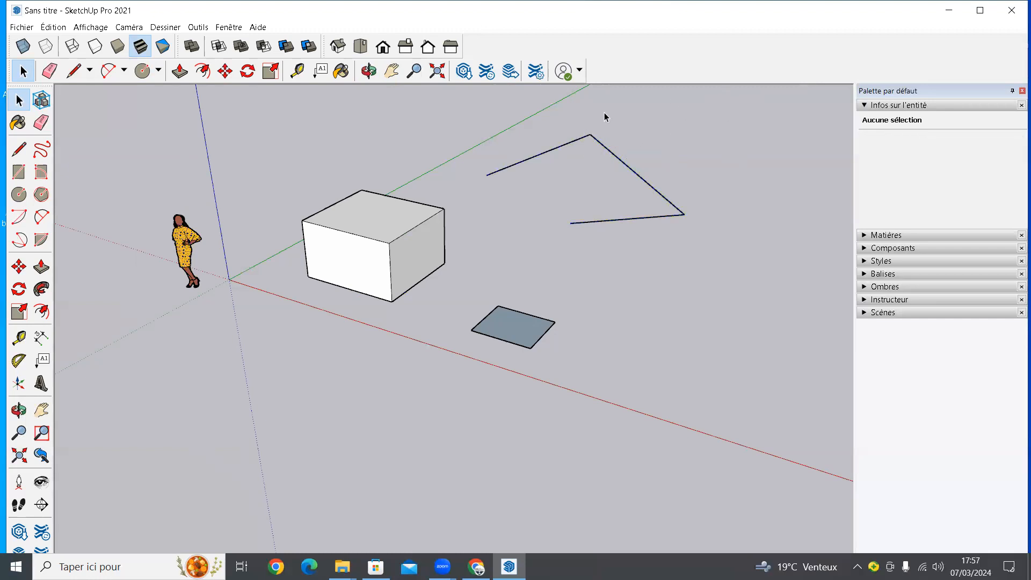
Step: Compare crossing and enclosing selection boxes around the corner shared by the outline's upper two segments, and clear the selection
{"action": "left_click_drag", "start_coordinate": [620, 110], "coordinate": [556, 165]}
{"action": "left_click_drag", "start_coordinate": [648, 102], "coordinate": [566, 153]}
{"action": "left_click", "coordinate": [551, 137]}
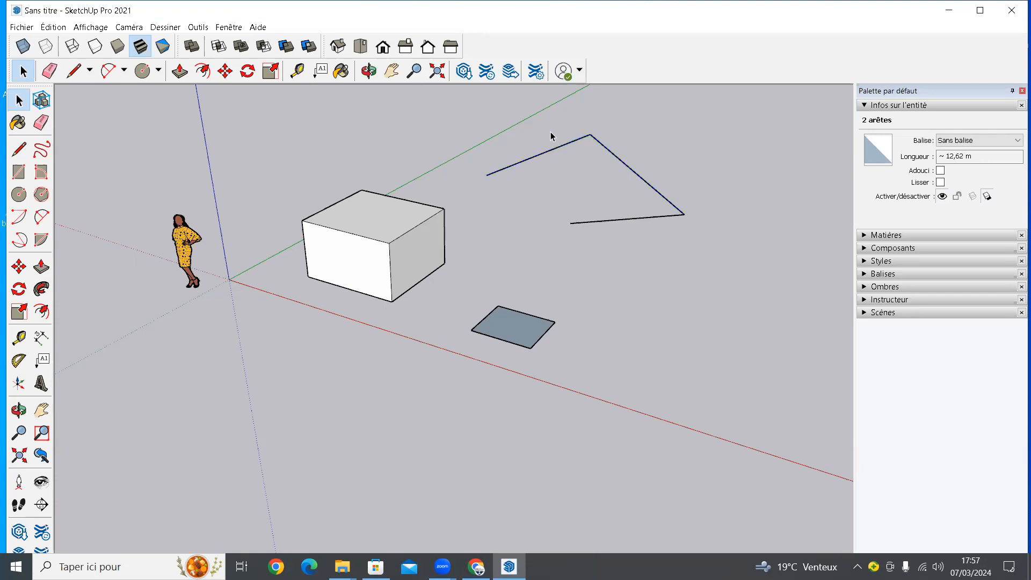
{"action": "left_click_drag", "start_coordinate": [546, 107], "coordinate": [625, 165]}
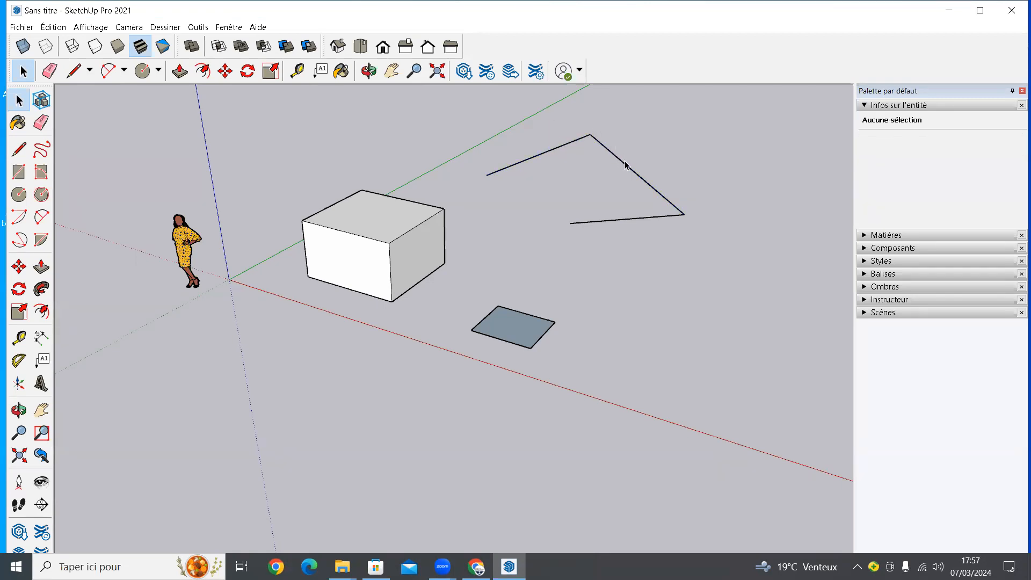
{"action": "left_click_drag", "start_coordinate": [537, 100], "coordinate": [625, 178]}
{"action": "left_click_drag", "start_coordinate": [667, 111], "coordinate": [565, 156]}
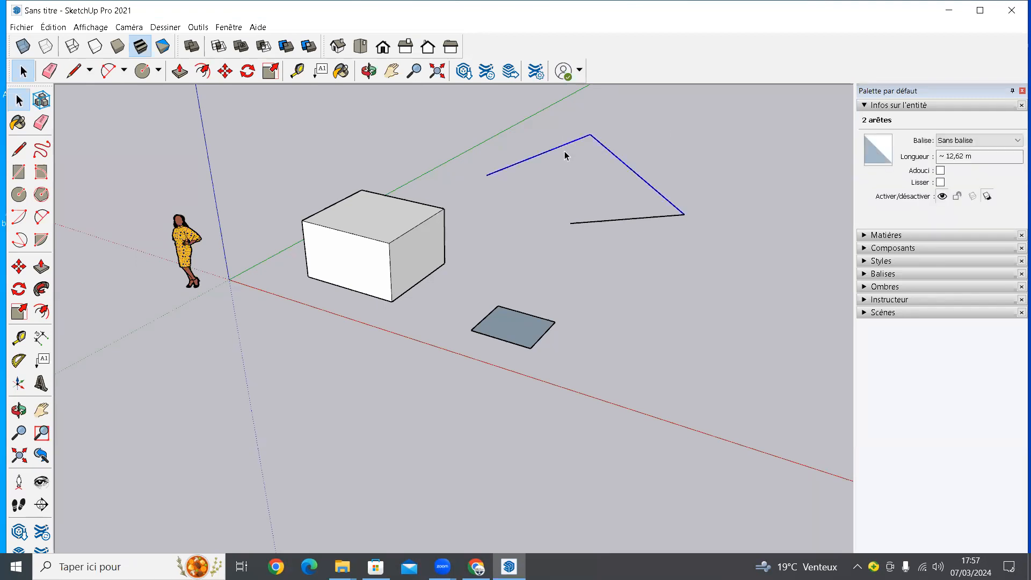
{"action": "left_click", "coordinate": [566, 160]}
Step: Enclose only the uppermost segment in a window selection, cross the upper two segments, then try a window enclosing no complete segment
{"action": "left_click_drag", "start_coordinate": [443, 96], "coordinate": [633, 197]}
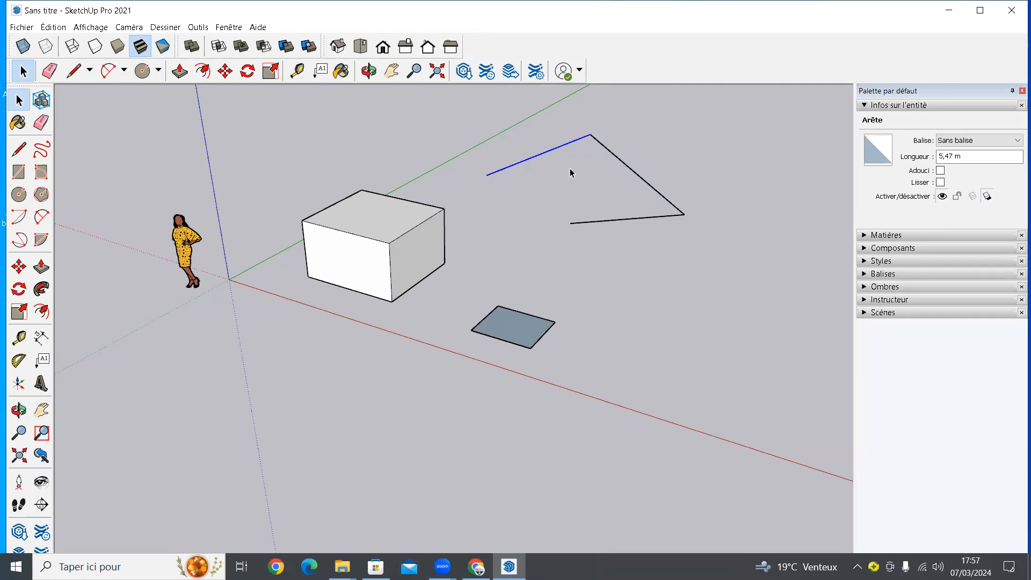
{"action": "left_click_drag", "start_coordinate": [723, 120], "coordinate": [563, 157]}
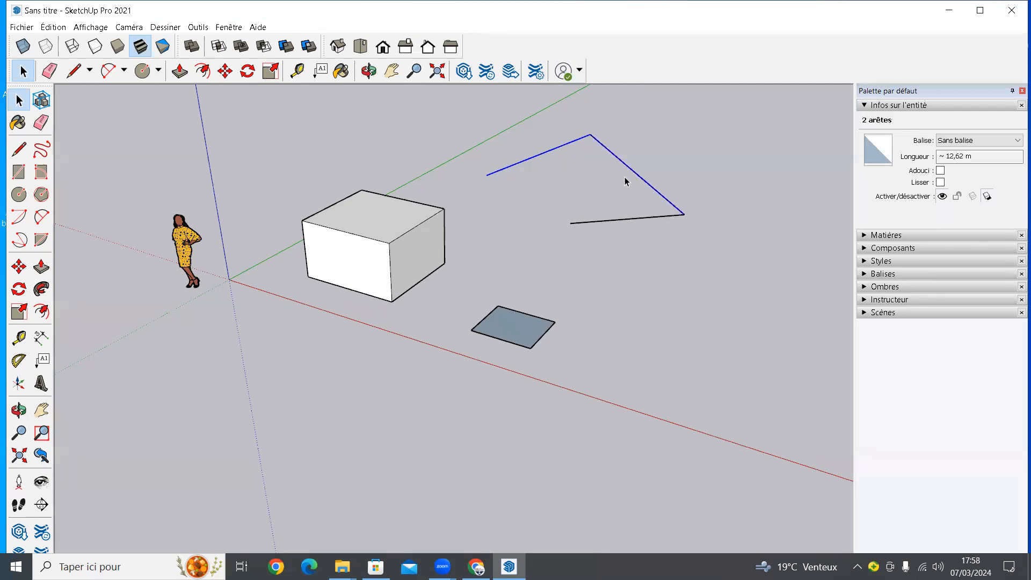
{"action": "left_click", "coordinate": [435, 143]}
{"action": "left_click_drag", "start_coordinate": [451, 104], "coordinate": [634, 153]}
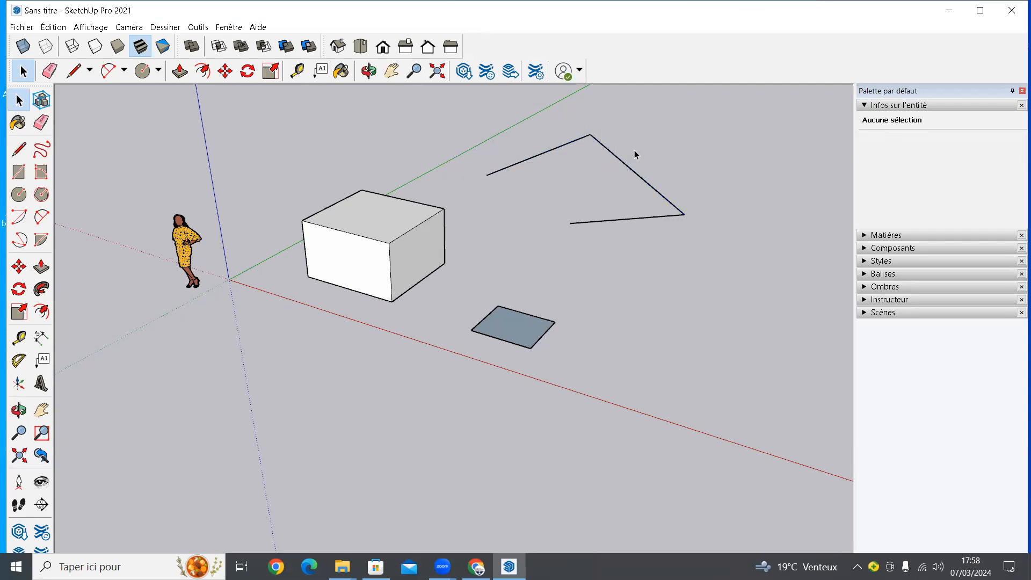
Step: Enlarge successive window selections to enclose one, two, then all three line segments completely, and clear the selection
{"action": "left_click_drag", "start_coordinate": [447, 102], "coordinate": [621, 185]}
{"action": "left_click_drag", "start_coordinate": [455, 111], "coordinate": [722, 224]}
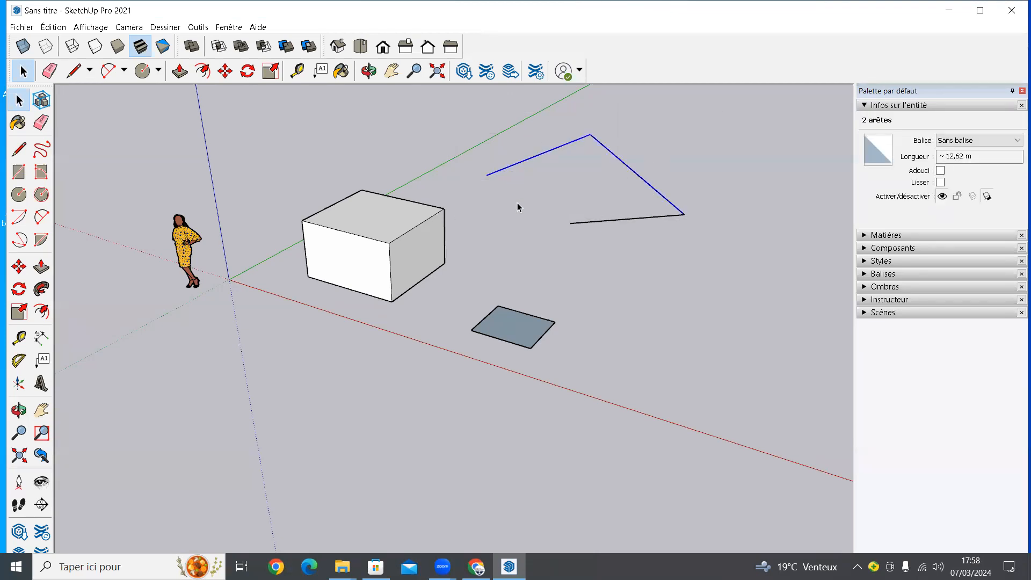
{"action": "left_click_drag", "start_coordinate": [442, 119], "coordinate": [708, 239]}
{"action": "left_click", "coordinate": [661, 175]}
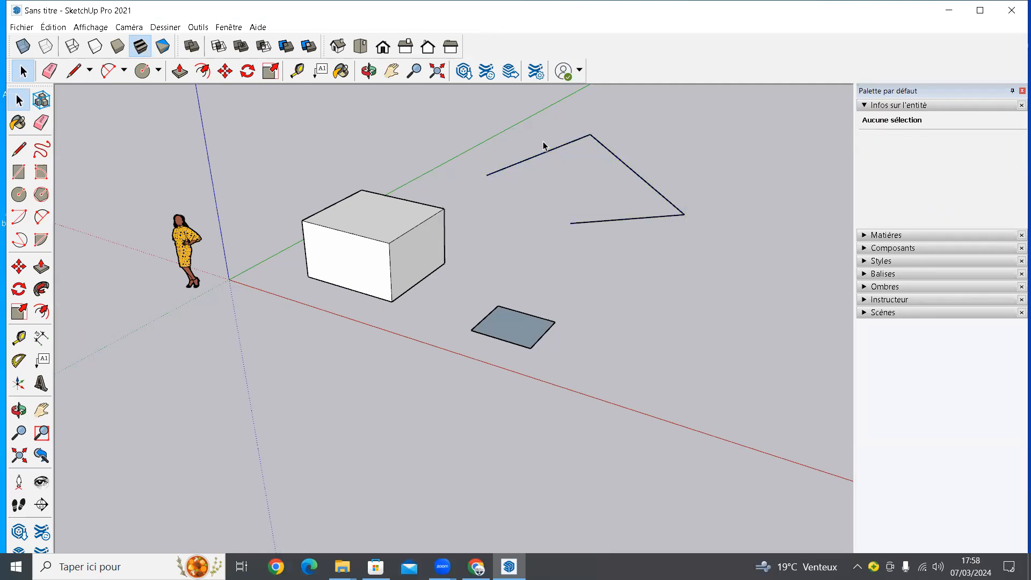
{"action": "left_click", "coordinate": [602, 241]}
{"action": "mouse_move", "coordinate": [513, 317]}
{"action": "middle_mouse_down"}
{"action": "mouse_move", "coordinate": [534, 311]}
{"action": "mouse_move", "coordinate": [522, 326]}
{"action": "middle_mouse_up"}
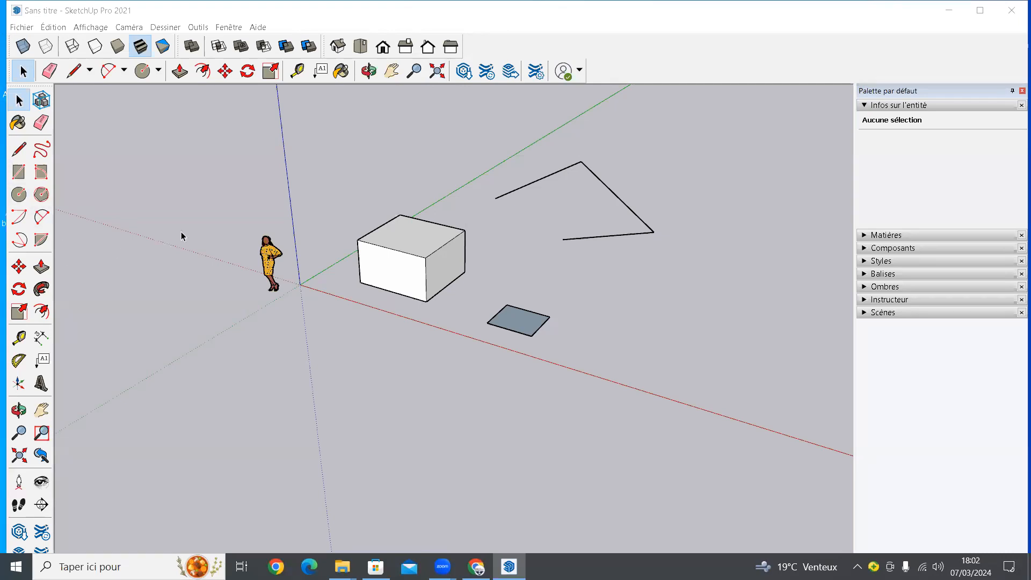
{"action": "scroll", "coordinate": [478, 272], "scroll_direction": "up", "scroll_amount": 2}
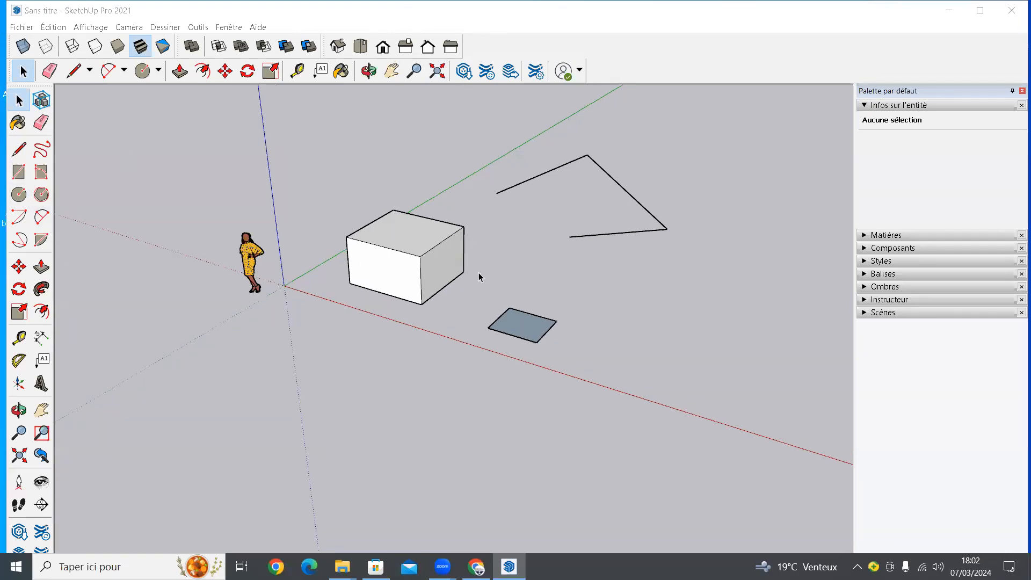
{"action": "scroll", "coordinate": [475, 278], "scroll_direction": "down", "scroll_amount": 1}
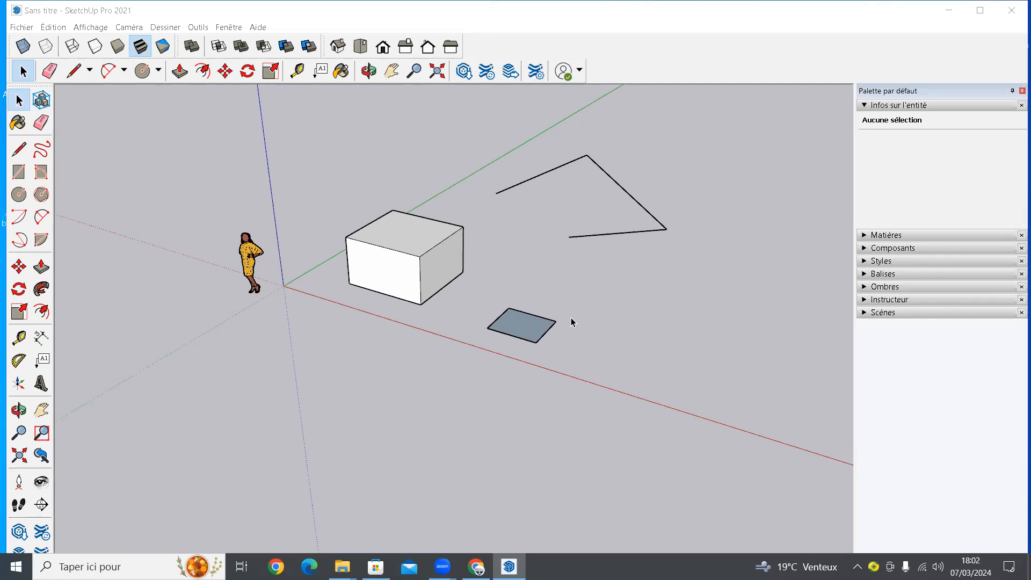
Step: Open the Save As dialog, look through the folders in Documents, and leave the dialog
{"action": "left_click", "coordinate": [22, 28]}
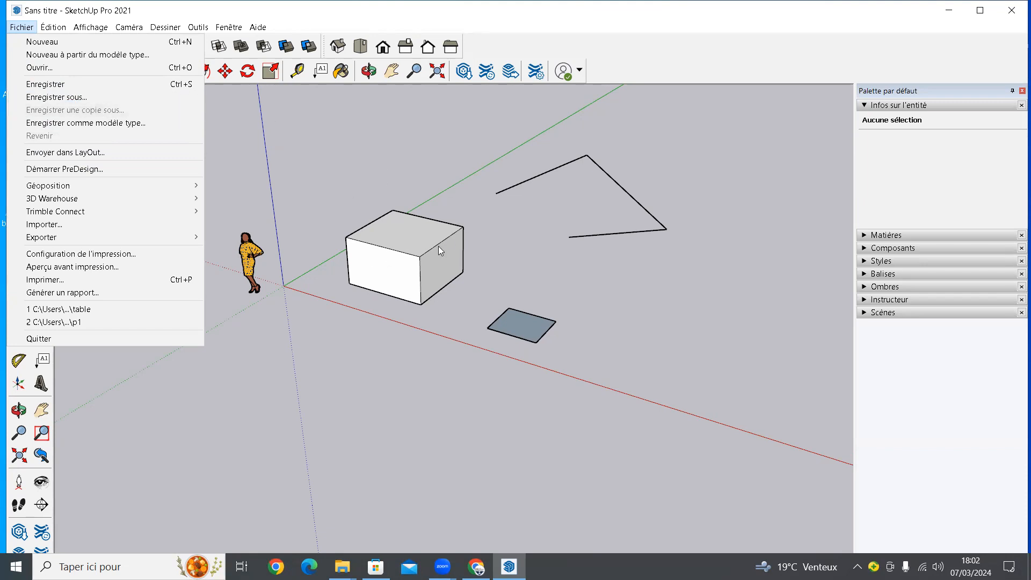
{"action": "left_click", "coordinate": [50, 97]}
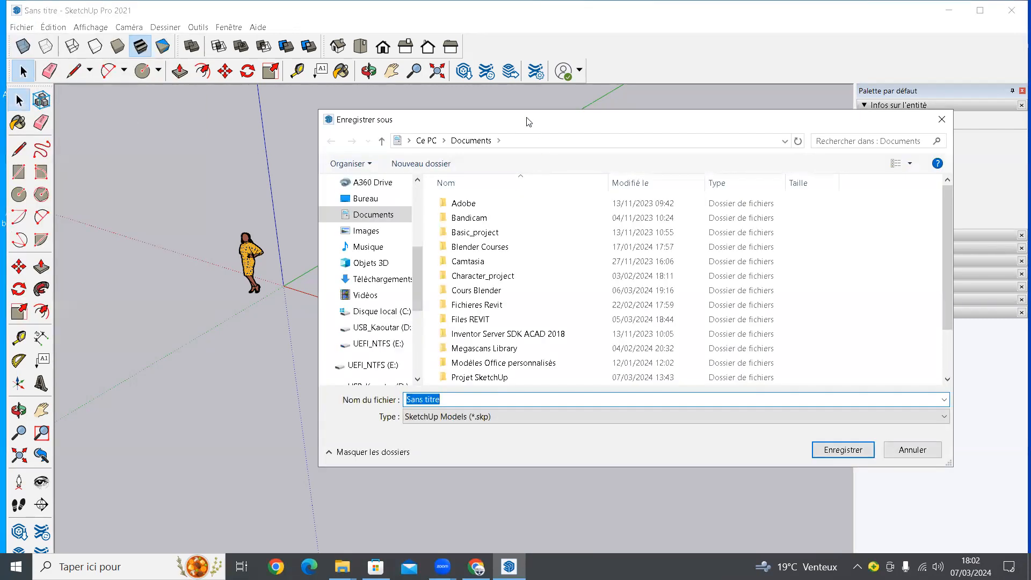
{"action": "left_click_drag", "start_coordinate": [519, 122], "coordinate": [447, 75]}
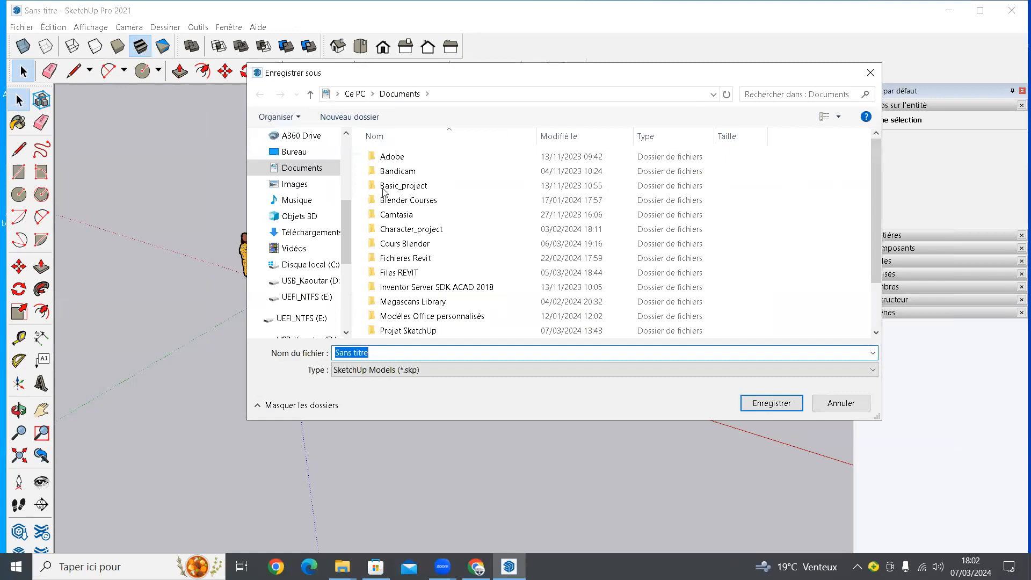
{"action": "scroll", "coordinate": [451, 250], "scroll_direction": "down", "scroll_amount": 1}
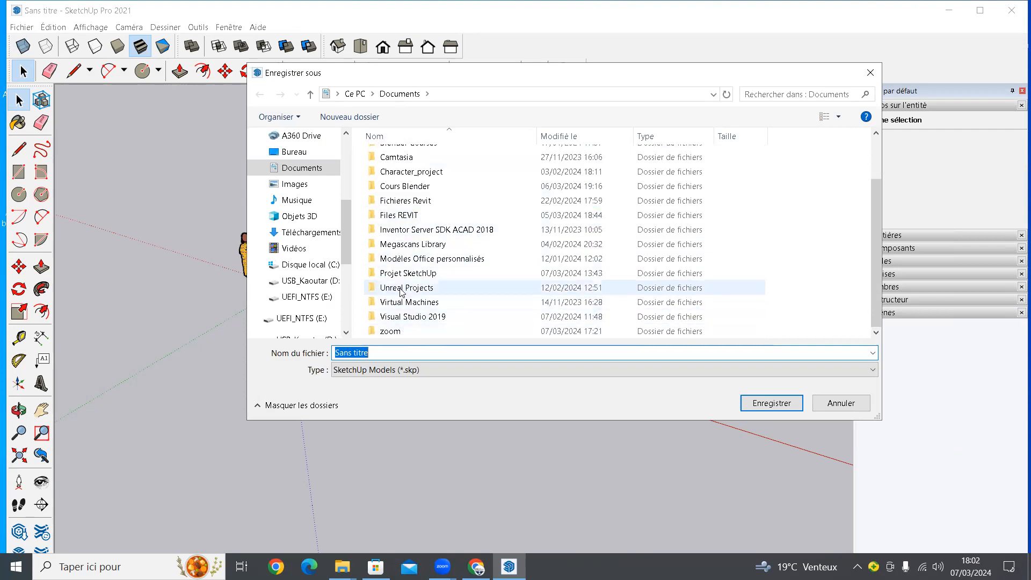
{"action": "left_click", "coordinate": [767, 406]}
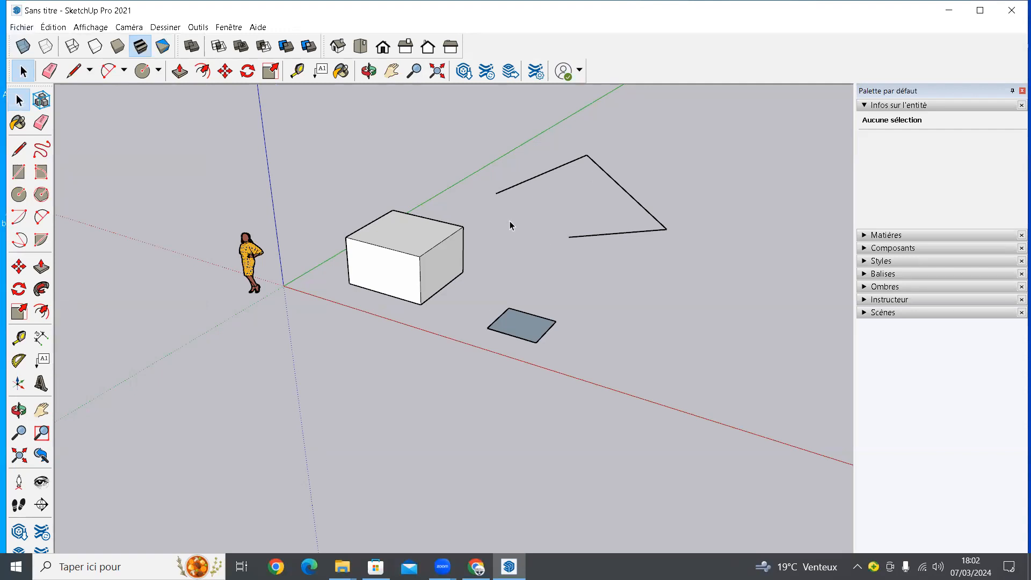
Step: Delete the open line outline, the flat rectangle near the red axis, and the box beside the green axis
{"action": "mouse_move", "coordinate": [684, 141]}
{"action": "left_mouse_down"}
{"action": "mouse_move", "coordinate": [559, 272]}
{"action": "mouse_move", "coordinate": [612, 258]}
{"action": "mouse_move", "coordinate": [449, 388]}
{"action": "left_mouse_up"}
{"action": "key", "text": "Delete"}
{"action": "left_click_drag", "start_coordinate": [579, 298], "coordinate": [473, 376]}
{"action": "key", "text": "Delete"}
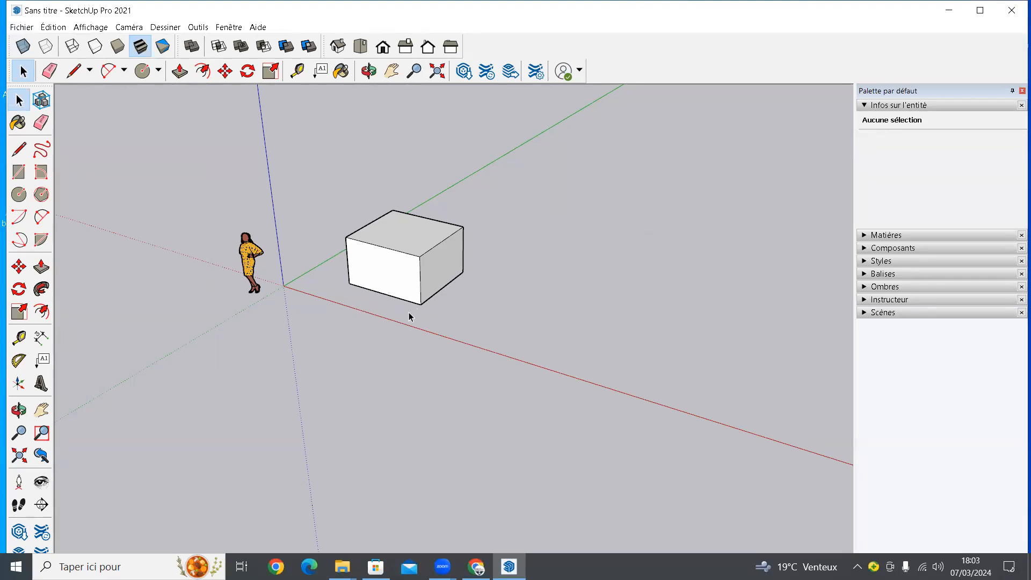
{"action": "left_click", "coordinate": [27, 30]}
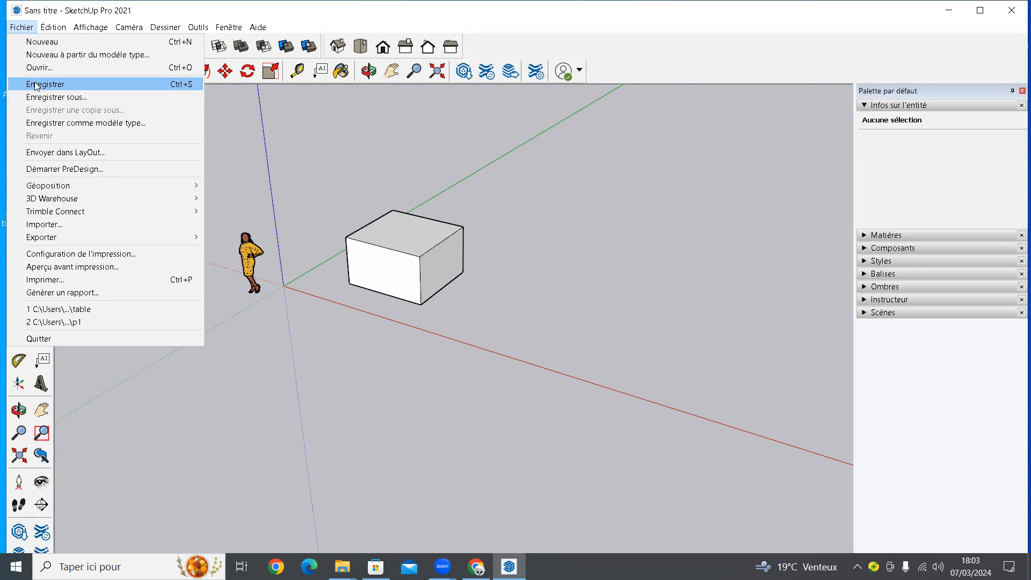
{"action": "left_click", "coordinate": [523, 206]}
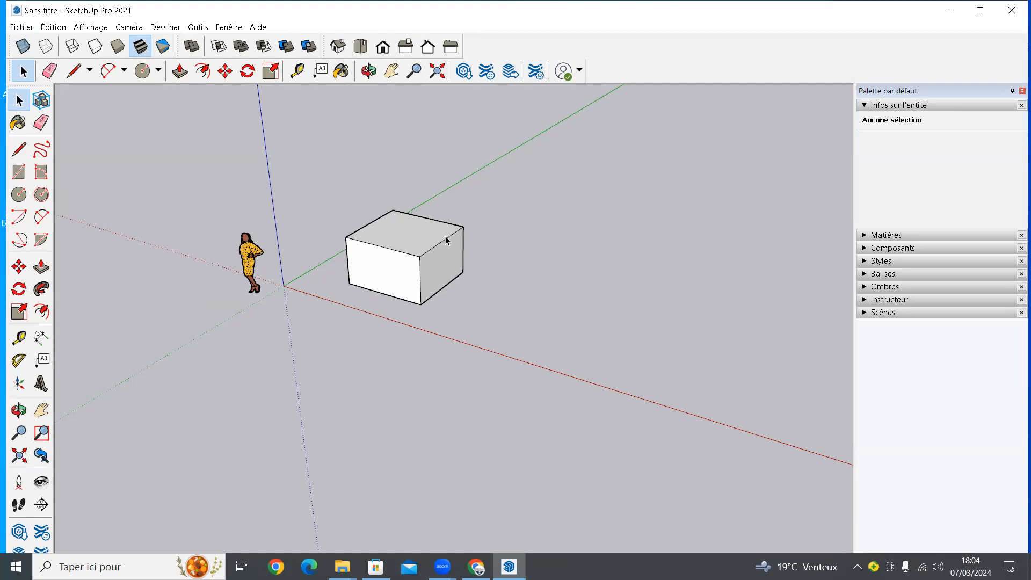
{"action": "left_click_drag", "start_coordinate": [327, 341], "coordinate": [327, 341]}
{"action": "key", "text": "Delete"}
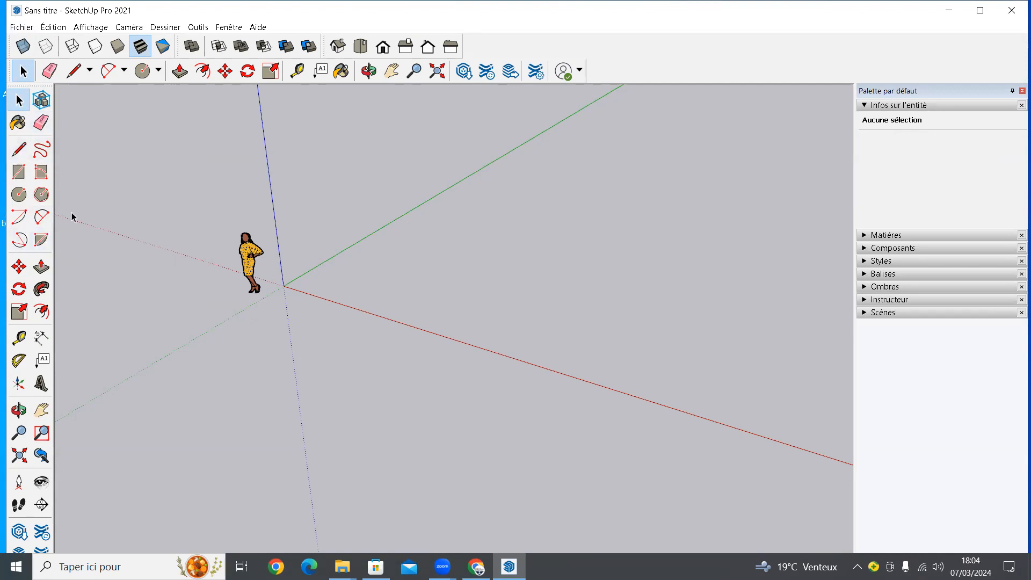
Step: Draw a closed five-sided face with an inward notch between the red and green axes using the Line tool
{"action": "middle_click_drag", "start_coordinate": [296, 280], "coordinate": [395, 248]}
{"action": "middle_click_drag", "start_coordinate": [258, 295], "coordinate": [279, 268]}
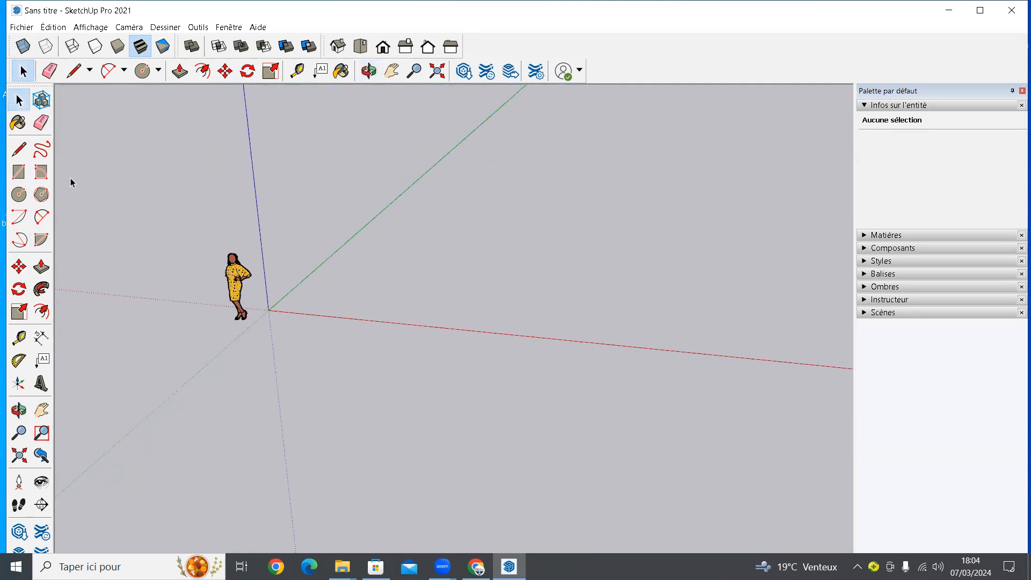
{"action": "left_click", "coordinate": [19, 151]}
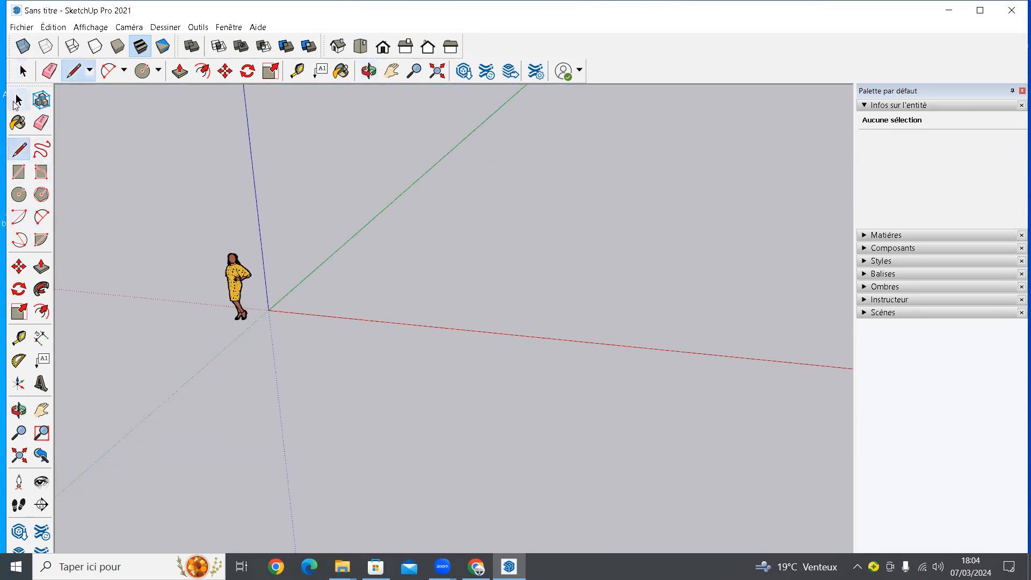
{"action": "left_click", "coordinate": [16, 99]}
{"action": "key", "text": "l"}
{"action": "left_click", "coordinate": [370, 305]}
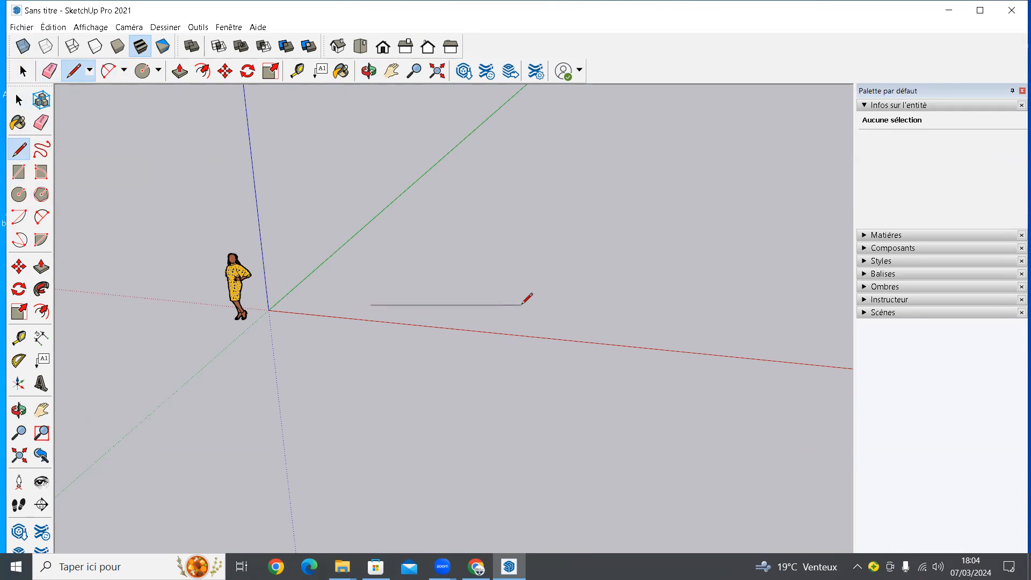
{"action": "left_click", "coordinate": [486, 315]}
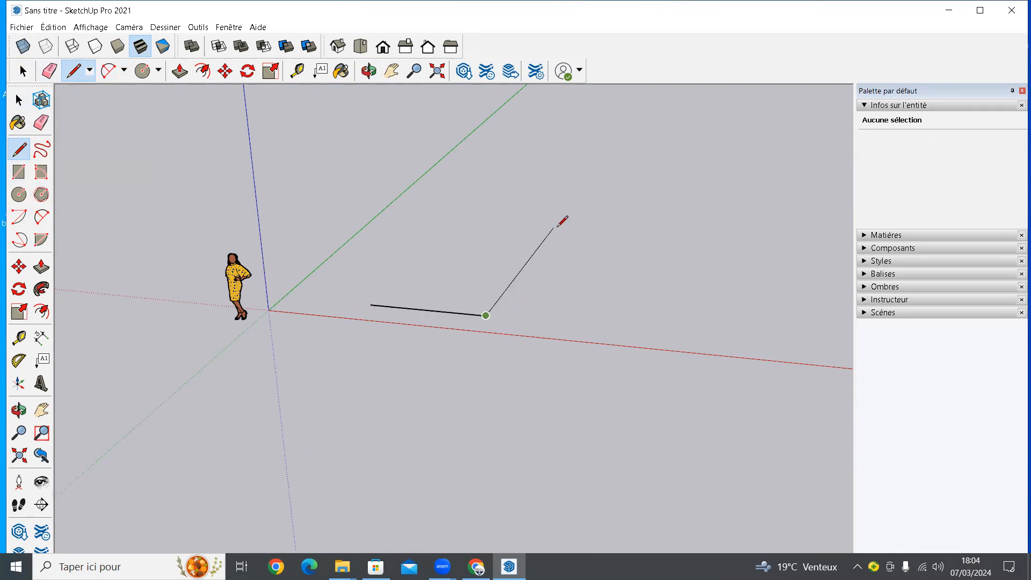
{"action": "left_click", "coordinate": [537, 208]}
{"action": "left_click", "coordinate": [405, 200]}
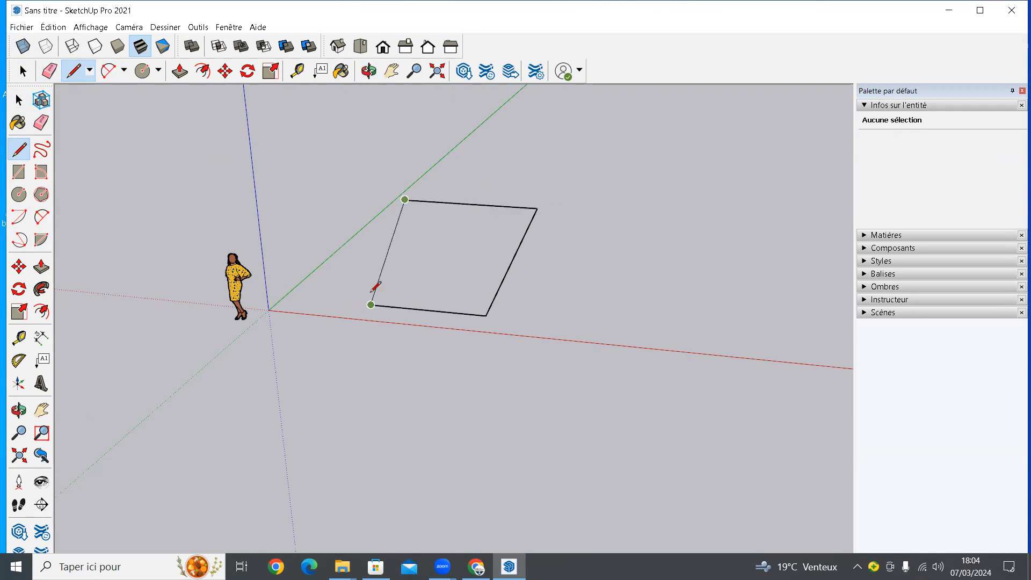
{"action": "left_click", "coordinate": [469, 252]}
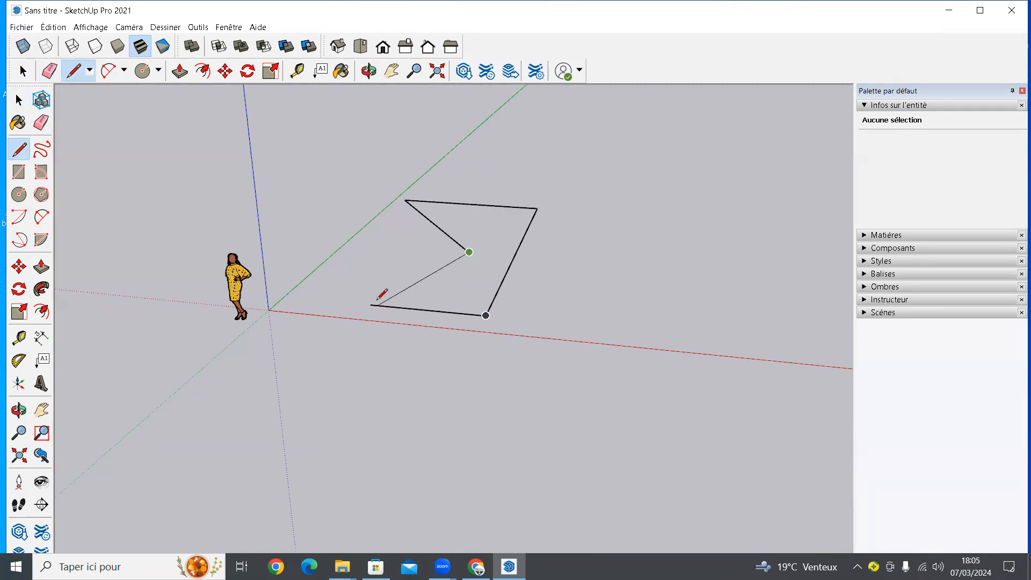
{"action": "left_click", "coordinate": [371, 305]}
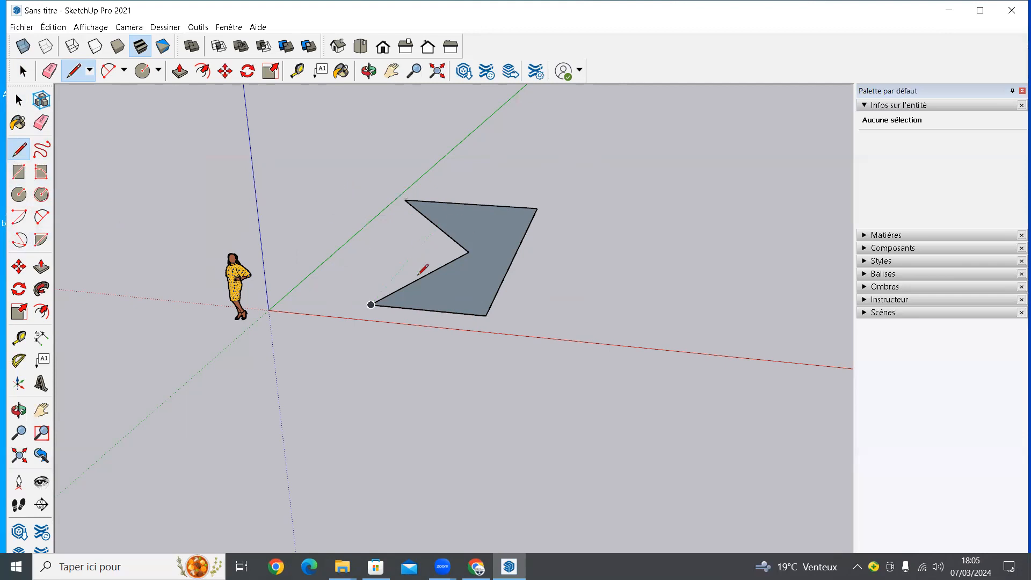
Step: End the line chain, then select the whole notched face with its edges and delete it
{"action": "left_click", "coordinate": [576, 324]}
{"action": "key", "text": "Escape"}
{"action": "key", "text": "space"}
{"action": "left_click_drag", "start_coordinate": [448, 235], "coordinate": [388, 326]}
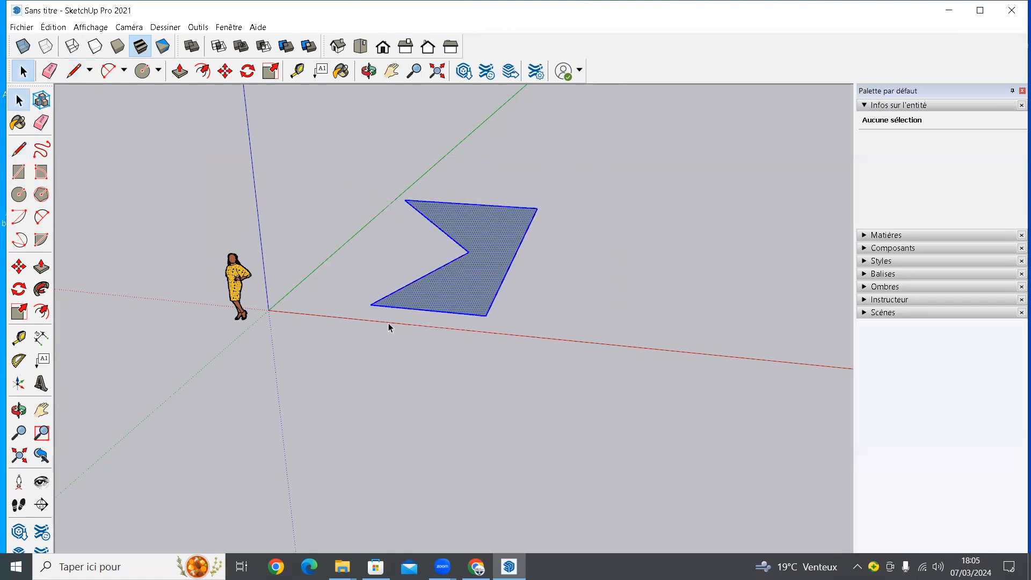
{"action": "key", "text": "Delete"}
Step: Draw two separate lines from one shared point, one parallel to the red axis and one parallel to the green axis
{"action": "left_click", "coordinate": [25, 155]}
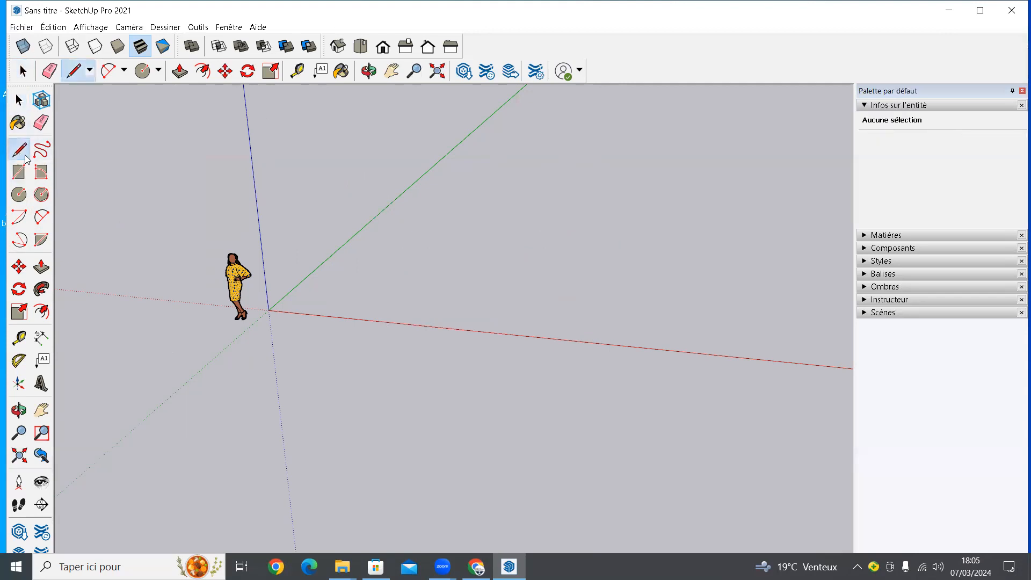
{"action": "left_click", "coordinate": [412, 298]}
{"action": "key", "text": "Escape"}
{"action": "left_click", "coordinate": [398, 286]}
{"action": "left_click", "coordinate": [541, 299]}
{"action": "key", "text": "Escape"}
{"action": "left_click", "coordinate": [398, 286]}
{"action": "left_click", "coordinate": [472, 194]}
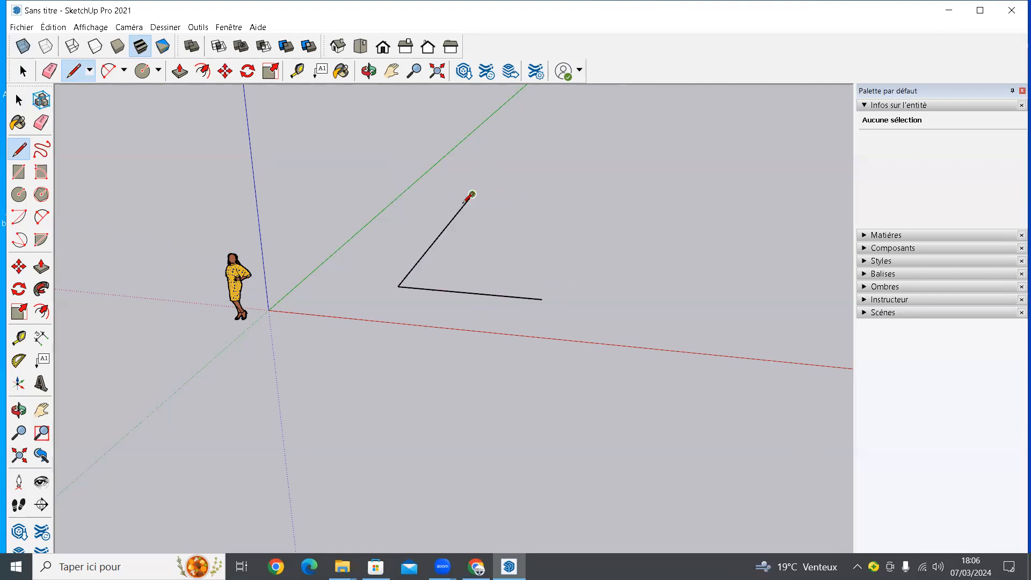
{"action": "key", "text": "space"}
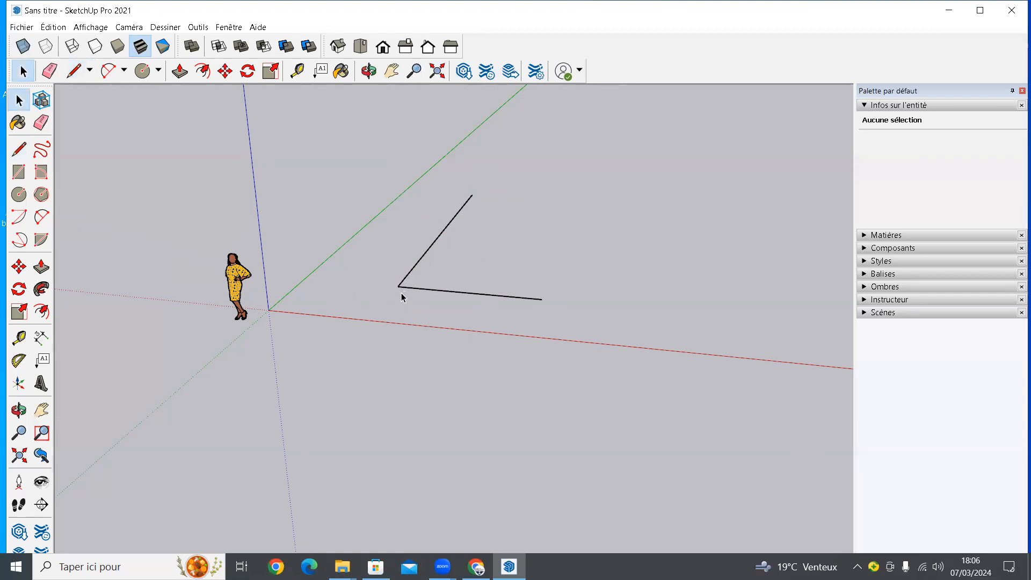
Step: Draw a vertical line parallel to the blue axis, starting at the corner shared by the two lines
{"action": "left_click", "coordinate": [19, 150]}
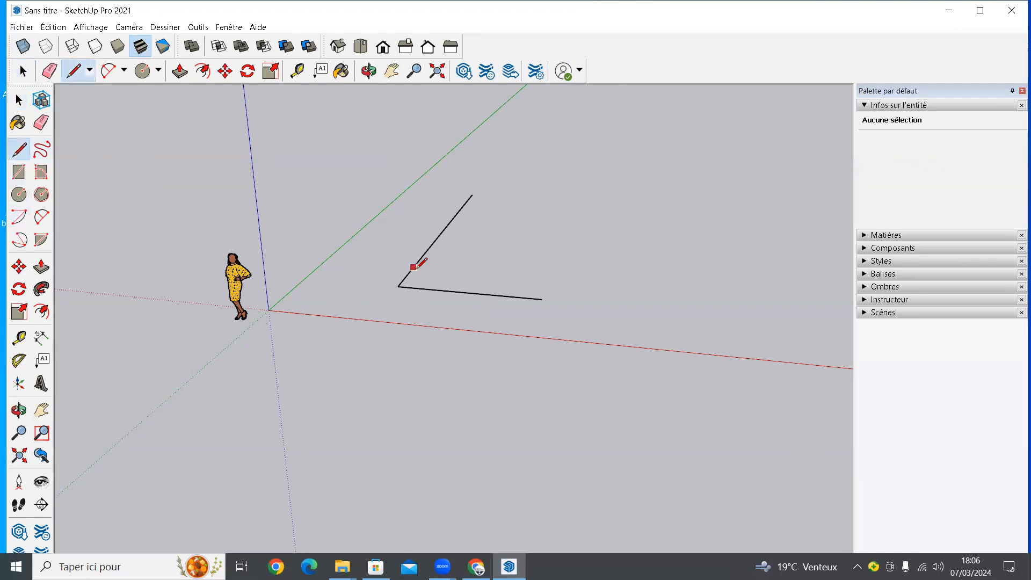
{"action": "left_click", "coordinate": [398, 286]}
{"action": "left_click", "coordinate": [394, 146]}
{"action": "key", "text": "Escape"}
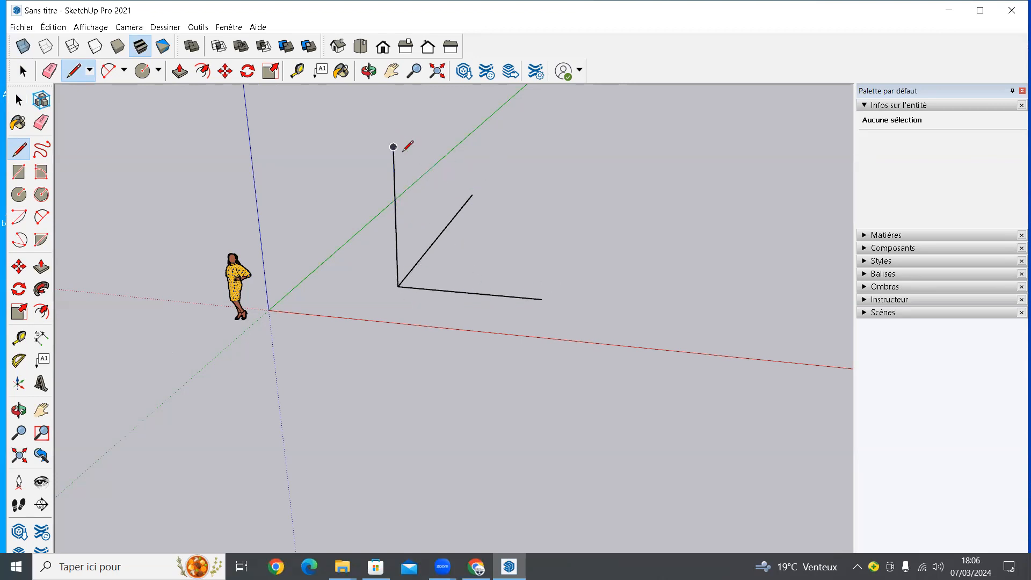
Step: Draw the first two edges of a rectangle beside the three lines, one along the red and one along the green direction
{"action": "mouse_move", "coordinate": [523, 368]}
{"action": "middle_mouse_down"}
{"action": "mouse_move", "coordinate": [423, 375]}
{"action": "mouse_move", "coordinate": [405, 358]}
{"action": "mouse_move", "coordinate": [391, 306]}
{"action": "mouse_move", "coordinate": [467, 323]}
{"action": "mouse_move", "coordinate": [566, 458]}
{"action": "mouse_move", "coordinate": [585, 456]}
{"action": "mouse_move", "coordinate": [575, 433]}
{"action": "mouse_move", "coordinate": [463, 415]}
{"action": "middle_mouse_up"}
{"action": "key", "text": "l"}
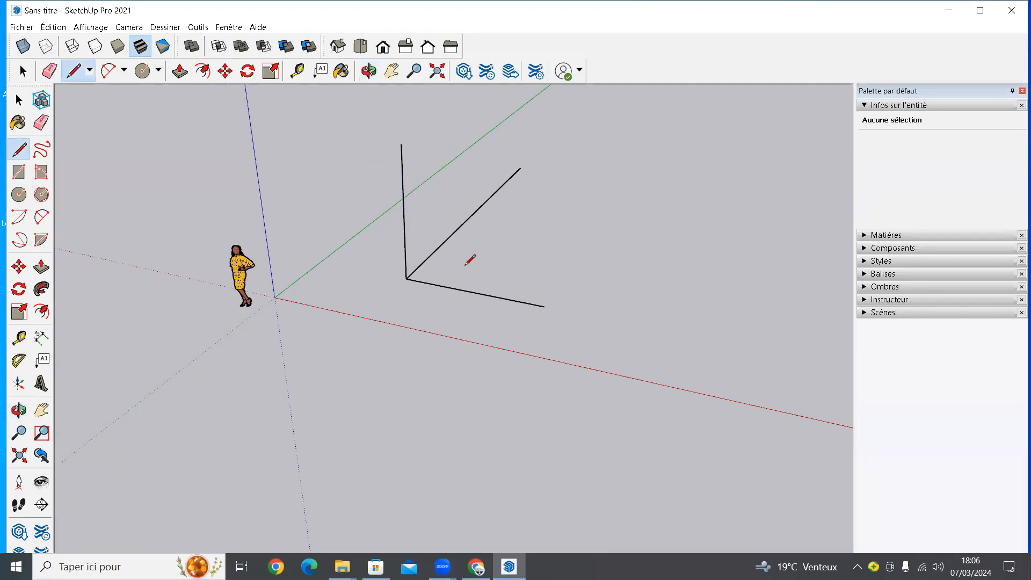
{"action": "scroll", "coordinate": [470, 260], "scroll_direction": "down", "scroll_amount": 1}
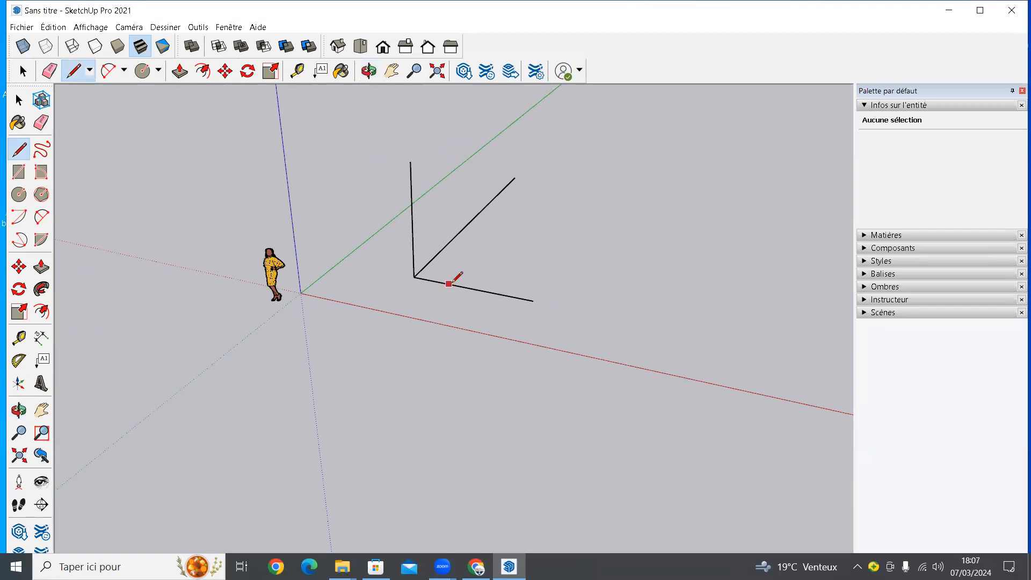
{"action": "middle_click_drag", "start_coordinate": [491, 274], "coordinate": [457, 269], "text": "shift"}
{"action": "middle_click_drag", "start_coordinate": [351, 260], "coordinate": [347, 261], "text": "shift"}
{"action": "key", "text": "l"}
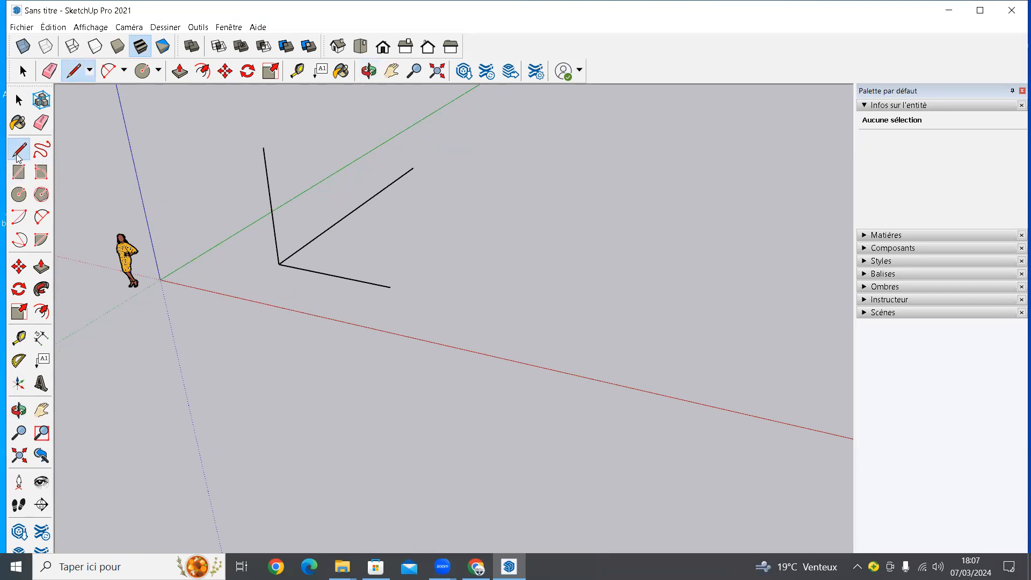
{"action": "left_click", "coordinate": [480, 310]}
{"action": "left_click", "coordinate": [594, 334]}
{"action": "left_click", "coordinate": [651, 217]}
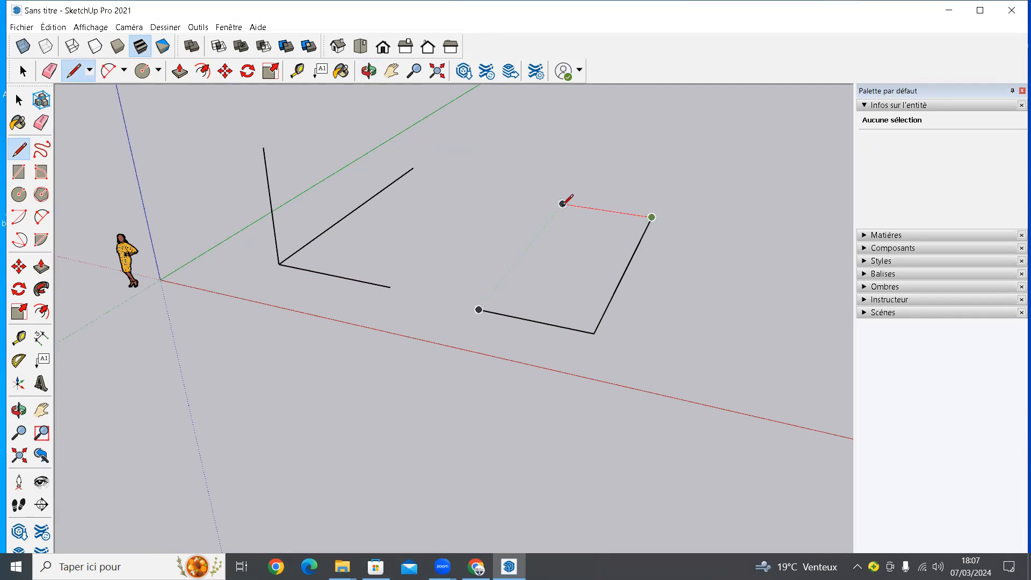
Step: Complete the rectangle by aligning its fourth corner with the starting point and closing the outline back to that point
{"action": "mouse_move", "coordinate": [562, 221]}
{"action": "middle_mouse_down"}
{"action": "mouse_move", "coordinate": [548, 230]}
{"action": "mouse_move", "coordinate": [534, 334]}
{"action": "mouse_move", "coordinate": [552, 380]}
{"action": "middle_mouse_up"}
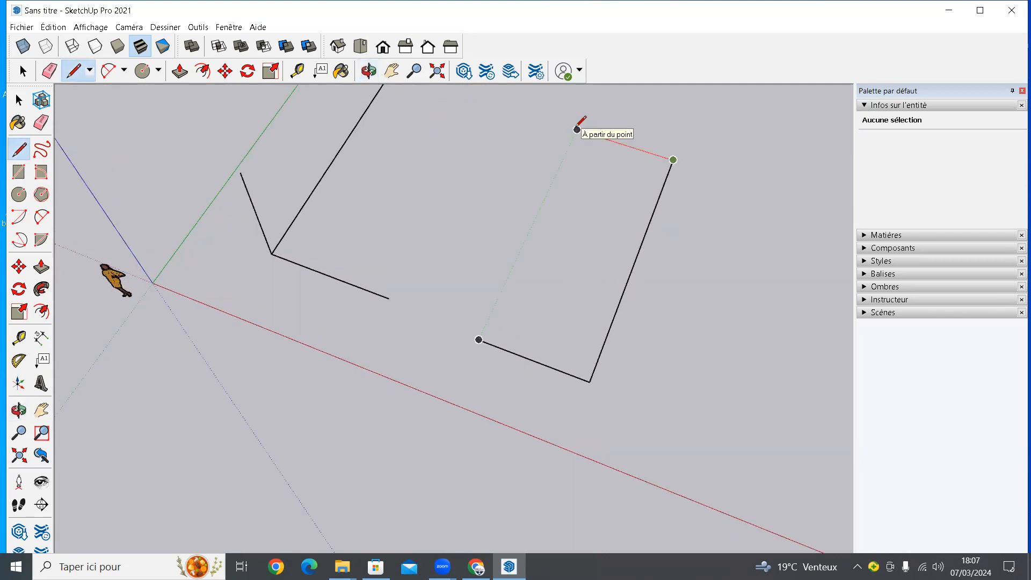
{"action": "left_click", "coordinate": [577, 129]}
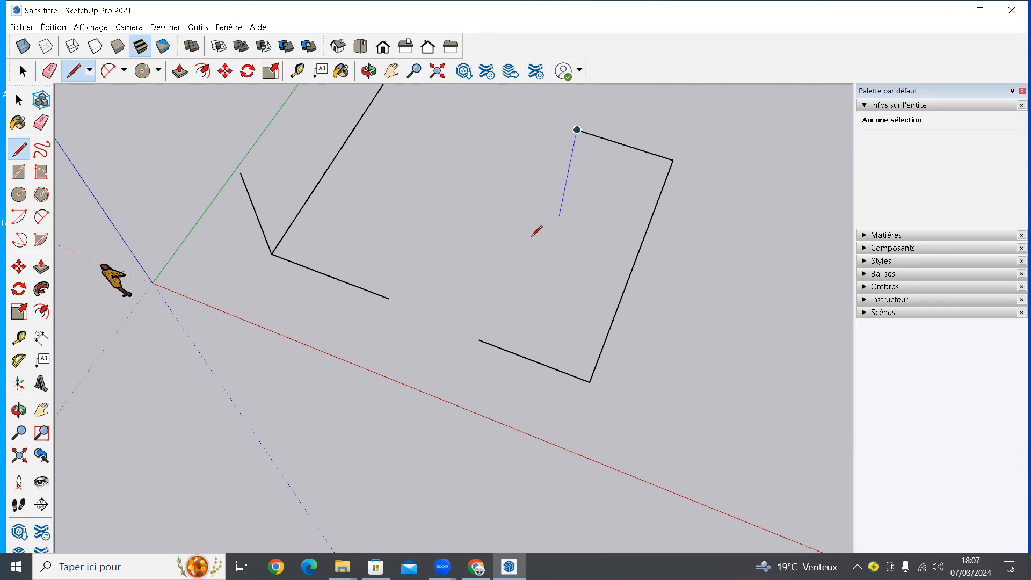
{"action": "left_click", "coordinate": [480, 338]}
{"action": "mouse_move", "coordinate": [517, 340]}
{"action": "middle_mouse_down"}
{"action": "mouse_move", "coordinate": [663, 409]}
{"action": "mouse_move", "coordinate": [636, 430]}
{"action": "mouse_move", "coordinate": [417, 199]}
{"action": "mouse_move", "coordinate": [562, 247]}
{"action": "mouse_move", "coordinate": [591, 339]}
{"action": "mouse_move", "coordinate": [456, 267]}
{"action": "mouse_move", "coordinate": [496, 220]}
{"action": "middle_mouse_up"}
{"action": "key", "text": "l"}
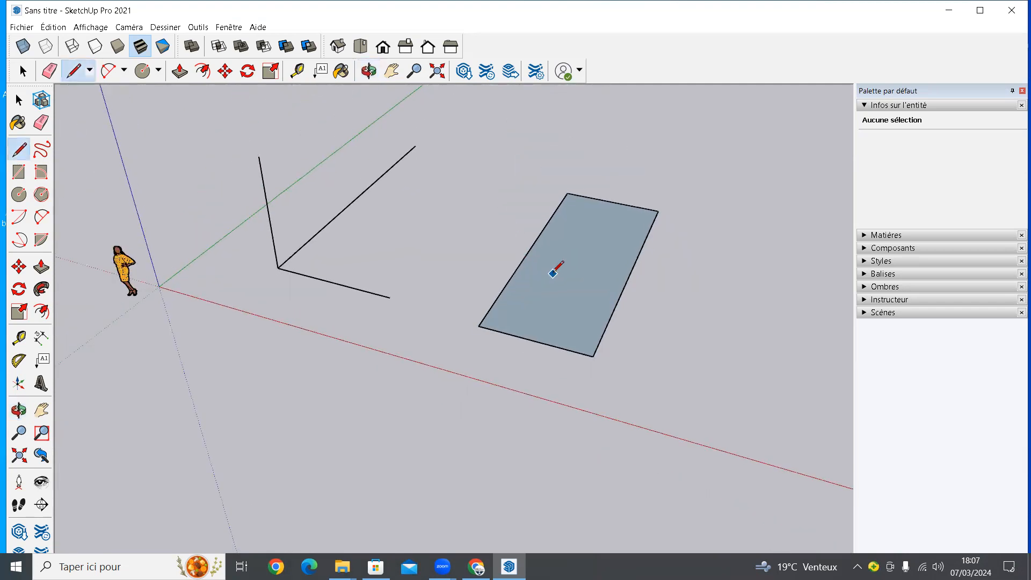
Step: Start a line in the empty area beside the rectangle and lock its direction to the red axis
{"action": "middle_click_drag", "start_coordinate": [620, 274], "coordinate": [585, 232]}
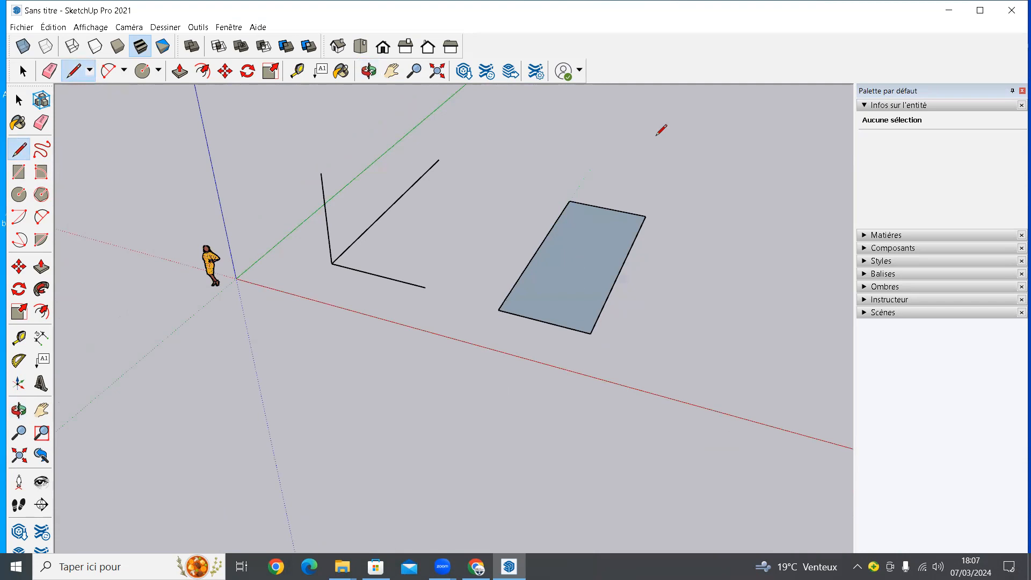
{"action": "middle_click", "coordinate": [649, 283]}
{"action": "middle_click_drag", "start_coordinate": [632, 282], "coordinate": [457, 231], "text": "shift"}
{"action": "mouse_move", "coordinate": [537, 306]}
{"action": "middle_mouse_down"}
{"action": "mouse_move", "coordinate": [546, 345]}
{"action": "mouse_move", "coordinate": [561, 335]}
{"action": "middle_mouse_up"}
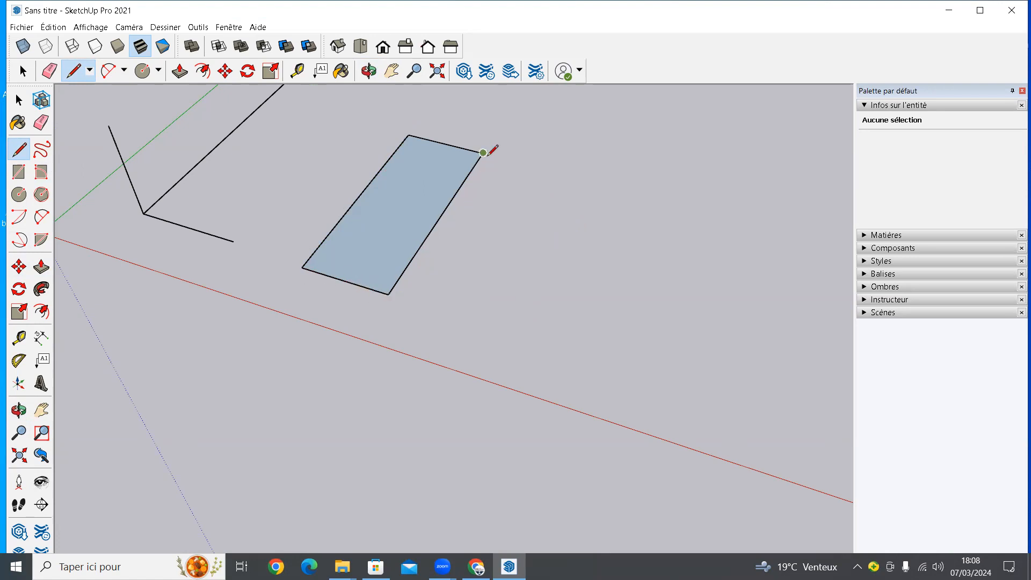
{"action": "left_click", "coordinate": [485, 325]}
{"action": "key", "text": "Escape"}
{"action": "key", "text": "o"}
{"action": "mouse_move", "coordinate": [541, 273]}
{"action": "left_mouse_down"}
{"action": "mouse_move", "coordinate": [571, 184]}
{"action": "mouse_move", "coordinate": [559, 287]}
{"action": "left_mouse_up"}
{"action": "key", "text": "l"}
{"action": "left_click", "coordinate": [534, 310]}
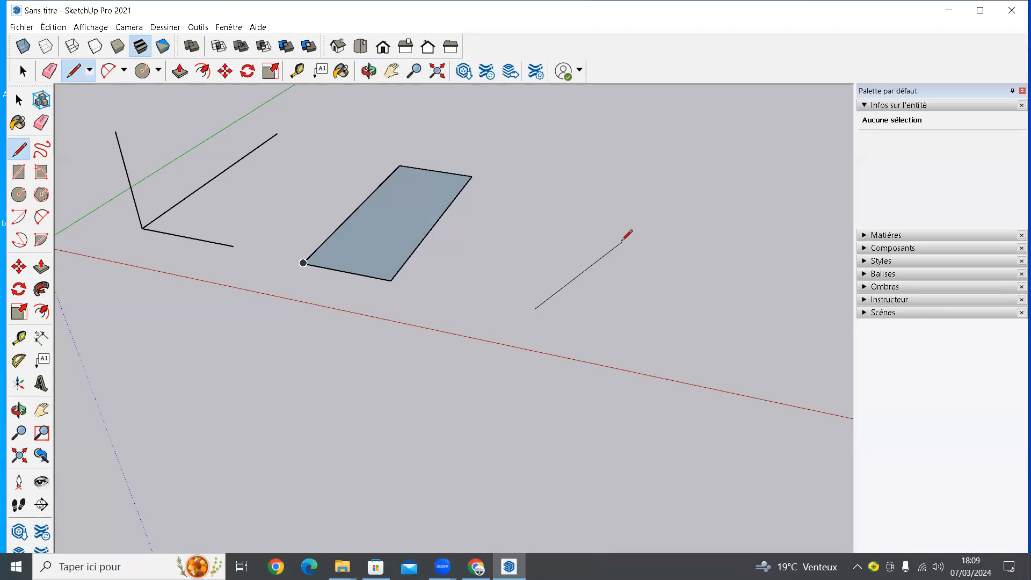
{"action": "key", "text": "Right"}
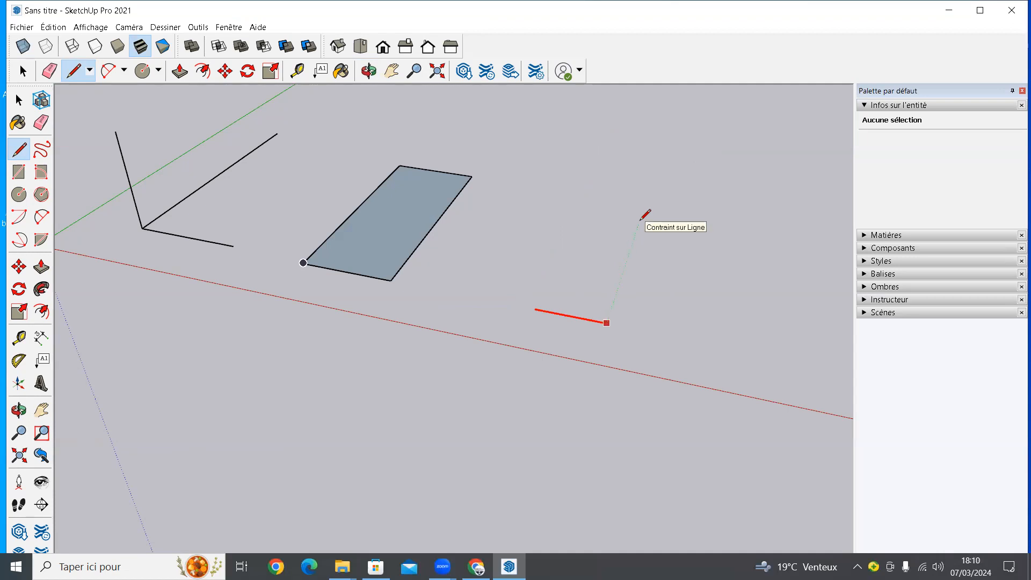
Step: Draw a vertical edge locked to the blue axis, and continue from its upper end with an edge parallel to the red axis
{"action": "key", "text": "Left"}
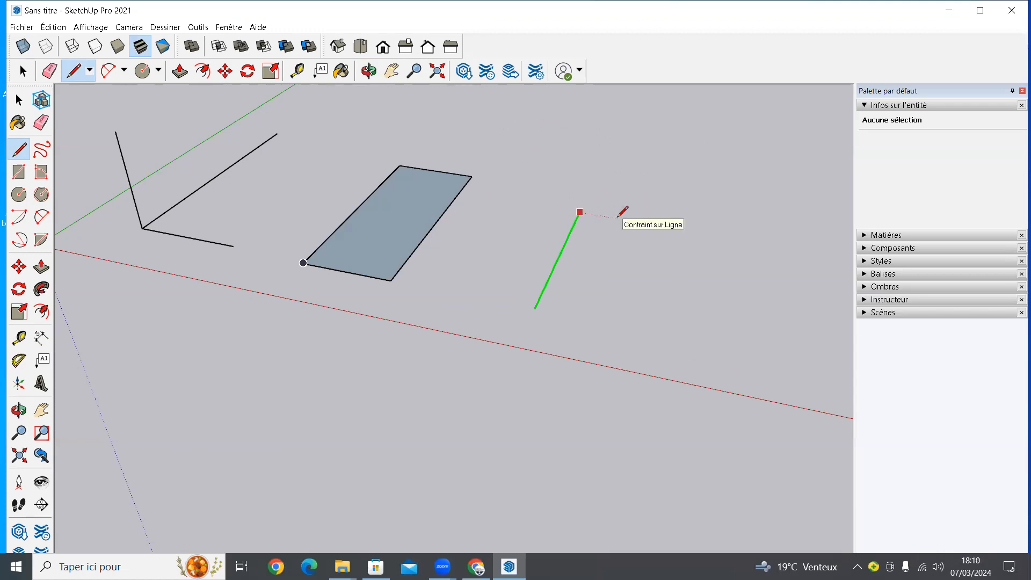
{"action": "key", "text": "Up"}
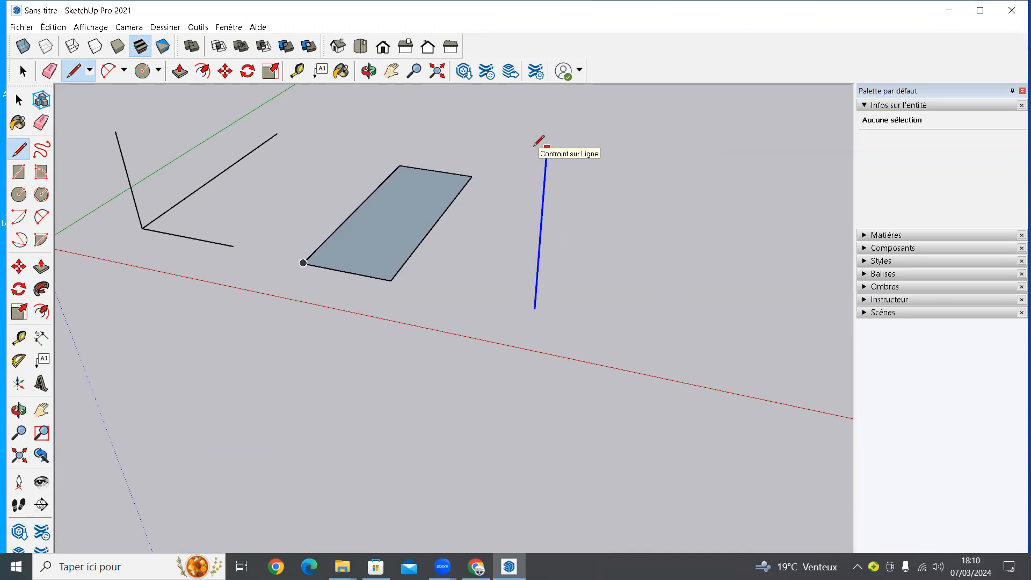
{"action": "left_click", "coordinate": [545, 171]}
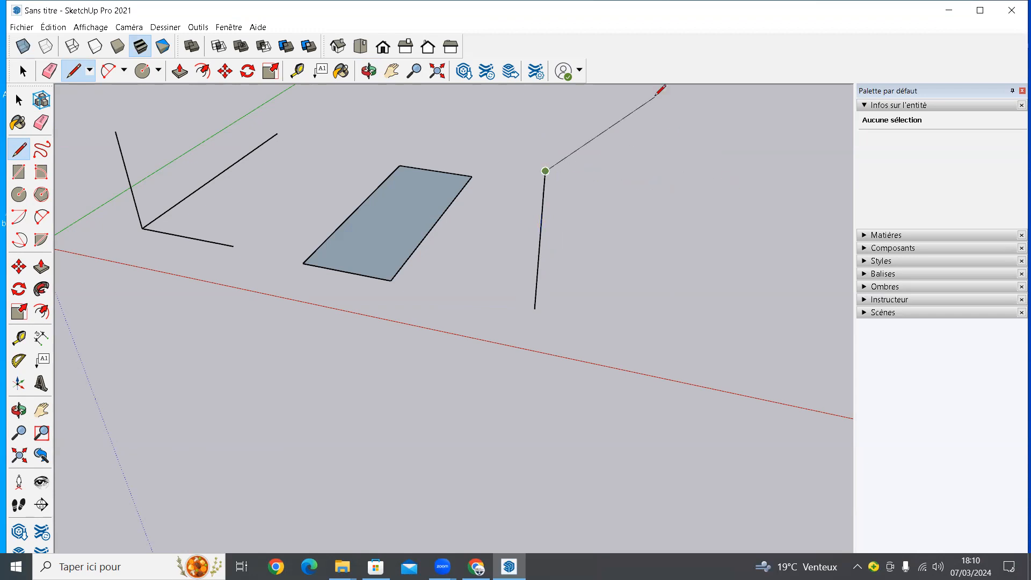
{"action": "left_click", "coordinate": [686, 191]}
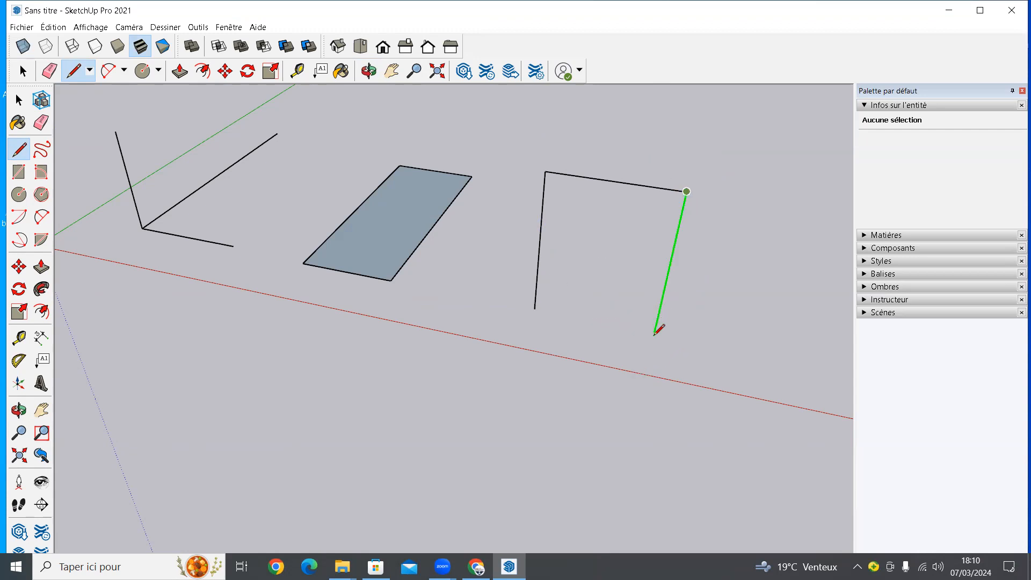
Step: Try closing the upright rectangle with a second vertical edge and a base edge, and undo both edges
{"action": "middle_click_drag", "start_coordinate": [651, 337], "coordinate": [733, 276]}
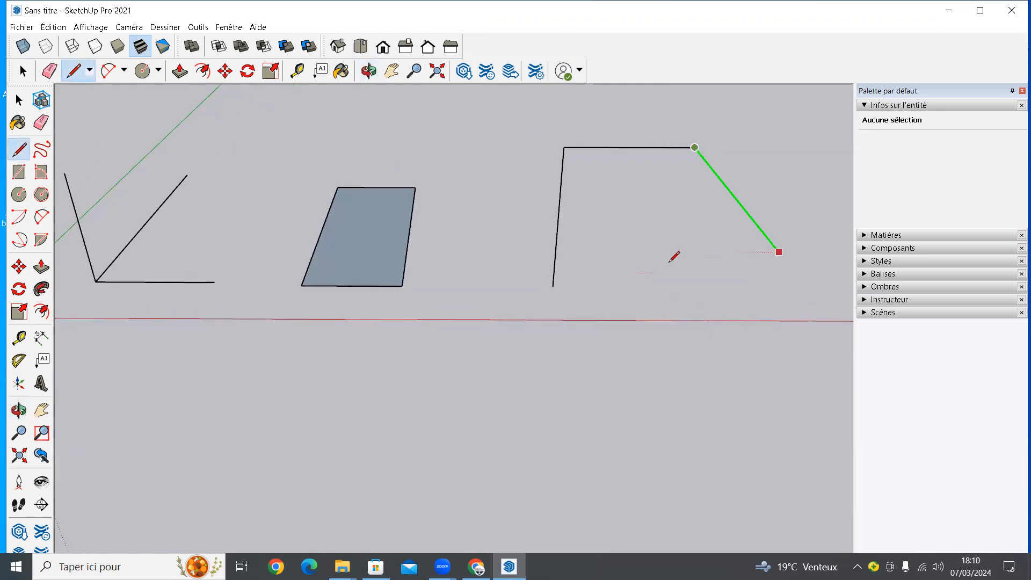
{"action": "key", "text": "o"}
{"action": "mouse_move", "coordinate": [624, 227]}
{"action": "left_mouse_down"}
{"action": "mouse_move", "coordinate": [613, 392]}
{"action": "mouse_move", "coordinate": [584, 231]}
{"action": "mouse_move", "coordinate": [532, 276]}
{"action": "mouse_move", "coordinate": [585, 237]}
{"action": "mouse_move", "coordinate": [591, 279]}
{"action": "mouse_move", "coordinate": [676, 237]}
{"action": "left_mouse_up"}
{"action": "key", "text": "l"}
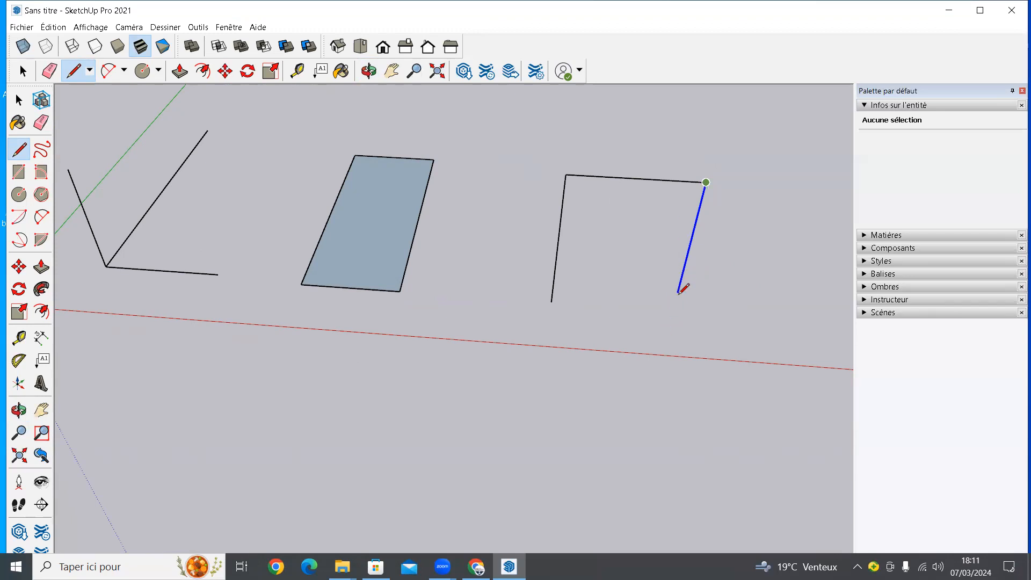
{"action": "middle_click_drag", "start_coordinate": [642, 335], "coordinate": [612, 177]}
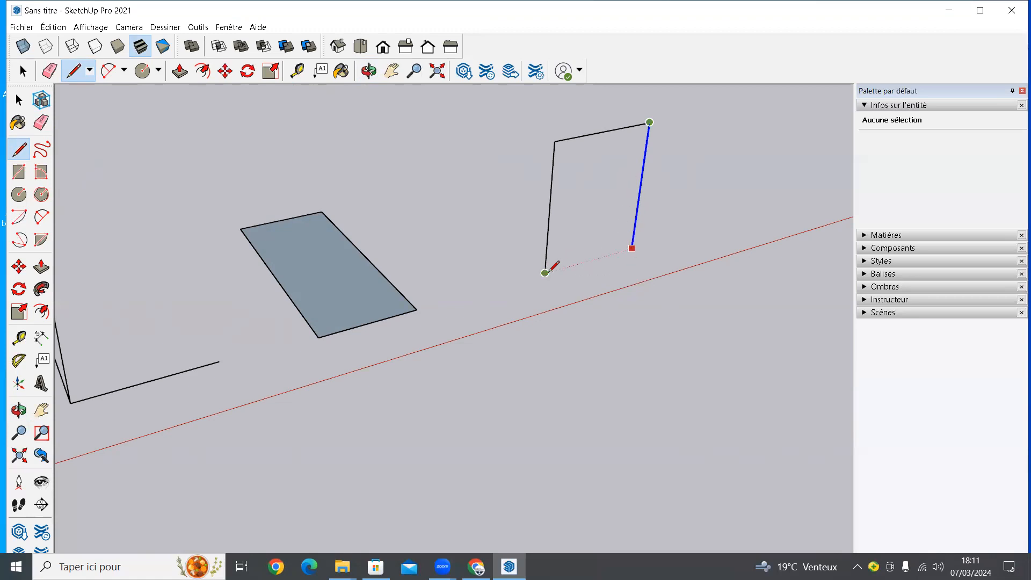
{"action": "left_click", "coordinate": [632, 248]}
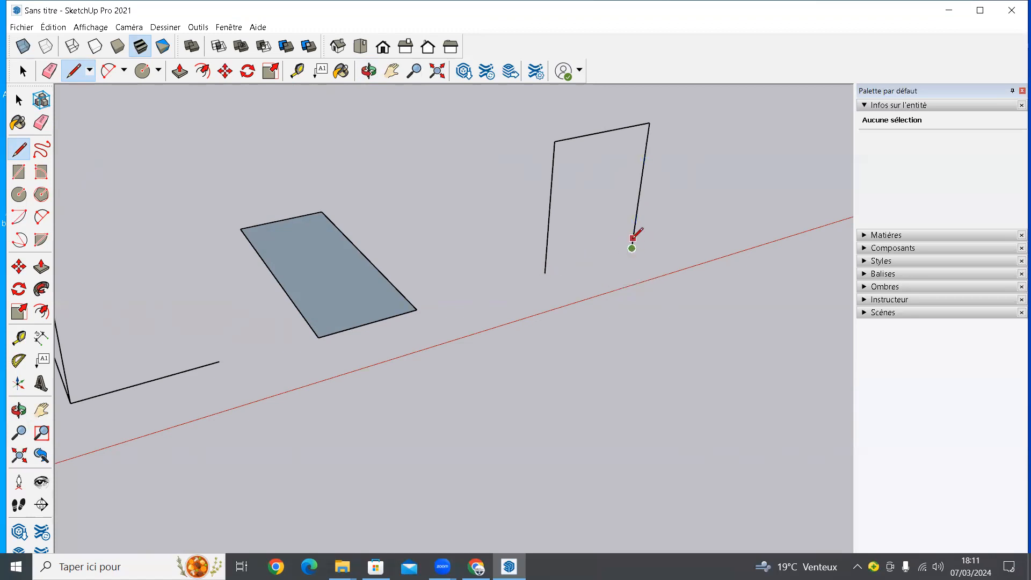
{"action": "left_click", "coordinate": [545, 272]}
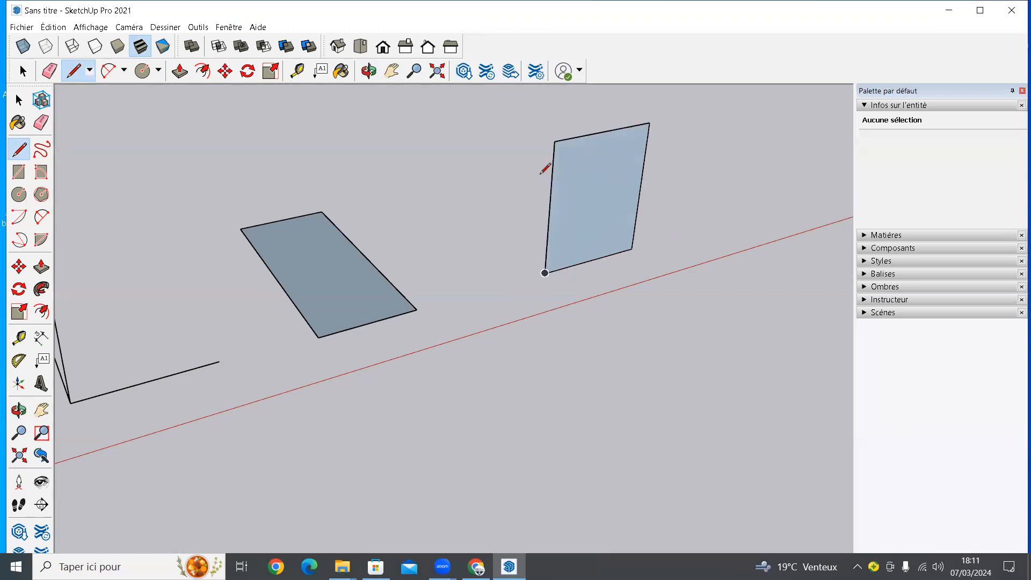
{"action": "key", "text": "ctrl+z"}
{"action": "key", "text": "ctrl+z"}
Step: Draw the second vertical edge level with the first edge's lower end and join both ends to close the upright rectangle
{"action": "left_click", "coordinate": [656, 151]}
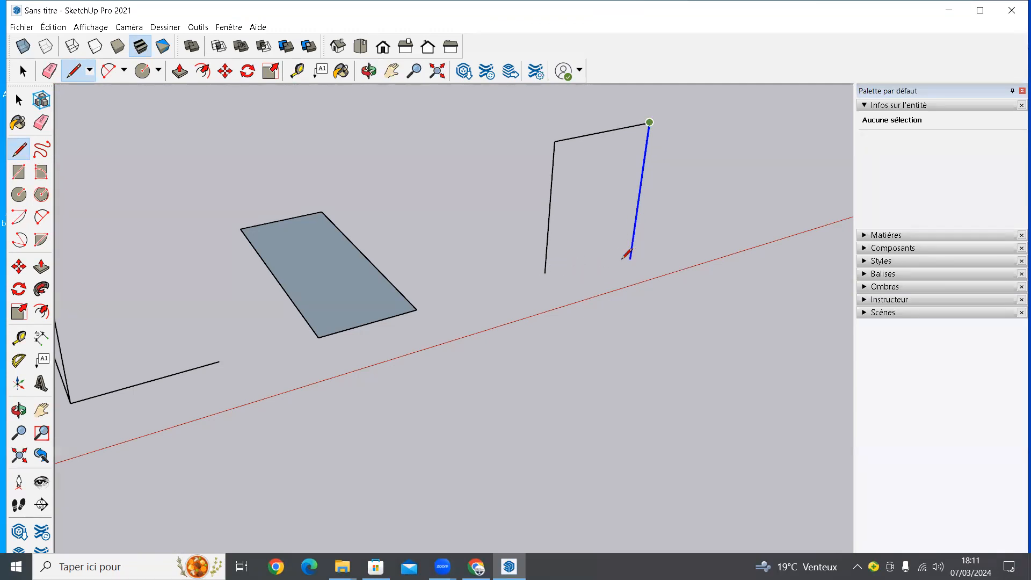
{"action": "left_click", "coordinate": [547, 273]}
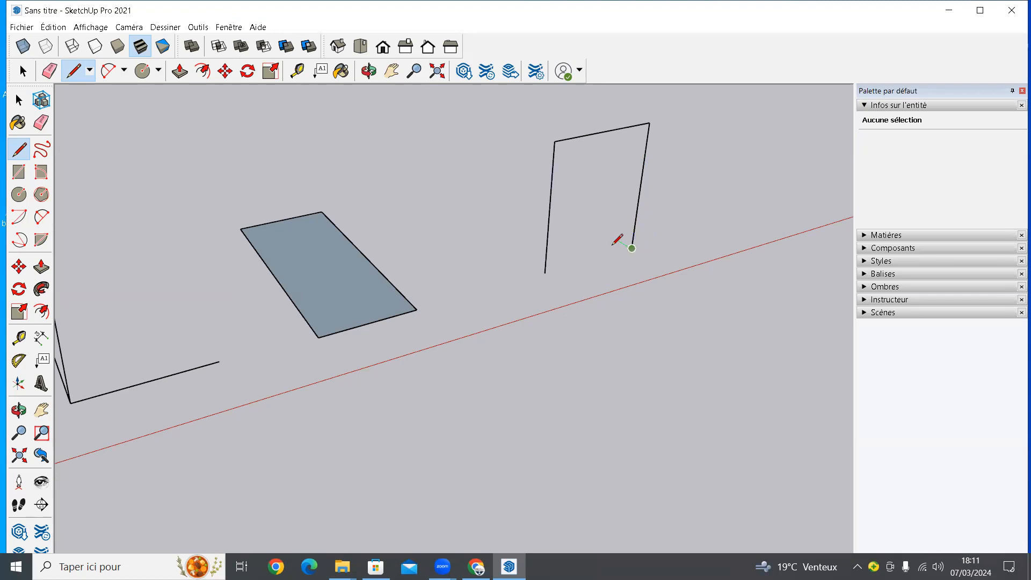
{"action": "left_click", "coordinate": [545, 273]}
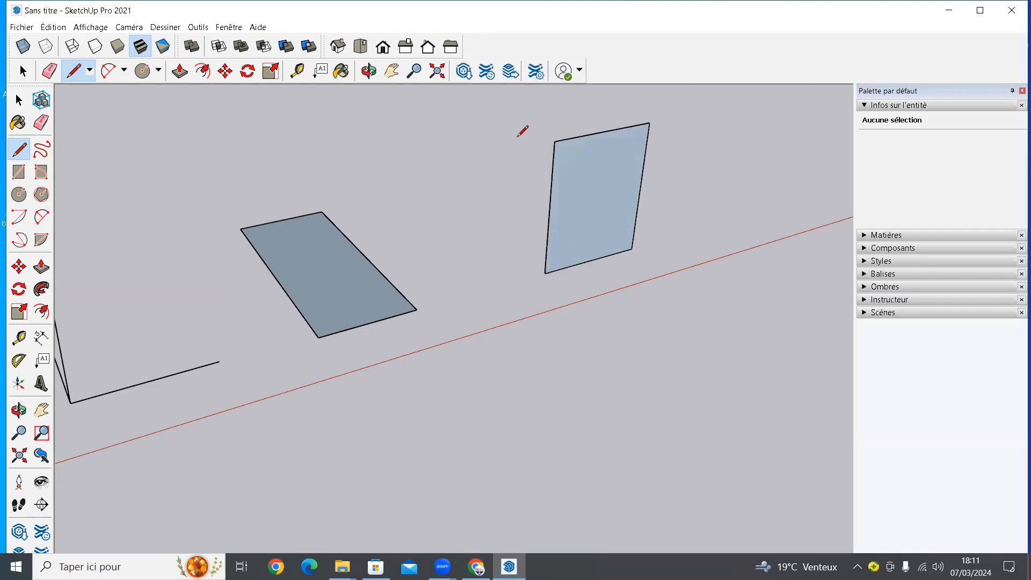
Step: Draw several short and wavy open curves with the Freehand tool beside and behind the two rectangles
{"action": "middle_click_drag", "start_coordinate": [567, 240], "coordinate": [468, 261]}
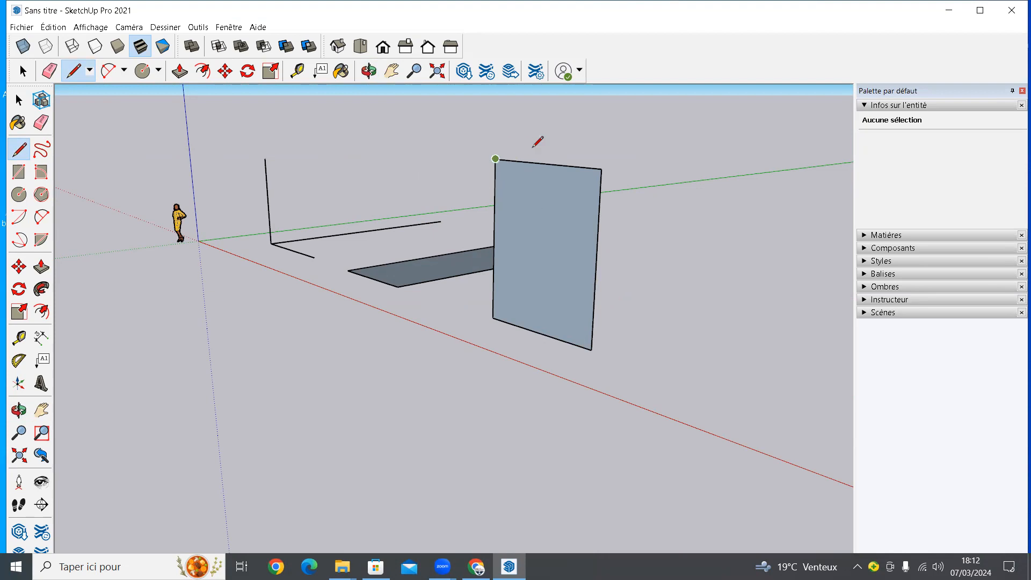
{"action": "mouse_move", "coordinate": [530, 329]}
{"action": "middle_mouse_down"}
{"action": "mouse_move", "coordinate": [483, 327]}
{"action": "mouse_move", "coordinate": [652, 306]}
{"action": "mouse_move", "coordinate": [588, 326]}
{"action": "middle_mouse_up"}
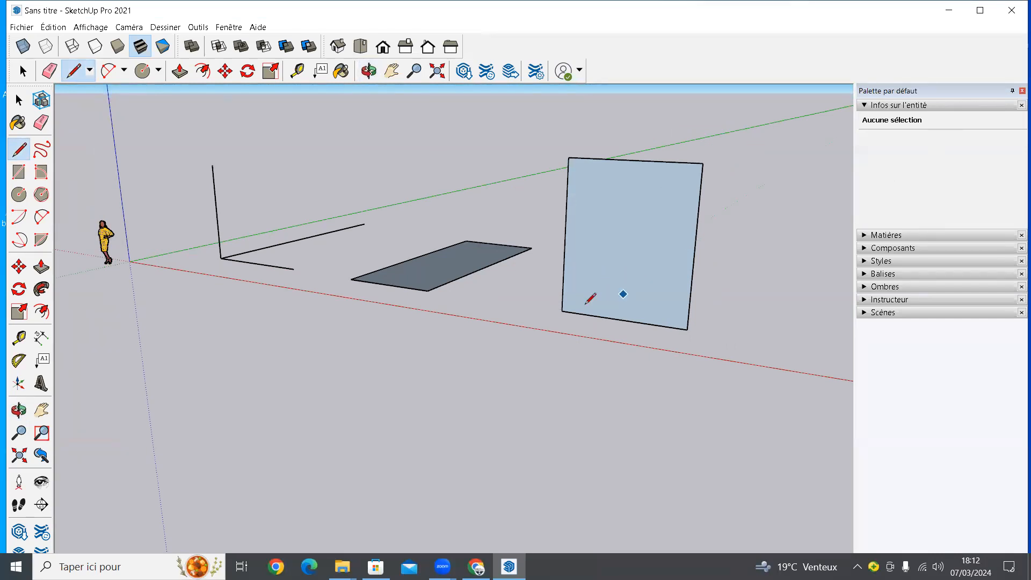
{"action": "scroll", "coordinate": [586, 304], "scroll_direction": "down", "scroll_amount": 3}
{"action": "middle_click_drag", "start_coordinate": [579, 306], "coordinate": [678, 305]}
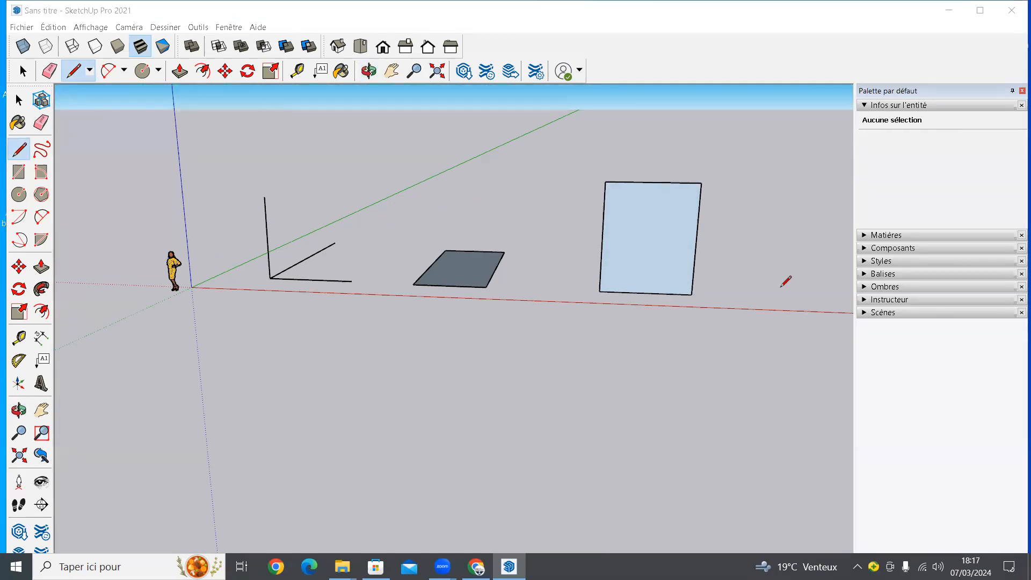
{"action": "scroll", "coordinate": [524, 314], "scroll_direction": "down", "scroll_amount": 2}
{"action": "mouse_move", "coordinate": [559, 329]}
{"action": "middle_mouse_down"}
{"action": "mouse_move", "coordinate": [432, 368]}
{"action": "mouse_move", "coordinate": [497, 361]}
{"action": "middle_mouse_up"}
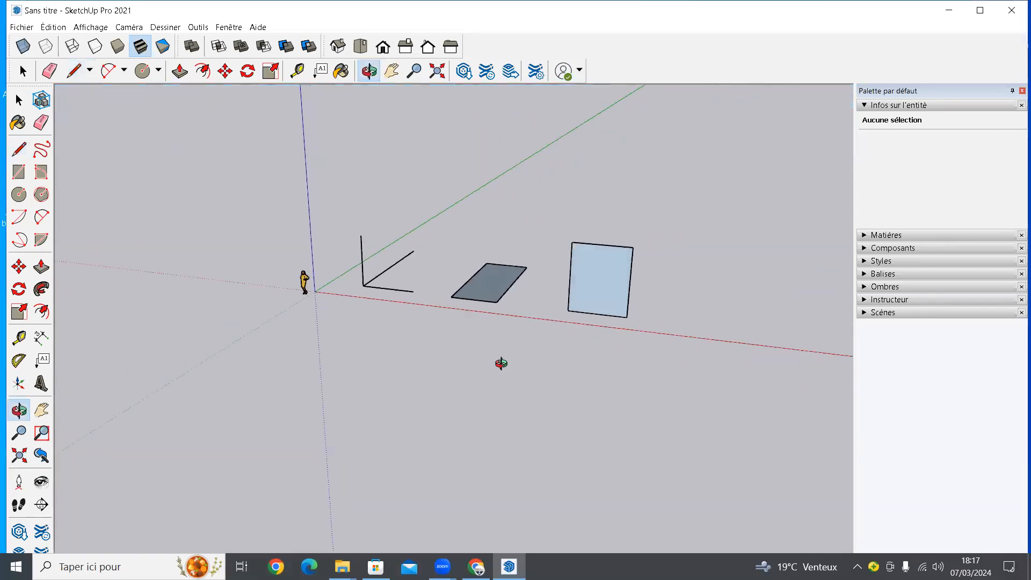
{"action": "left_click", "coordinate": [41, 151]}
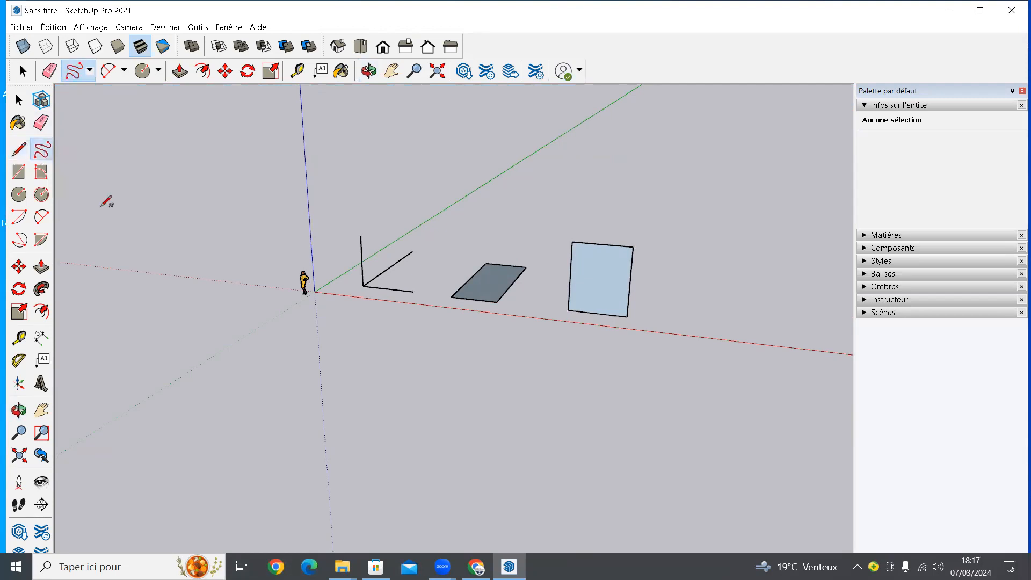
{"action": "mouse_move", "coordinate": [656, 317]}
{"action": "left_mouse_down"}
{"action": "mouse_move", "coordinate": [666, 279]}
{"action": "mouse_move", "coordinate": [814, 346]}
{"action": "mouse_move", "coordinate": [825, 232]}
{"action": "left_mouse_up"}
{"action": "mouse_move", "coordinate": [682, 247]}
{"action": "left_mouse_down"}
{"action": "mouse_move", "coordinate": [710, 233]}
{"action": "mouse_move", "coordinate": [681, 187]}
{"action": "mouse_move", "coordinate": [643, 192]}
{"action": "left_mouse_up"}
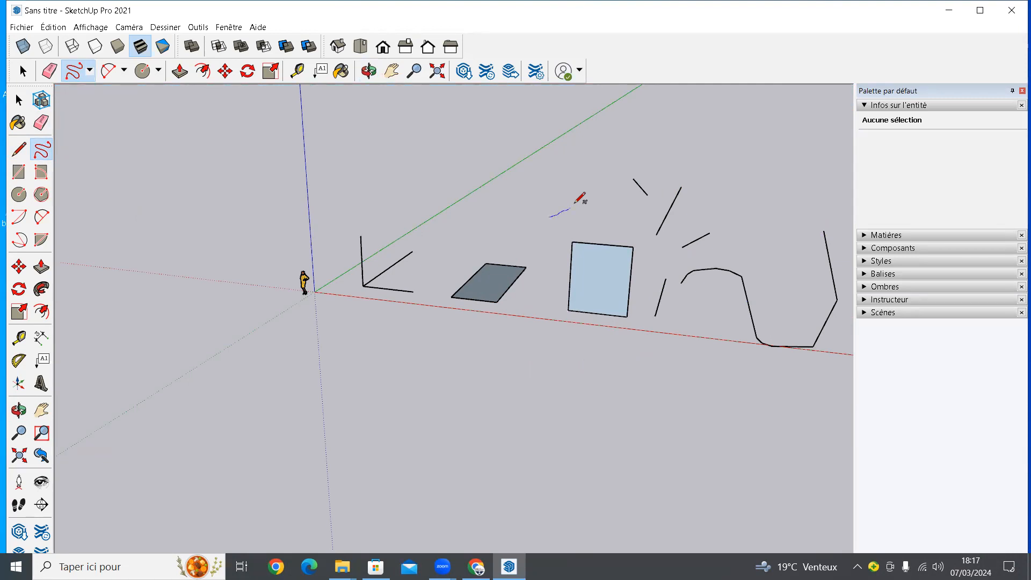
{"action": "left_click_drag", "start_coordinate": [583, 197], "coordinate": [532, 185]}
{"action": "mouse_move", "coordinate": [414, 223]}
{"action": "left_mouse_down"}
{"action": "mouse_move", "coordinate": [421, 204]}
{"action": "mouse_move", "coordinate": [463, 217]}
{"action": "mouse_move", "coordinate": [490, 193]}
{"action": "left_mouse_up"}
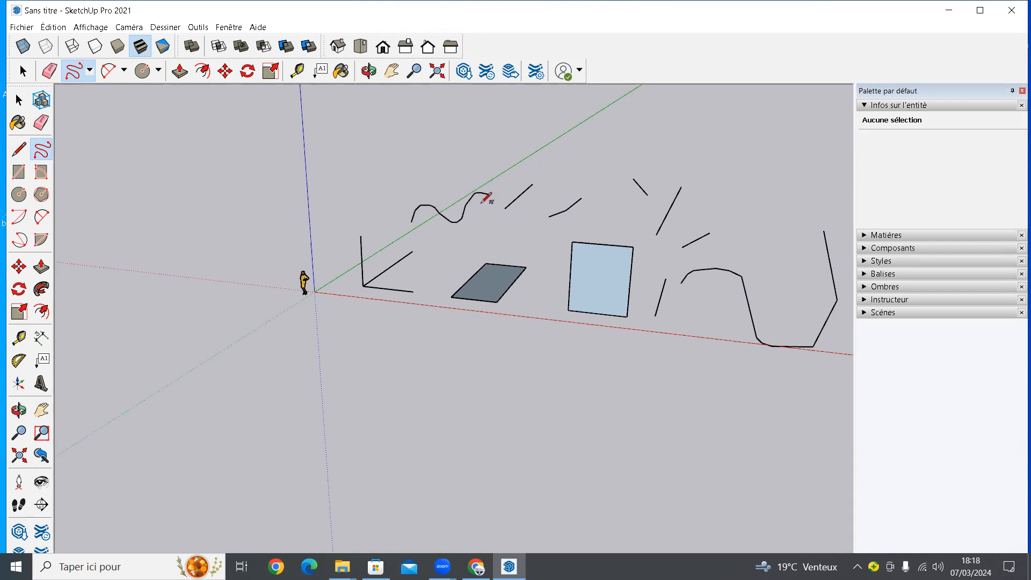
Step: Draw a closed freehand outline around both rectangles, and add long wavy freehand curves behind it
{"action": "mouse_move", "coordinate": [434, 267]}
{"action": "left_mouse_down"}
{"action": "mouse_move", "coordinate": [460, 236]}
{"action": "mouse_move", "coordinate": [551, 216]}
{"action": "mouse_move", "coordinate": [629, 220]}
{"action": "mouse_move", "coordinate": [653, 299]}
{"action": "mouse_move", "coordinate": [537, 375]}
{"action": "mouse_move", "coordinate": [434, 268]}
{"action": "left_mouse_up"}
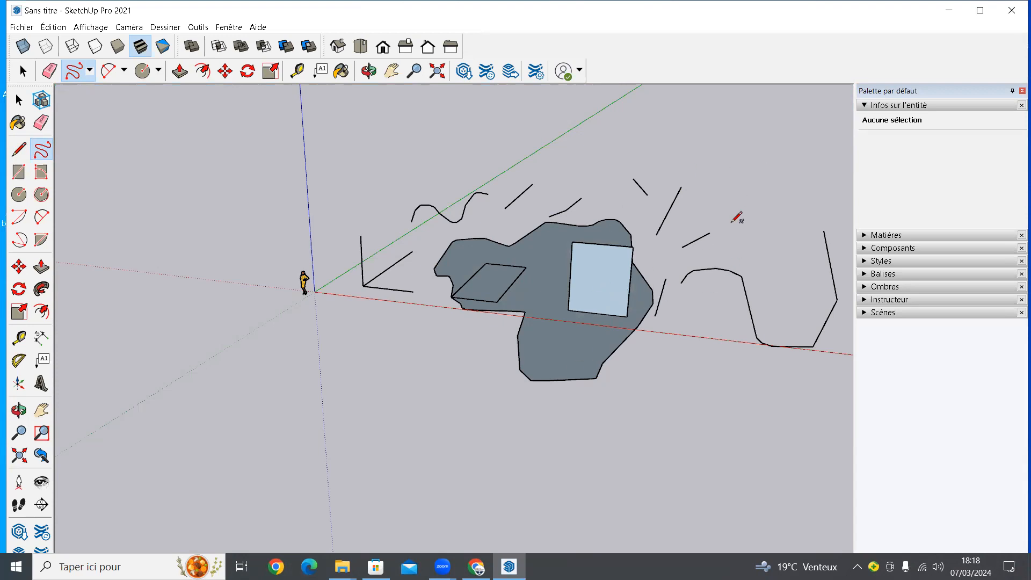
{"action": "mouse_move", "coordinate": [372, 203]}
{"action": "left_mouse_down"}
{"action": "mouse_move", "coordinate": [438, 173]}
{"action": "mouse_move", "coordinate": [561, 186]}
{"action": "mouse_move", "coordinate": [657, 153]}
{"action": "left_mouse_up"}
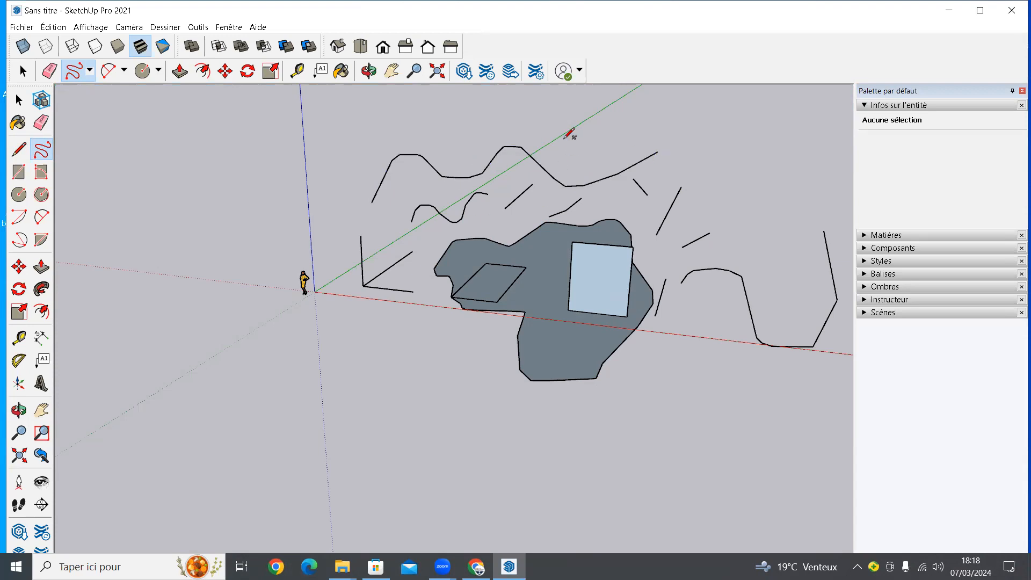
{"action": "mouse_move", "coordinate": [563, 149]}
{"action": "left_mouse_down"}
{"action": "mouse_move", "coordinate": [742, 109]}
{"action": "mouse_move", "coordinate": [813, 172]}
{"action": "mouse_move", "coordinate": [819, 149]}
{"action": "left_mouse_up"}
Step: Draw a series of wavy freehand curves on the ground around and in front of the origin
{"action": "mouse_move", "coordinate": [304, 317]}
{"action": "middle_mouse_down"}
{"action": "mouse_move", "coordinate": [483, 345]}
{"action": "mouse_move", "coordinate": [582, 288]}
{"action": "mouse_move", "coordinate": [589, 246]}
{"action": "mouse_move", "coordinate": [517, 288]}
{"action": "mouse_move", "coordinate": [516, 252]}
{"action": "middle_mouse_up"}
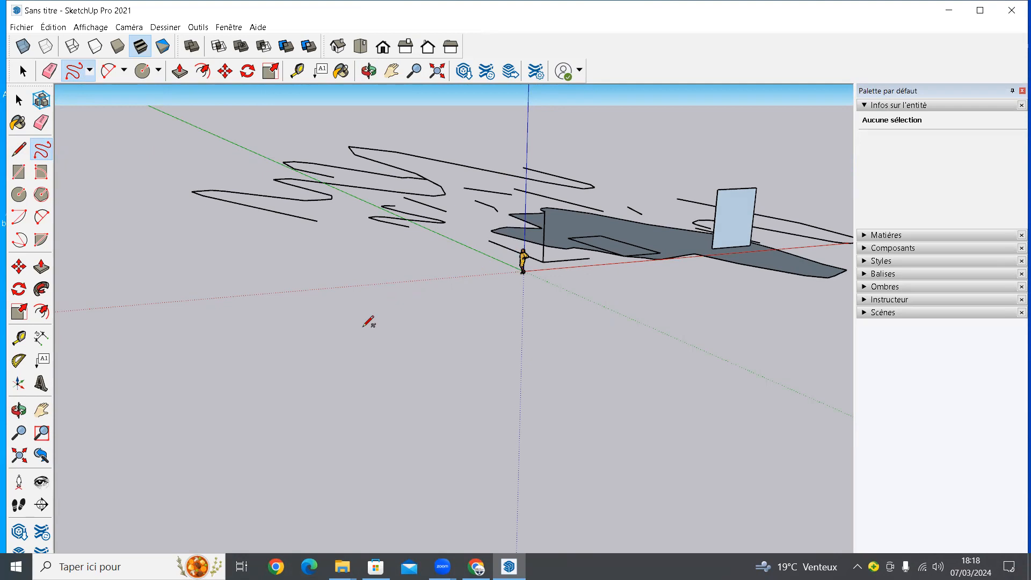
{"action": "mouse_move", "coordinate": [361, 332]}
{"action": "left_mouse_down"}
{"action": "mouse_move", "coordinate": [390, 294]}
{"action": "mouse_move", "coordinate": [411, 325]}
{"action": "mouse_move", "coordinate": [491, 321]}
{"action": "mouse_move", "coordinate": [560, 292]}
{"action": "mouse_move", "coordinate": [621, 308]}
{"action": "left_mouse_up"}
{"action": "left_click_drag", "start_coordinate": [387, 303], "coordinate": [504, 235]}
{"action": "mouse_move", "coordinate": [510, 302]}
{"action": "left_mouse_down"}
{"action": "mouse_move", "coordinate": [421, 326]}
{"action": "mouse_move", "coordinate": [419, 372]}
{"action": "left_mouse_up"}
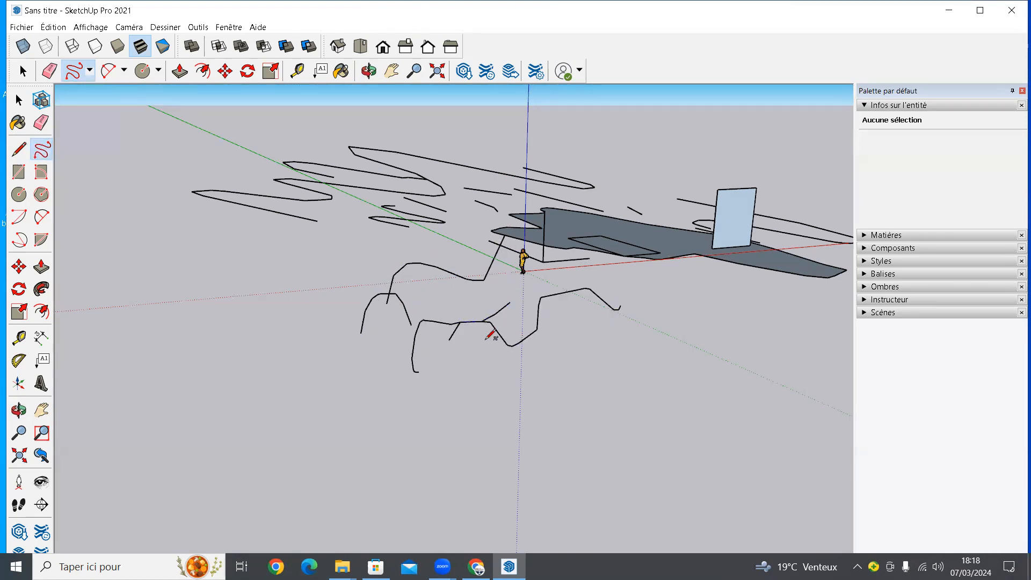
{"action": "mouse_move", "coordinate": [515, 311]}
{"action": "middle_mouse_down"}
{"action": "mouse_move", "coordinate": [484, 383]}
{"action": "mouse_move", "coordinate": [518, 360]}
{"action": "mouse_move", "coordinate": [539, 325]}
{"action": "middle_mouse_up"}
{"action": "mouse_move", "coordinate": [550, 326]}
{"action": "left_mouse_down"}
{"action": "mouse_move", "coordinate": [626, 359]}
{"action": "mouse_move", "coordinate": [674, 336]}
{"action": "left_mouse_up"}
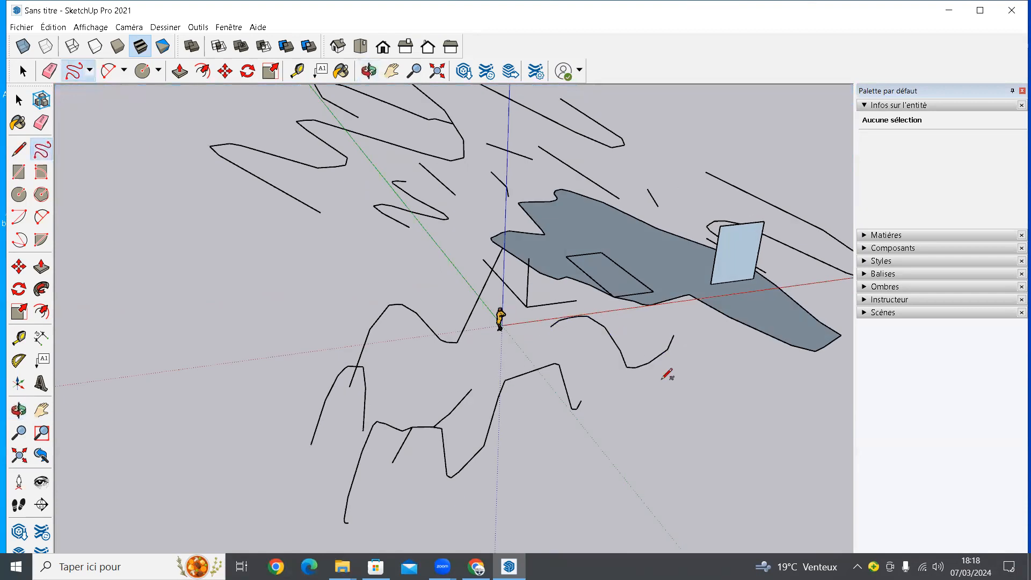
{"action": "mouse_move", "coordinate": [654, 402]}
{"action": "left_mouse_down"}
{"action": "mouse_move", "coordinate": [746, 371]}
{"action": "mouse_move", "coordinate": [698, 315]}
{"action": "mouse_move", "coordinate": [687, 320]}
{"action": "left_mouse_up"}
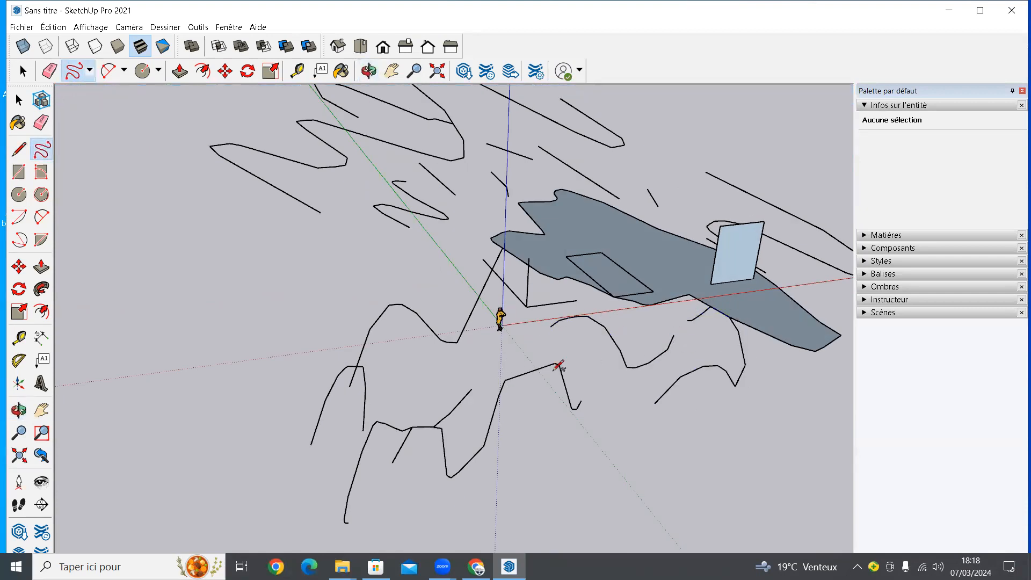
Step: Draw two freehand squiggles on the upright rectangle's face and a wavy curve on the ground behind it
{"action": "left_click_drag", "start_coordinate": [725, 259], "coordinate": [754, 240]}
{"action": "mouse_move", "coordinate": [724, 280]}
{"action": "left_mouse_down"}
{"action": "mouse_move", "coordinate": [746, 263]}
{"action": "mouse_move", "coordinate": [752, 273]}
{"action": "left_mouse_up"}
{"action": "mouse_move", "coordinate": [665, 165]}
{"action": "left_mouse_down"}
{"action": "mouse_move", "coordinate": [678, 145]}
{"action": "mouse_move", "coordinate": [704, 155]}
{"action": "mouse_move", "coordinate": [736, 136]}
{"action": "left_mouse_up"}
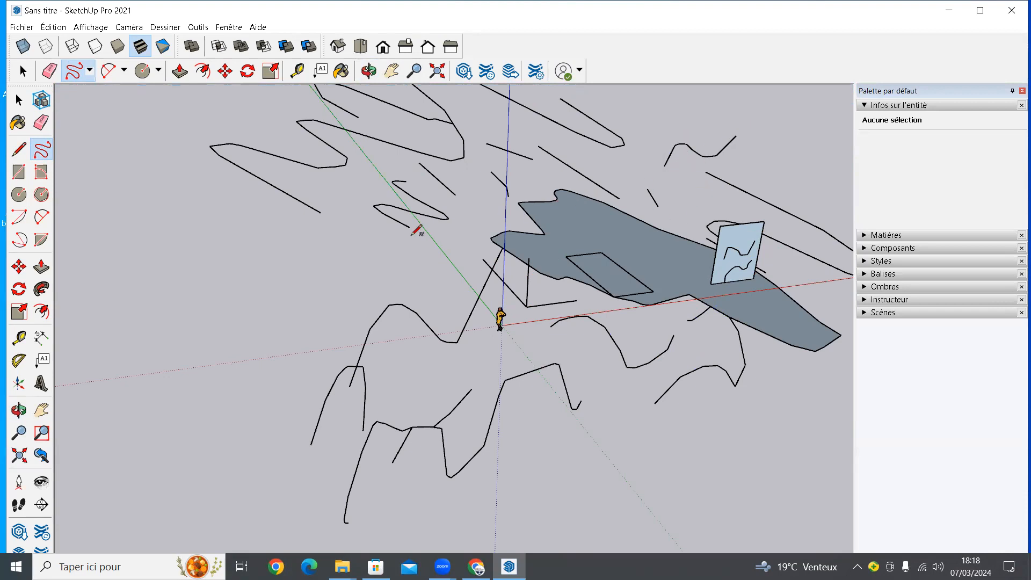
Step: Add two more freehand curves on the ground near the green axis and another squiggle on the upright rectangle's face
{"action": "mouse_move", "coordinate": [284, 278]}
{"action": "left_mouse_down"}
{"action": "mouse_move", "coordinate": [319, 283]}
{"action": "mouse_move", "coordinate": [347, 263]}
{"action": "left_mouse_up"}
{"action": "scroll", "coordinate": [490, 305], "scroll_direction": "down", "scroll_amount": 3}
{"action": "key", "text": "o"}
{"action": "mouse_move", "coordinate": [478, 305]}
{"action": "left_mouse_down"}
{"action": "mouse_move", "coordinate": [353, 165]}
{"action": "mouse_move", "coordinate": [524, 303]}
{"action": "left_mouse_up"}
{"action": "middle_click_drag", "start_coordinate": [525, 303], "coordinate": [540, 298]}
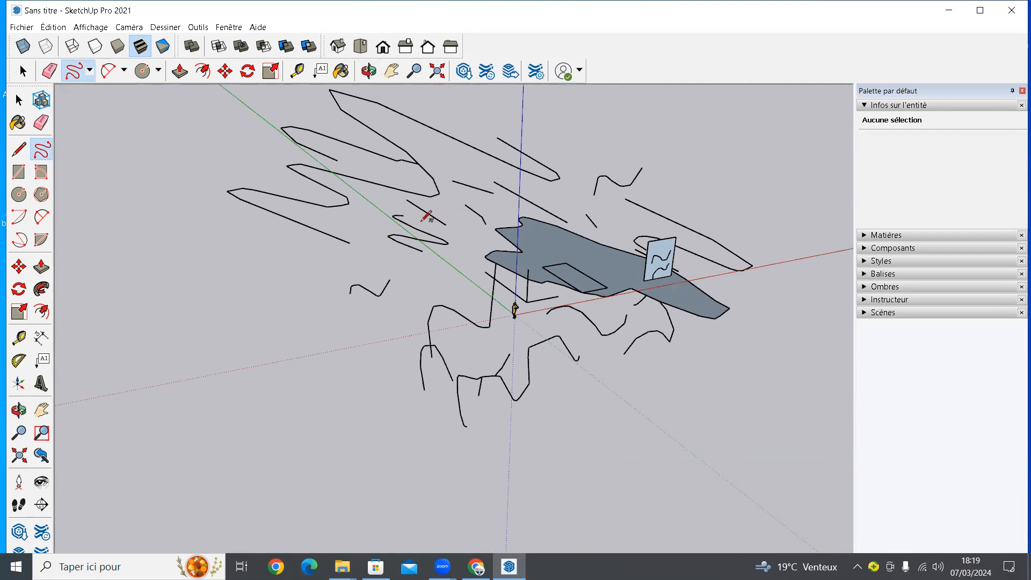
{"action": "left_click_drag", "start_coordinate": [413, 296], "coordinate": [484, 218]}
{"action": "left_click_drag", "start_coordinate": [660, 250], "coordinate": [664, 259]}
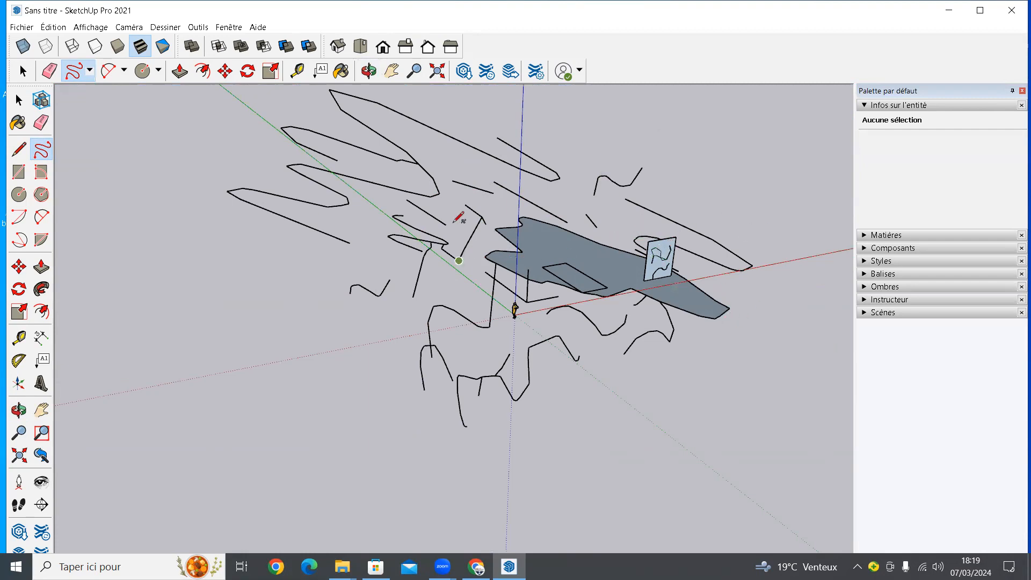
Step: Select all the drawn lines and faces together with the human figure using a selection window
{"action": "mouse_move", "coordinate": [488, 268]}
{"action": "middle_mouse_down"}
{"action": "mouse_move", "coordinate": [408, 290]}
{"action": "mouse_move", "coordinate": [272, 301]}
{"action": "mouse_move", "coordinate": [345, 289]}
{"action": "mouse_move", "coordinate": [466, 245]}
{"action": "middle_mouse_up"}
{"action": "scroll", "coordinate": [466, 244], "scroll_direction": "up", "scroll_amount": 3}
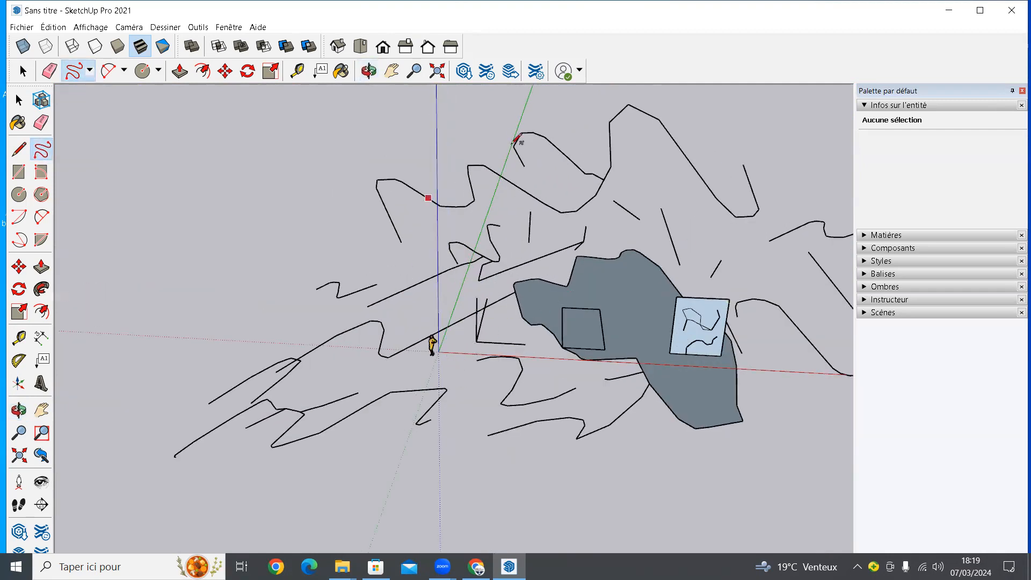
{"action": "scroll", "coordinate": [537, 280], "scroll_direction": "down", "scroll_amount": 2}
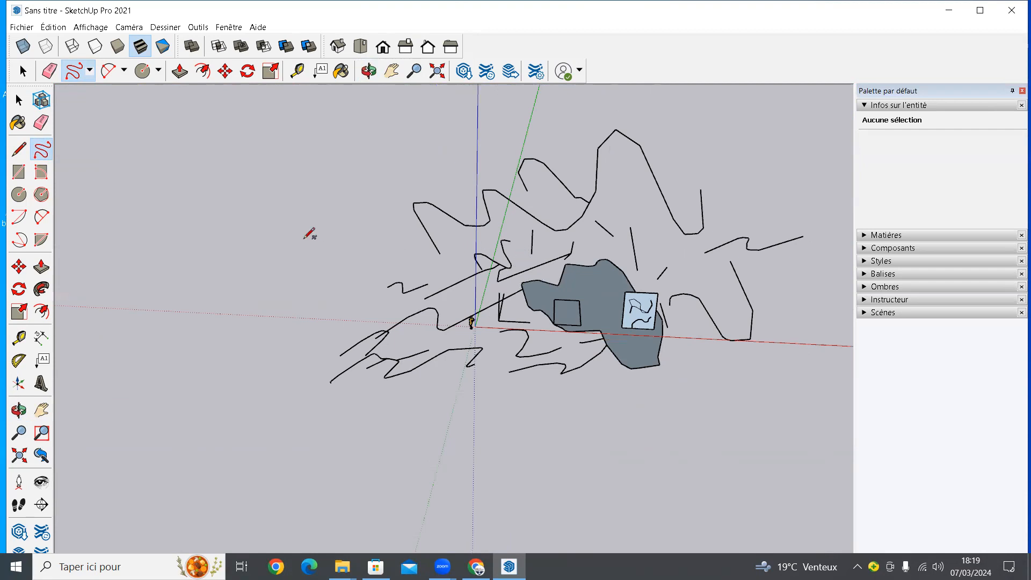
{"action": "key", "text": "space"}
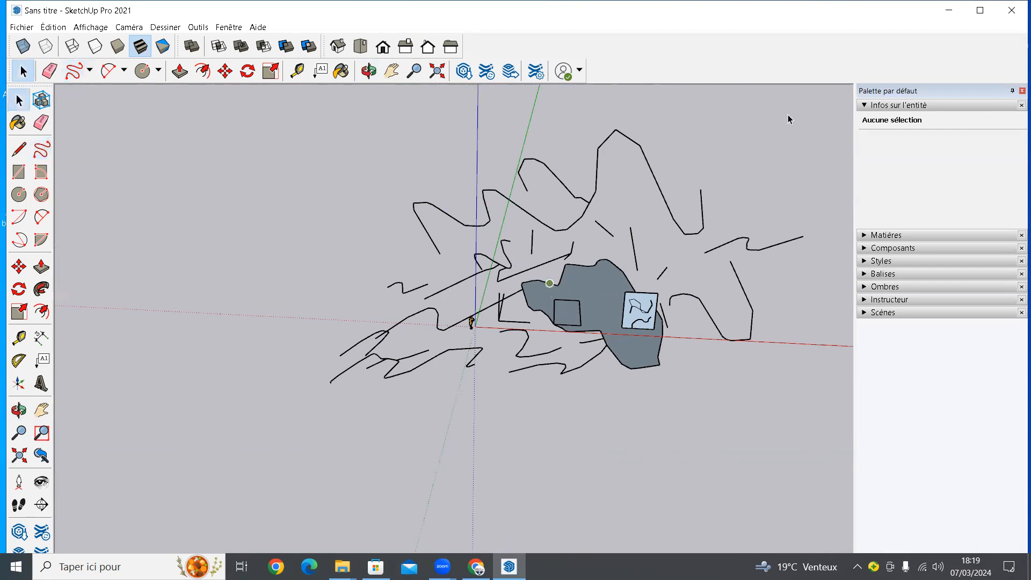
{"action": "left_click_drag", "start_coordinate": [424, 364], "coordinate": [357, 417]}
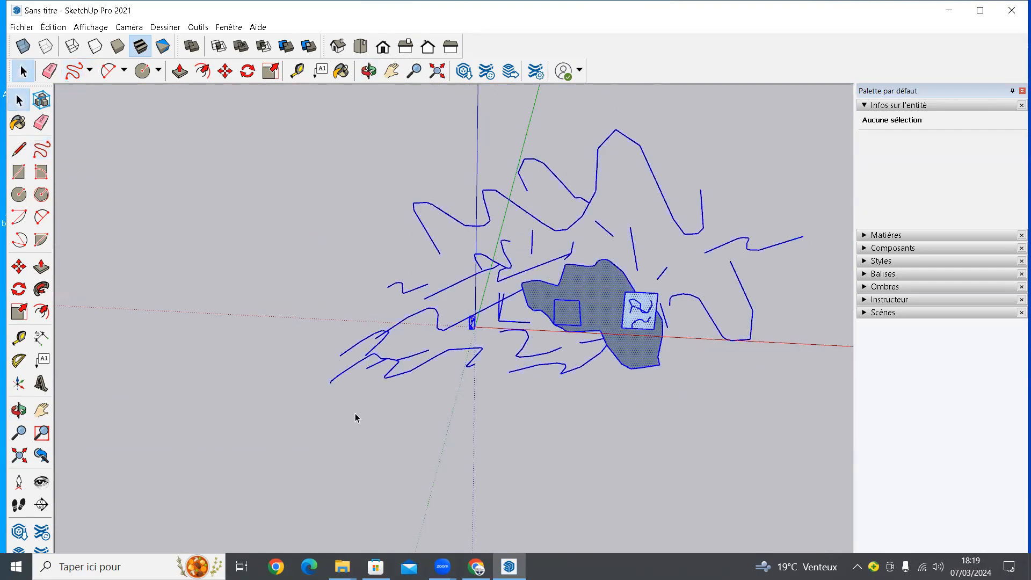
{"action": "middle_click_drag", "start_coordinate": [612, 322], "coordinate": [565, 280]}
{"action": "scroll", "coordinate": [564, 281], "scroll_direction": "up", "scroll_amount": 3}
{"action": "scroll", "coordinate": [563, 299], "scroll_direction": "up", "scroll_amount": 3}
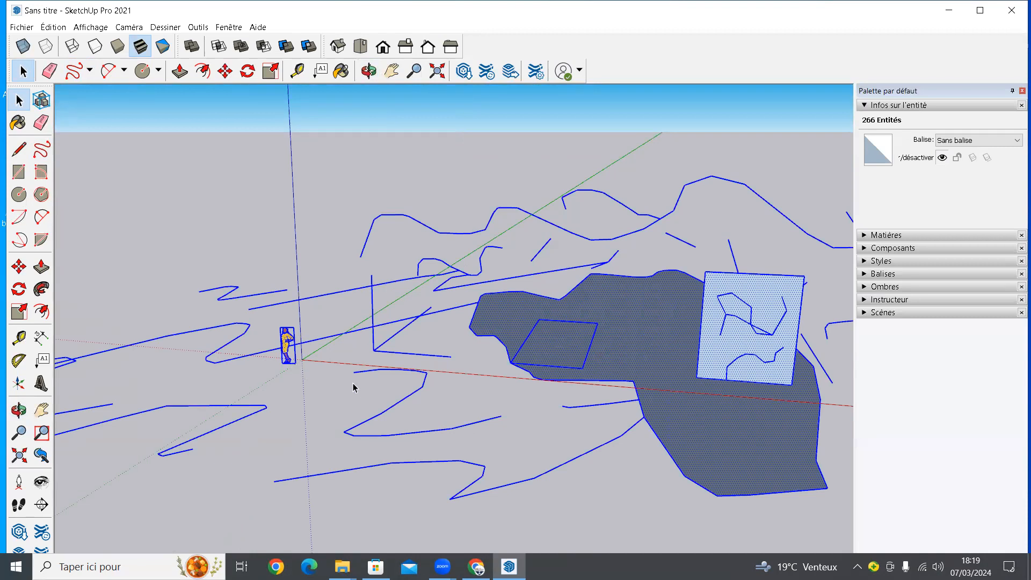
{"action": "scroll", "coordinate": [343, 363], "scroll_direction": "down", "scroll_amount": 2}
{"action": "middle_click_drag", "start_coordinate": [344, 362], "coordinate": [332, 374]}
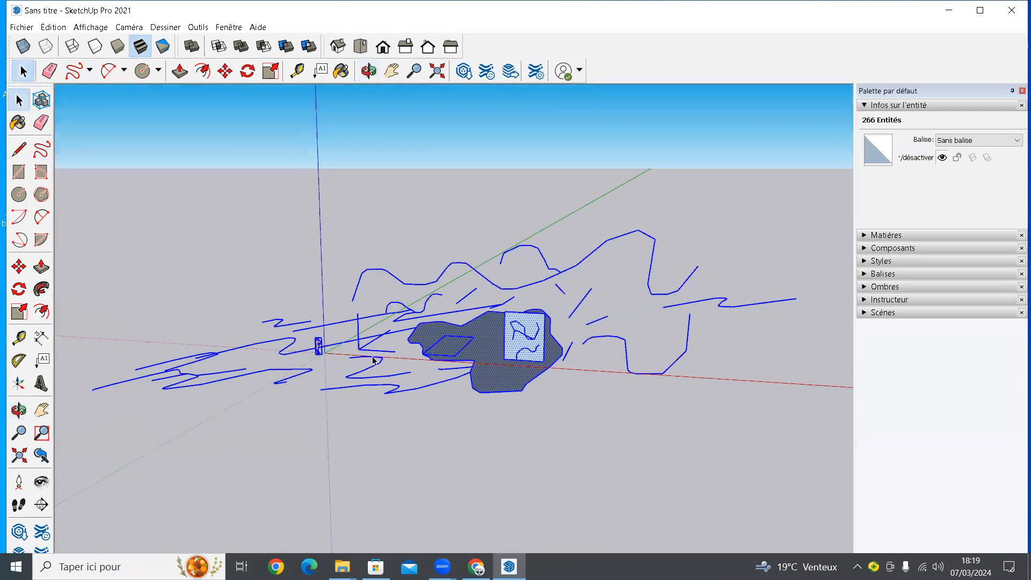
Step: Delete the drawn lines and faces in successive batches with crossing selection windows, leaving out the human figure
{"action": "left_click", "coordinate": [675, 241]}
{"action": "left_click_drag", "start_coordinate": [752, 208], "coordinate": [487, 286]}
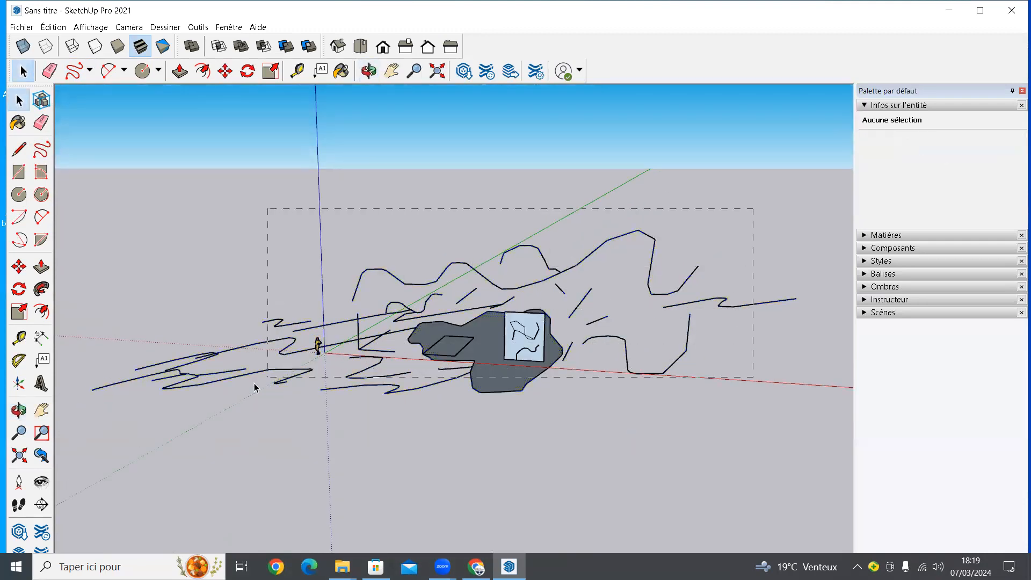
{"action": "left_click_drag", "start_coordinate": [161, 435], "coordinate": [263, 408]}
{"action": "left_click", "coordinate": [321, 411]}
{"action": "left_click_drag", "start_coordinate": [363, 403], "coordinate": [337, 430]}
{"action": "key", "text": "Delete"}
{"action": "mouse_move", "coordinate": [204, 354]}
{"action": "left_mouse_down"}
{"action": "mouse_move", "coordinate": [206, 395]}
{"action": "mouse_move", "coordinate": [184, 409]}
{"action": "left_mouse_up"}
{"action": "key", "text": "Delete"}
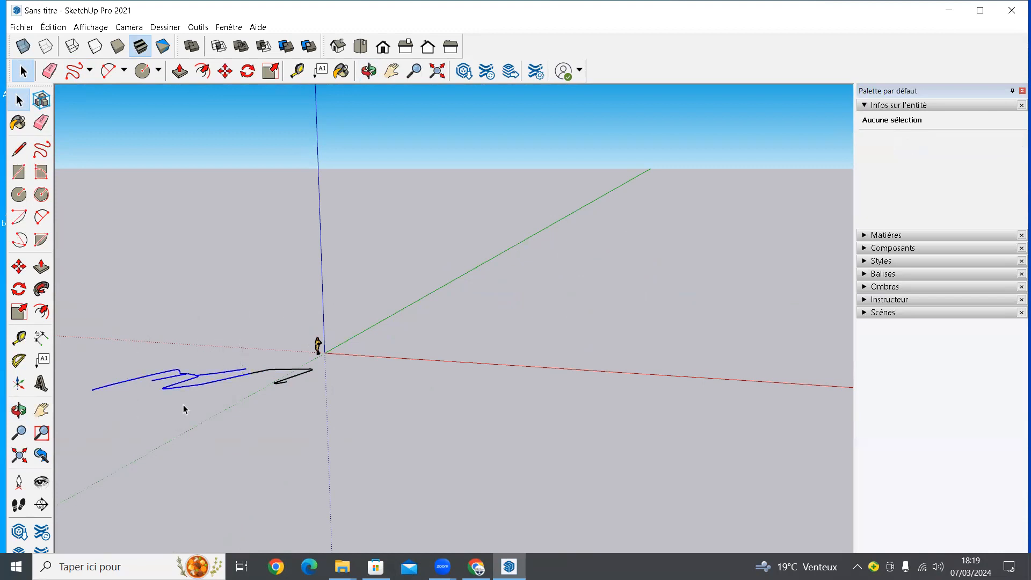
{"action": "key", "text": "Delete"}
{"action": "left_click_drag", "start_coordinate": [315, 362], "coordinate": [220, 407]}
{"action": "key", "text": "Delete"}
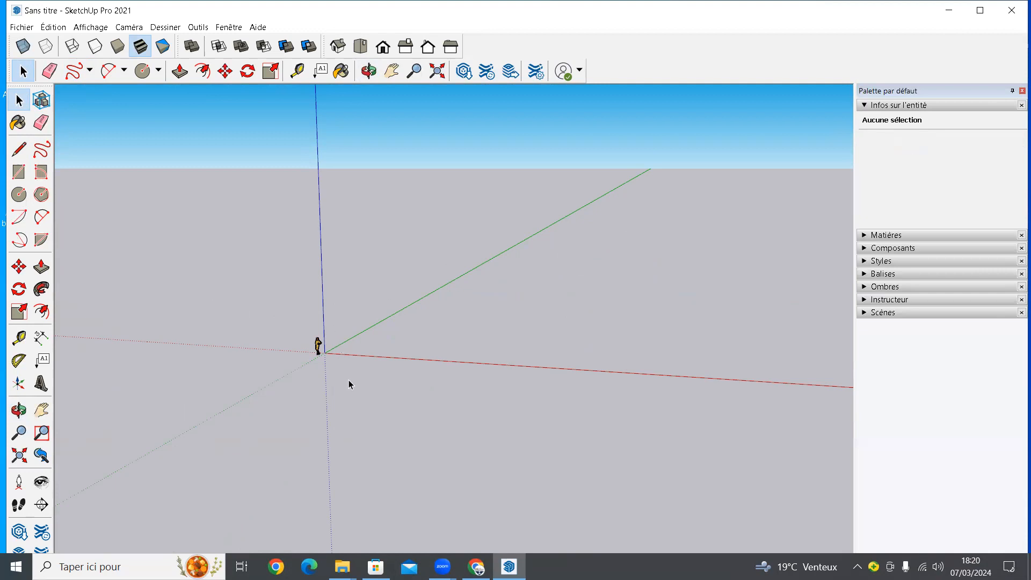
Step: Undo the successive batch deletions to restore the drawn lines and faces
{"action": "key", "text": "ctrl+z"}
{"action": "key", "text": "ctrl+z"}
{"action": "key", "text": "ctrl+z"}
{"action": "key", "text": "ctrl+z"}
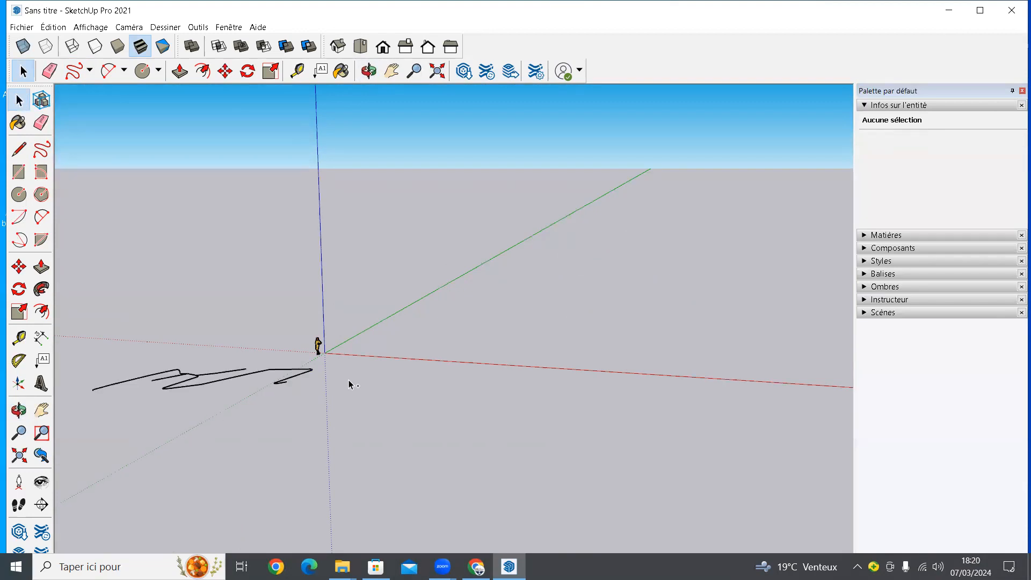
Step: Select the human figure, invert the selection, and delete everything else in the model
{"action": "middle_click_drag", "start_coordinate": [343, 358], "coordinate": [429, 353]}
{"action": "scroll", "coordinate": [402, 356], "scroll_direction": "up", "scroll_amount": 4}
{"action": "scroll", "coordinate": [317, 342], "scroll_direction": "up", "scroll_amount": 1}
{"action": "left_click", "coordinate": [327, 337]}
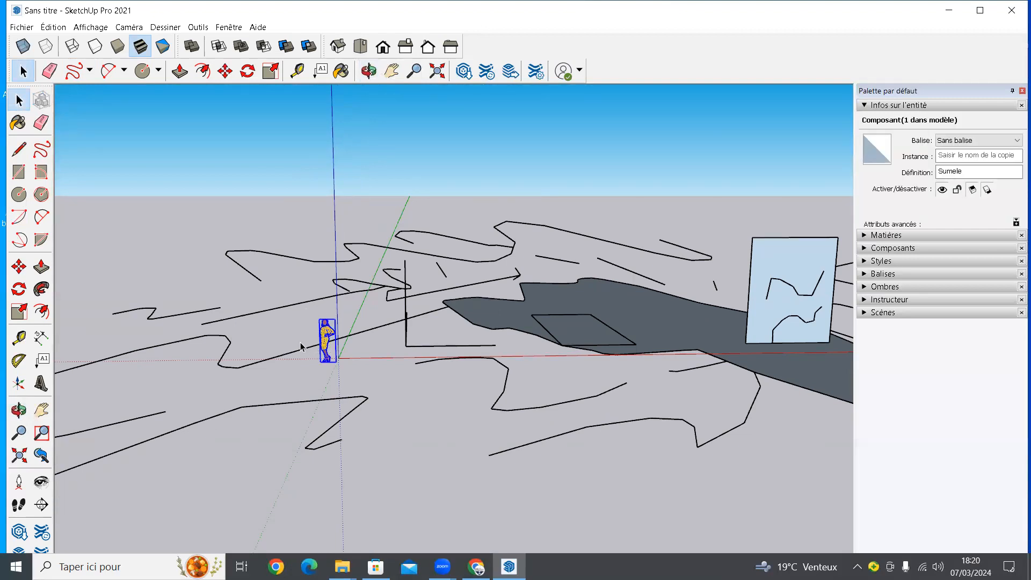
{"action": "right_click", "coordinate": [327, 333]}
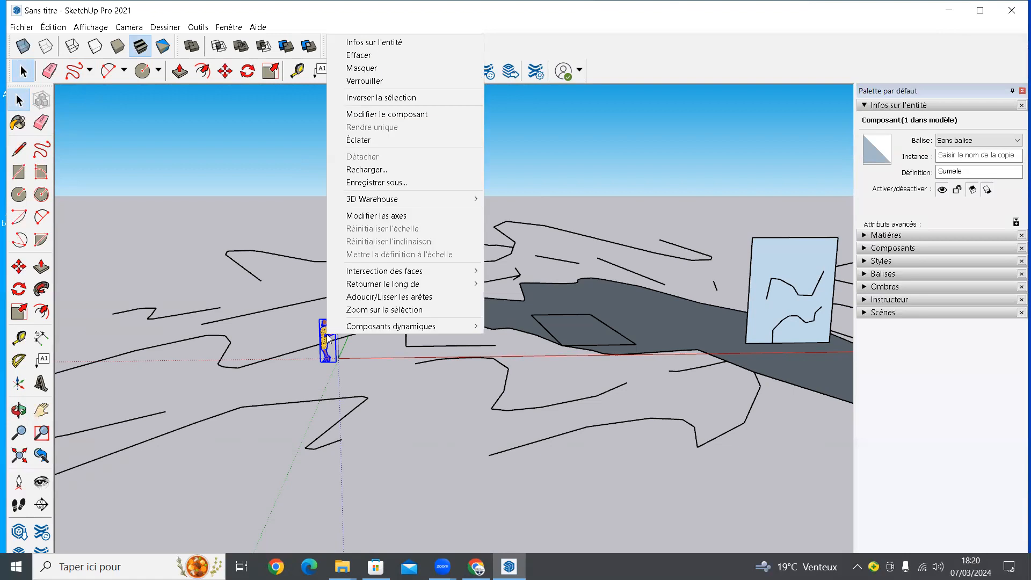
{"action": "right_click", "coordinate": [322, 339]}
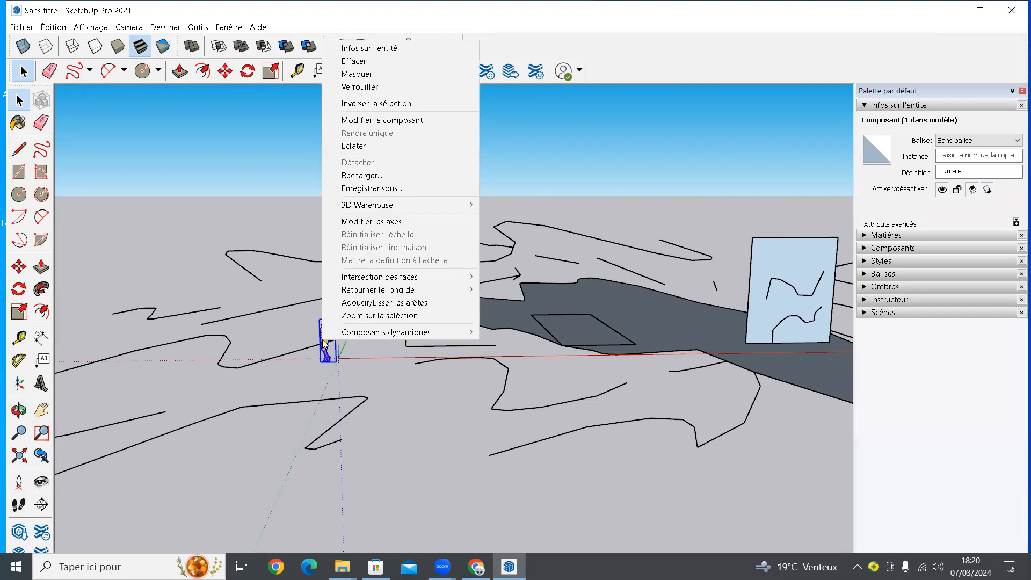
{"action": "left_click", "coordinate": [384, 362]}
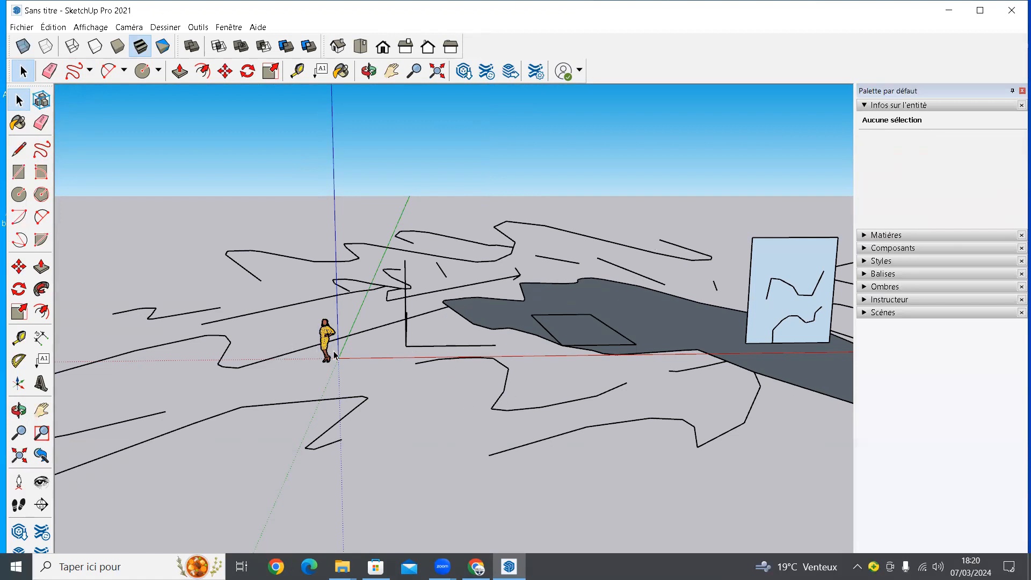
{"action": "right_click", "coordinate": [328, 336]}
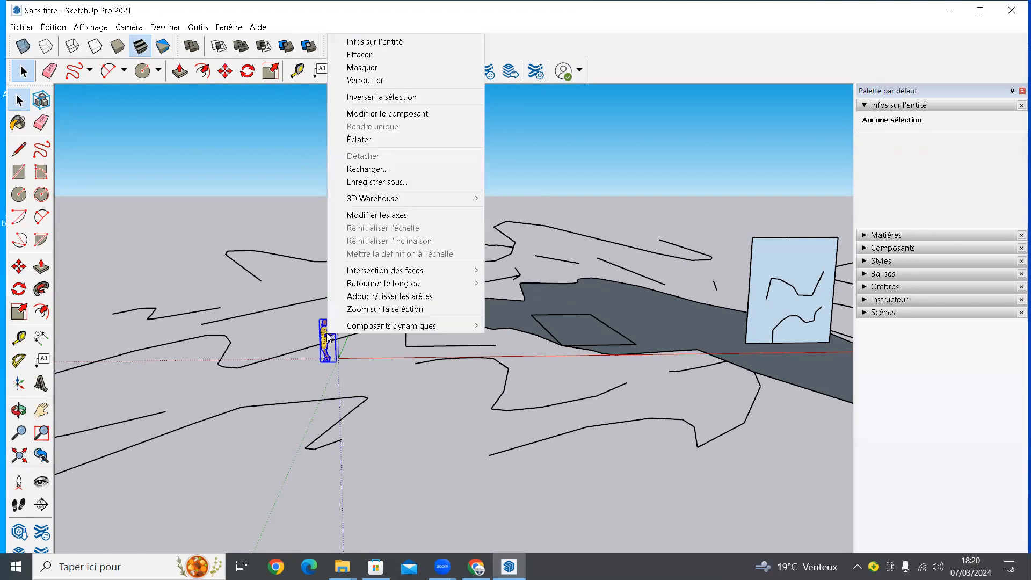
{"action": "left_click", "coordinate": [375, 98]}
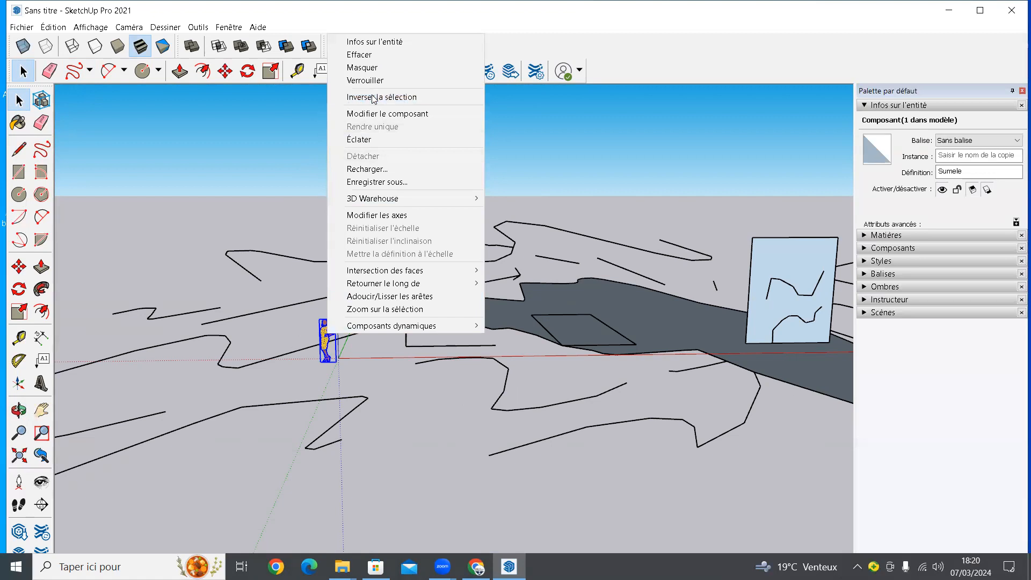
{"action": "scroll", "coordinate": [418, 312], "scroll_direction": "down", "scroll_amount": 2}
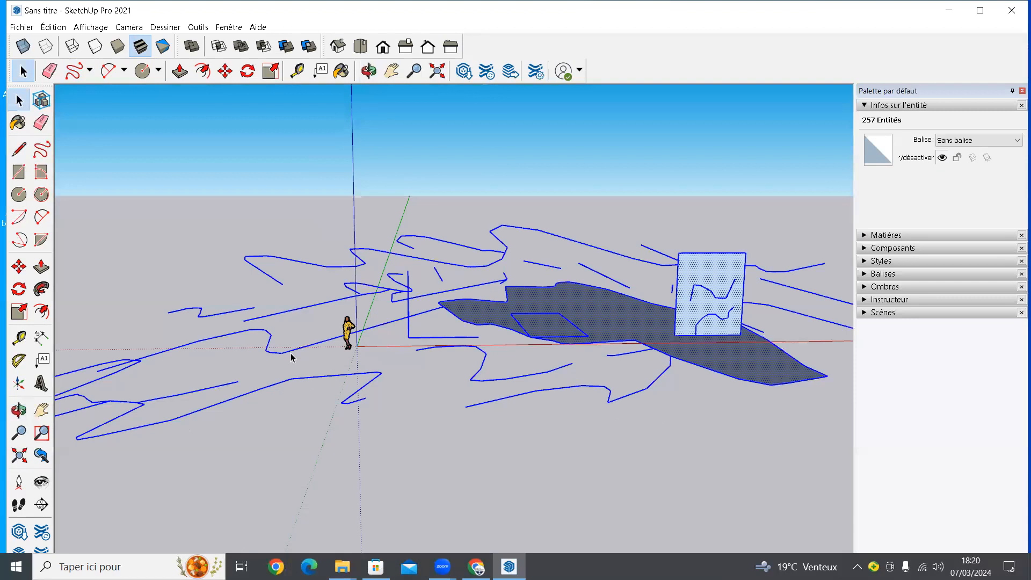
{"action": "key", "text": "Delete"}
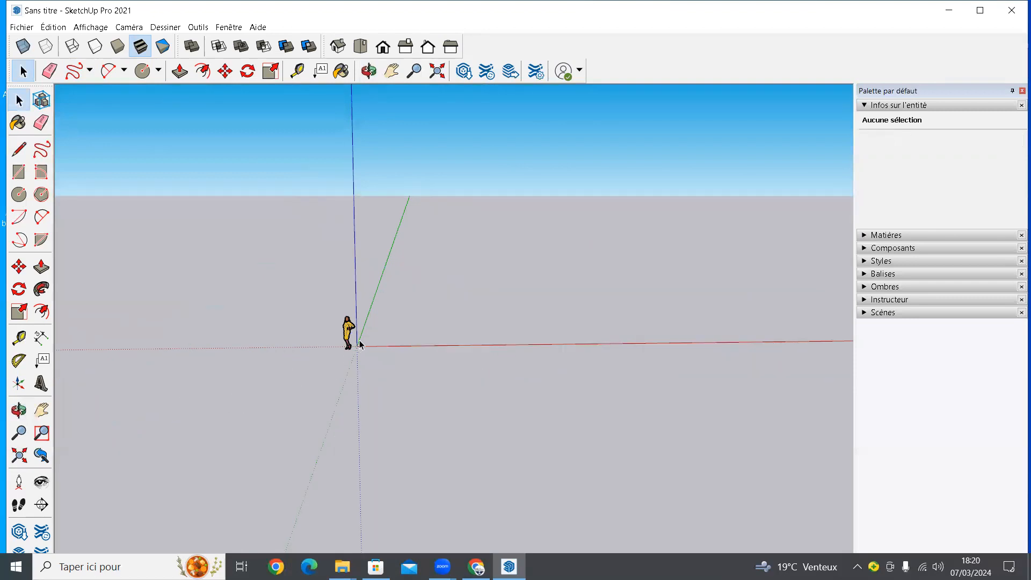
Step: Look through the commands available for the human figure, and undo the deletion of the drawn lines and faces
{"action": "right_click", "coordinate": [346, 325]}
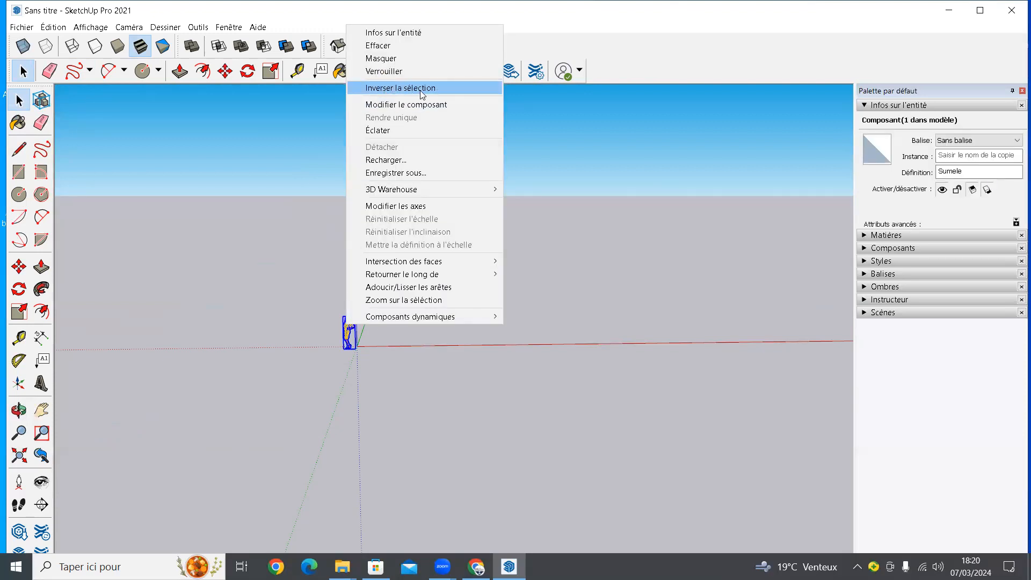
{"action": "mouse_move", "coordinate": [457, 316]}
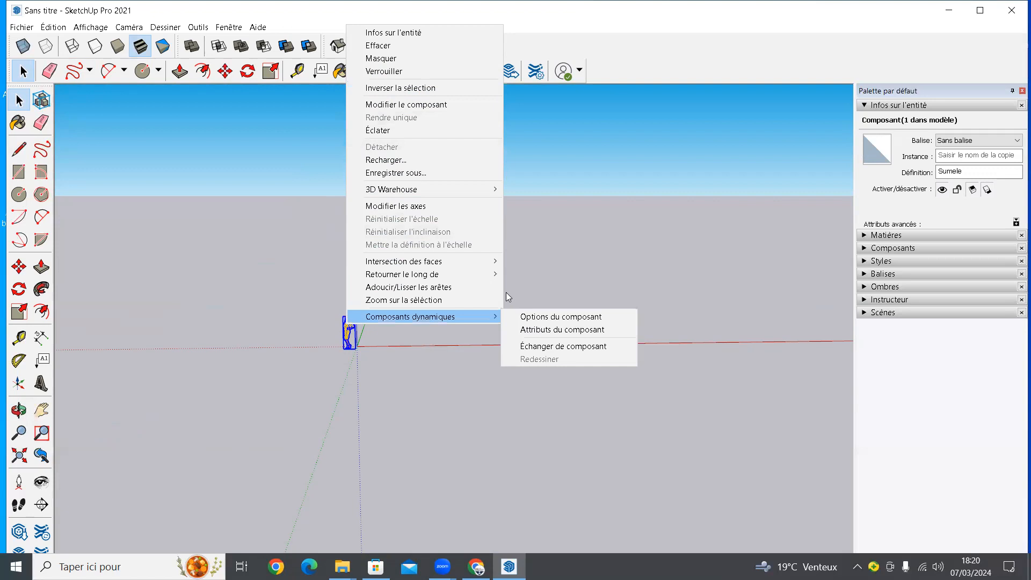
{"action": "left_click", "coordinate": [623, 243]}
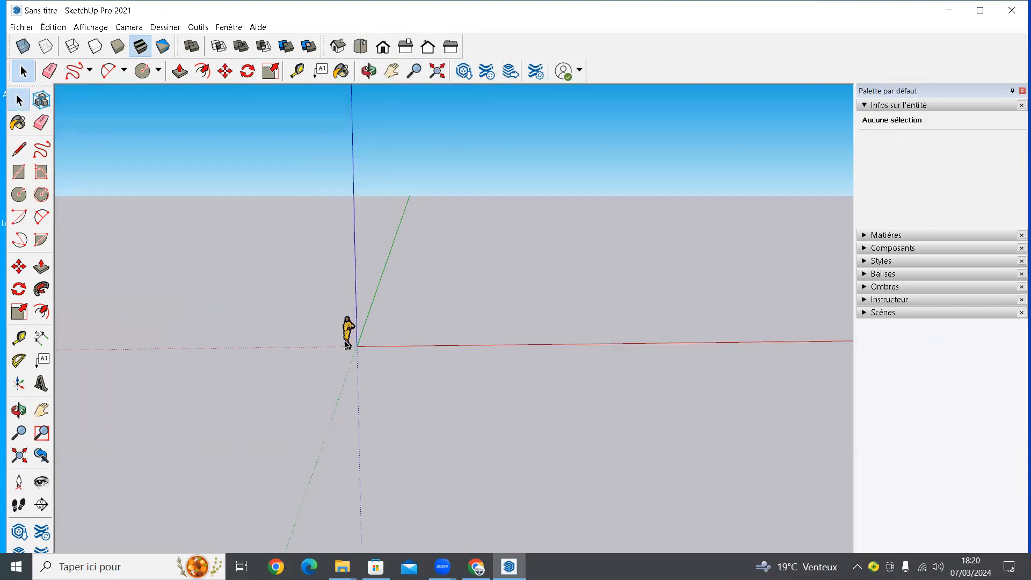
{"action": "middle_click_drag", "start_coordinate": [363, 359], "coordinate": [347, 339]}
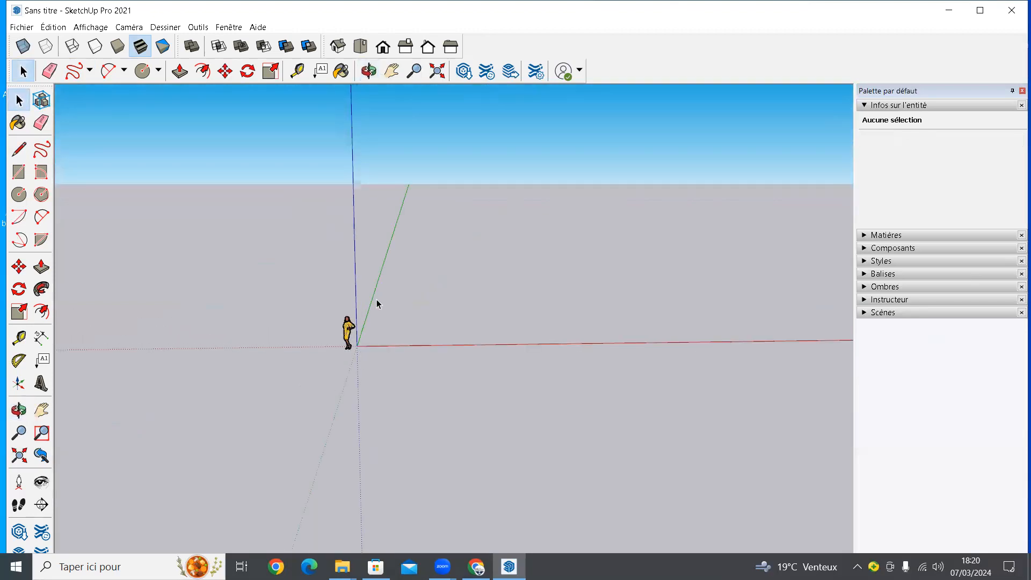
{"action": "key", "text": "ctrl+z"}
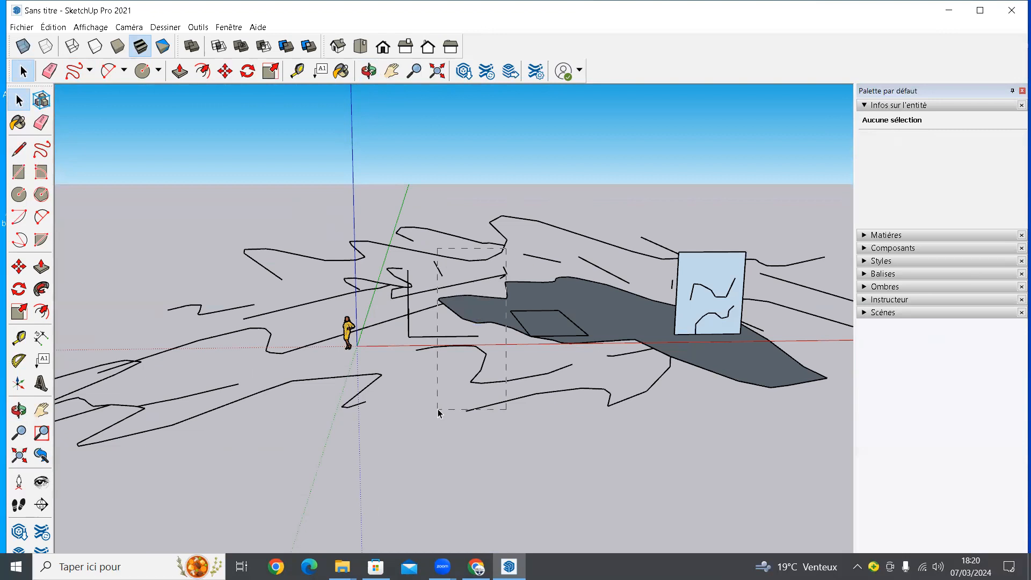
Step: Delete part of the drawn lines and ground faces near the red axis in two batches using crossing selection windows
{"action": "left_click_drag", "start_coordinate": [439, 413], "coordinate": [439, 411]}
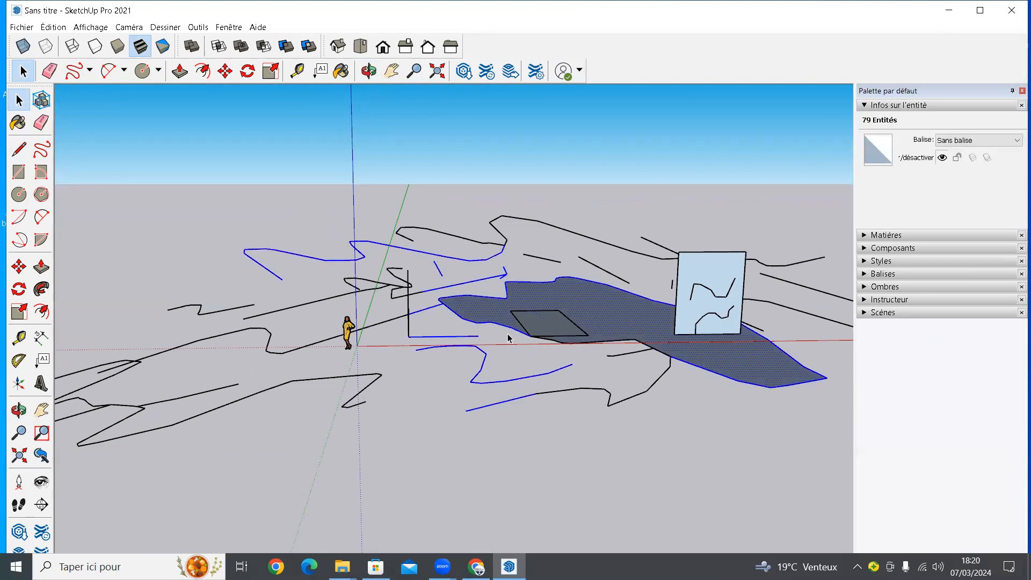
{"action": "key", "text": "Delete"}
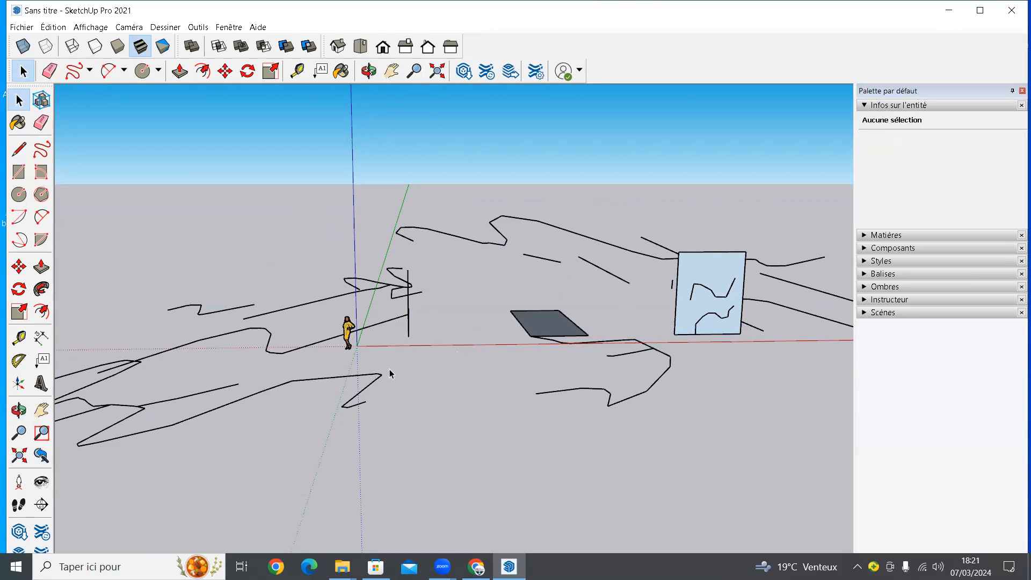
{"action": "left_click_drag", "start_coordinate": [392, 395], "coordinate": [392, 395]}
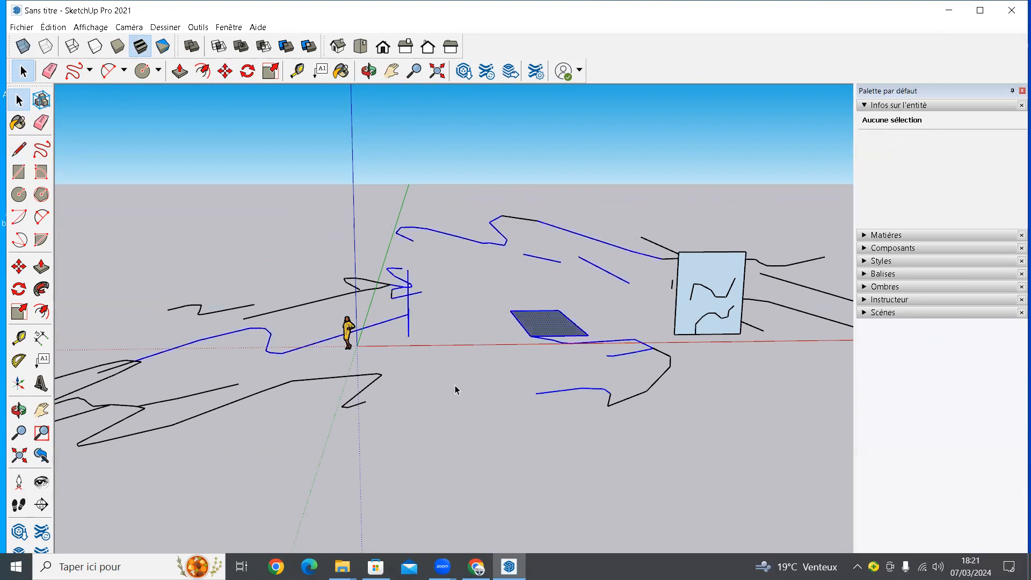
{"action": "key", "text": "Delete"}
Step: Delete all remaining drawn geometry by inverting the selection from the human figure
{"action": "right_click", "coordinate": [353, 320]}
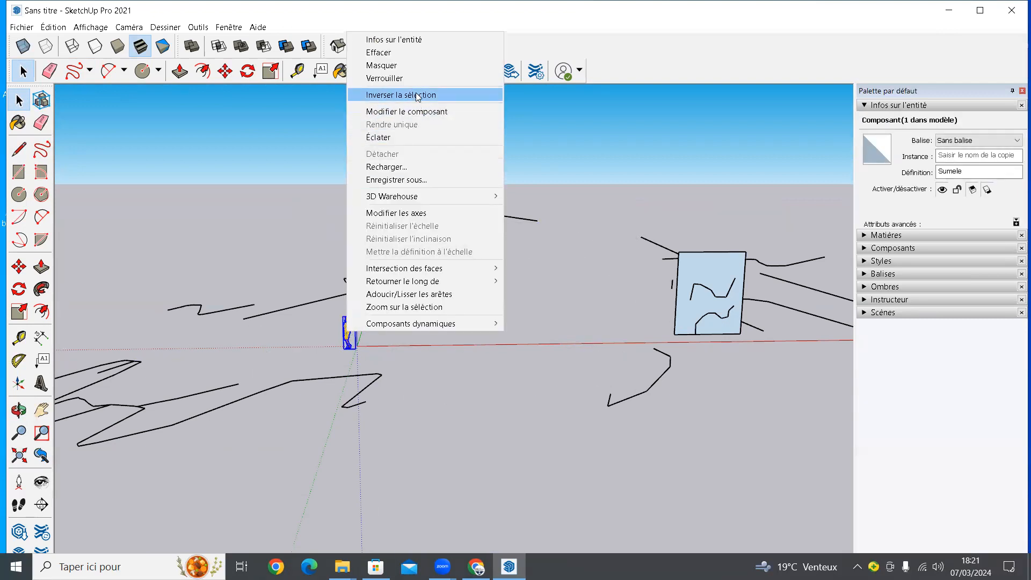
{"action": "left_click", "coordinate": [424, 95]}
{"action": "key", "text": "Delete"}
{"action": "middle_click_drag", "start_coordinate": [430, 370], "coordinate": [410, 359]}
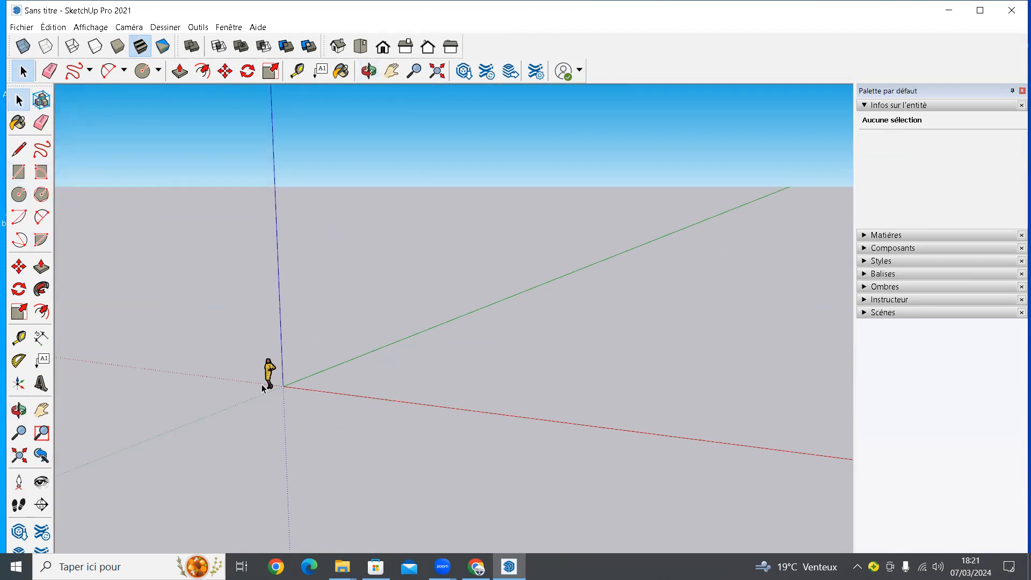
Step: Activate the Line tool and reposition the program window so the length field is visible
{"action": "left_click", "coordinate": [18, 172]}
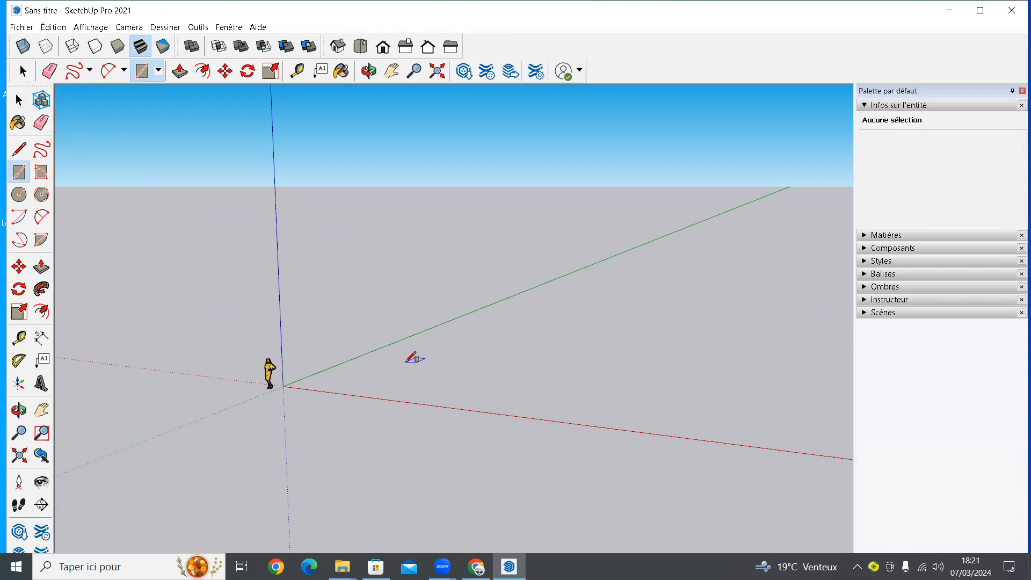
{"action": "left_click", "coordinate": [20, 150]}
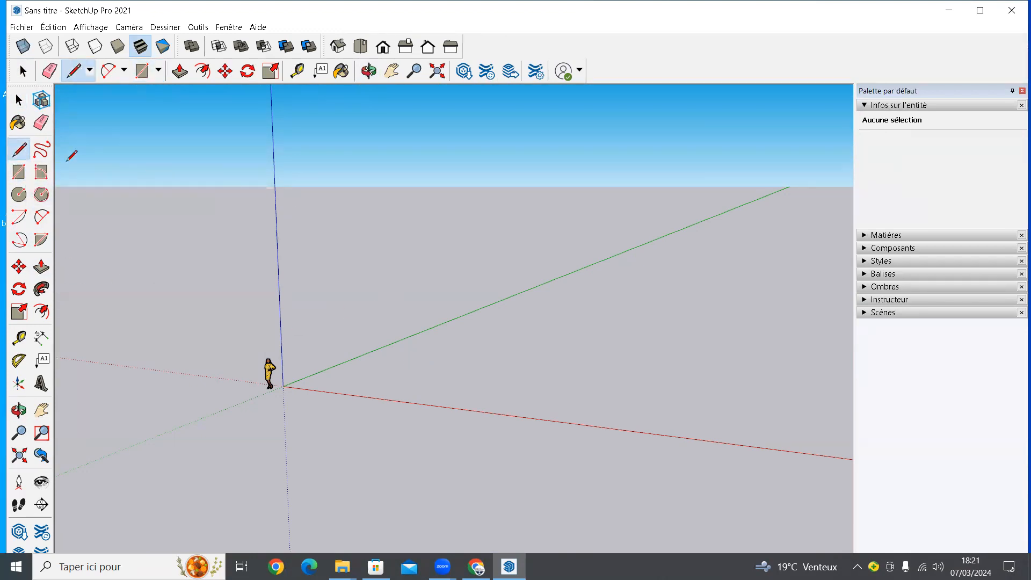
{"action": "left_click", "coordinate": [397, 376]}
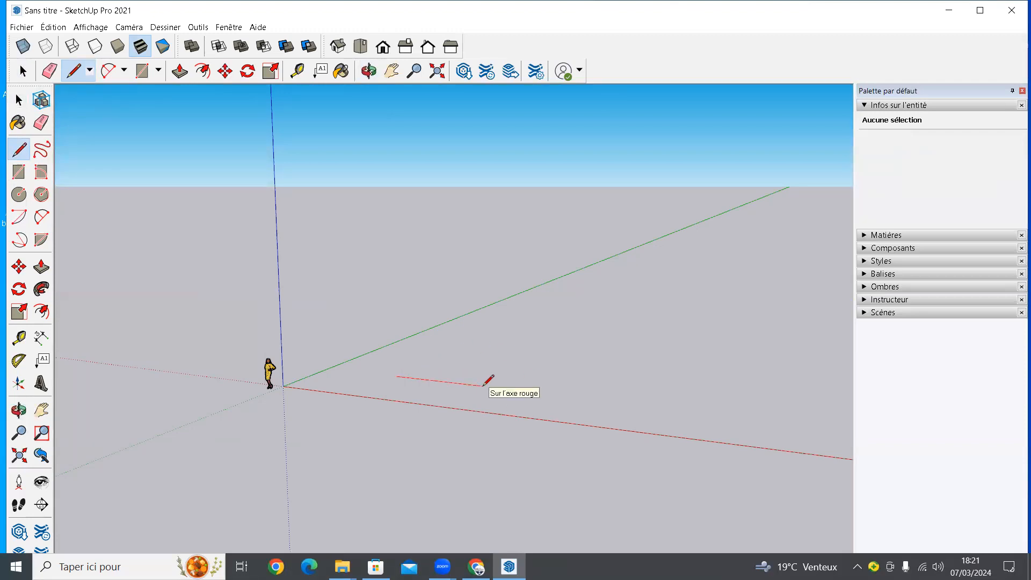
{"action": "key", "text": "Escape"}
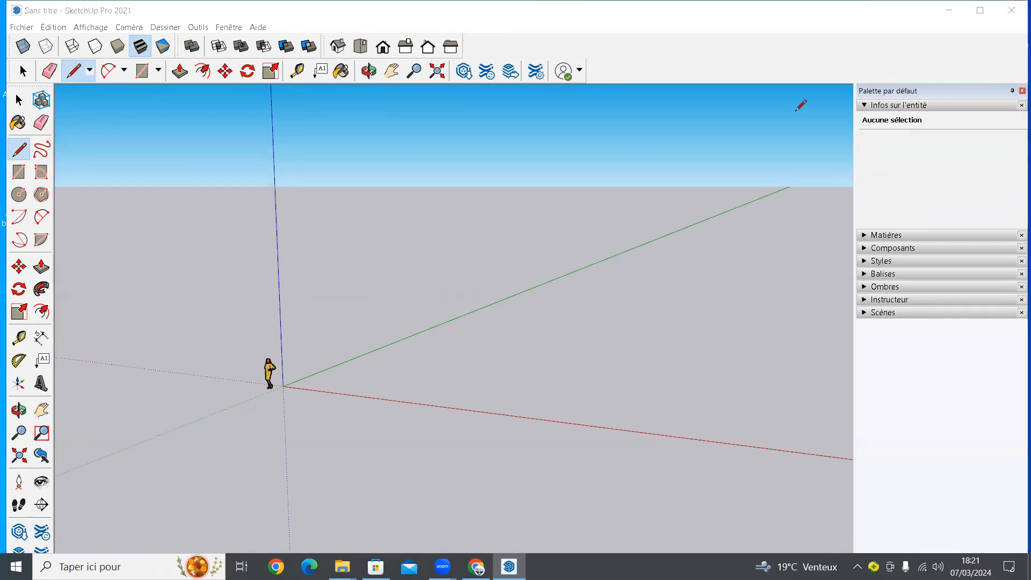
{"action": "mouse_move", "coordinate": [789, 6]}
{"action": "left_mouse_down"}
{"action": "mouse_move", "coordinate": [787, 23]}
{"action": "mouse_move", "coordinate": [777, 23]}
{"action": "left_mouse_up"}
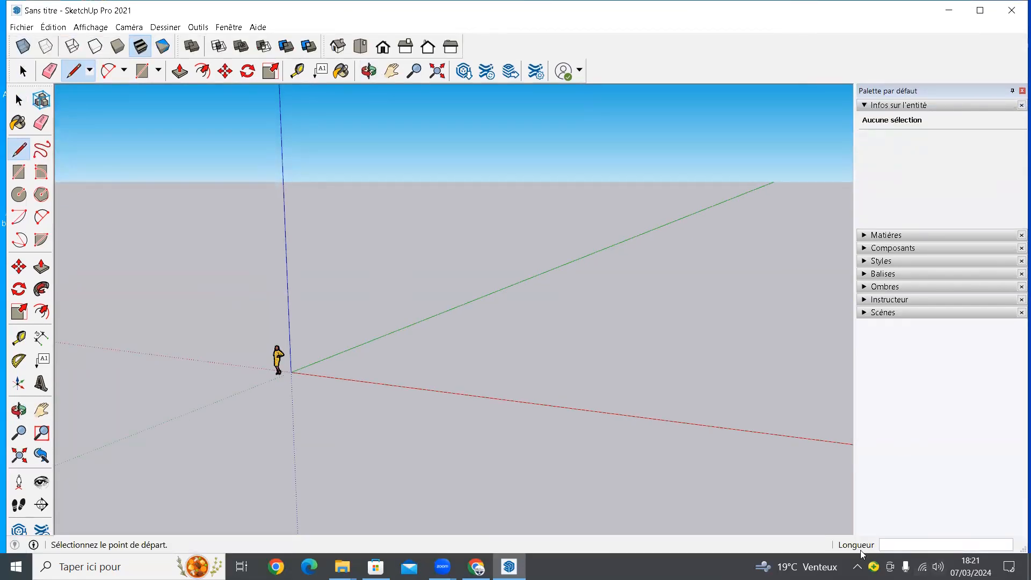
Step: Try drawing an edge parallel to the red axis by picking both endpoints, and undo it
{"action": "left_click", "coordinate": [414, 361]}
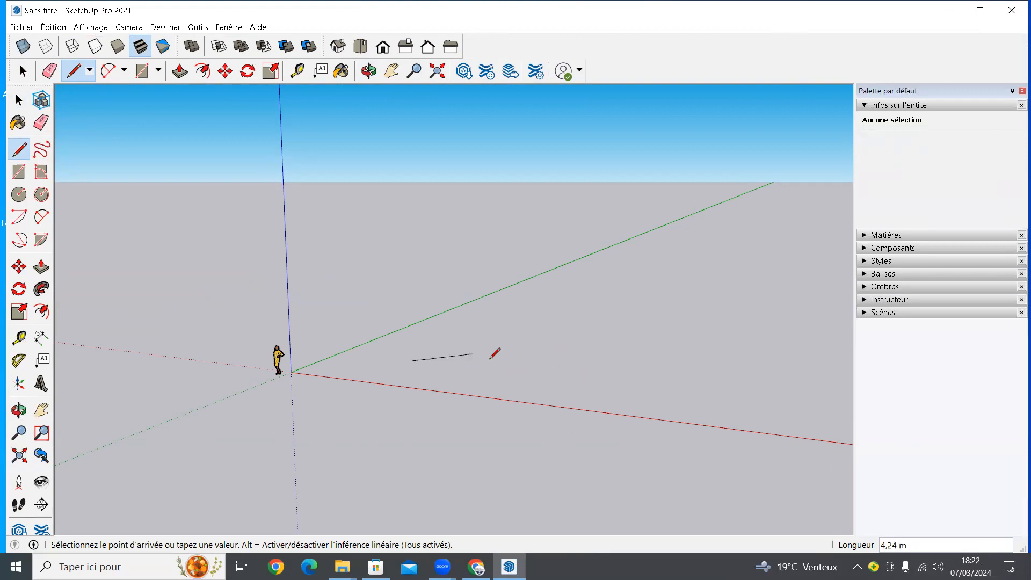
{"action": "left_click", "coordinate": [543, 375]}
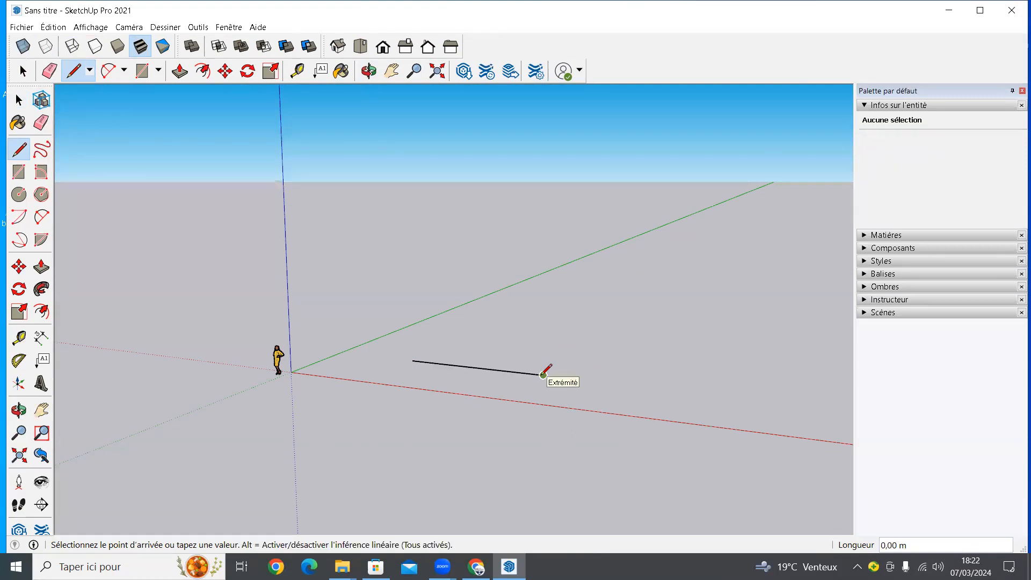
{"action": "key", "text": "Escape"}
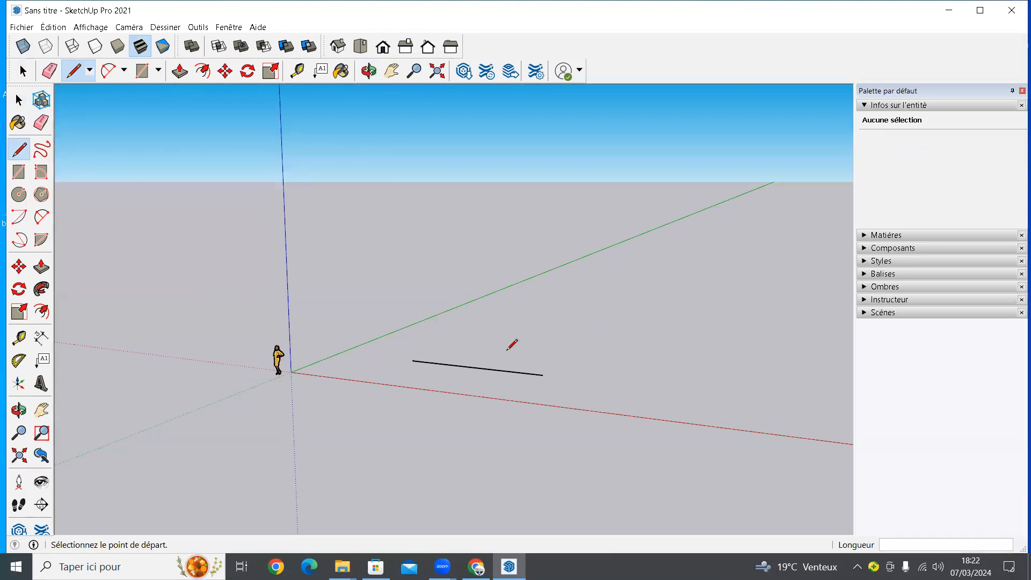
{"action": "key", "text": "ctrl+z"}
Step: Draw a 10 m edge parallel to the red axis and a connected edge from its end parallel to the green axis
{"action": "left_click", "coordinate": [425, 357]}
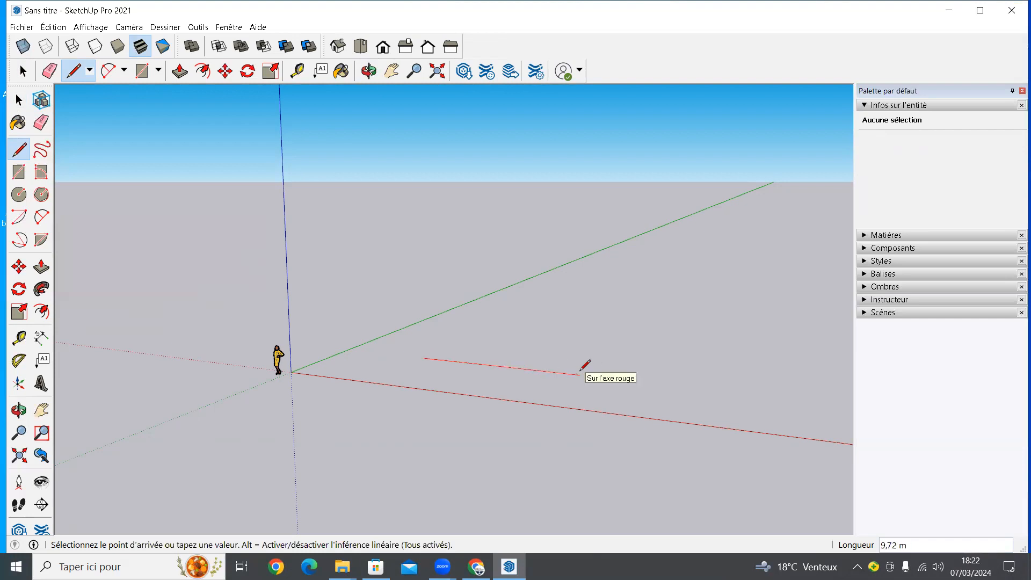
{"action": "type", "text": "10"}
{"action": "key", "text": "Return"}
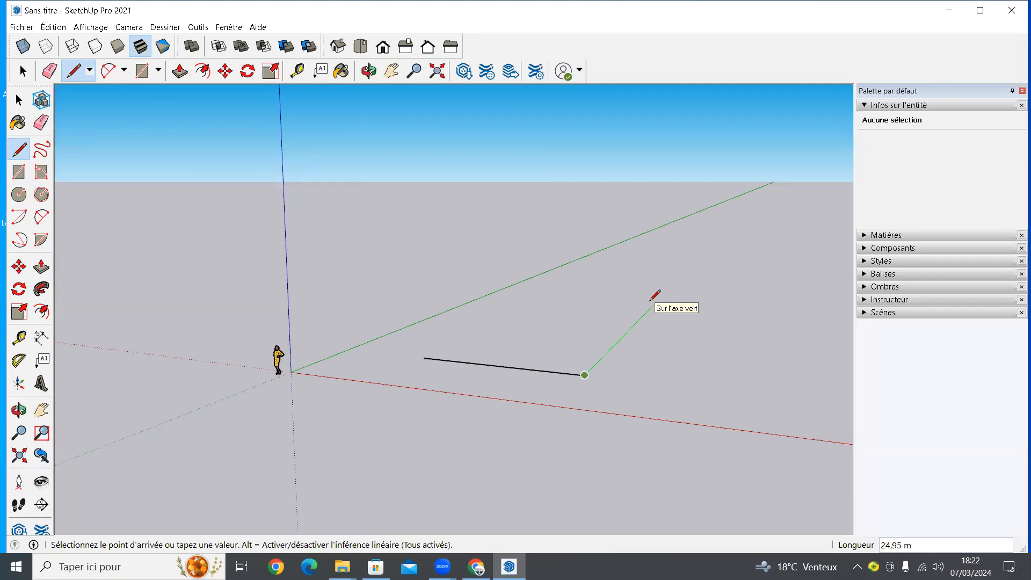
{"action": "key", "text": "Return"}
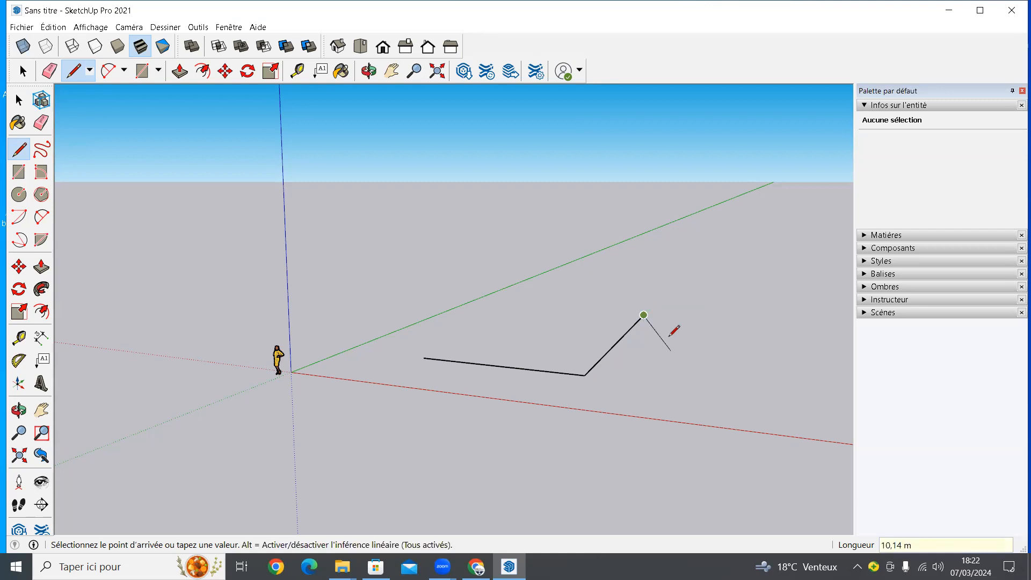
{"action": "key", "text": "Escape"}
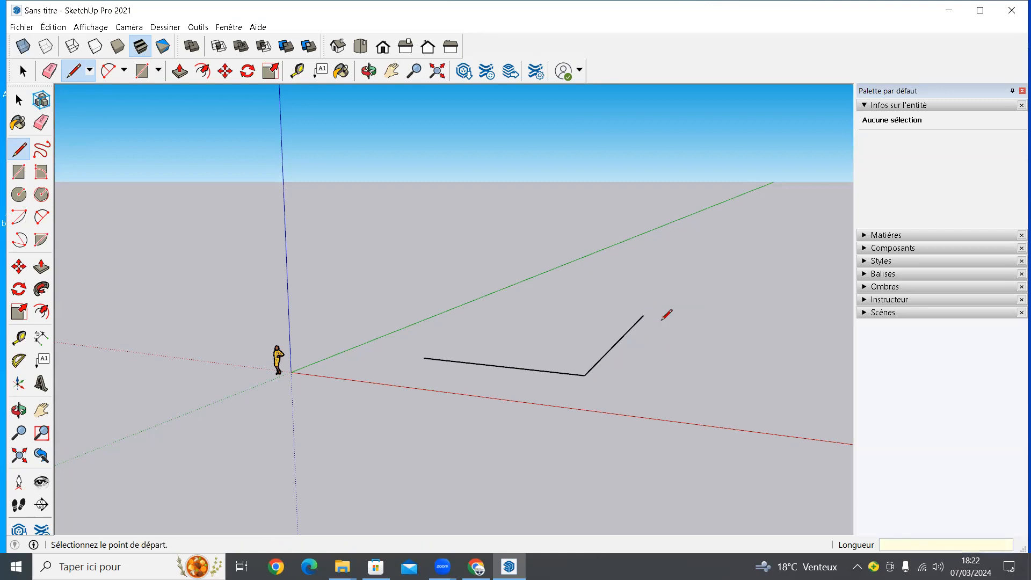
{"action": "mouse_move", "coordinate": [652, 368]}
{"action": "middle_mouse_down"}
{"action": "mouse_move", "coordinate": [518, 414]}
{"action": "mouse_move", "coordinate": [506, 444]}
{"action": "mouse_move", "coordinate": [594, 421]}
{"action": "mouse_move", "coordinate": [693, 461]}
{"action": "middle_mouse_up"}
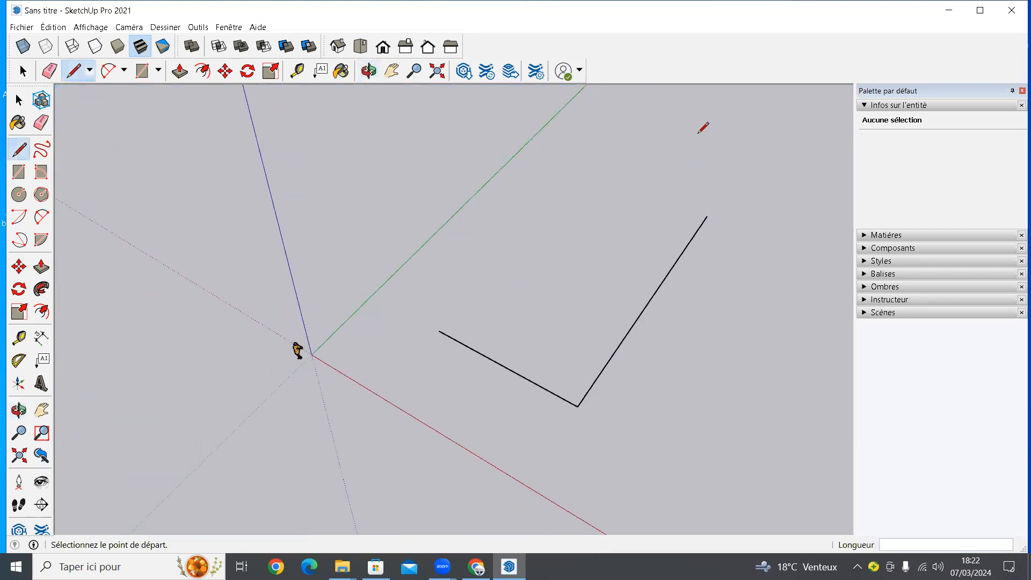
Step: Continue the line chain from its open end with connected edges of 15 m parallel to the red axis, 10 m and 12 m
{"action": "left_click", "coordinate": [708, 215]}
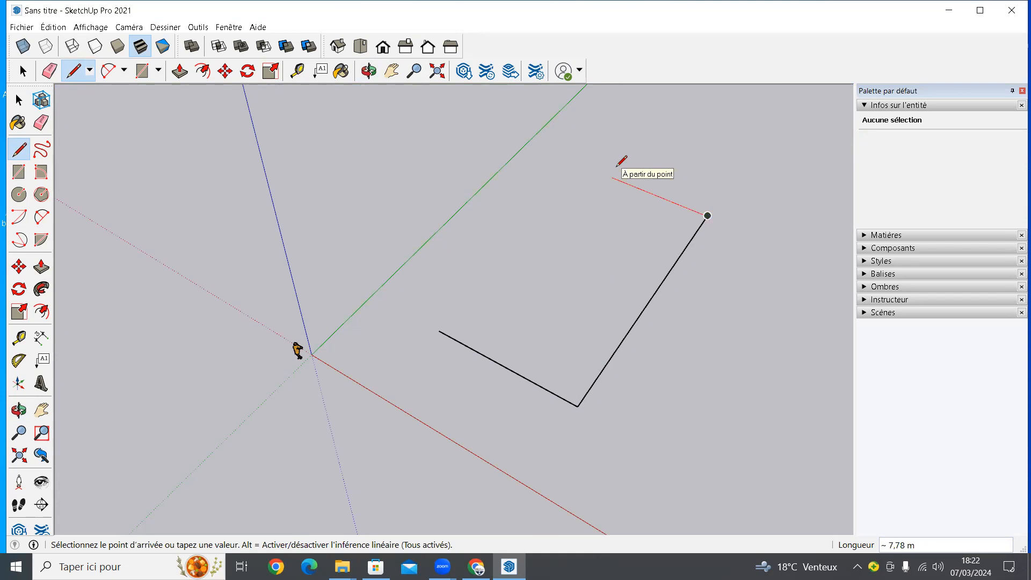
{"action": "type", "text": "15"}
{"action": "key", "text": "Return"}
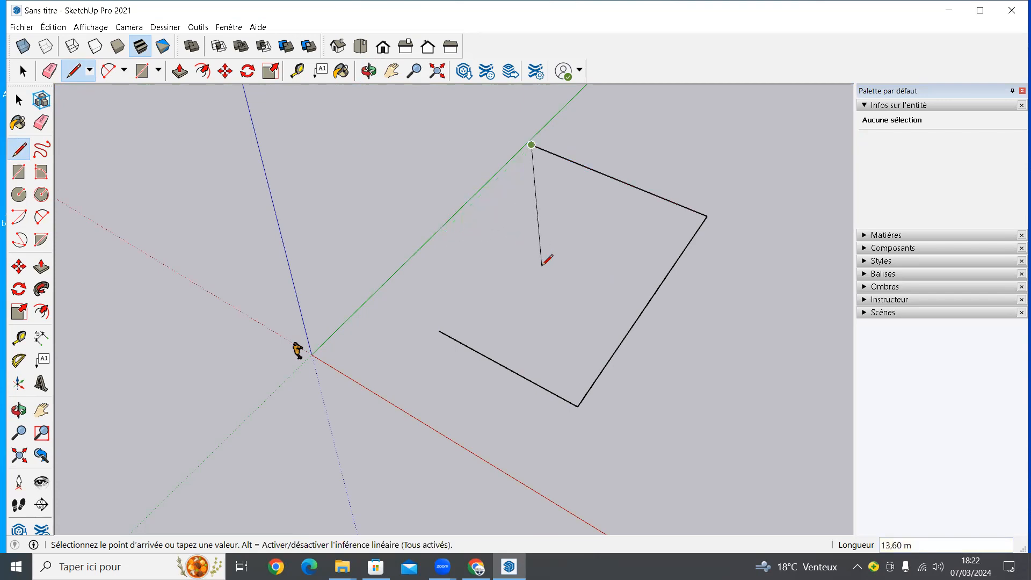
{"action": "type", "text": "10"}
{"action": "key", "text": "Return"}
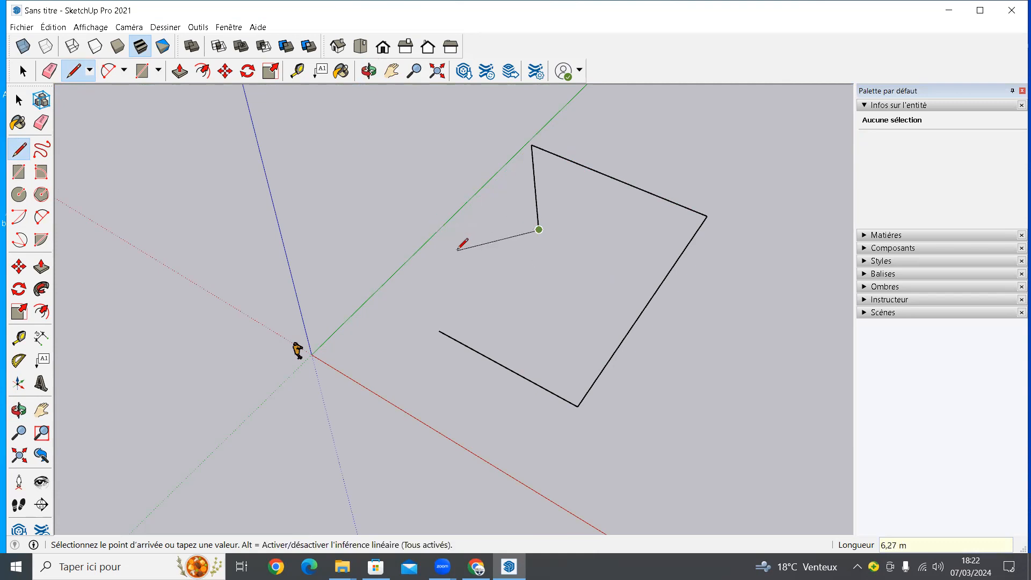
{"action": "type", "text": "12"}
{"action": "key", "text": "Return"}
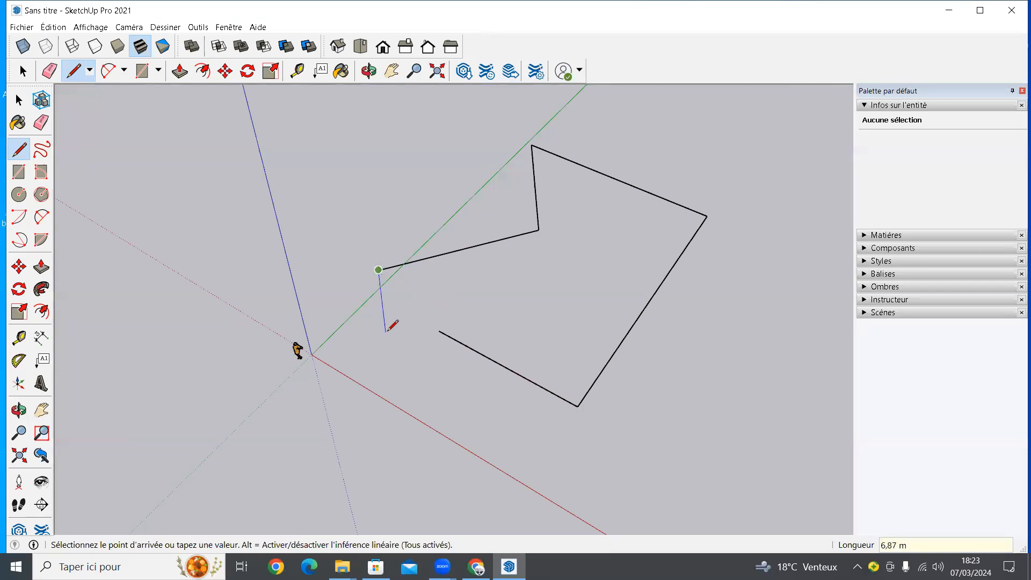
{"action": "key", "text": "Escape"}
Step: Select all the drawn edges with a selection window and delete them
{"action": "mouse_move", "coordinate": [469, 205]}
{"action": "middle_mouse_down"}
{"action": "mouse_move", "coordinate": [467, 184]}
{"action": "mouse_move", "coordinate": [544, 236]}
{"action": "mouse_move", "coordinate": [523, 225]}
{"action": "middle_mouse_up"}
{"action": "key", "text": "space"}
{"action": "mouse_move", "coordinate": [697, 189]}
{"action": "left_mouse_down"}
{"action": "mouse_move", "coordinate": [406, 242]}
{"action": "mouse_move", "coordinate": [419, 324]}
{"action": "left_mouse_up"}
{"action": "key", "text": "Delete"}
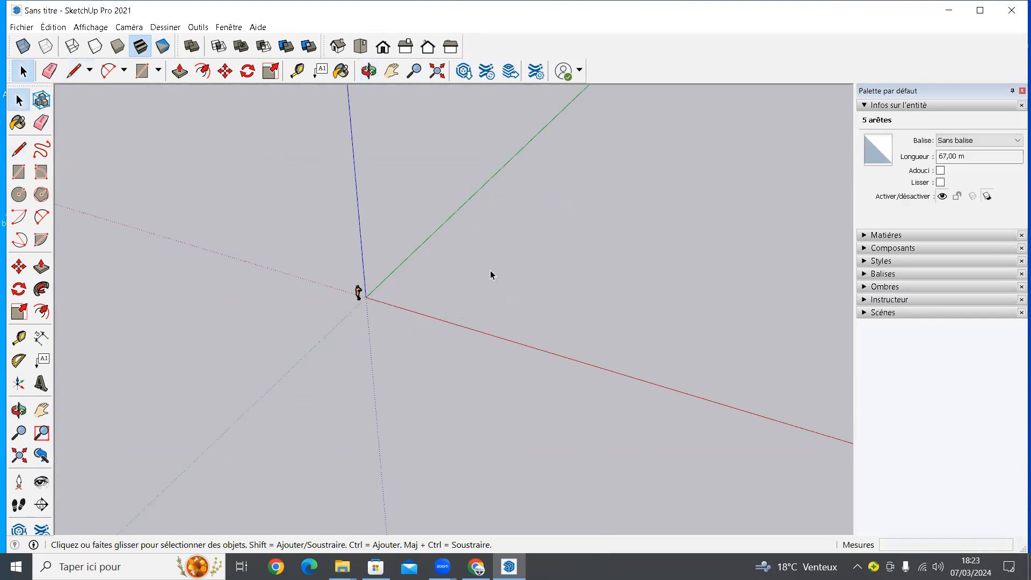
Step: Draw a flat rectangle of about 6 by 9 m on the ground near the origin with the Rectangle tool
{"action": "left_click", "coordinate": [21, 172]}
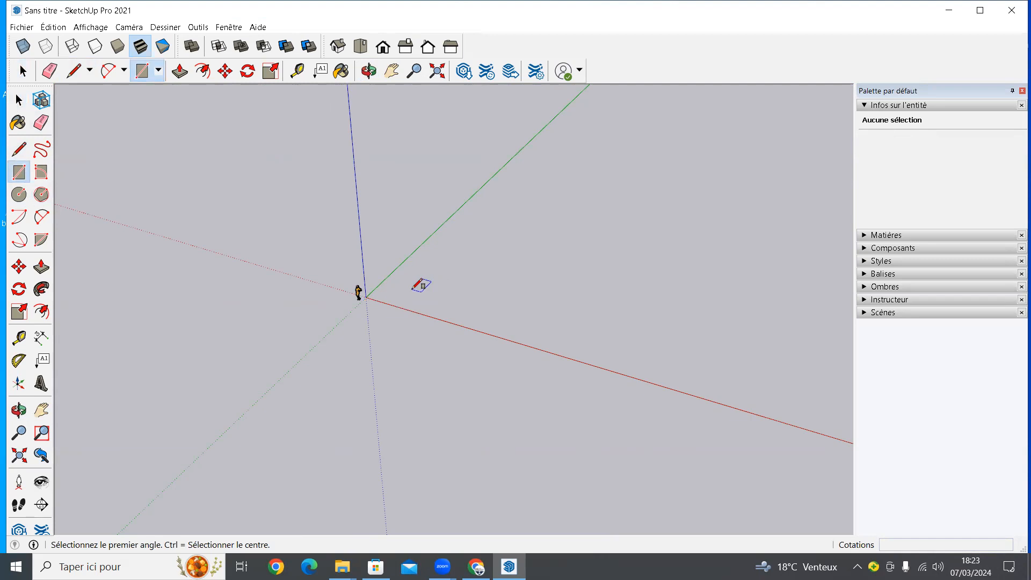
{"action": "left_click", "coordinate": [413, 289]}
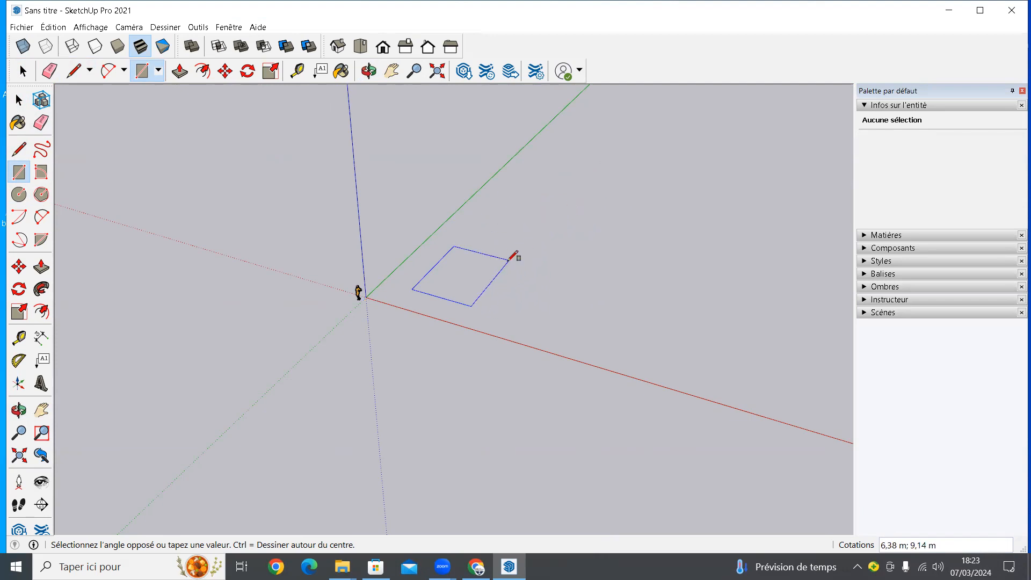
{"action": "left_click", "coordinate": [503, 262]}
Step: Draw two upright rectangles, one perpendicular to the red axis, about 15.9 by 11.5 m, and one perpendicular to the green axis
{"action": "left_click", "coordinate": [504, 317]}
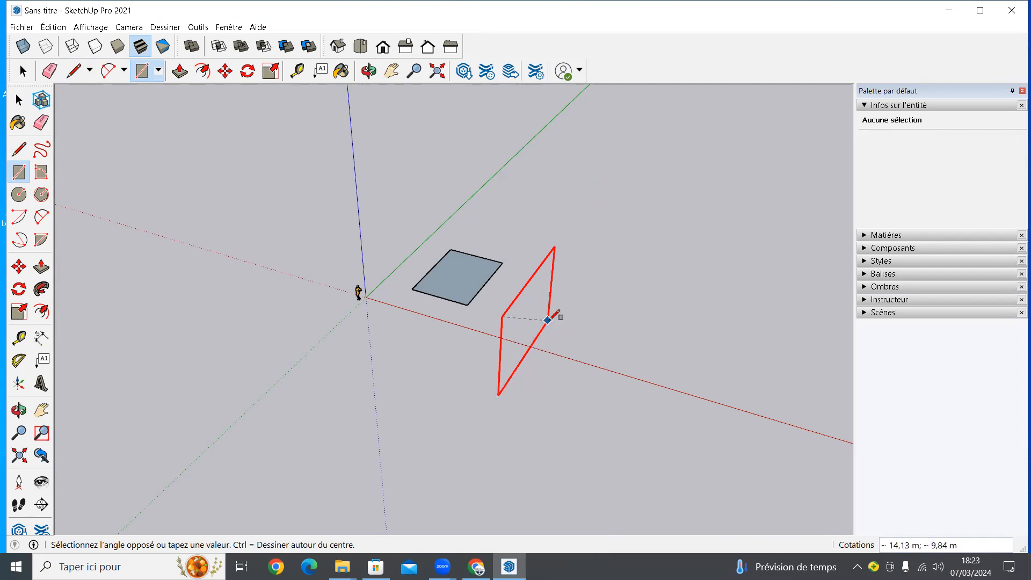
{"action": "left_click", "coordinate": [554, 321]}
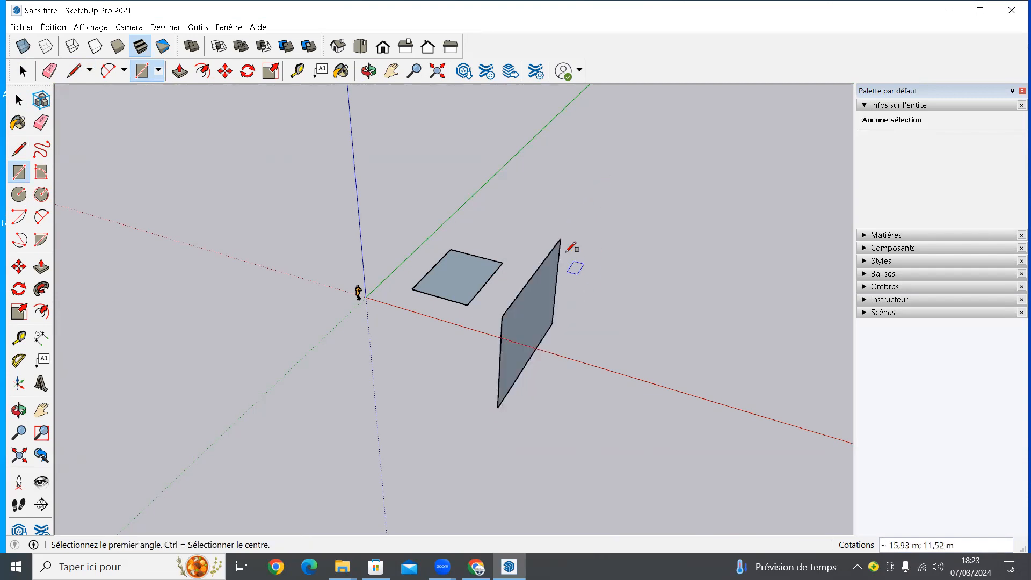
{"action": "left_click", "coordinate": [623, 333]}
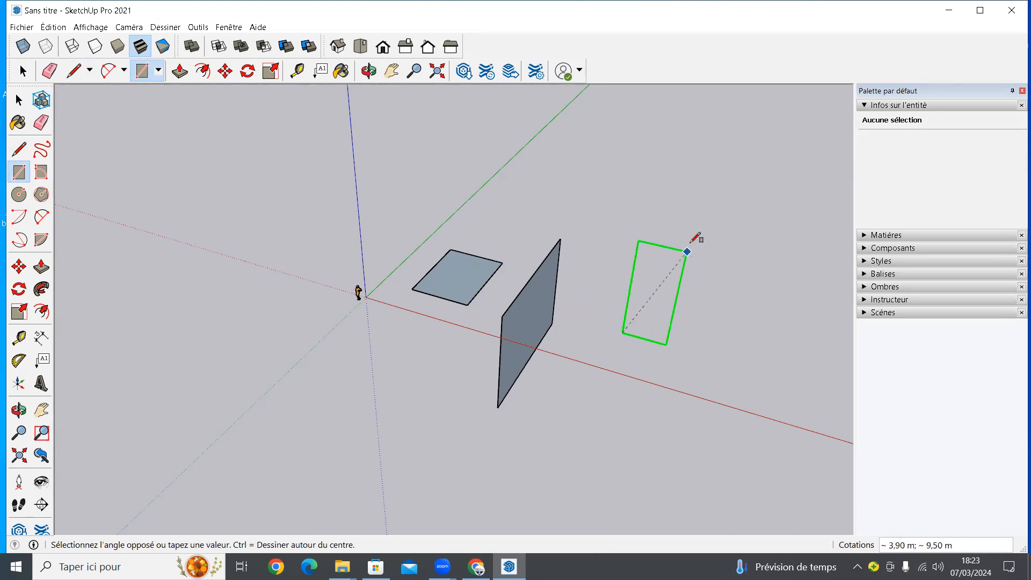
{"action": "left_click", "coordinate": [723, 265]}
Step: Draw a square of about 7.6 m on the ground in front of the red axis, using the square inference
{"action": "mouse_move", "coordinate": [576, 396]}
{"action": "middle_mouse_down"}
{"action": "mouse_move", "coordinate": [732, 352]}
{"action": "mouse_move", "coordinate": [672, 328]}
{"action": "mouse_move", "coordinate": [534, 311]}
{"action": "mouse_move", "coordinate": [437, 267]}
{"action": "mouse_move", "coordinate": [459, 390]}
{"action": "mouse_move", "coordinate": [678, 349]}
{"action": "mouse_move", "coordinate": [433, 368]}
{"action": "mouse_move", "coordinate": [690, 352]}
{"action": "mouse_move", "coordinate": [320, 382]}
{"action": "mouse_move", "coordinate": [321, 421]}
{"action": "mouse_move", "coordinate": [458, 403]}
{"action": "mouse_move", "coordinate": [400, 295]}
{"action": "middle_mouse_up"}
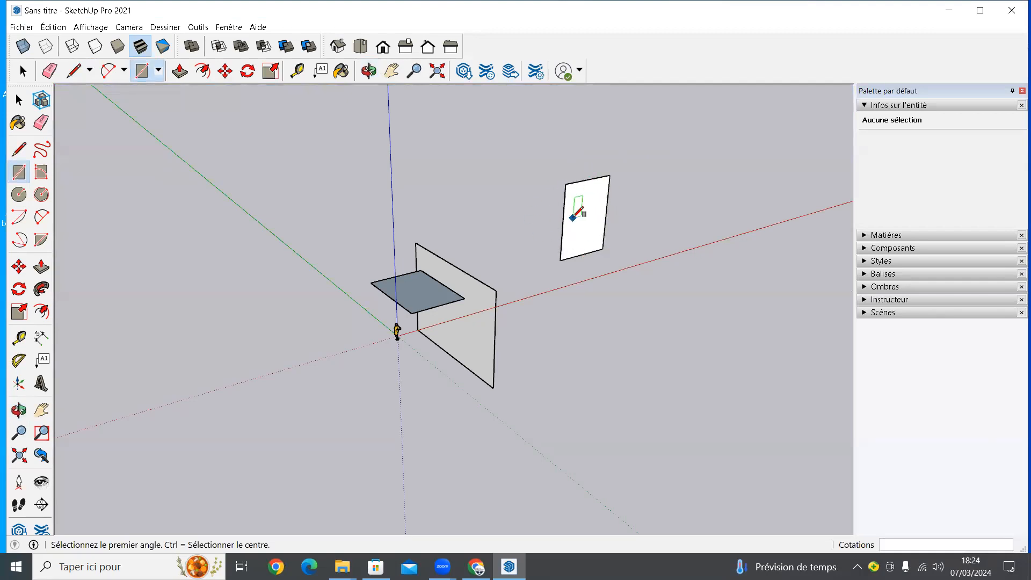
{"action": "middle_click_drag", "start_coordinate": [623, 370], "coordinate": [336, 364]}
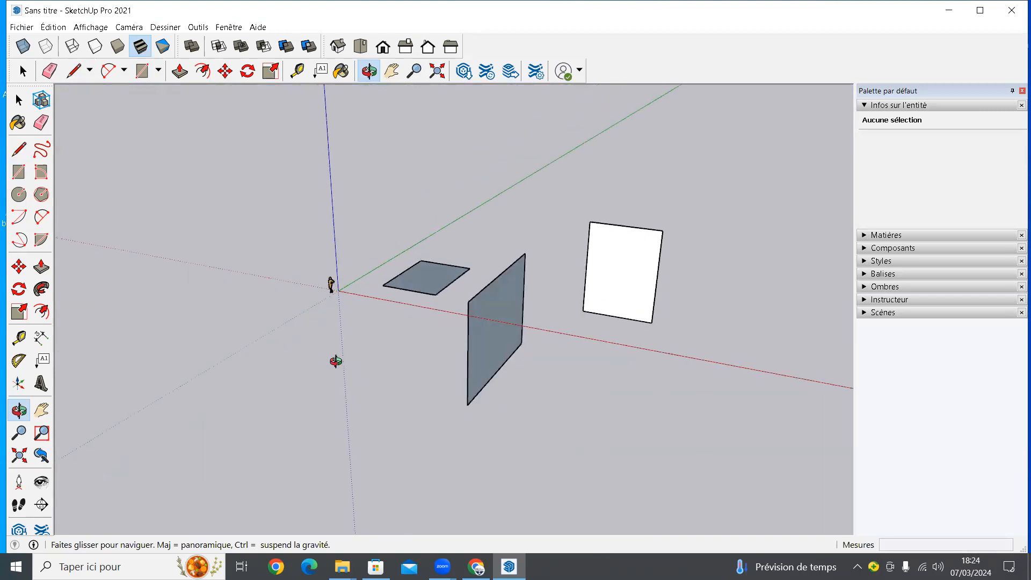
{"action": "middle_click_drag", "start_coordinate": [463, 366], "coordinate": [499, 362]}
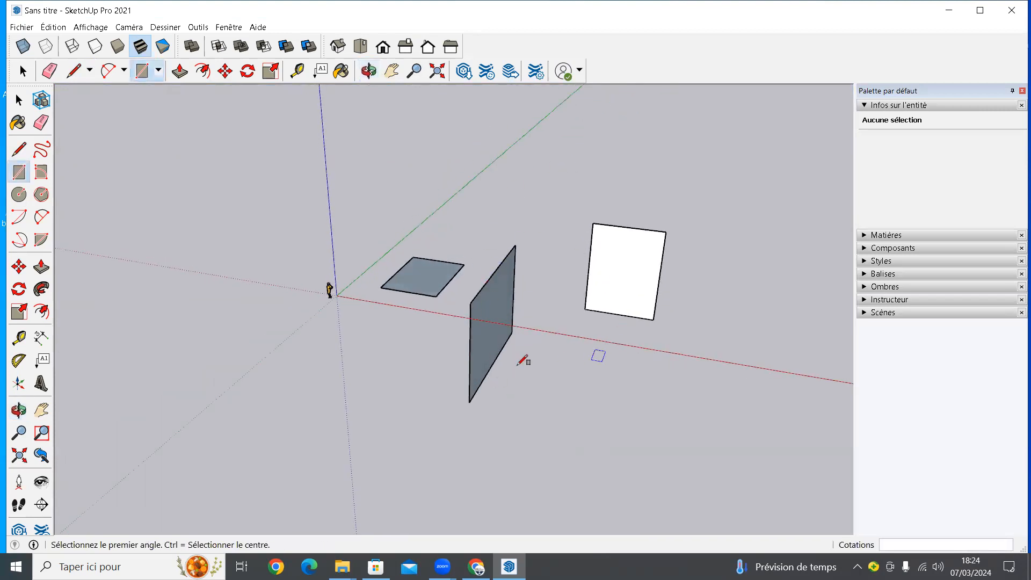
{"action": "scroll", "coordinate": [531, 359], "scroll_direction": "down", "scroll_amount": 2}
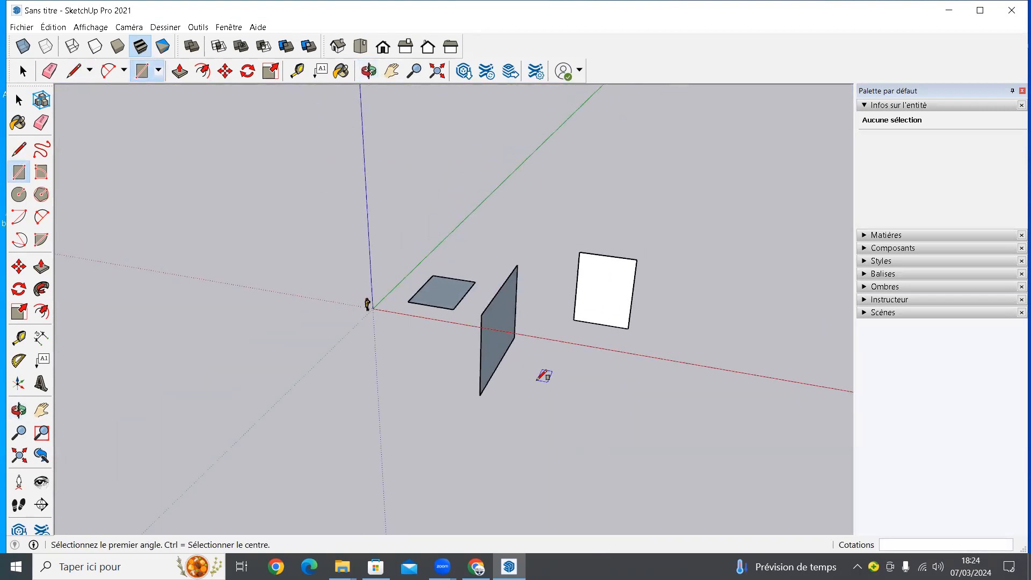
{"action": "left_click", "coordinate": [557, 392]}
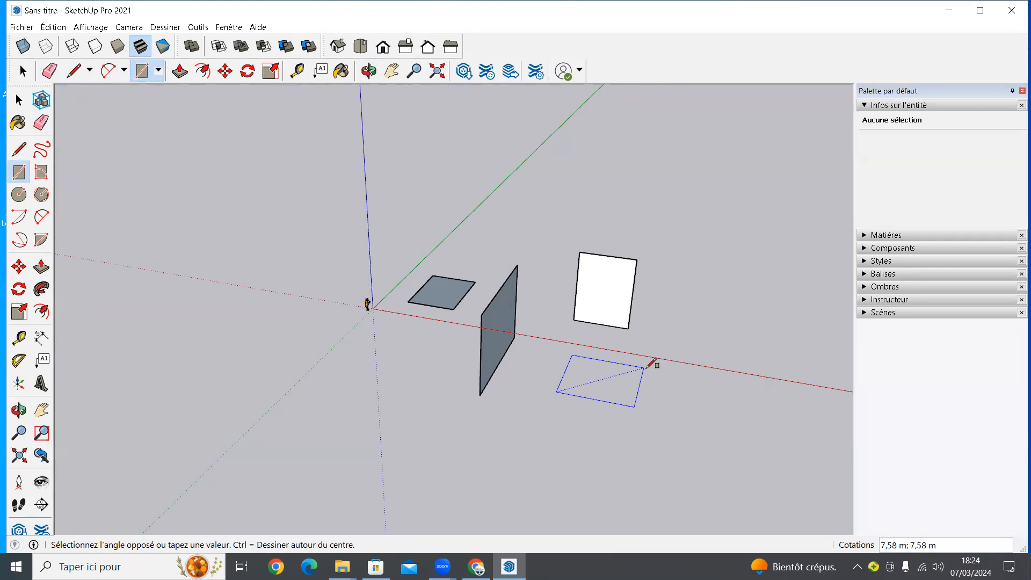
{"action": "left_click", "coordinate": [647, 368]}
Step: Draw a ground rectangle starting near the red axis beyond the square and set its dimensions to 5;6,5
{"action": "mouse_move", "coordinate": [637, 440]}
{"action": "middle_mouse_down"}
{"action": "mouse_move", "coordinate": [631, 481]}
{"action": "mouse_move", "coordinate": [580, 472]}
{"action": "mouse_move", "coordinate": [616, 460]}
{"action": "middle_mouse_up"}
{"action": "middle_click_drag", "start_coordinate": [543, 418], "coordinate": [543, 290]}
{"action": "left_click", "coordinate": [673, 388]}
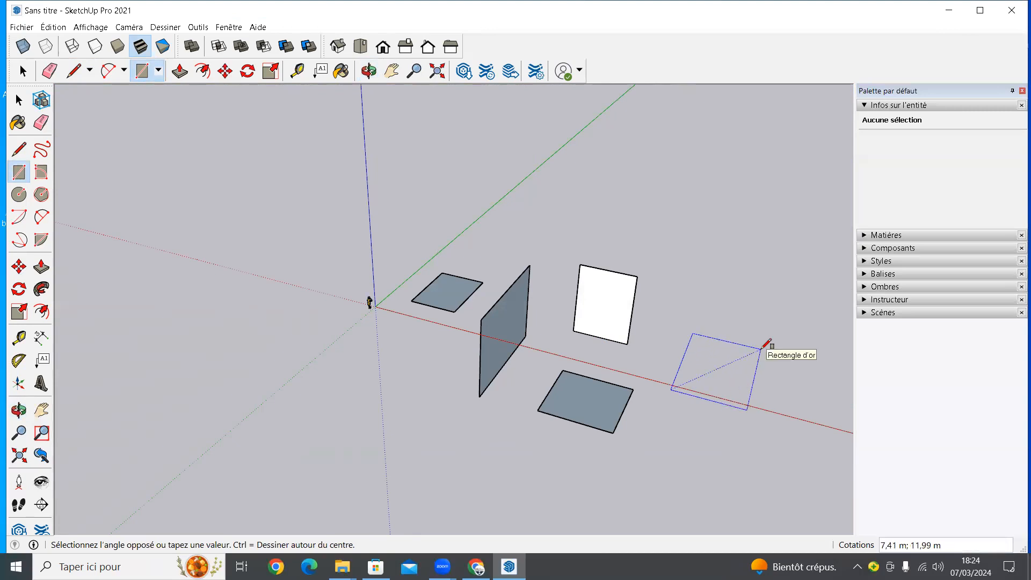
{"action": "left_click", "coordinate": [747, 351]}
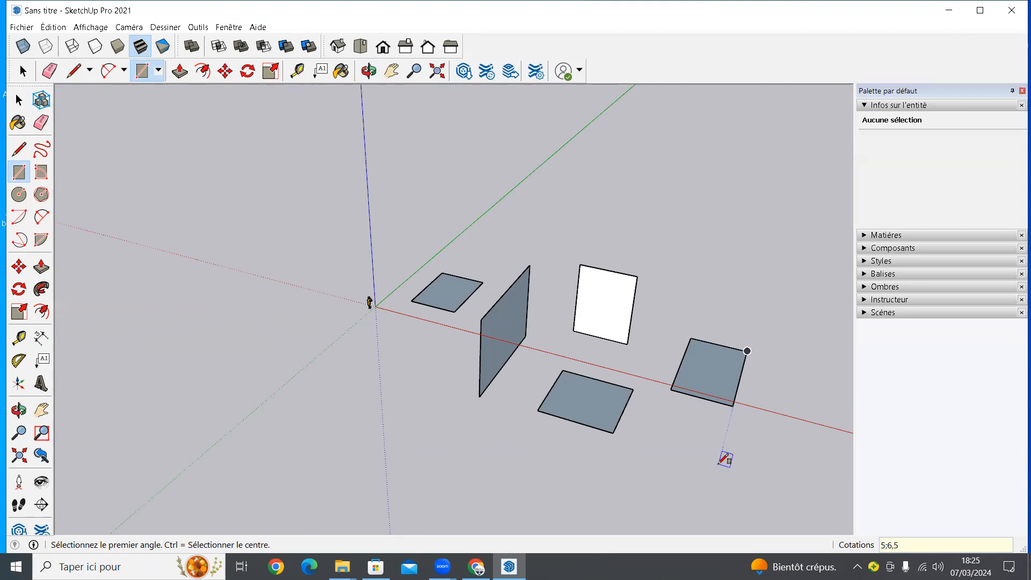
{"action": "key", "text": "Return"}
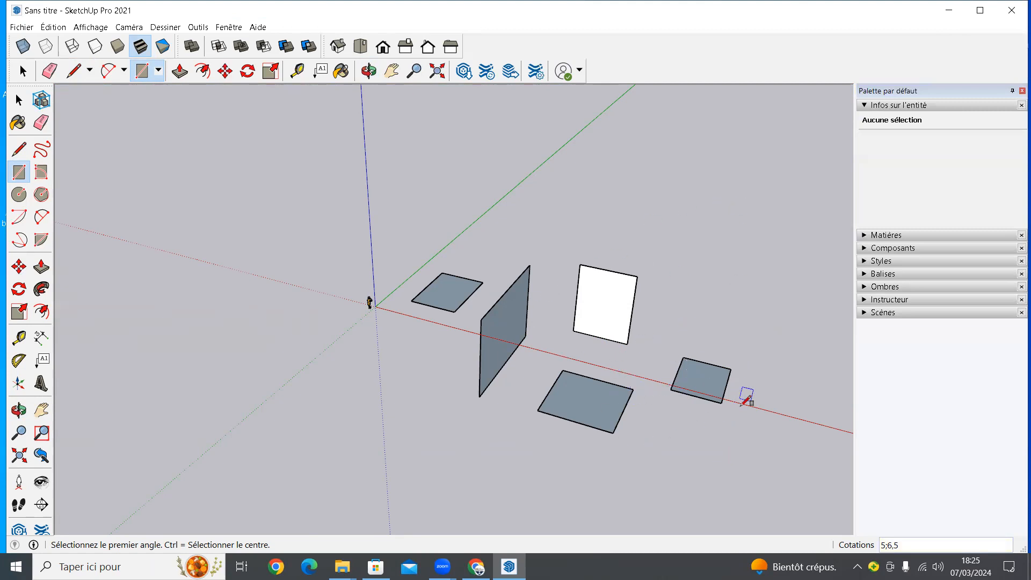
Step: Draw another ground rectangle behind the upright white one and set its dimensions to 10;10
{"action": "left_click", "coordinate": [681, 267]}
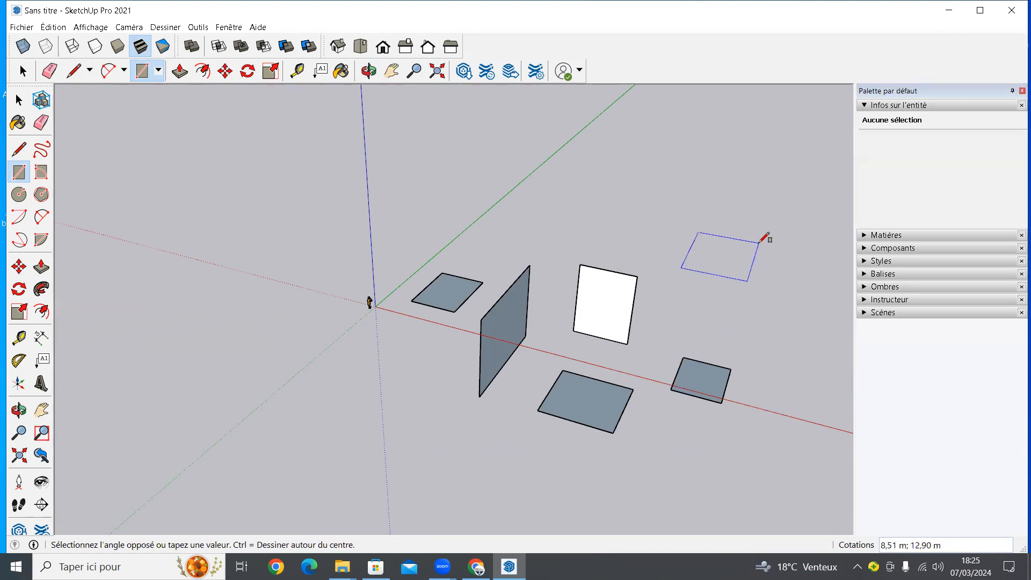
{"action": "left_click", "coordinate": [759, 240]}
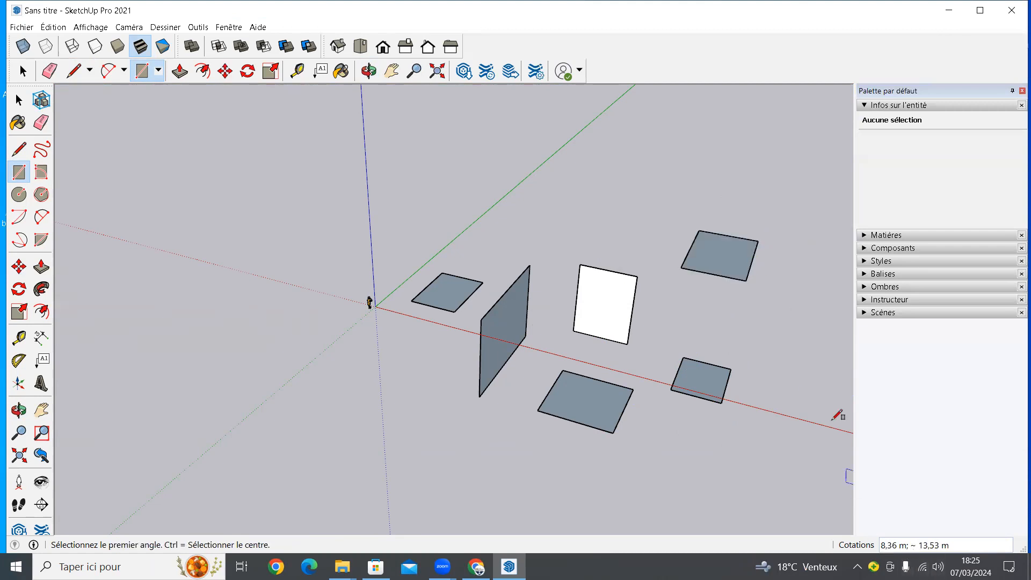
{"action": "key", "text": "o"}
{"action": "left_click_drag", "start_coordinate": [697, 370], "coordinate": [733, 347]}
{"action": "left_click_drag", "start_coordinate": [692, 216], "coordinate": [789, 293]}
{"action": "key", "text": "r"}
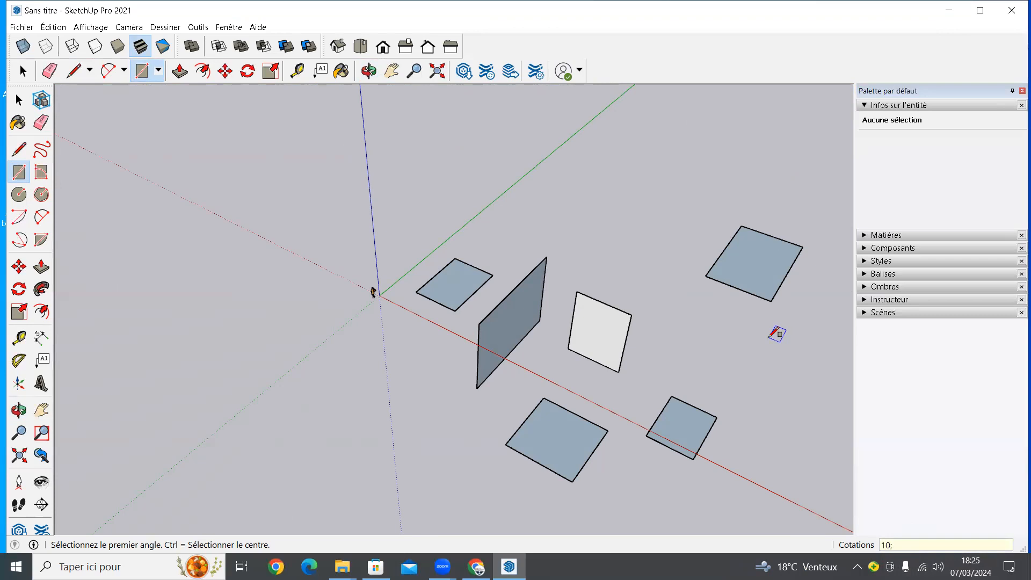
{"action": "key", "text": "Return"}
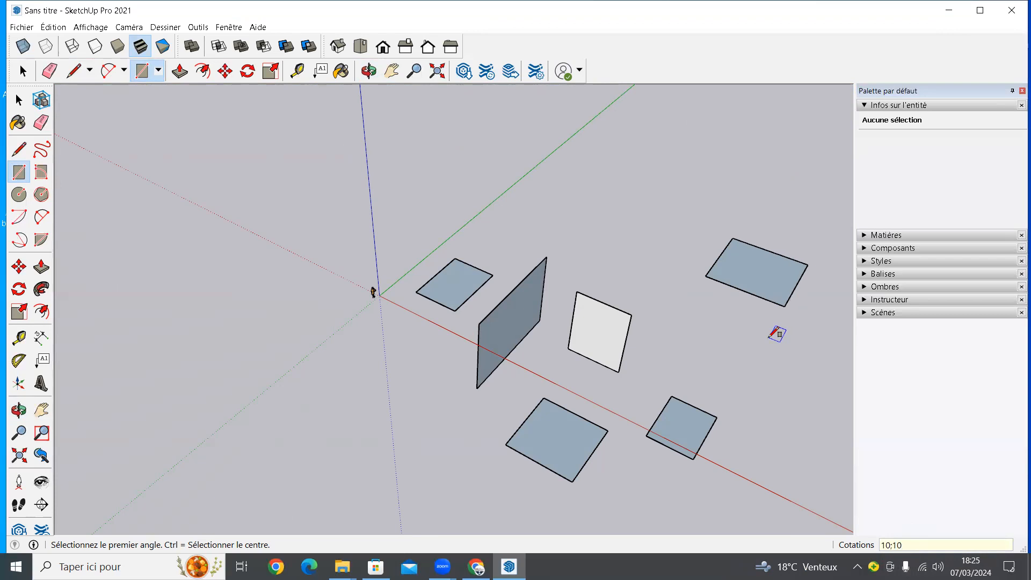
{"action": "middle_click_drag", "start_coordinate": [722, 290], "coordinate": [743, 403]}
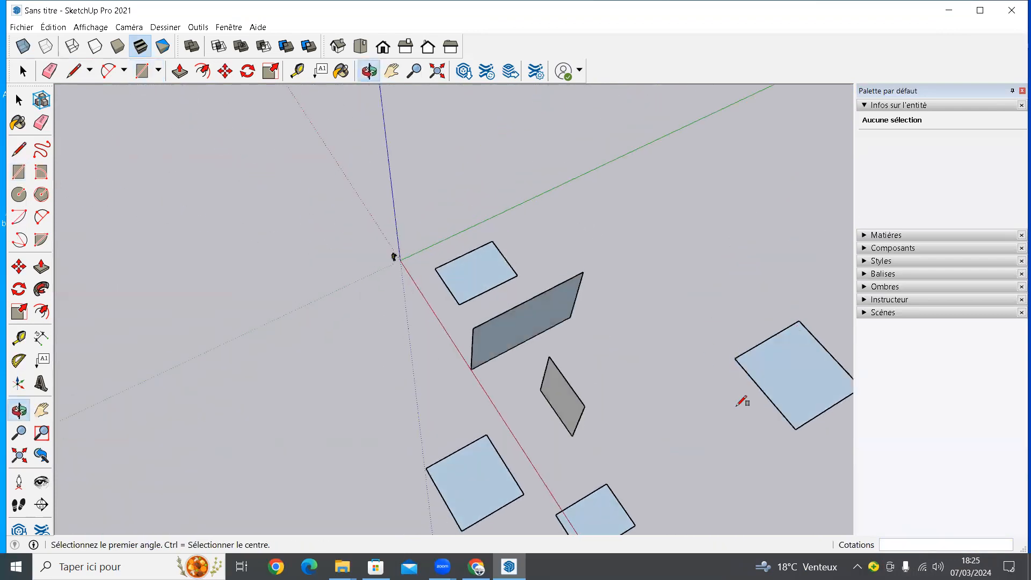
{"action": "middle_click_drag", "start_coordinate": [763, 299], "coordinate": [746, 311]}
{"action": "middle_click_drag", "start_coordinate": [720, 357], "coordinate": [710, 302]}
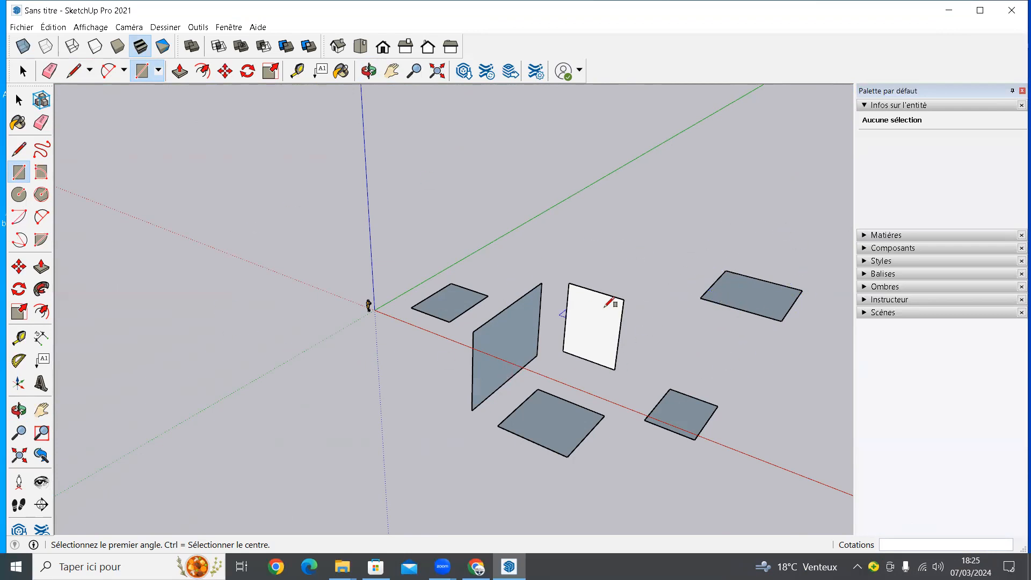
{"action": "middle_click_drag", "start_coordinate": [618, 251], "coordinate": [716, 371]}
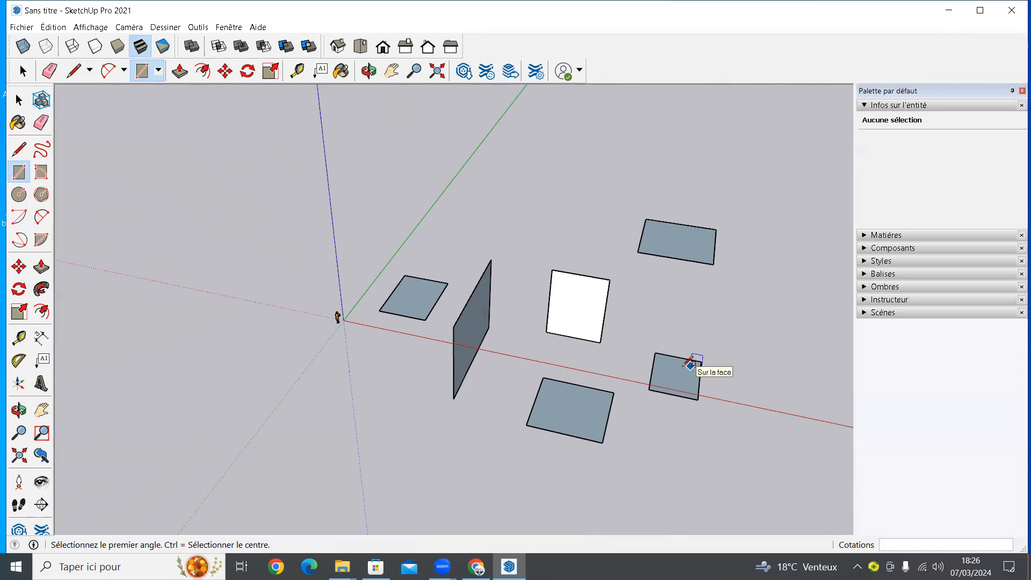
{"action": "middle_click_drag", "start_coordinate": [544, 396], "coordinate": [532, 365]}
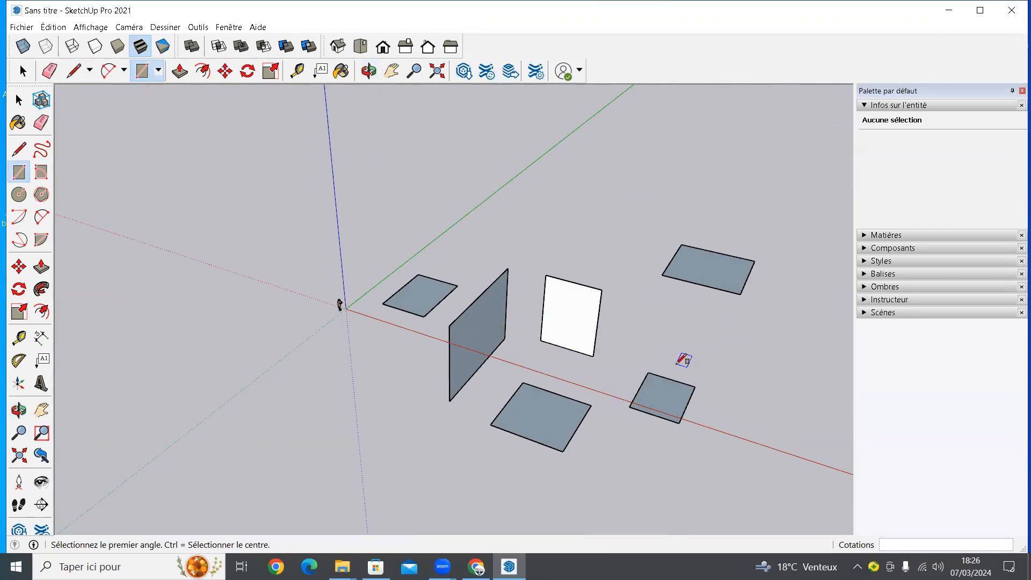
{"action": "middle_click_drag", "start_coordinate": [692, 403], "coordinate": [648, 297]}
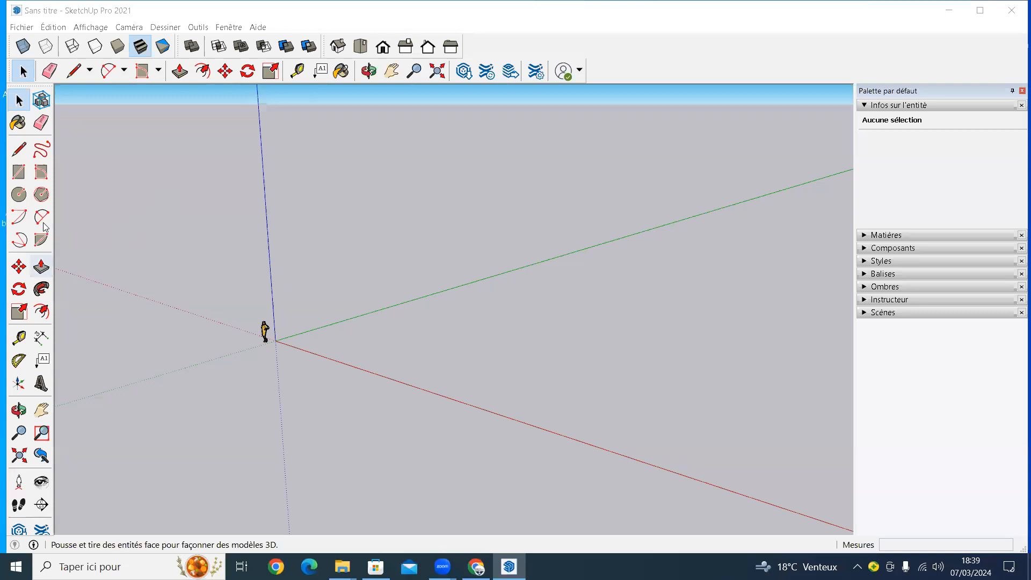
Step: Draw an upright rotated rectangle with a 9.02 m first edge along the blue axis and a width of about 12.9 m
{"action": "left_click", "coordinate": [41, 173]}
{"action": "mouse_move", "coordinate": [518, 322]}
{"action": "middle_mouse_down"}
{"action": "mouse_move", "coordinate": [507, 375]}
{"action": "mouse_move", "coordinate": [569, 410]}
{"action": "mouse_move", "coordinate": [514, 385]}
{"action": "mouse_move", "coordinate": [546, 377]}
{"action": "mouse_move", "coordinate": [514, 334]}
{"action": "middle_mouse_up"}
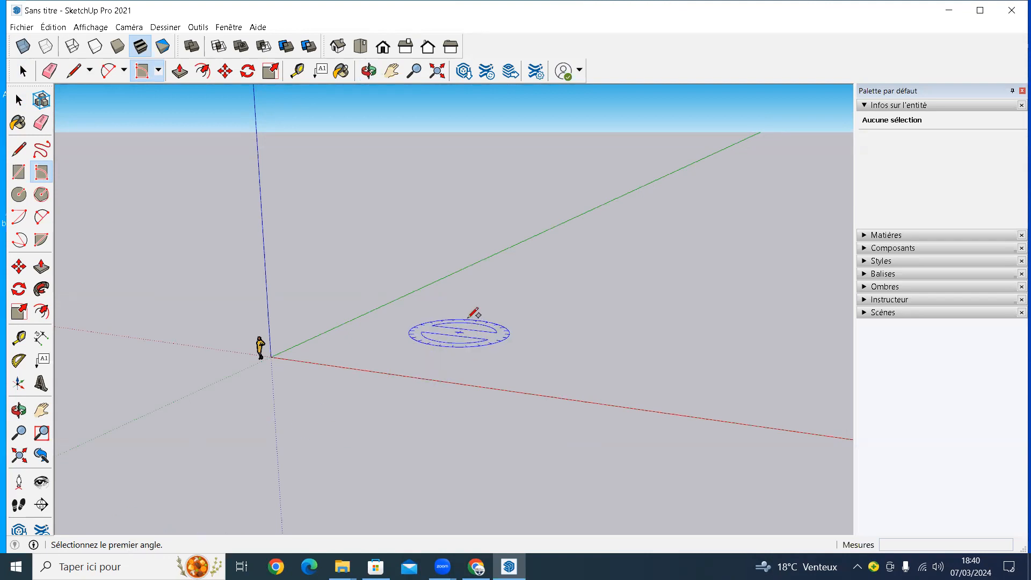
{"action": "left_click", "coordinate": [481, 333]}
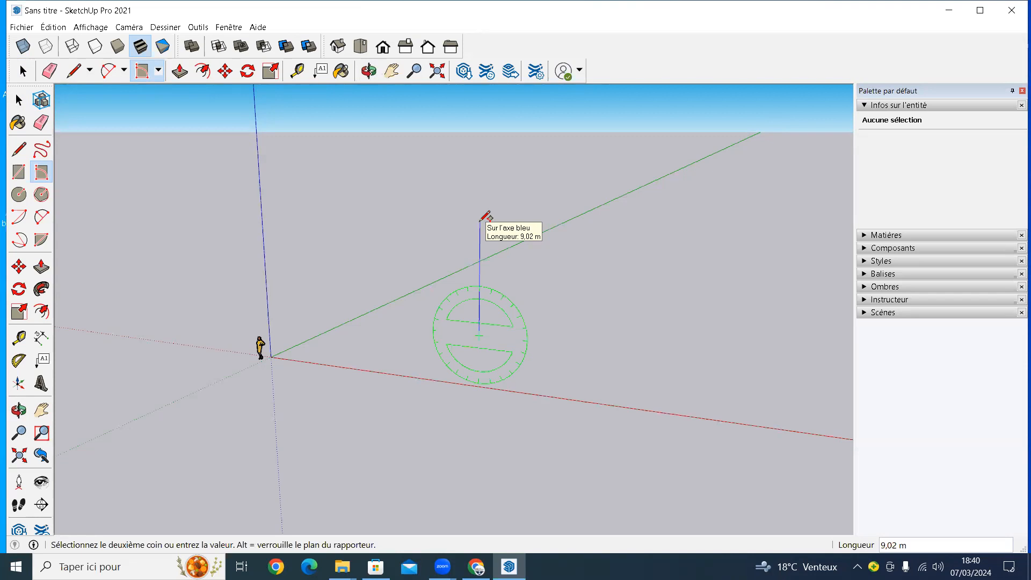
{"action": "left_click", "coordinate": [480, 220]}
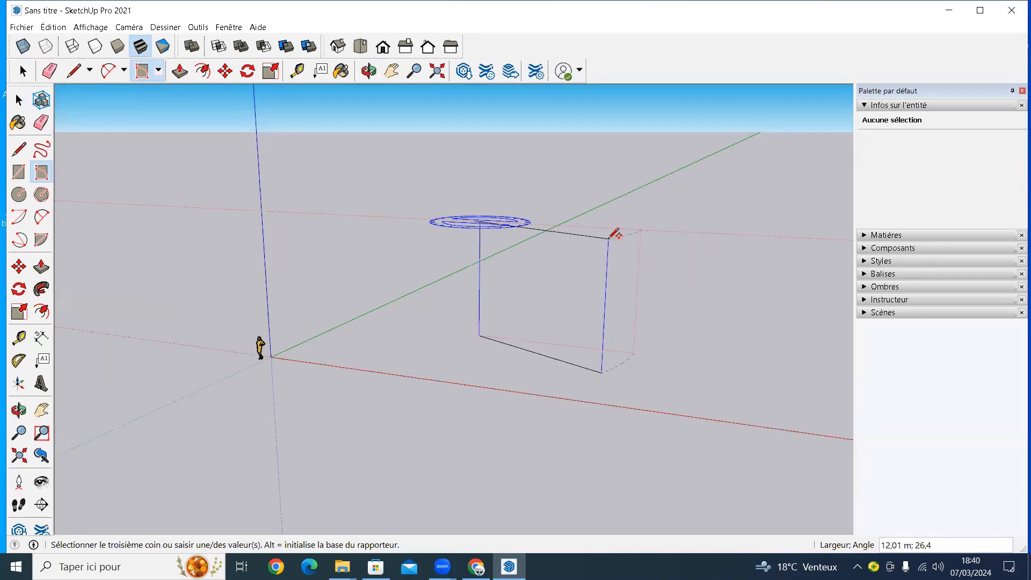
{"action": "left_click", "coordinate": [581, 238]}
Step: Draw an upright rotated rectangle with the protractor plane locked to the green axis, using a 12.90 m first edge and a width of about 14.13 m
{"action": "middle_click_drag", "start_coordinate": [587, 288], "coordinate": [555, 313]}
{"action": "scroll", "coordinate": [586, 322], "scroll_direction": "down", "scroll_amount": 4}
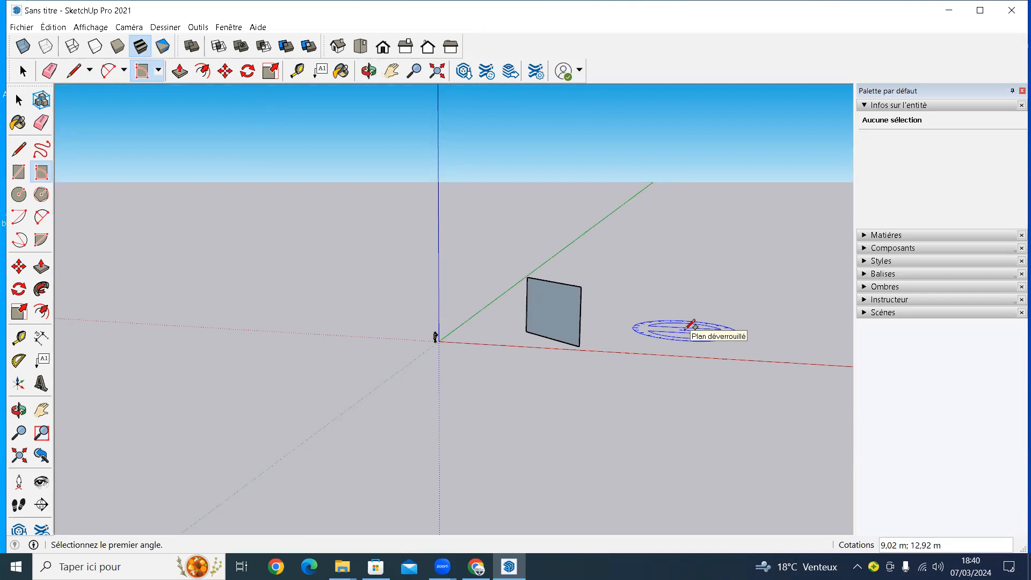
{"action": "key", "text": "Right"}
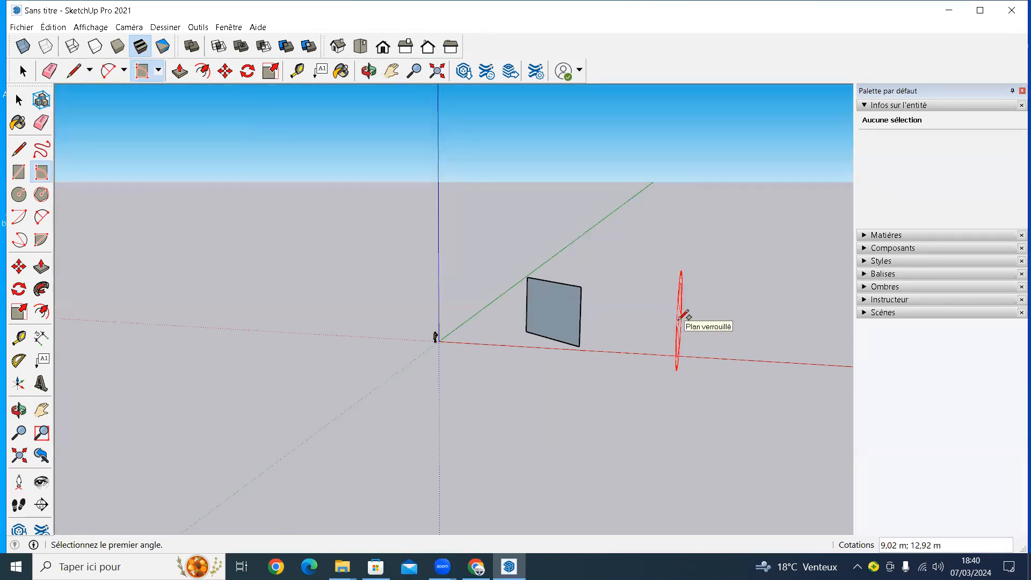
{"action": "key", "text": "Right"}
{"action": "key", "text": "Left"}
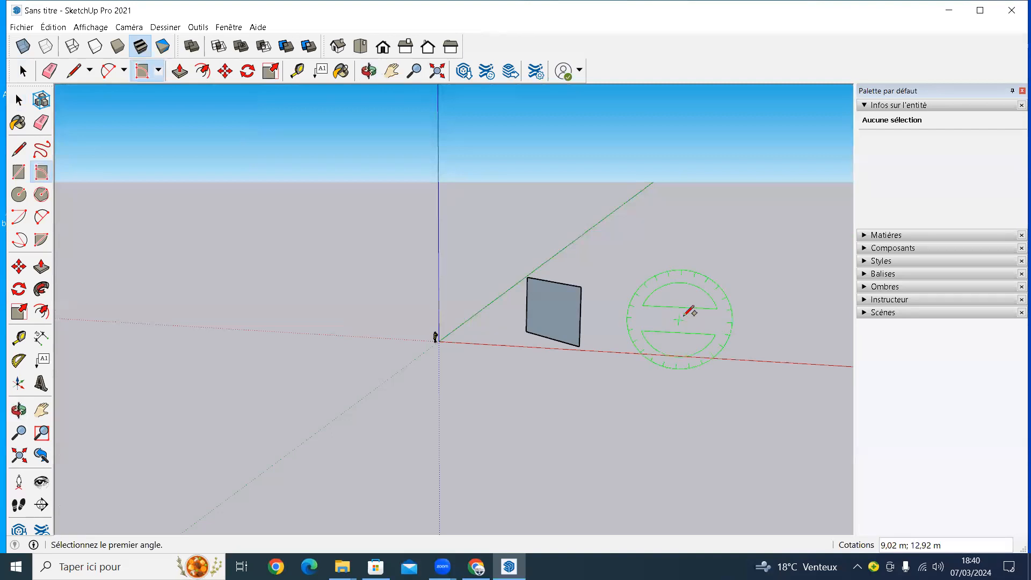
{"action": "left_click", "coordinate": [671, 322]}
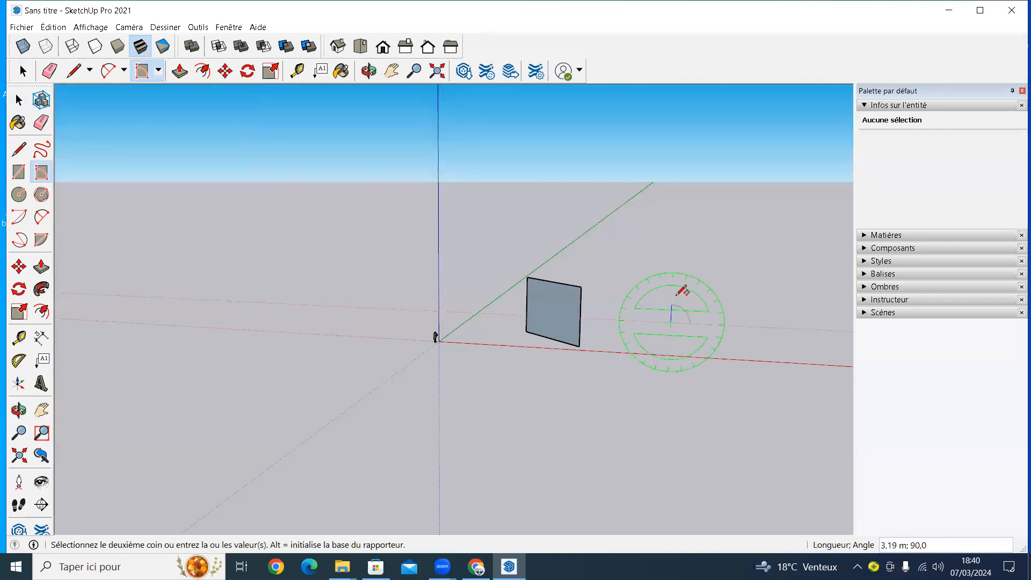
{"action": "left_click", "coordinate": [675, 248]}
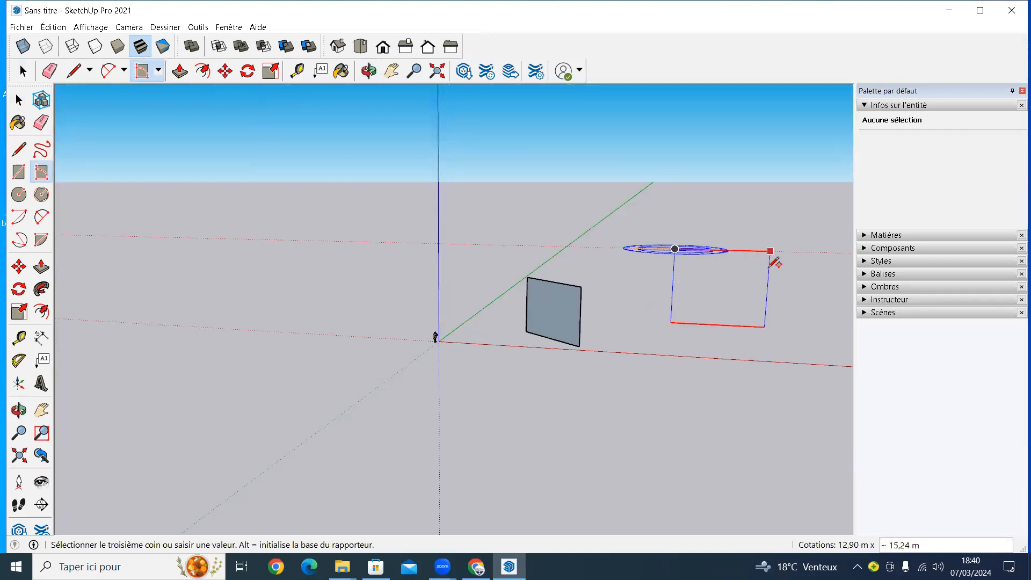
{"action": "left_click", "coordinate": [761, 302]}
Step: Draw a tilted rotated rectangle beyond the upright ones, with a first edge of about 83.68 m along the green axis and a width of 10 m
{"action": "key", "text": "o"}
{"action": "mouse_move", "coordinate": [726, 338]}
{"action": "left_mouse_down"}
{"action": "mouse_move", "coordinate": [564, 352]}
{"action": "mouse_move", "coordinate": [679, 340]}
{"action": "mouse_move", "coordinate": [709, 306]}
{"action": "mouse_move", "coordinate": [726, 334]}
{"action": "left_mouse_up"}
{"action": "middle_click_drag", "start_coordinate": [727, 334], "coordinate": [499, 324]}
{"action": "scroll", "coordinate": [724, 345], "scroll_direction": "down", "scroll_amount": 1}
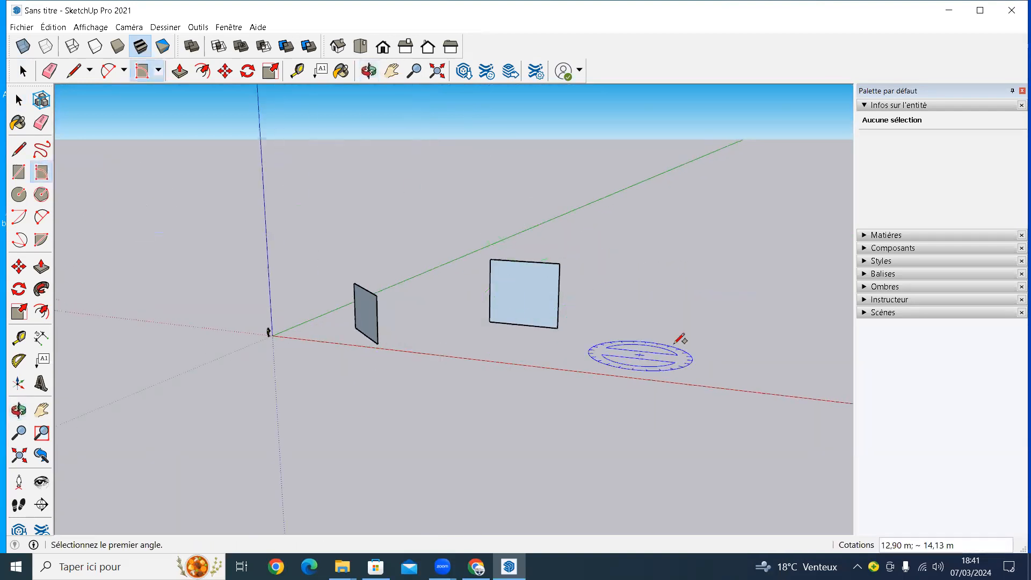
{"action": "left_click", "coordinate": [644, 338]}
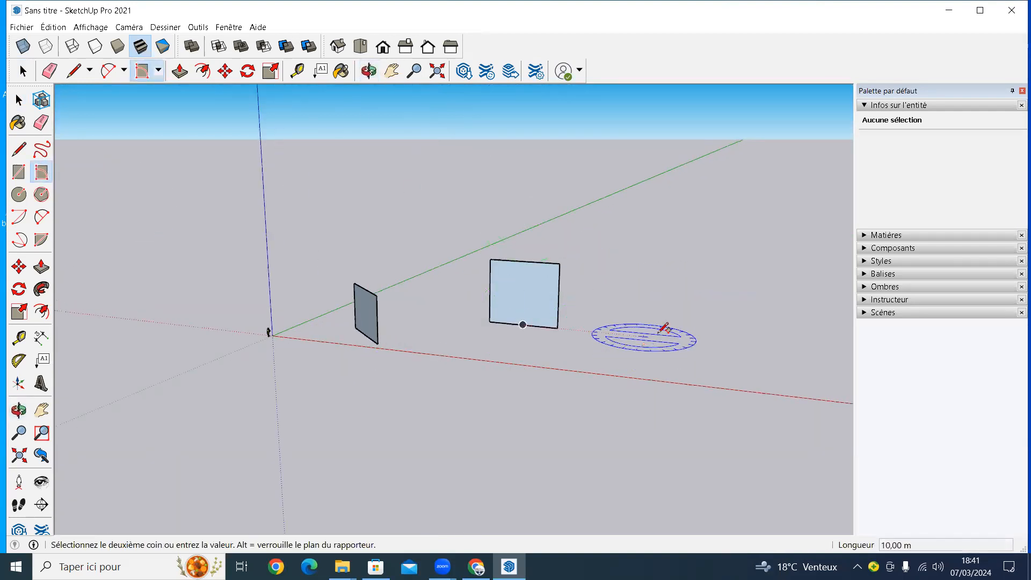
{"action": "left_click", "coordinate": [680, 266]}
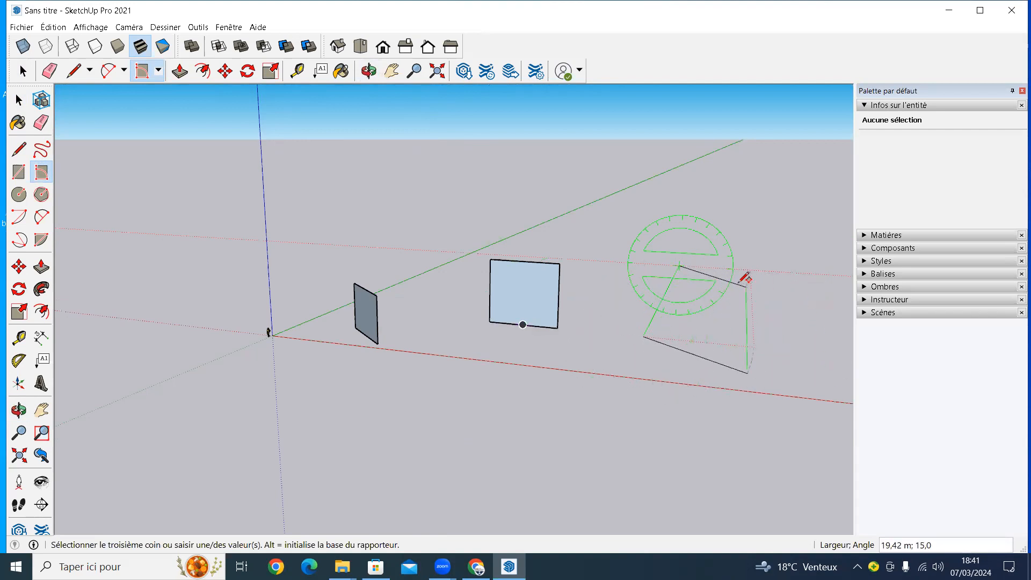
{"action": "middle_click_drag", "start_coordinate": [666, 367], "coordinate": [749, 356]}
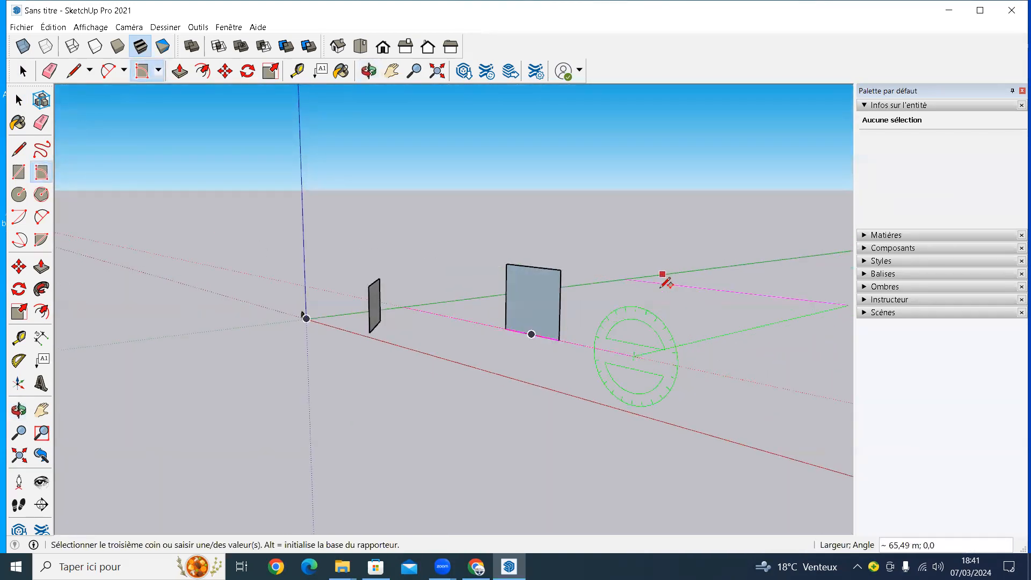
{"action": "middle_click_drag", "start_coordinate": [672, 353], "coordinate": [736, 278]}
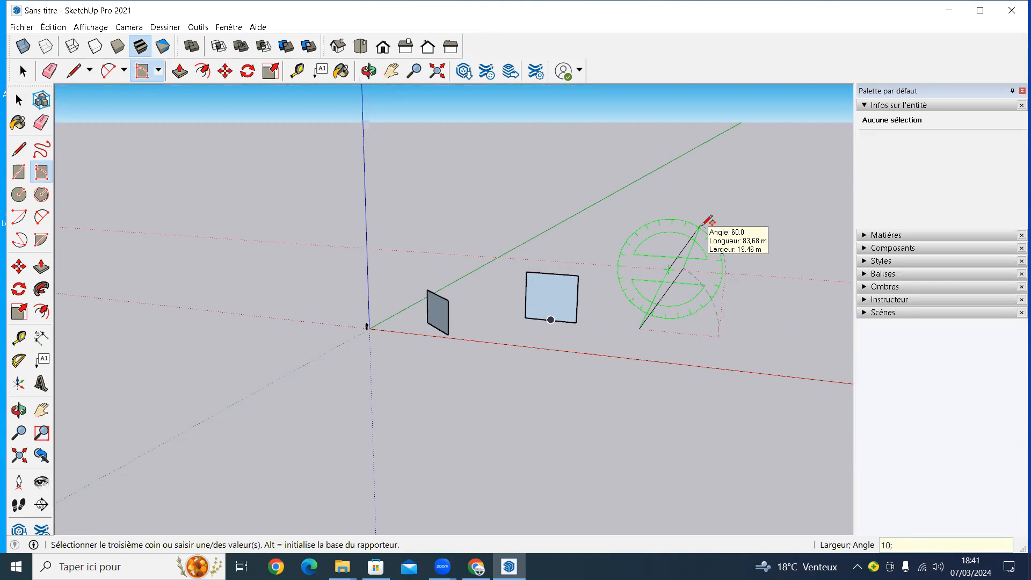
{"action": "key", "text": "Return"}
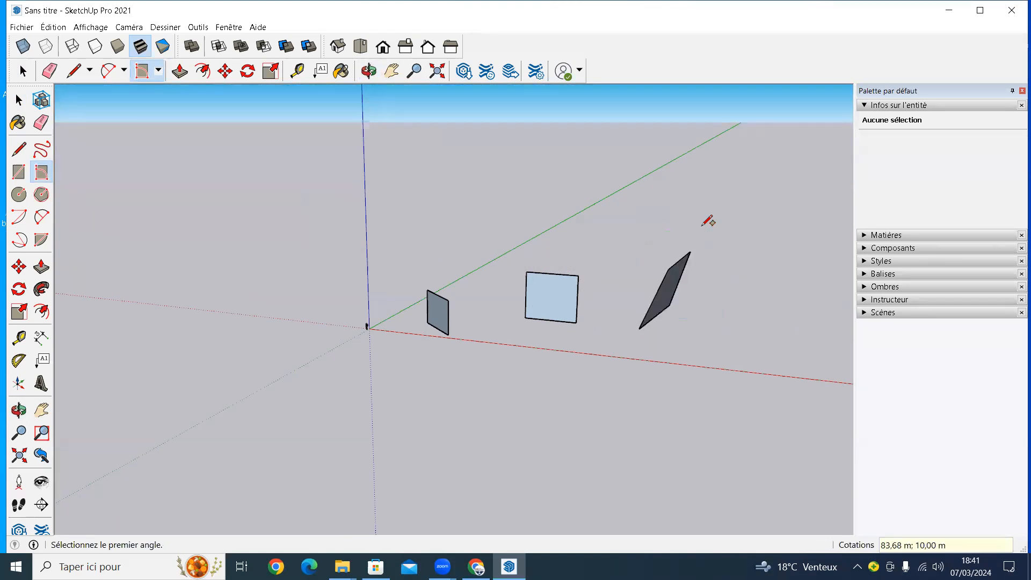
Step: Select all three rotated rectangles with a selection window and delete them
{"action": "middle_click_drag", "start_coordinate": [692, 325], "coordinate": [833, 368]}
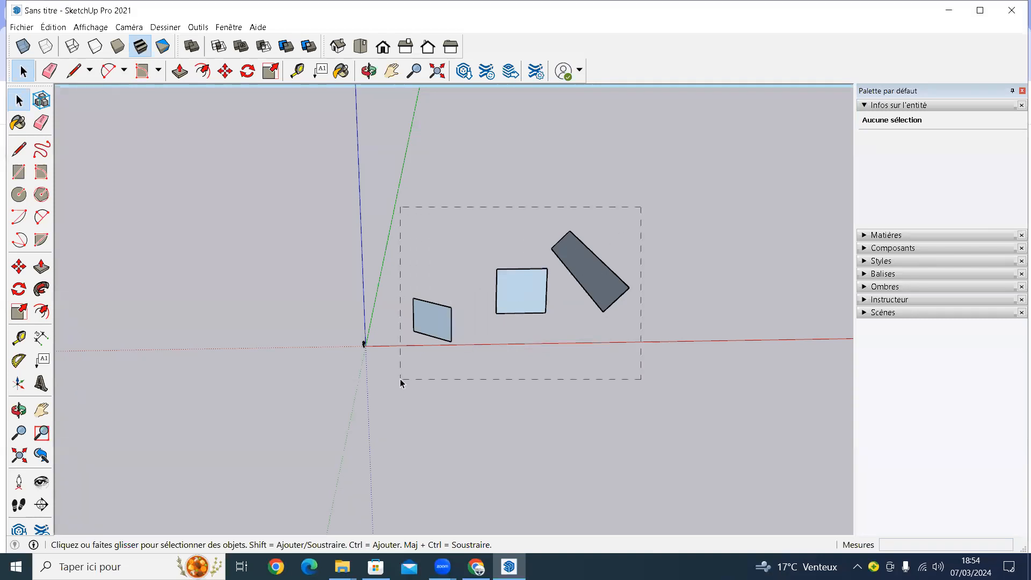
{"action": "left_click_drag", "start_coordinate": [400, 382], "coordinate": [401, 382]}
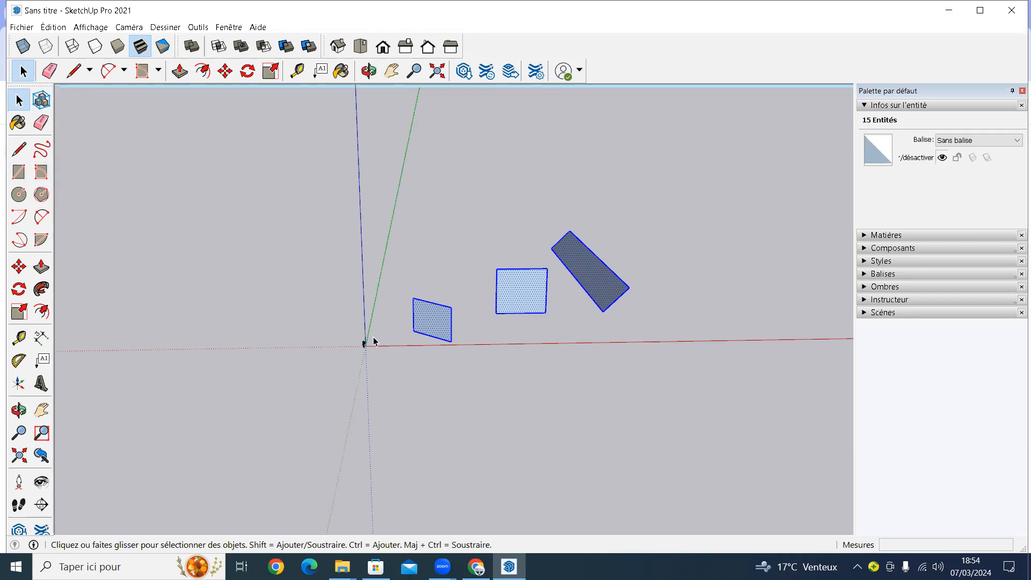
{"action": "scroll", "coordinate": [419, 358], "scroll_direction": "up", "scroll_amount": 1}
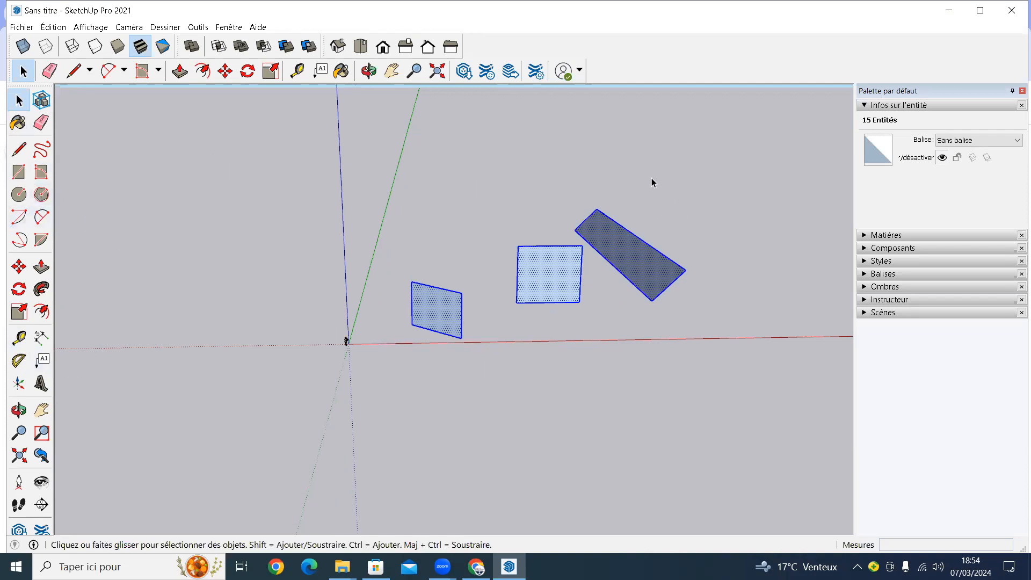
{"action": "key", "text": "Delete"}
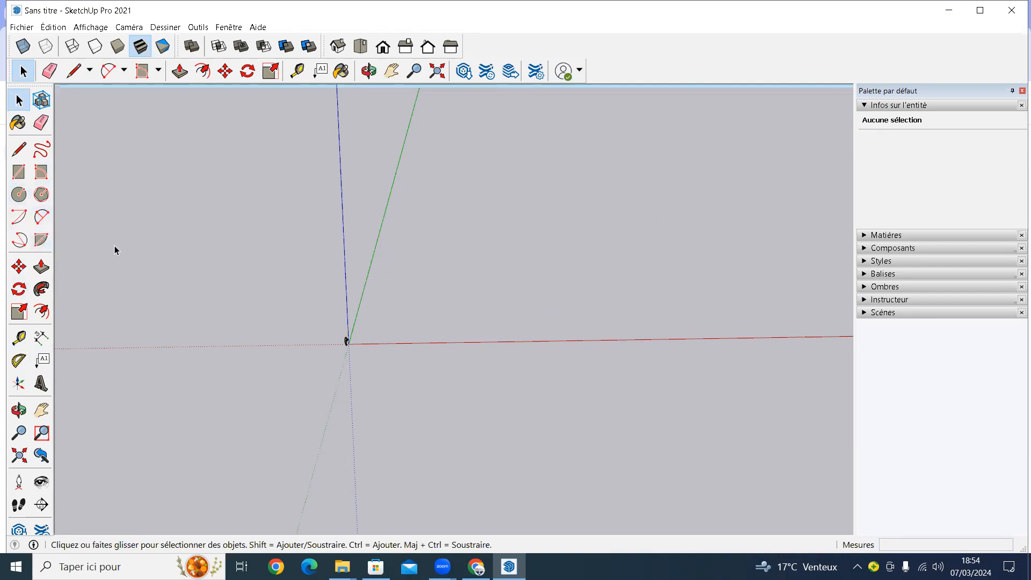
Step: Draw a circle with a radius of 10 m on the ground near the origin
{"action": "key", "text": "c"}
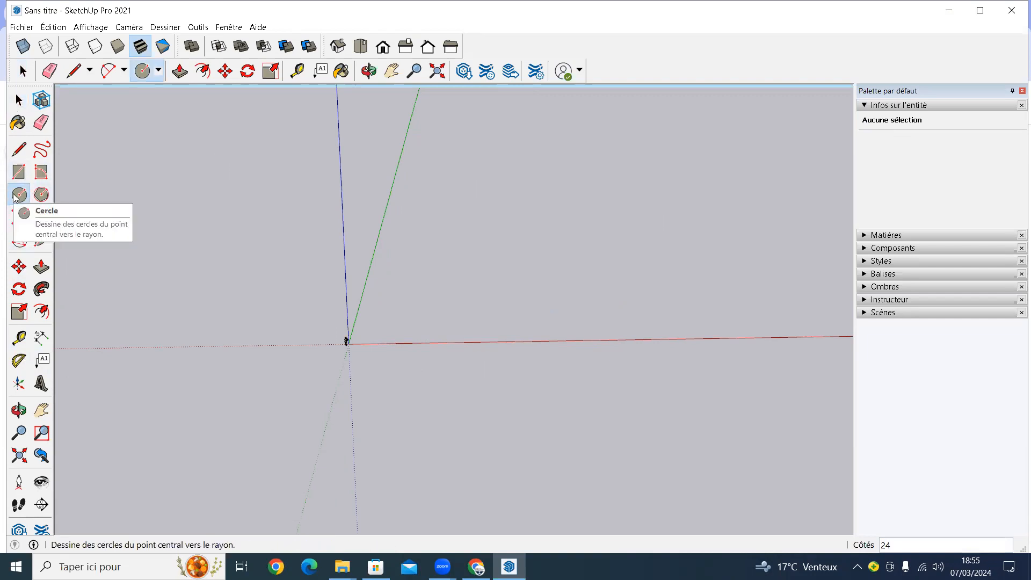
{"action": "middle_click_drag", "start_coordinate": [322, 341], "coordinate": [398, 324]}
{"action": "scroll", "coordinate": [404, 347], "scroll_direction": "up", "scroll_amount": 3}
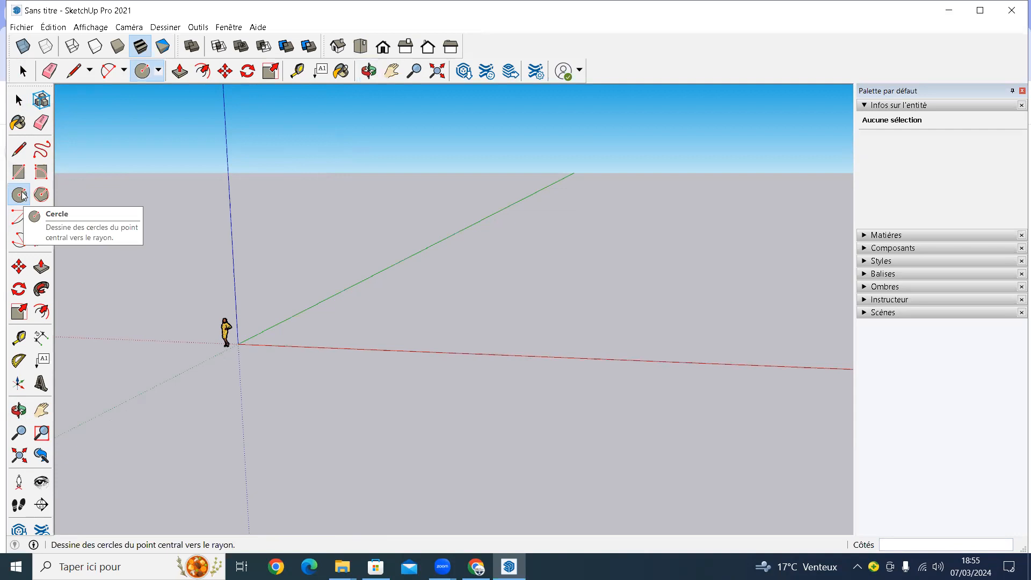
{"action": "left_click", "coordinate": [375, 315]}
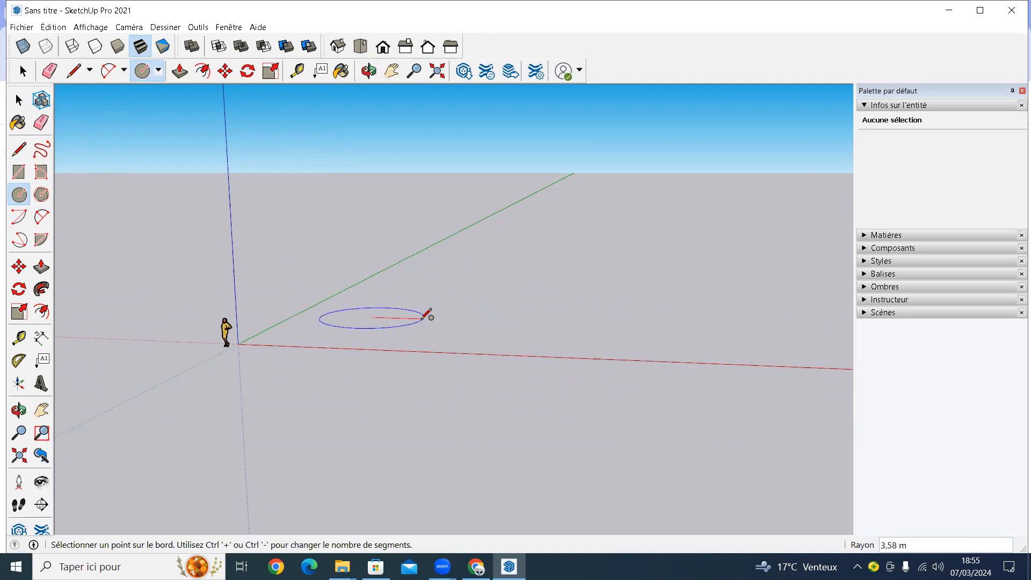
{"action": "type", "text": "10"}
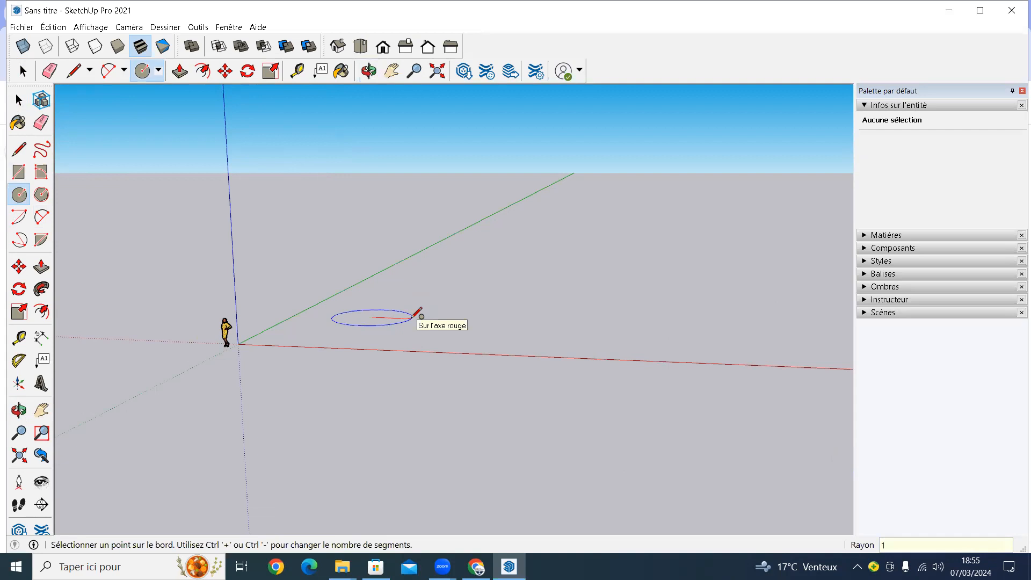
{"action": "key", "text": "Return"}
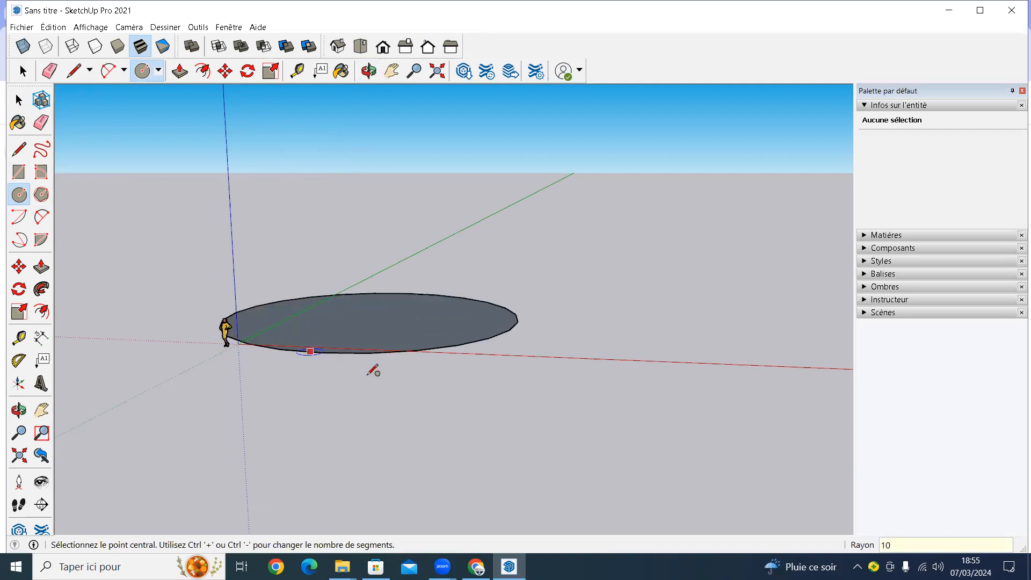
Step: Examine the circle from its centre out to its segmented edge
{"action": "middle_click_drag", "start_coordinate": [392, 312], "coordinate": [393, 425]}
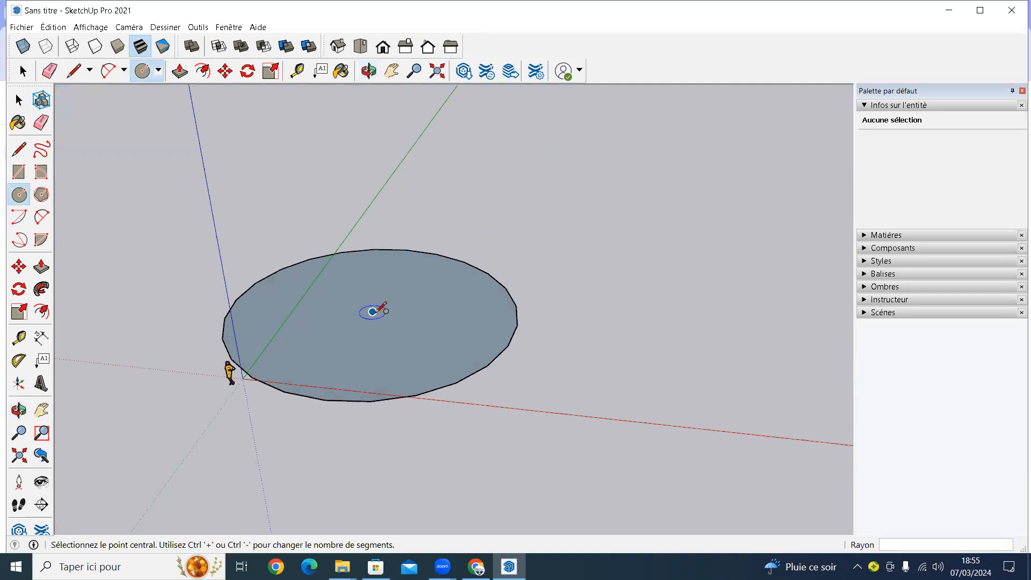
{"action": "left_click", "coordinate": [372, 311]}
{"action": "left_click", "coordinate": [517, 325]}
{"action": "scroll", "coordinate": [474, 311], "scroll_direction": "up", "scroll_amount": 1}
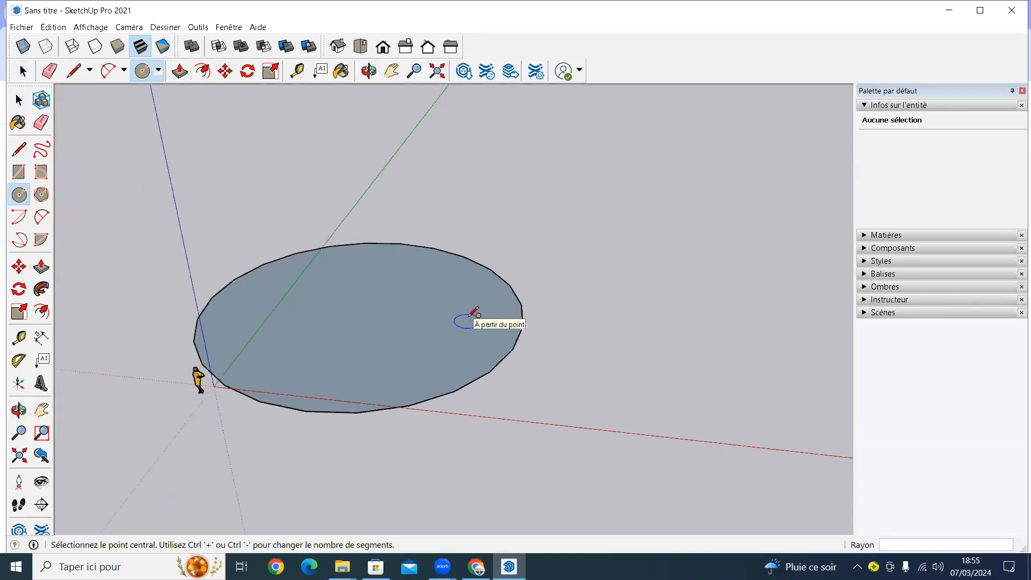
{"action": "scroll", "coordinate": [474, 313], "scroll_direction": "down", "scroll_amount": 3}
{"action": "scroll", "coordinate": [470, 318], "scroll_direction": "up", "scroll_amount": 2}
{"action": "scroll", "coordinate": [467, 319], "scroll_direction": "down", "scroll_amount": 2}
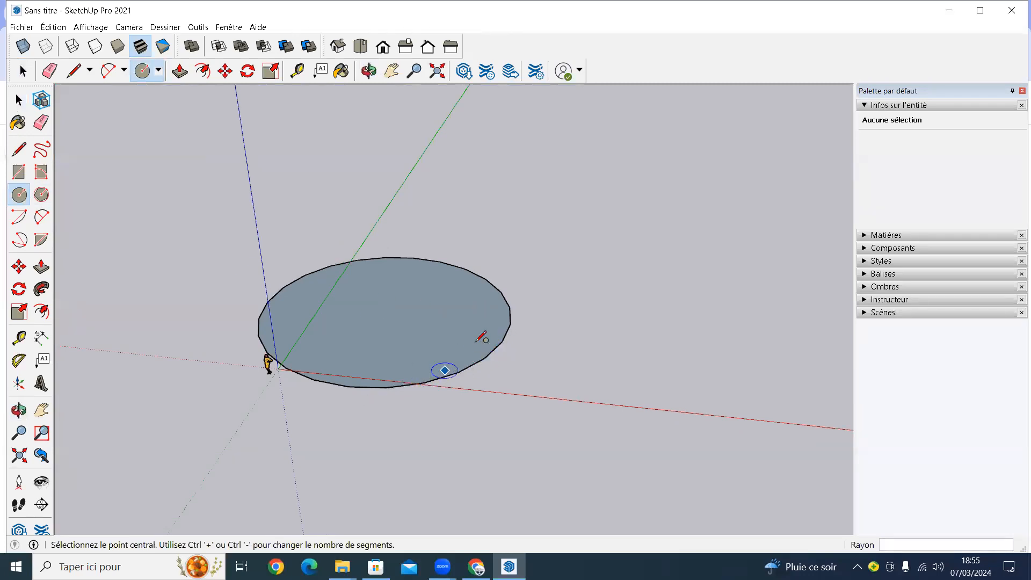
Step: Select the circle's face and then its edge to inspect the entity information of each
{"action": "key", "text": "space"}
{"action": "scroll", "coordinate": [506, 352], "scroll_direction": "up", "scroll_amount": 2}
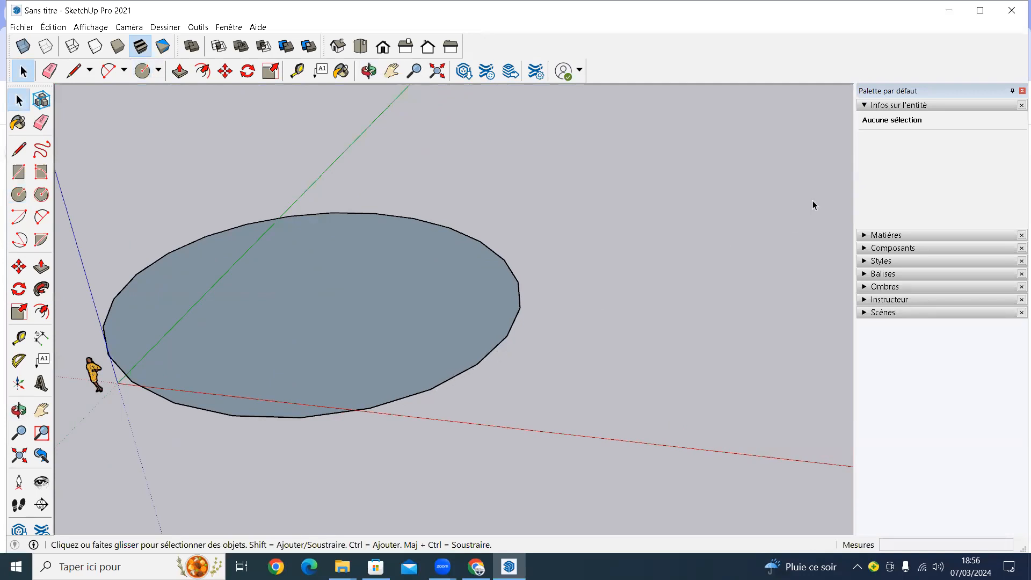
{"action": "left_click", "coordinate": [371, 312]}
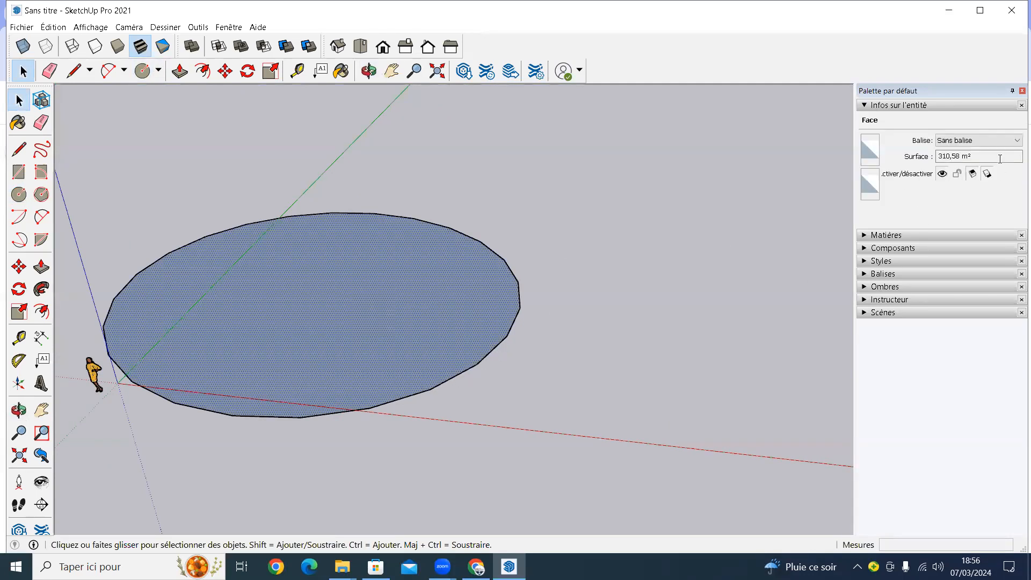
{"action": "left_click", "coordinate": [502, 346]}
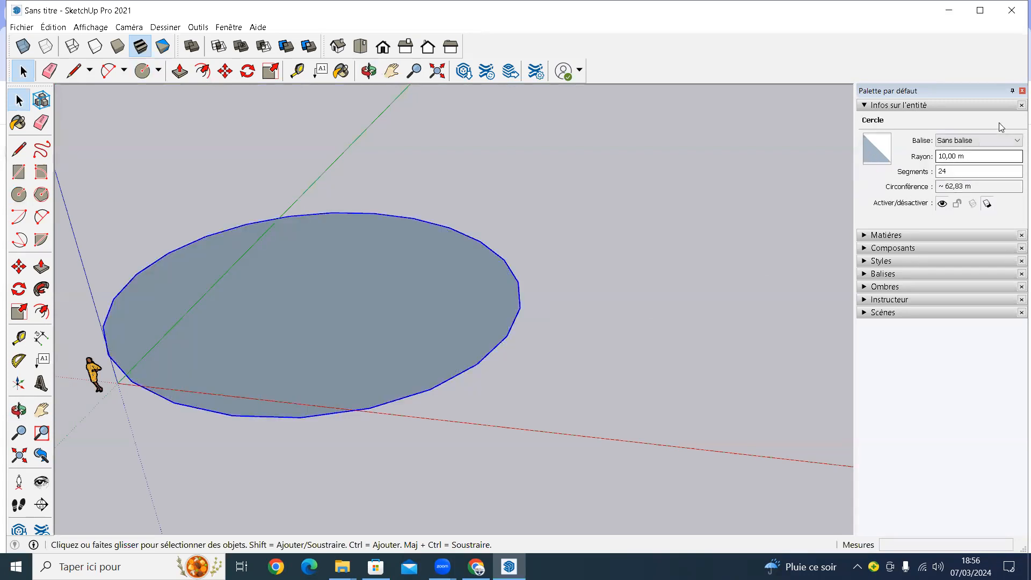
Step: Set the circle's number of segments to 32, then increase it to 42
{"action": "left_click", "coordinate": [946, 171]}
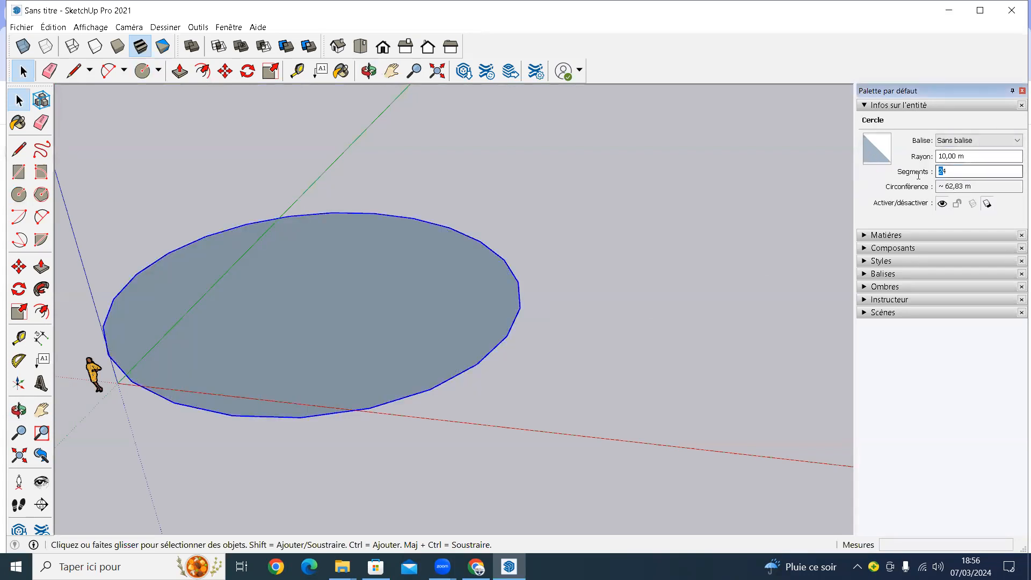
{"action": "double_click", "coordinate": [949, 171]}
{"action": "key", "text": "Return"}
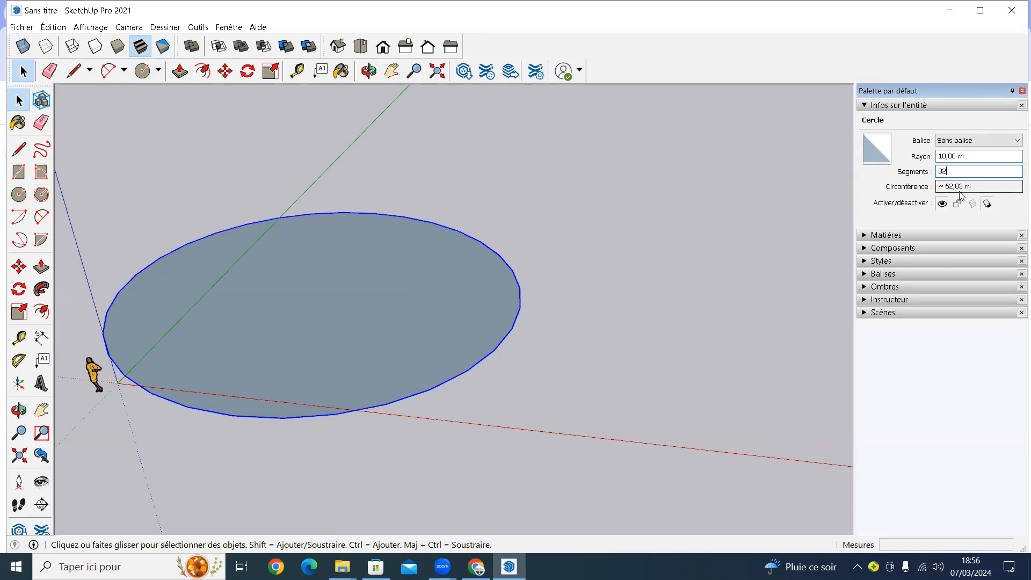
{"action": "double_click", "coordinate": [948, 168]}
{"action": "key", "text": "Return"}
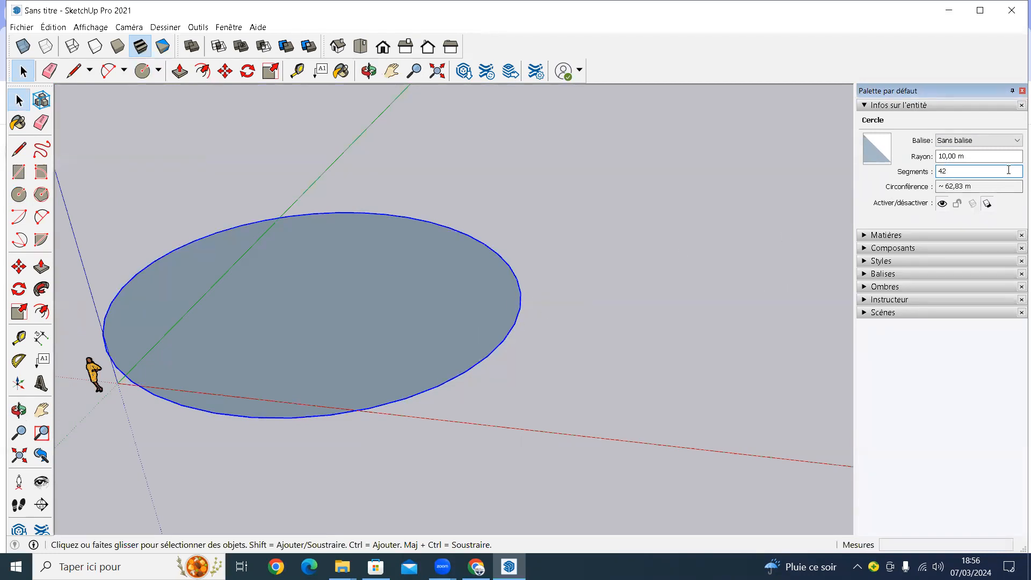
Step: Check the smoothness of the circle's outline and reduce its number of segments to 10
{"action": "scroll", "coordinate": [499, 352], "scroll_direction": "down", "scroll_amount": 1}
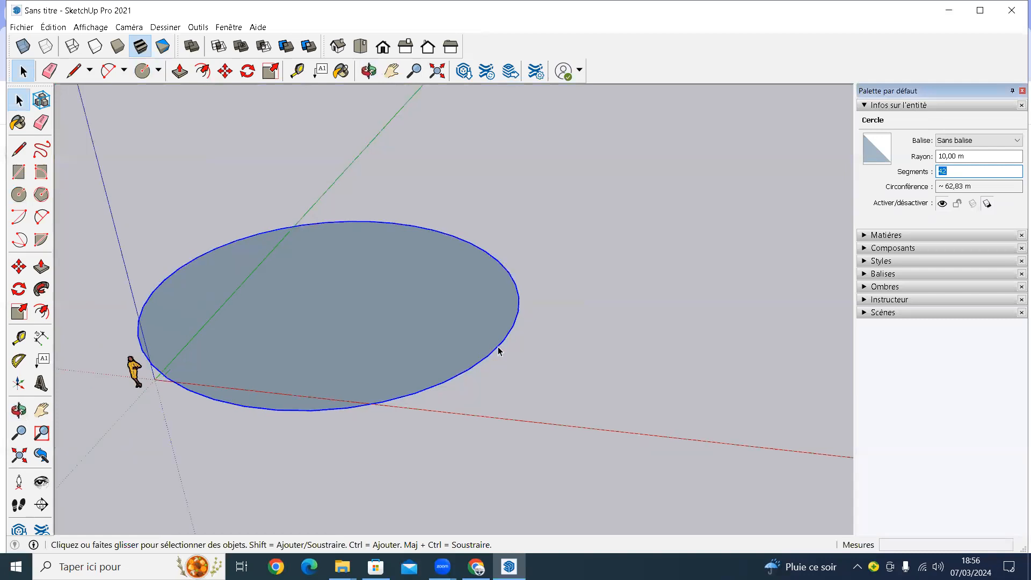
{"action": "scroll", "coordinate": [498, 351], "scroll_direction": "down", "scroll_amount": 2}
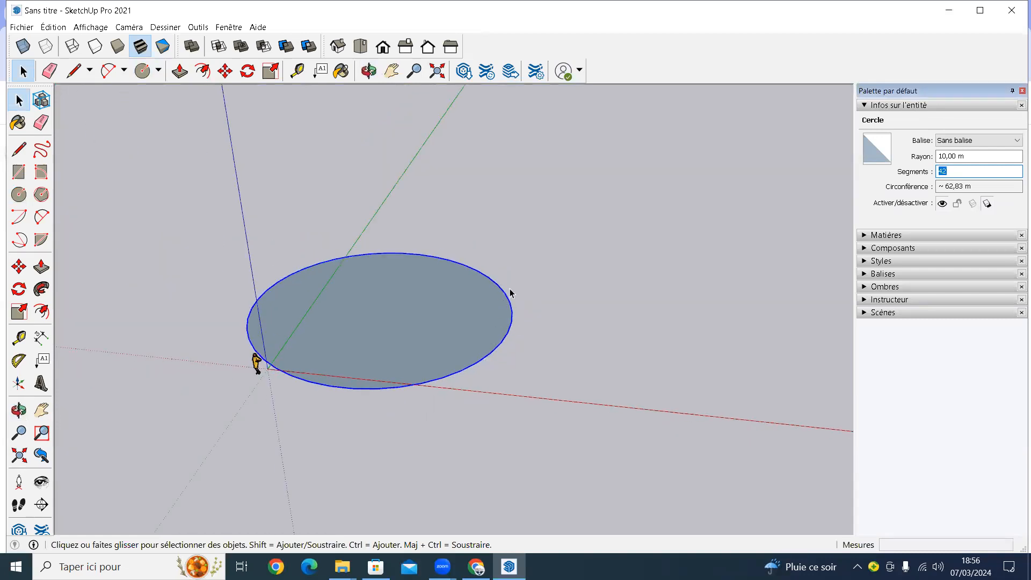
{"action": "scroll", "coordinate": [515, 325], "scroll_direction": "up", "scroll_amount": 3}
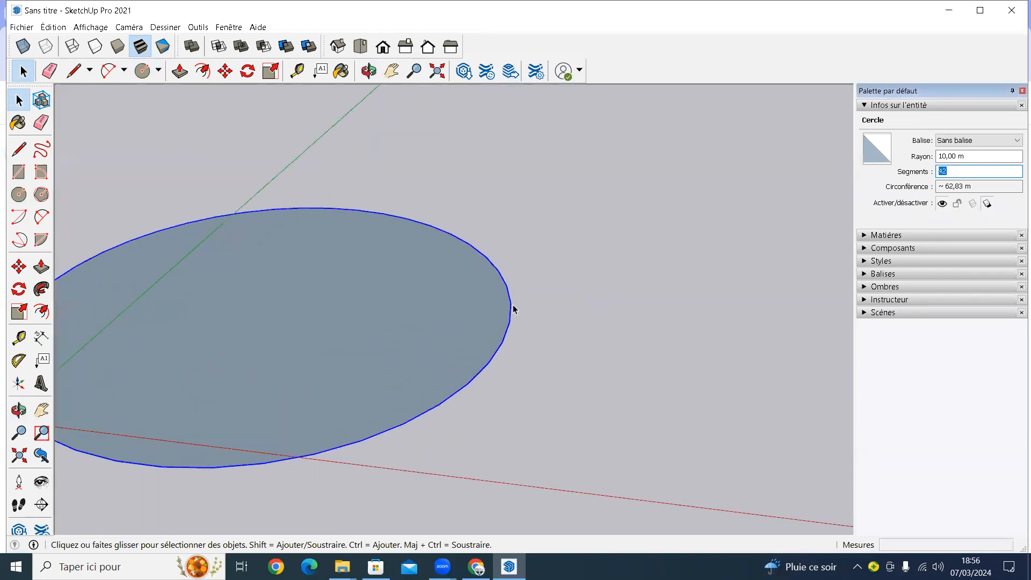
{"action": "scroll", "coordinate": [502, 344], "scroll_direction": "down", "scroll_amount": 1}
{"action": "scroll", "coordinate": [502, 344], "scroll_direction": "down", "scroll_amount": 2}
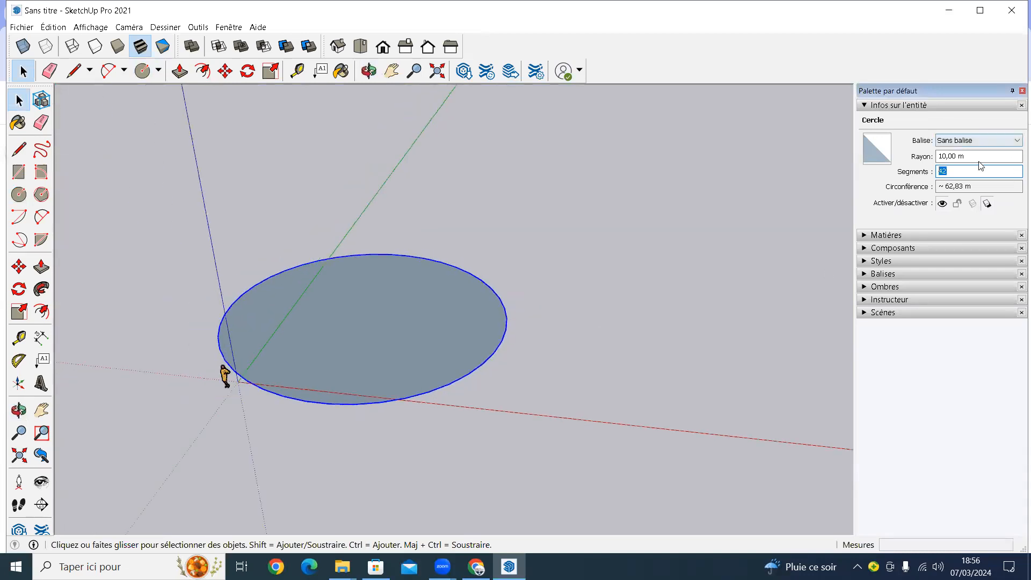
{"action": "type", "text": "10"}
{"action": "key", "text": "Return"}
Step: Set the circle's number of segments to 100
{"action": "double_click", "coordinate": [964, 170]}
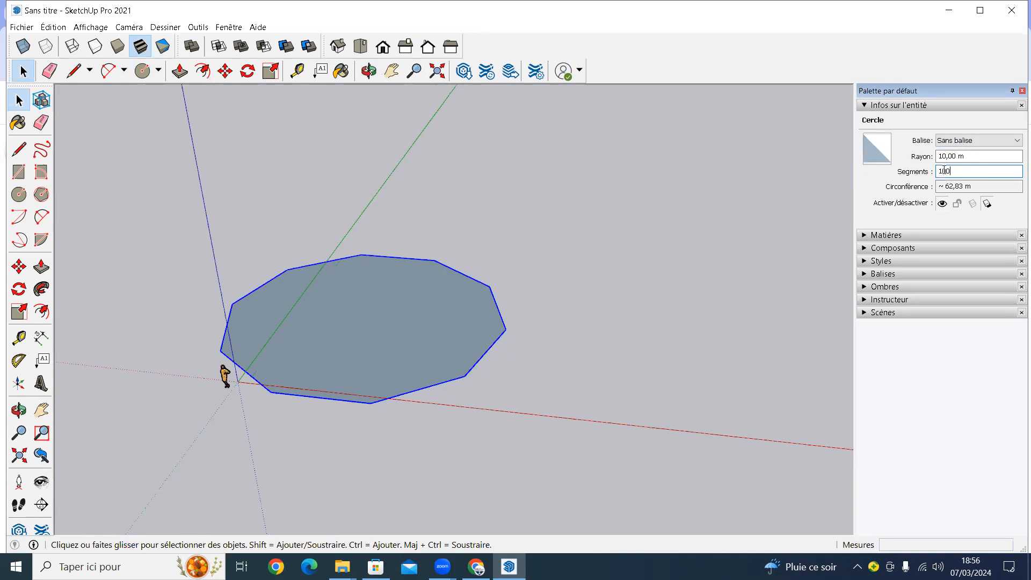
{"action": "type", "text": "100"}
{"action": "key", "text": "Return"}
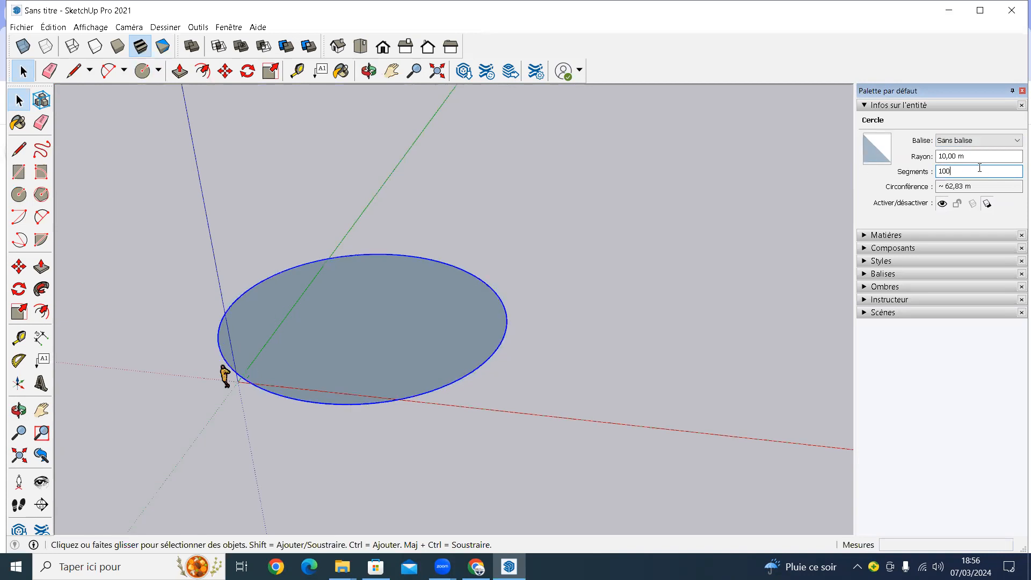
Step: Check the smoothness of the 100-segment circle's outline and inspect the entity information of its face and edge
{"action": "scroll", "coordinate": [500, 360], "scroll_direction": "up", "scroll_amount": 3}
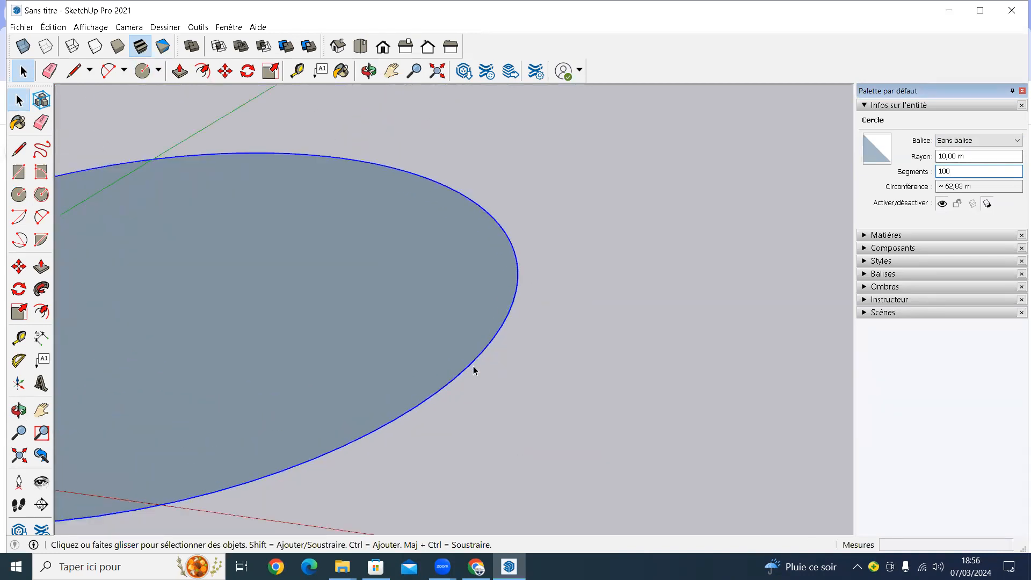
{"action": "scroll", "coordinate": [475, 370], "scroll_direction": "down", "scroll_amount": 4}
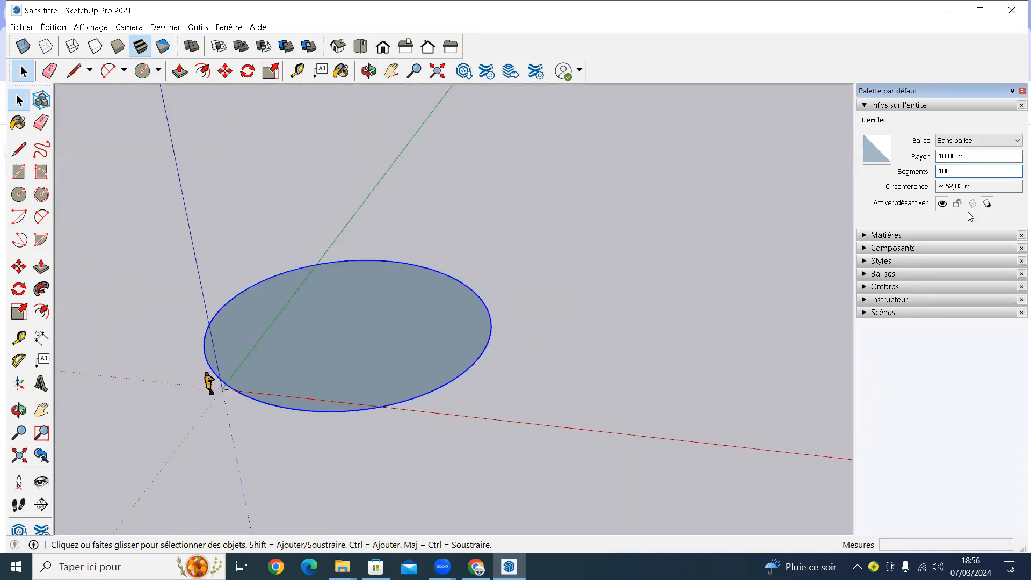
{"action": "scroll", "coordinate": [482, 336], "scroll_direction": "down", "scroll_amount": 2}
{"action": "middle_click_drag", "start_coordinate": [393, 361], "coordinate": [324, 340]}
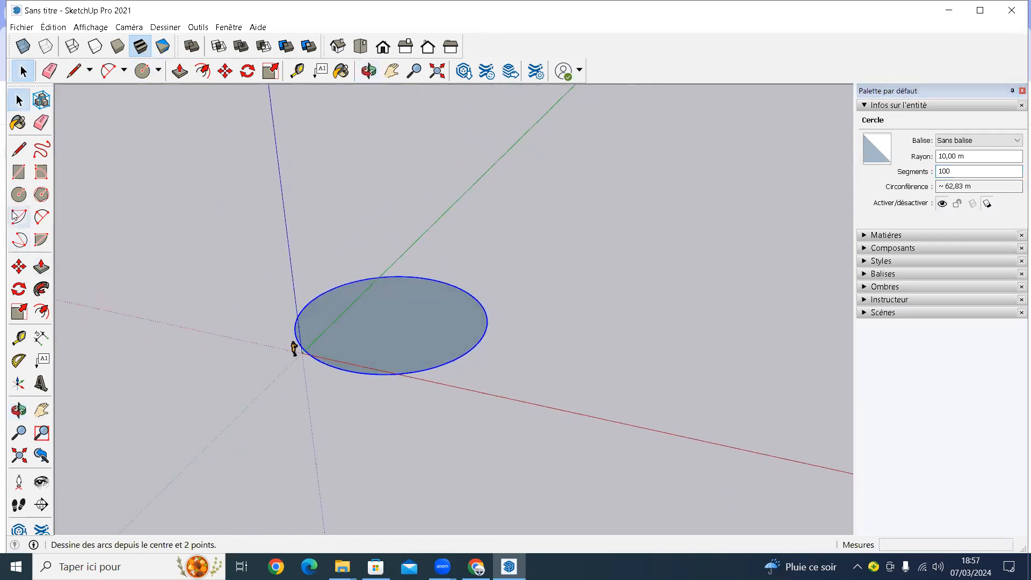
{"action": "left_click", "coordinate": [427, 324]}
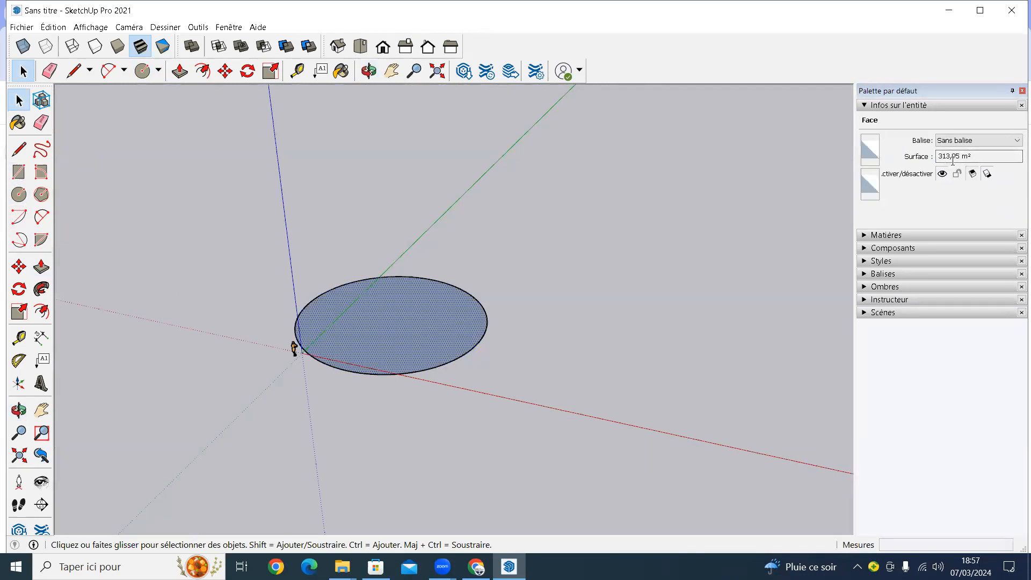
{"action": "left_click", "coordinate": [443, 371]}
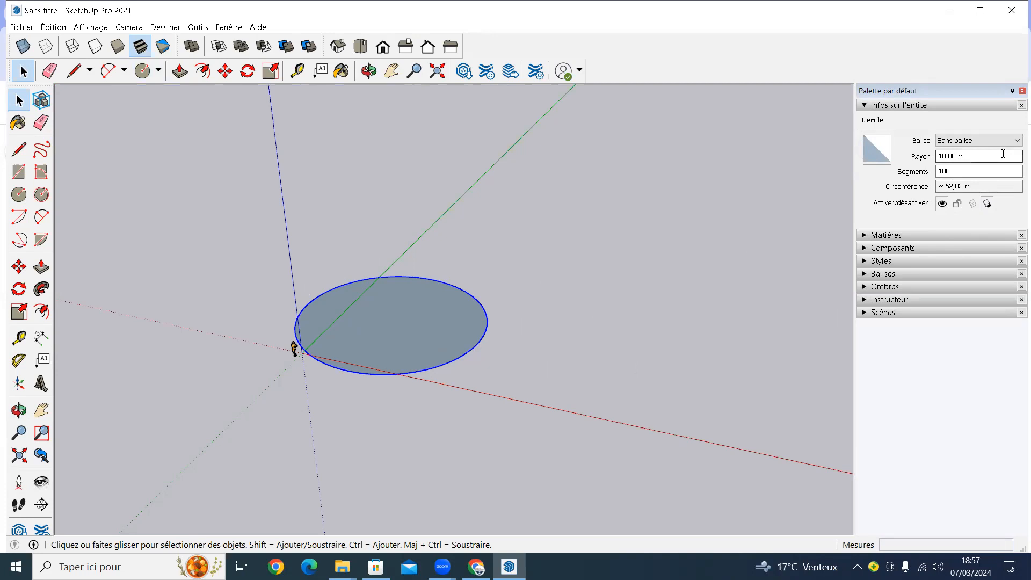
Step: Try an inscribed hexagon with a radius of about 5.18 m along the red axis beside the circle, and undo it
{"action": "left_click", "coordinate": [43, 195]}
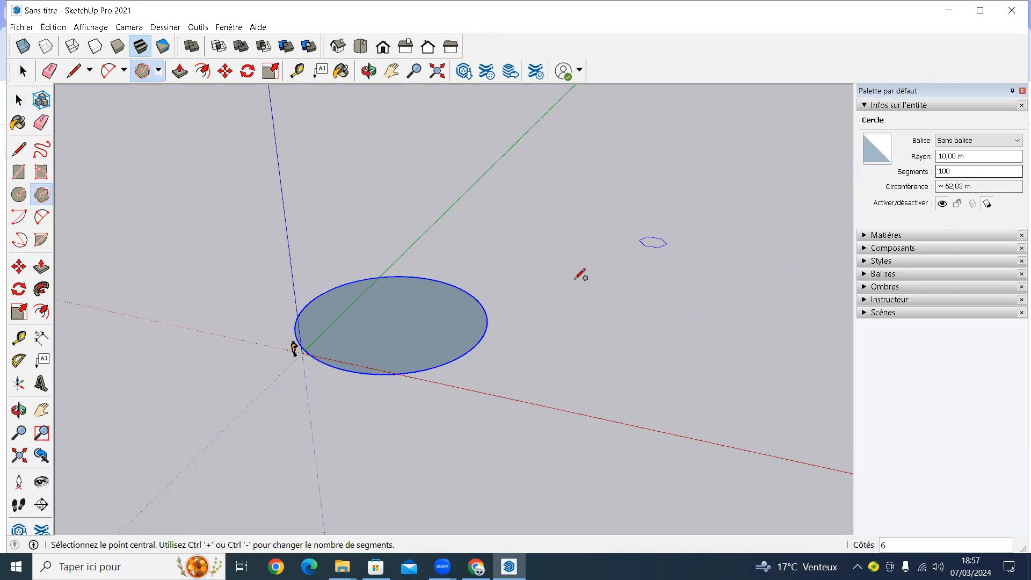
{"action": "left_click", "coordinate": [607, 333]}
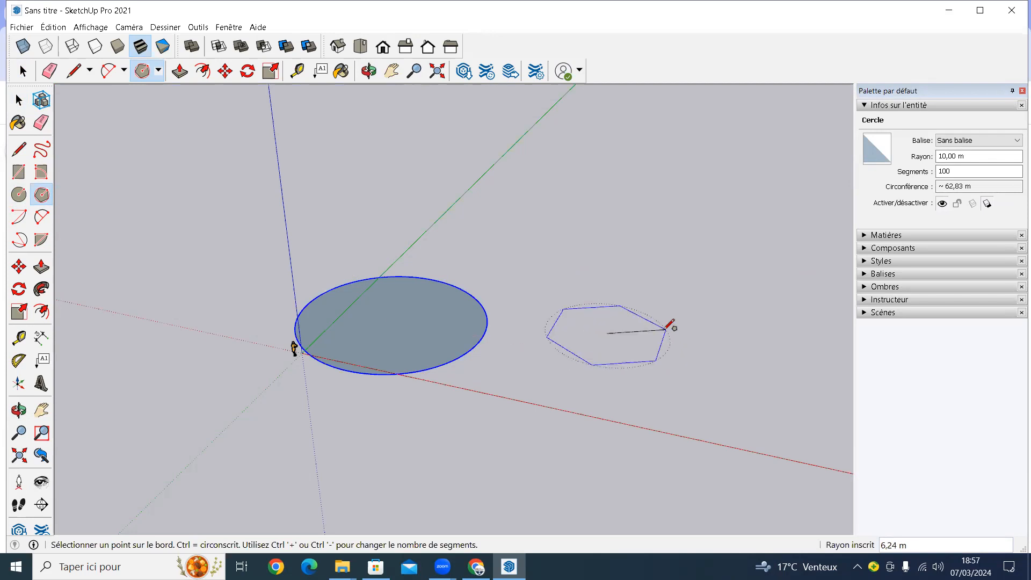
{"action": "scroll", "coordinate": [665, 333], "scroll_direction": "up", "scroll_amount": 1}
{"action": "scroll", "coordinate": [665, 331], "scroll_direction": "down", "scroll_amount": 1}
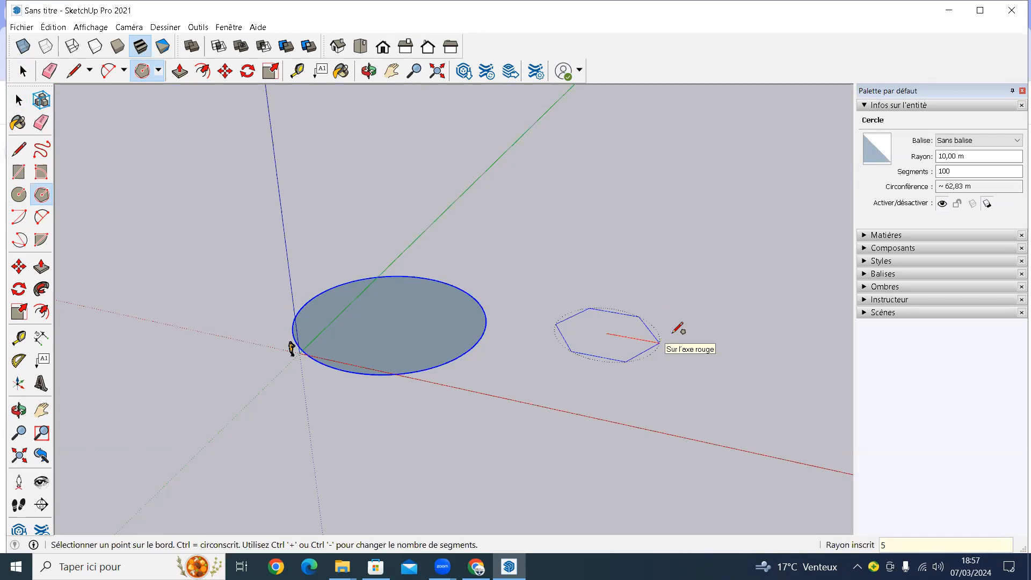
{"action": "key", "text": "BackSpace"}
{"action": "scroll", "coordinate": [670, 337], "scroll_direction": "up", "scroll_amount": 2}
{"action": "scroll", "coordinate": [639, 322], "scroll_direction": "down", "scroll_amount": 2}
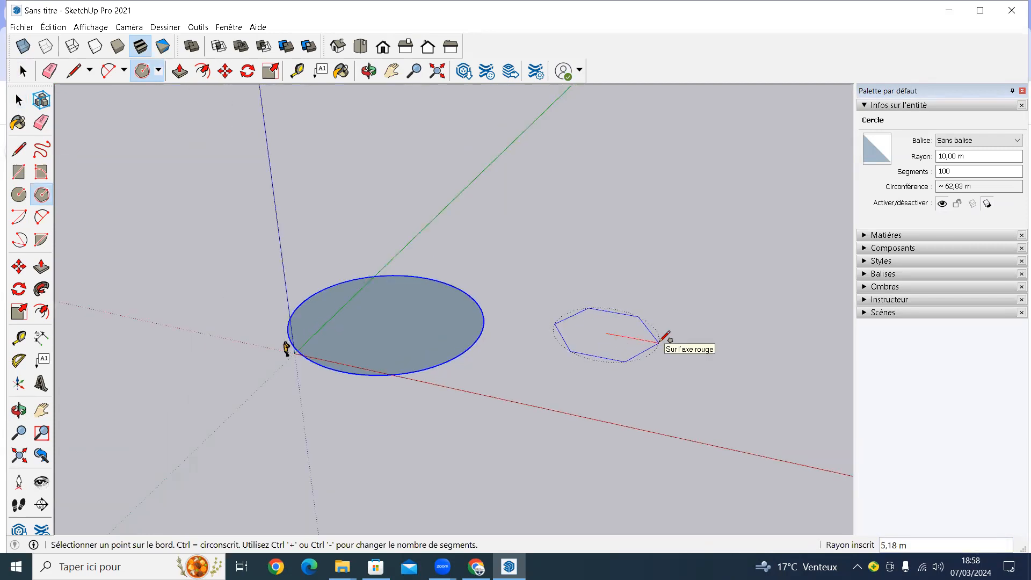
{"action": "left_click", "coordinate": [667, 342]}
{"action": "scroll", "coordinate": [668, 334], "scroll_direction": "up", "scroll_amount": 2}
{"action": "scroll", "coordinate": [670, 334], "scroll_direction": "down", "scroll_amount": 2}
{"action": "scroll", "coordinate": [669, 329], "scroll_direction": "up", "scroll_amount": 2}
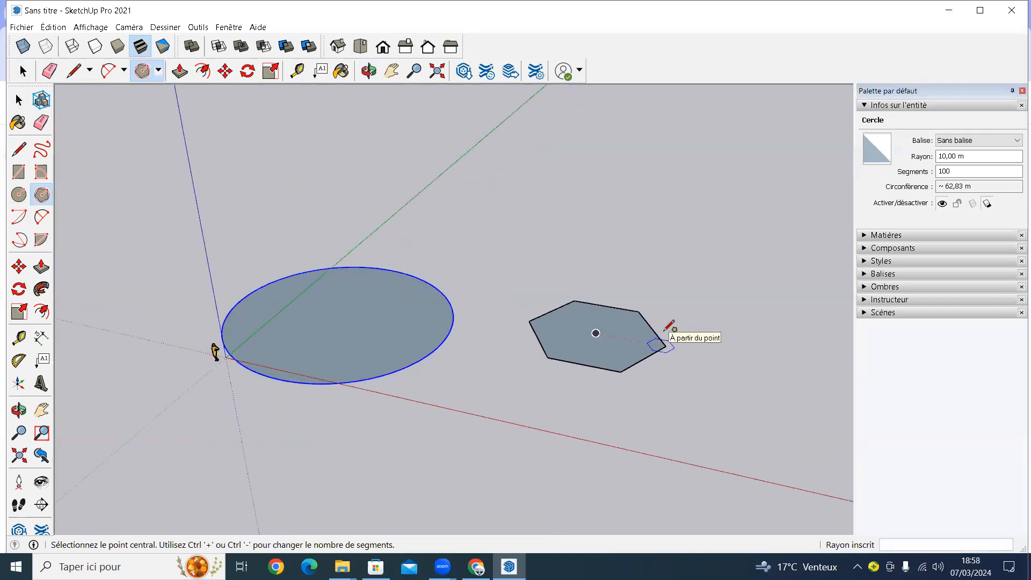
{"action": "key", "text": "ctrl+z"}
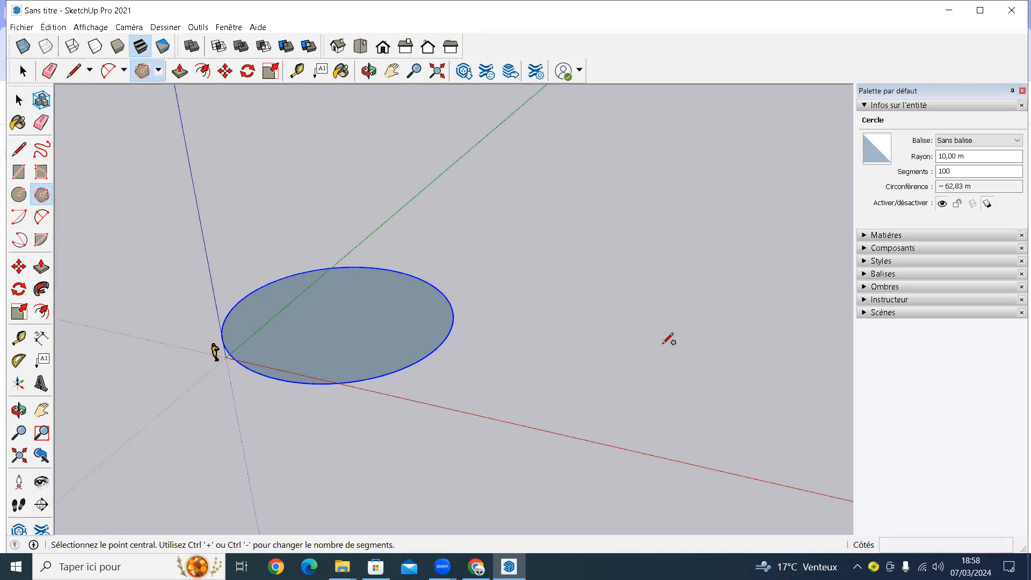
Step: Draw a hexagon beside the circle along the red axis, switched from circumscribed to inscribed, with a radius of about 4.33 m
{"action": "left_click", "coordinate": [585, 330]}
{"action": "scroll", "coordinate": [635, 322], "scroll_direction": "up", "scroll_amount": 1}
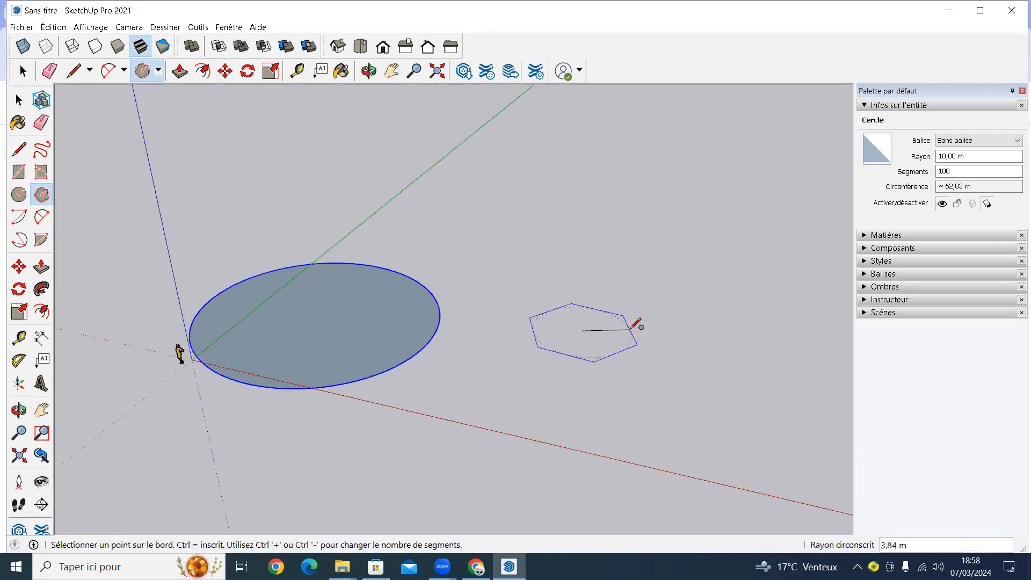
{"action": "scroll", "coordinate": [634, 324], "scroll_direction": "down", "scroll_amount": 2}
{"action": "scroll", "coordinate": [629, 334], "scroll_direction": "up", "scroll_amount": 1}
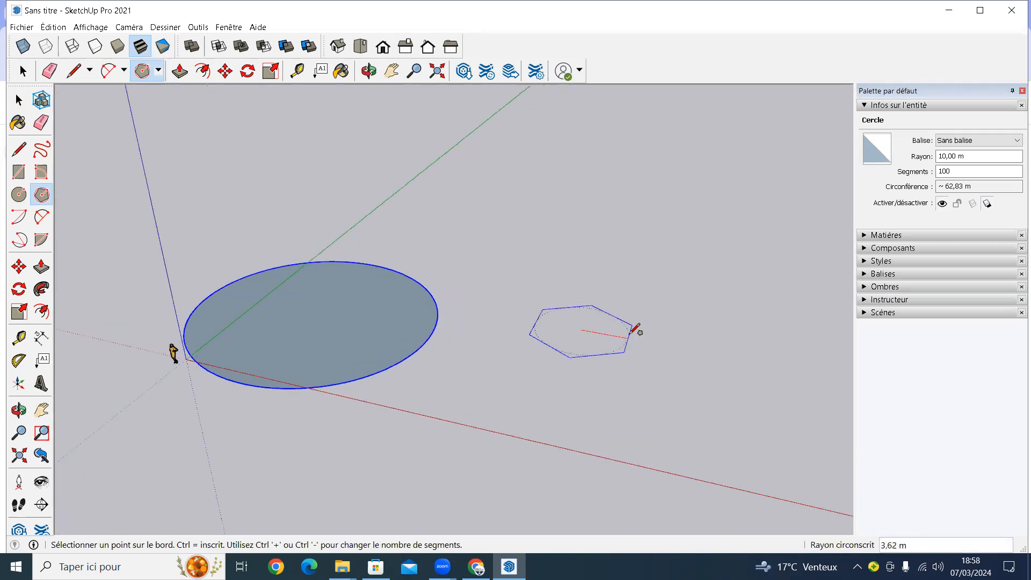
{"action": "key", "text": "ctrl"}
{"action": "scroll", "coordinate": [629, 334], "scroll_direction": "down", "scroll_amount": 1}
{"action": "scroll", "coordinate": [630, 334], "scroll_direction": "up", "scroll_amount": 2}
{"action": "scroll", "coordinate": [629, 334], "scroll_direction": "down", "scroll_amount": 2}
{"action": "scroll", "coordinate": [634, 330], "scroll_direction": "up", "scroll_amount": 1}
{"action": "scroll", "coordinate": [633, 333], "scroll_direction": "down", "scroll_amount": 1}
{"action": "scroll", "coordinate": [631, 335], "scroll_direction": "up", "scroll_amount": 1}
{"action": "key", "text": "super"}
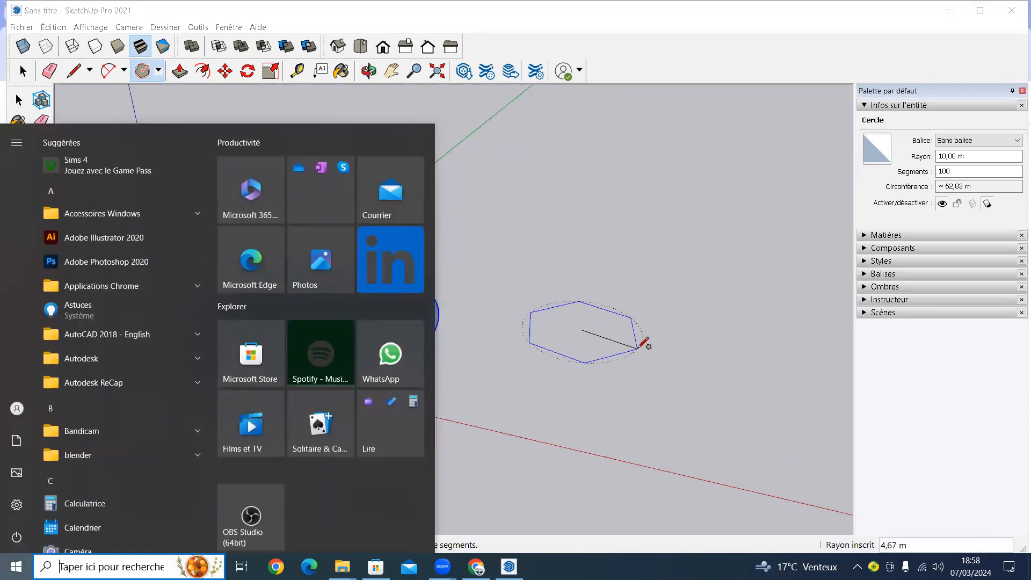
{"action": "key", "text": "super"}
{"action": "scroll", "coordinate": [644, 330], "scroll_direction": "up", "scroll_amount": 1}
{"action": "scroll", "coordinate": [645, 325], "scroll_direction": "down", "scroll_amount": 1}
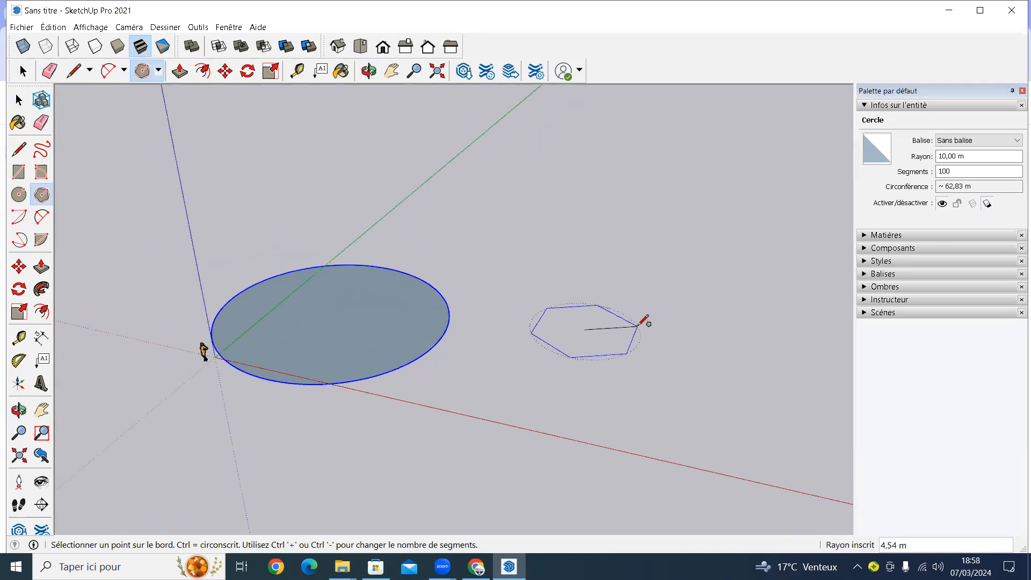
{"action": "scroll", "coordinate": [639, 324], "scroll_direction": "down", "scroll_amount": 1}
{"action": "scroll", "coordinate": [639, 324], "scroll_direction": "up", "scroll_amount": 1}
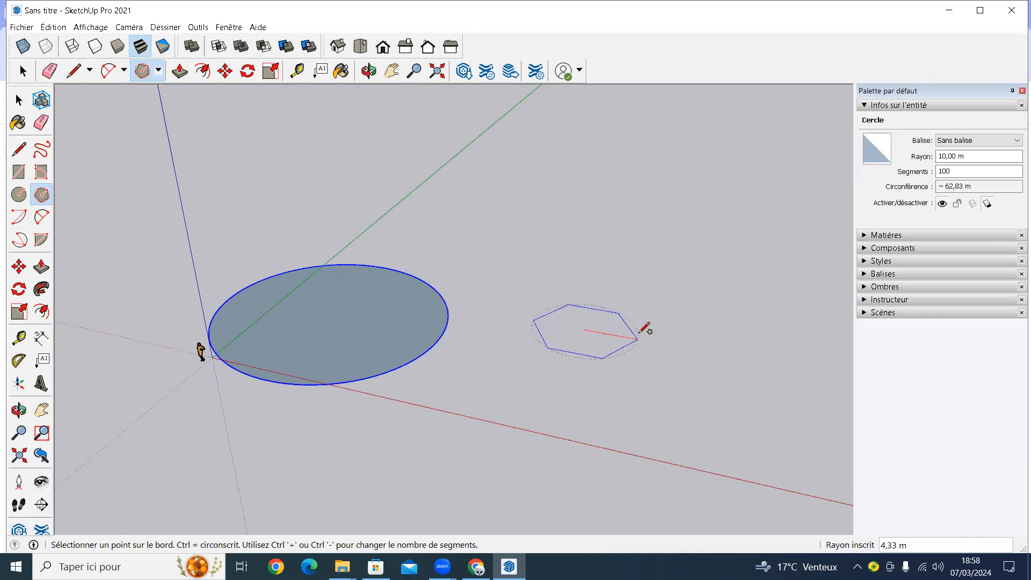
{"action": "left_click", "coordinate": [638, 339]}
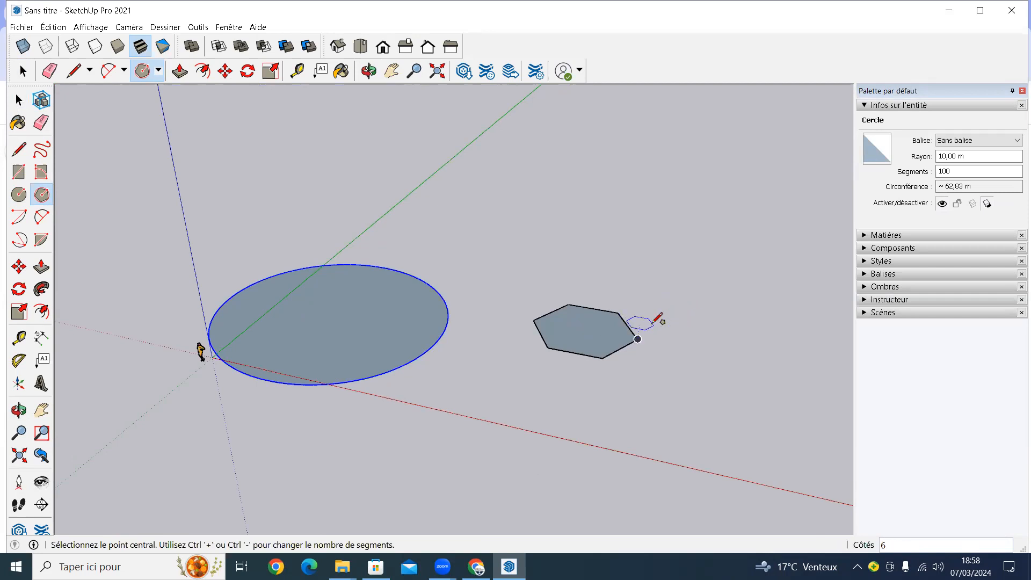
Step: Draw a second hexagon between the first one and the red axis, switched to circumscribed, with a radius of about 2.98 m
{"action": "scroll", "coordinate": [623, 336], "scroll_direction": "up", "scroll_amount": 2}
{"action": "scroll", "coordinate": [621, 337], "scroll_direction": "down", "scroll_amount": 2}
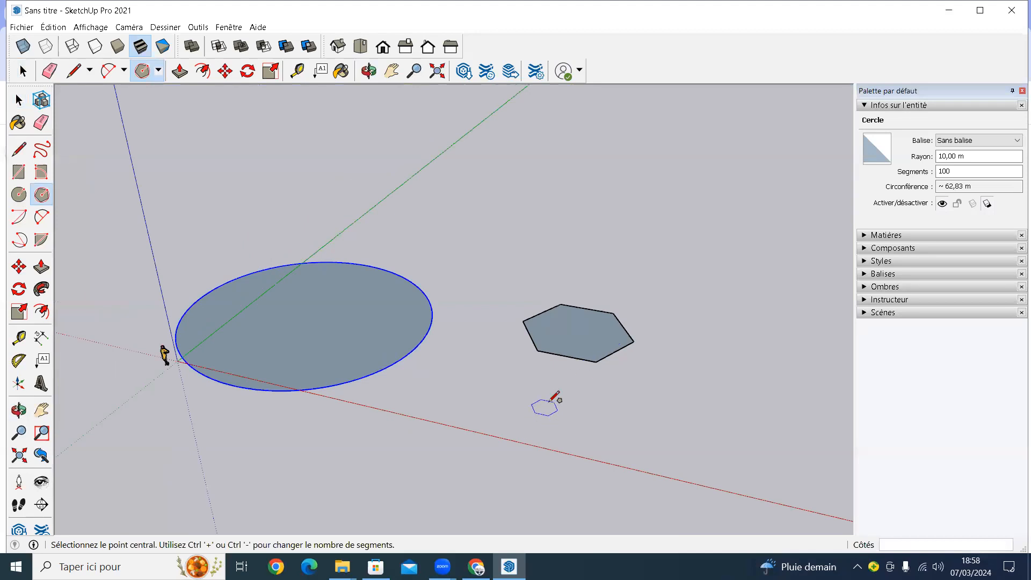
{"action": "scroll", "coordinate": [505, 411], "scroll_direction": "down", "scroll_amount": 1}
{"action": "left_click", "coordinate": [510, 403]}
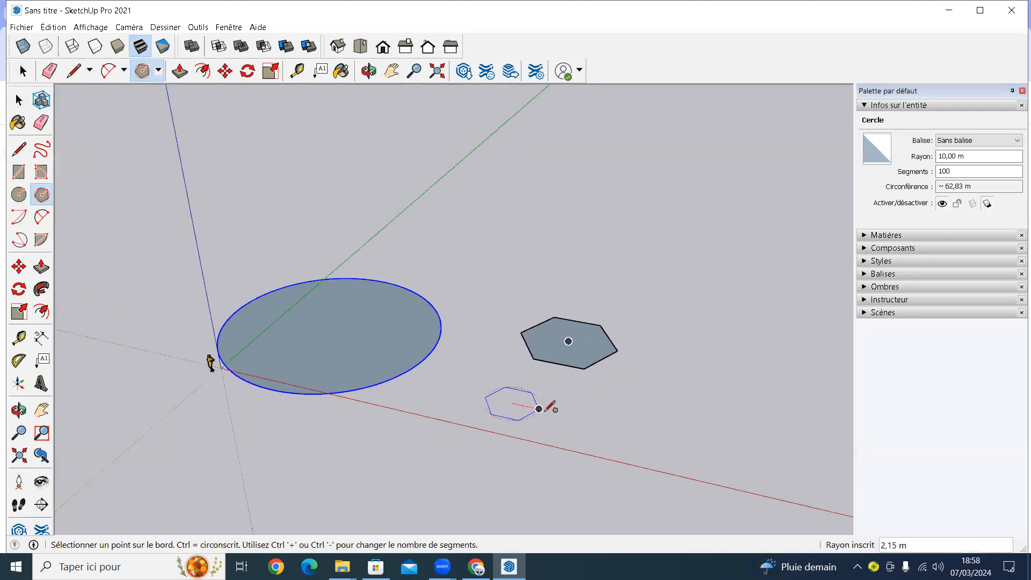
{"action": "scroll", "coordinate": [550, 409], "scroll_direction": "up", "scroll_amount": 1}
{"action": "scroll", "coordinate": [553, 407], "scroll_direction": "down", "scroll_amount": 1}
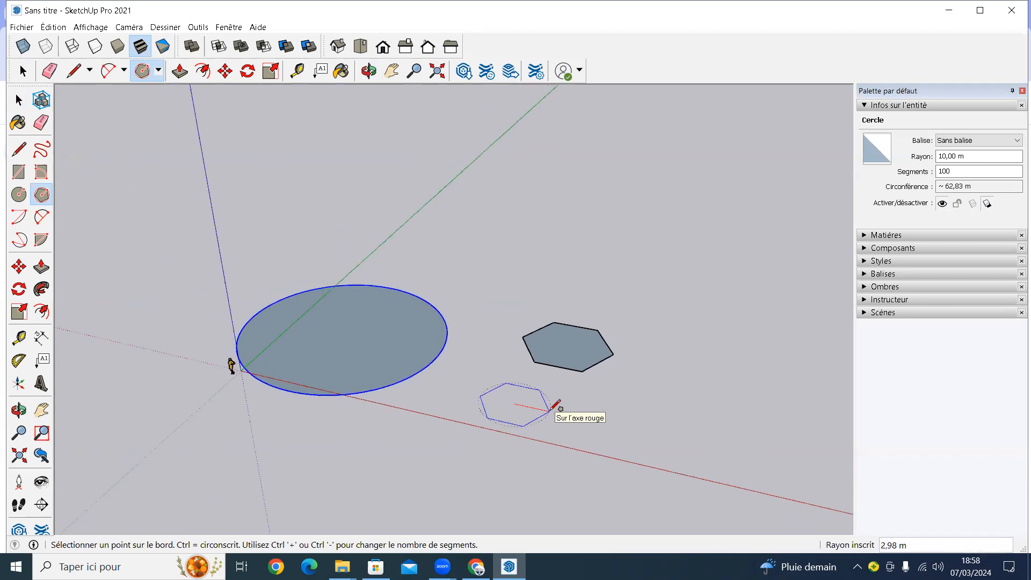
{"action": "scroll", "coordinate": [553, 407], "scroll_direction": "up", "scroll_amount": 1}
{"action": "key", "text": "ctrl"}
{"action": "scroll", "coordinate": [553, 406], "scroll_direction": "down", "scroll_amount": 1}
{"action": "scroll", "coordinate": [553, 406], "scroll_direction": "up", "scroll_amount": 1}
{"action": "scroll", "coordinate": [554, 407], "scroll_direction": "down", "scroll_amount": 1}
{"action": "right_click", "coordinate": [549, 411]}
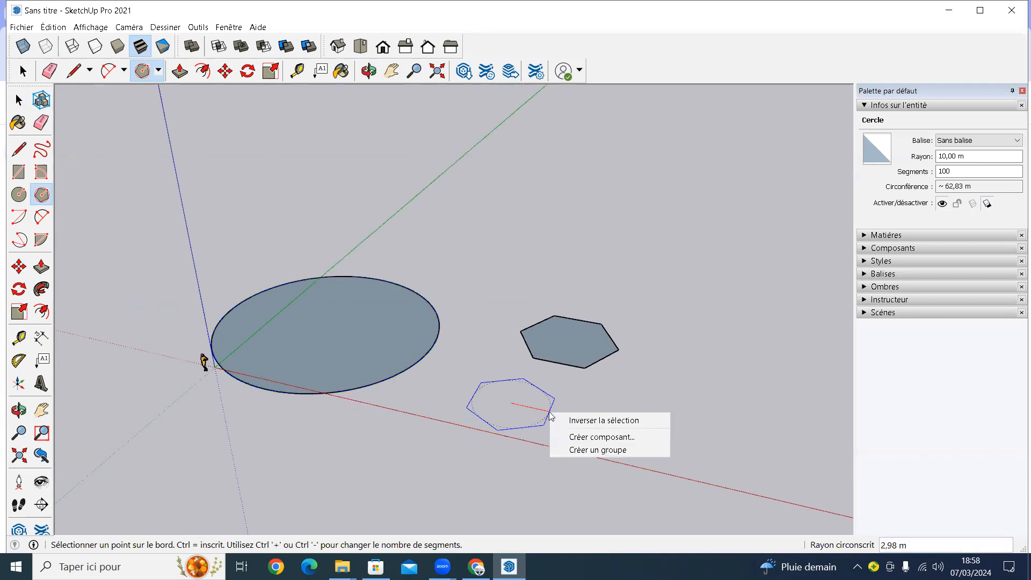
{"action": "right_click", "coordinate": [550, 411]}
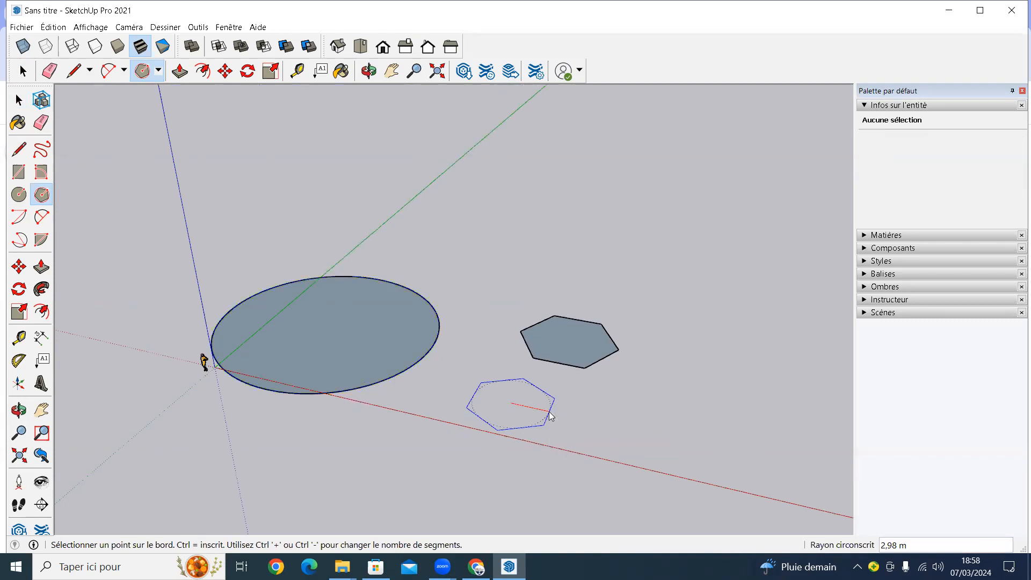
{"action": "left_click", "coordinate": [571, 381]}
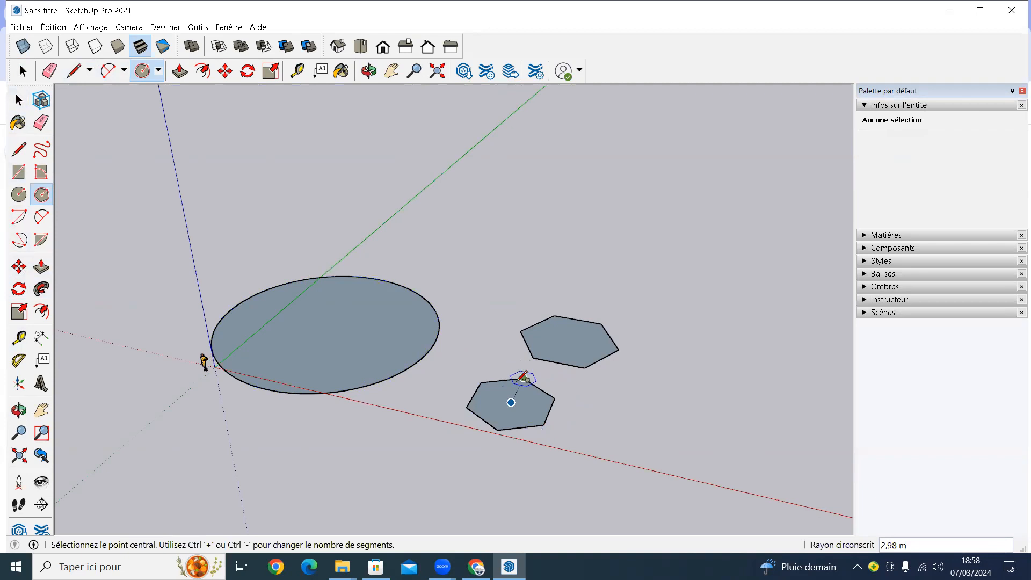
Step: Inspect the face of the hexagon nearest the red axis, and set its outline's number of segments to 8
{"action": "key", "text": "space"}
{"action": "left_click", "coordinate": [533, 414]}
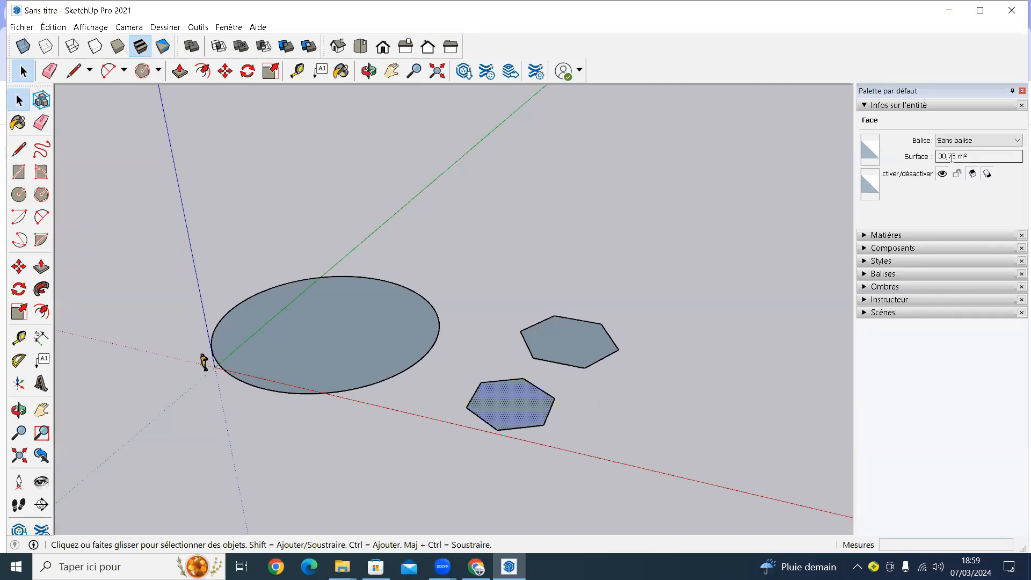
{"action": "left_click", "coordinate": [548, 413]}
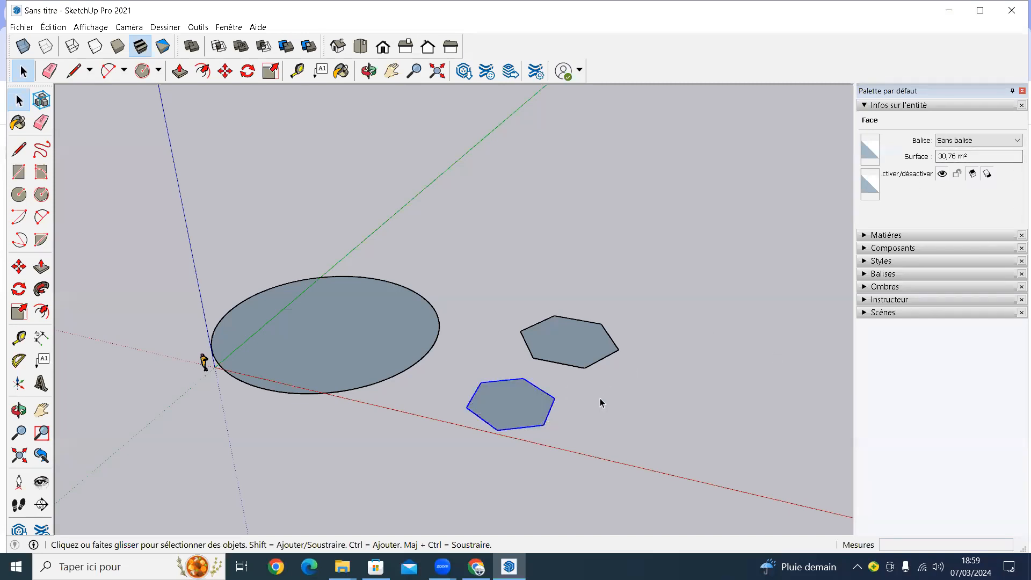
{"action": "left_click_drag", "start_coordinate": [947, 171], "coordinate": [924, 170]}
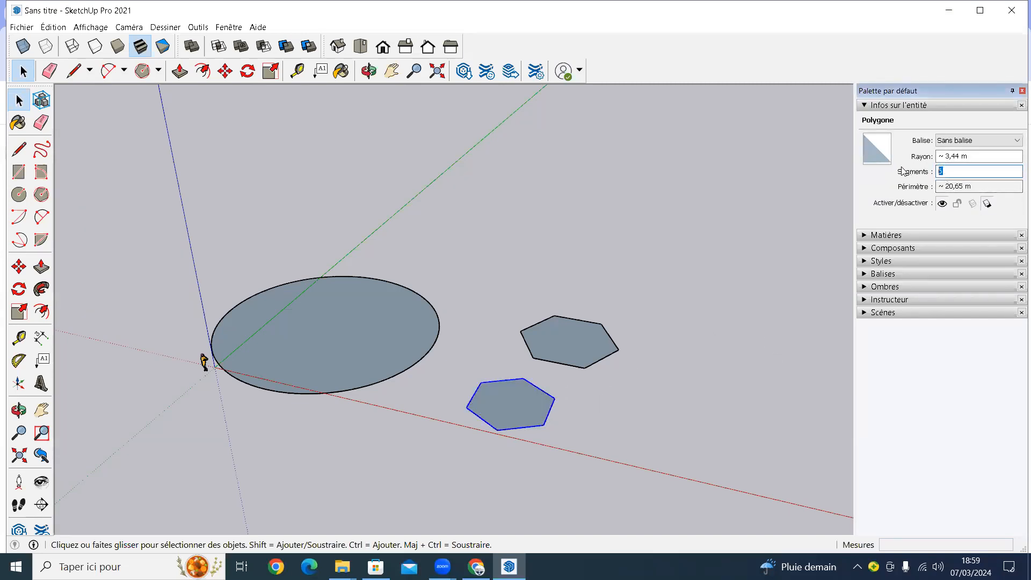
{"action": "type", "text": "5"}
{"action": "key", "text": "Return"}
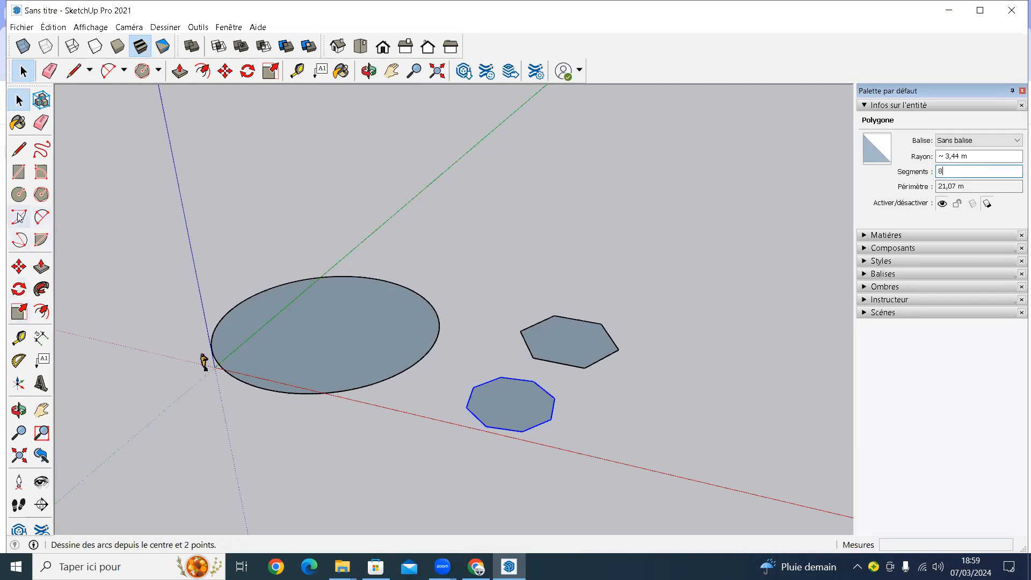
Step: Start a third polygon centred behind the two existing ones and increase its number of sides to 15
{"action": "left_click", "coordinate": [42, 198]}
{"action": "left_click", "coordinate": [518, 256]}
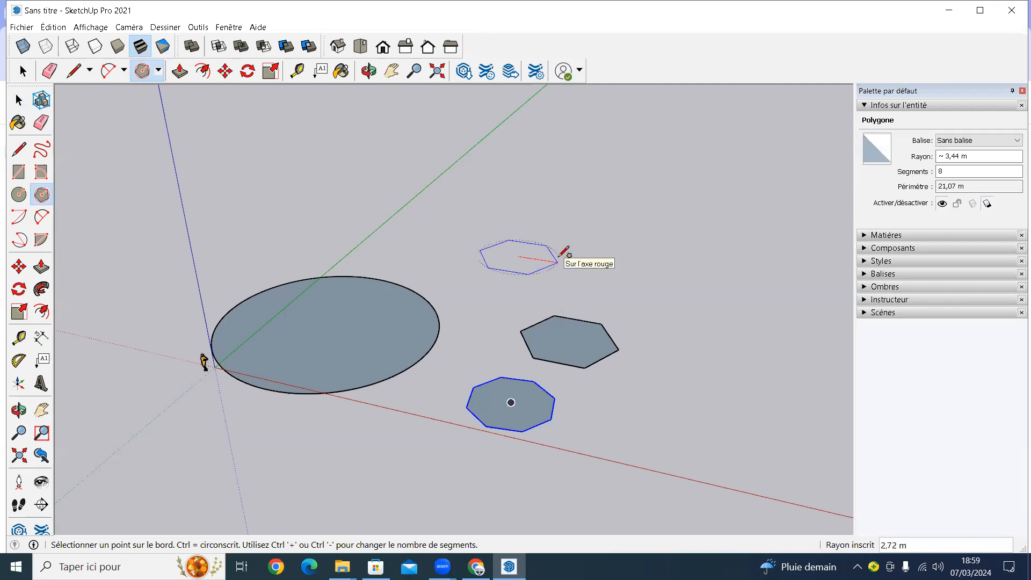
{"action": "key", "text": "ctrl+plus"}
{"action": "key", "text": "ctrl+plus"}
{"action": "key", "text": "ctrl+plus"}
{"action": "key", "text": "ctrl+plus"}
{"action": "key", "text": "ctrl+plus"}
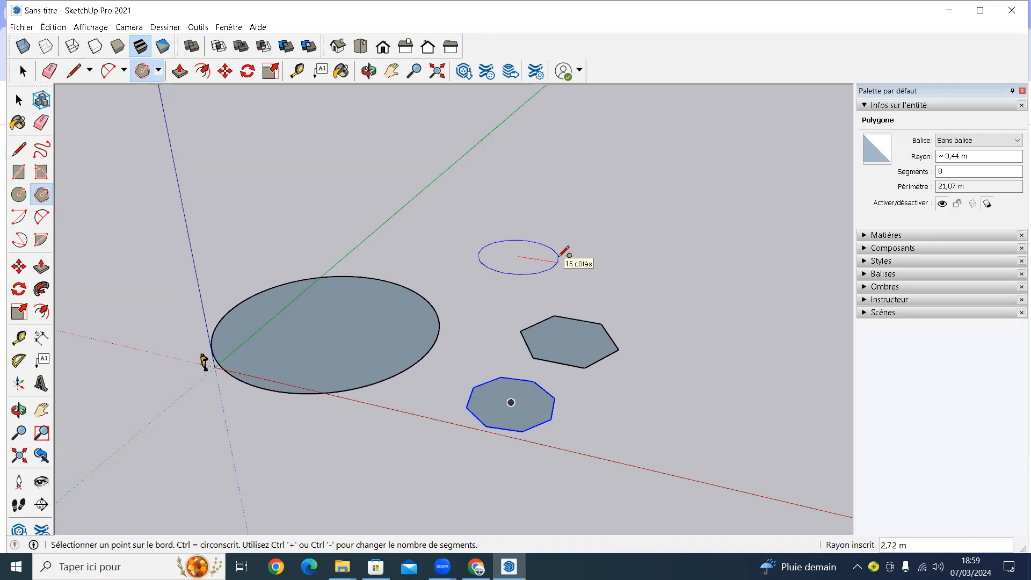
Step: Reduce the polygon's number of sides to 3, try going below that, and dismiss the warning
{"action": "key", "text": "ctrl+minus"}
{"action": "key", "text": "ctrl+minus"}
{"action": "key", "text": "ctrl+minus"}
{"action": "key", "text": "ctrl+minus"}
{"action": "key", "text": "ctrl+minus"}
{"action": "key", "text": "ctrl+minus"}
{"action": "key", "text": "ctrl+minus"}
{"action": "key", "text": "ctrl+minus"}
{"action": "key", "text": "ctrl+minus"}
{"action": "key", "text": "ctrl+minus"}
{"action": "key", "text": "ctrl+minus"}
{"action": "key", "text": "ctrl+minus"}
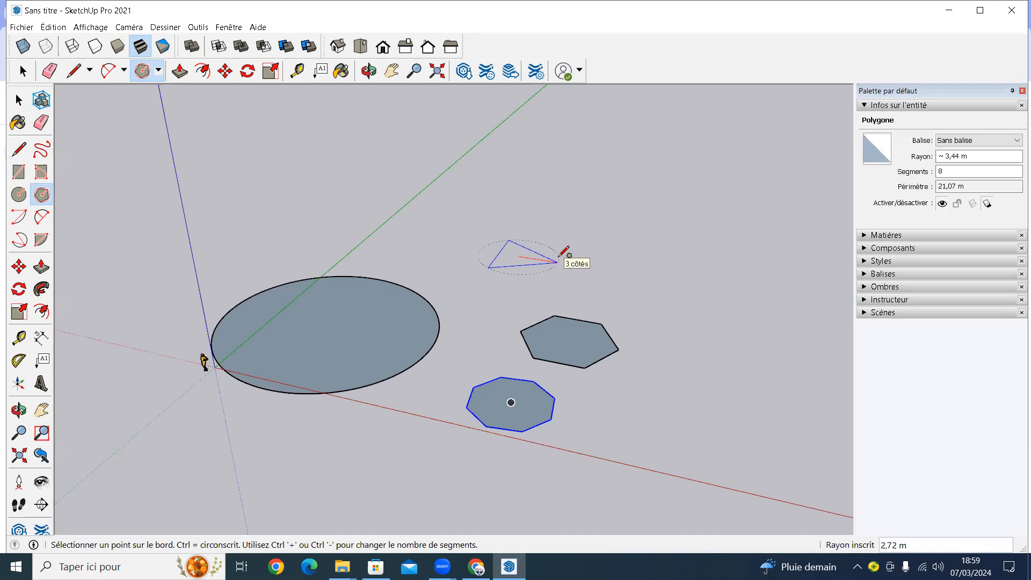
{"action": "key", "text": "ctrl+minus"}
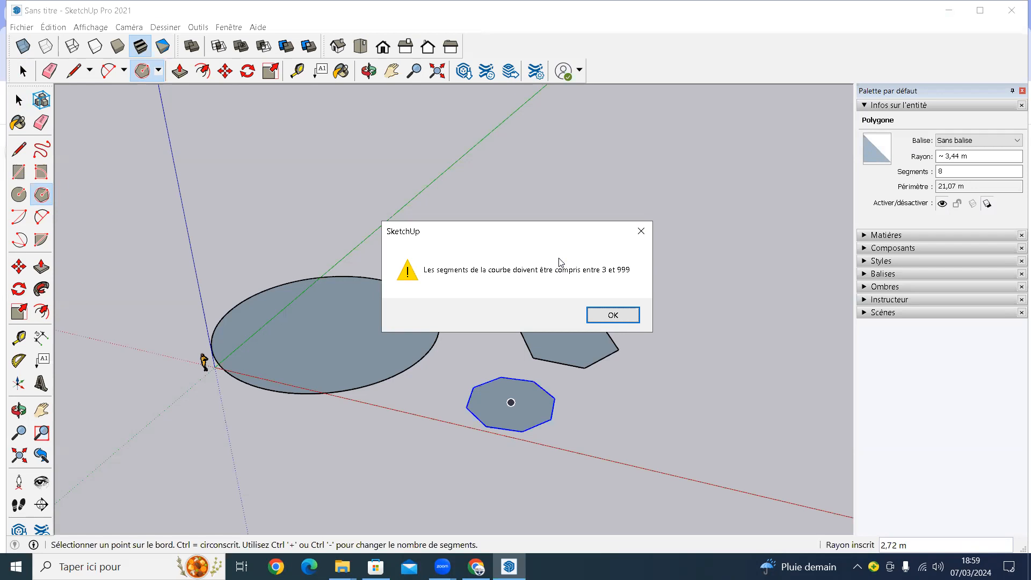
{"action": "left_click", "coordinate": [623, 315]}
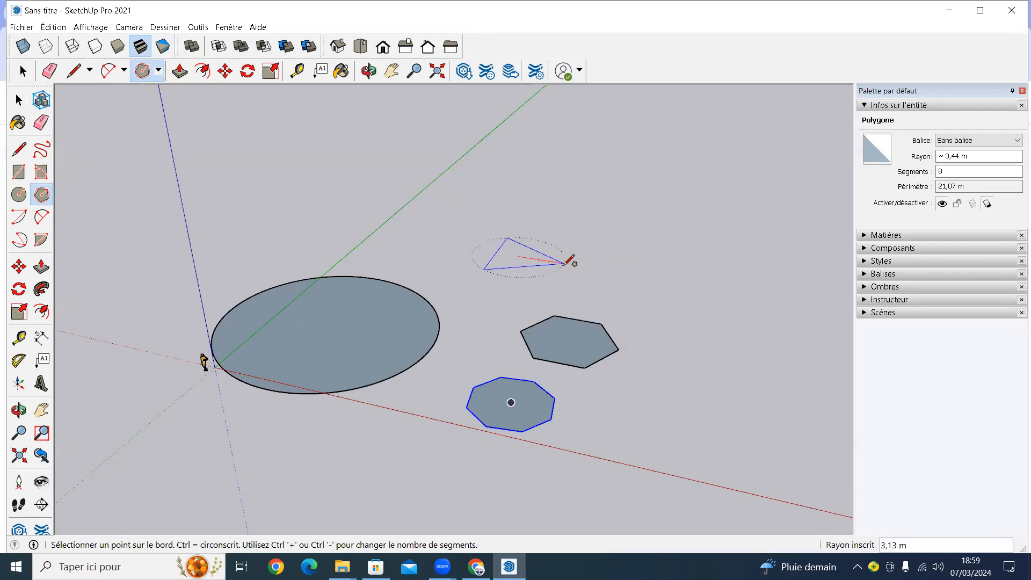
Step: Switch the third polygon to circumscribed and raise its number of sides to 8
{"action": "key", "text": "ctrl"}
{"action": "key", "text": "ctrl+plus"}
{"action": "key", "text": "ctrl+plus"}
{"action": "key", "text": "ctrl+plus"}
{"action": "key", "text": "ctrl+plus"}
{"action": "key", "text": "ctrl+plus"}
{"action": "key", "text": "ctrl+plus"}
{"action": "key", "text": "ctrl+minus"}
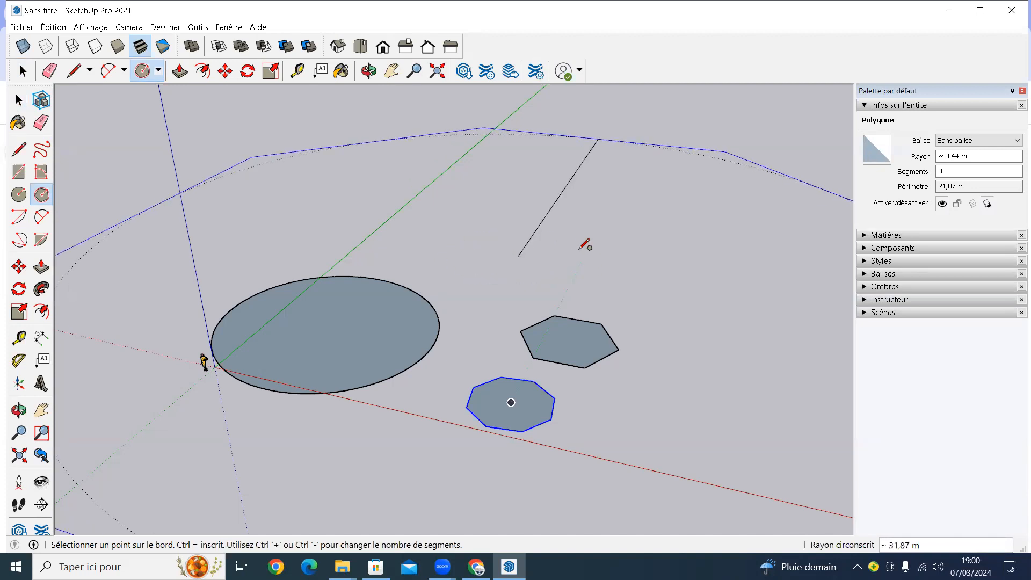
Step: Compare the octagon's inscribed and circumscribed modes, and finish it as inscribed with a radius of 4 m
{"action": "key", "text": "ctrl"}
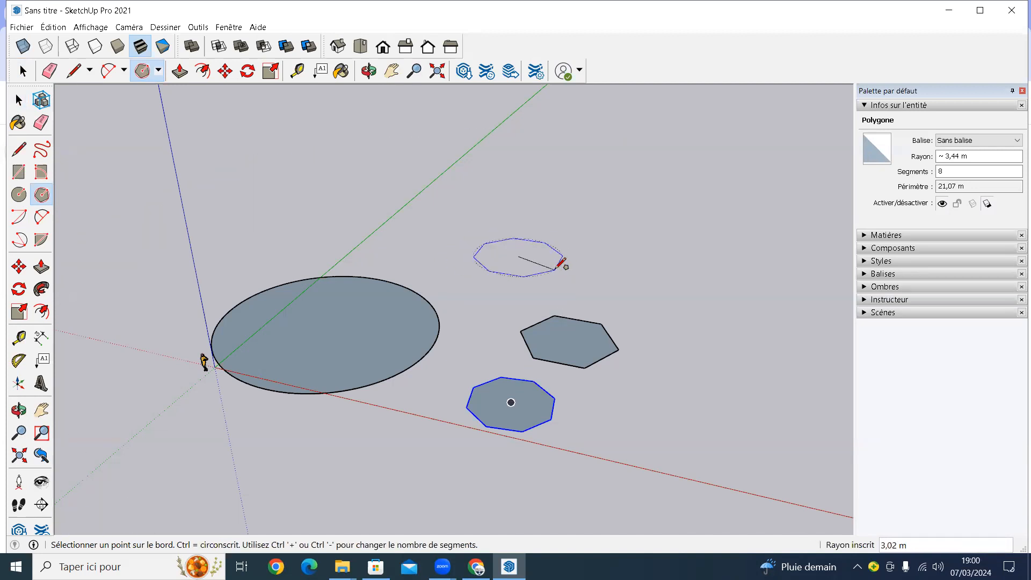
{"action": "scroll", "coordinate": [562, 264], "scroll_direction": "up", "scroll_amount": 1}
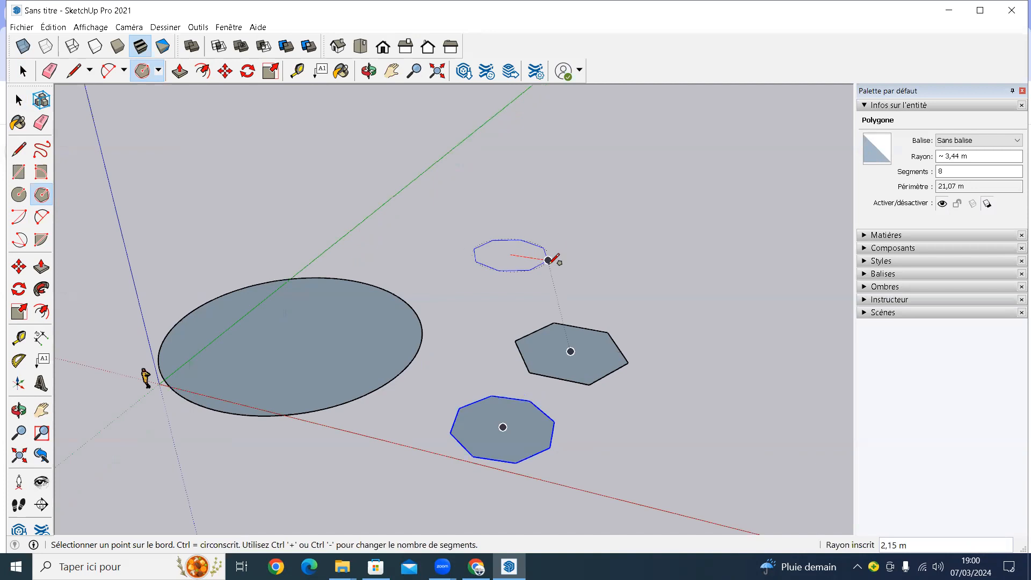
{"action": "key", "text": "ctrl"}
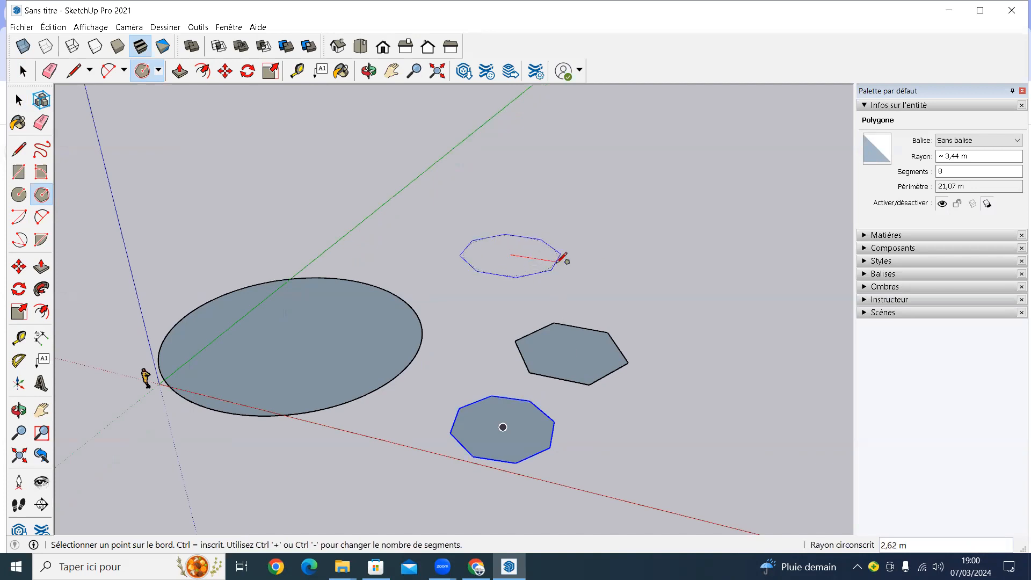
{"action": "scroll", "coordinate": [547, 259], "scroll_direction": "up", "scroll_amount": 2}
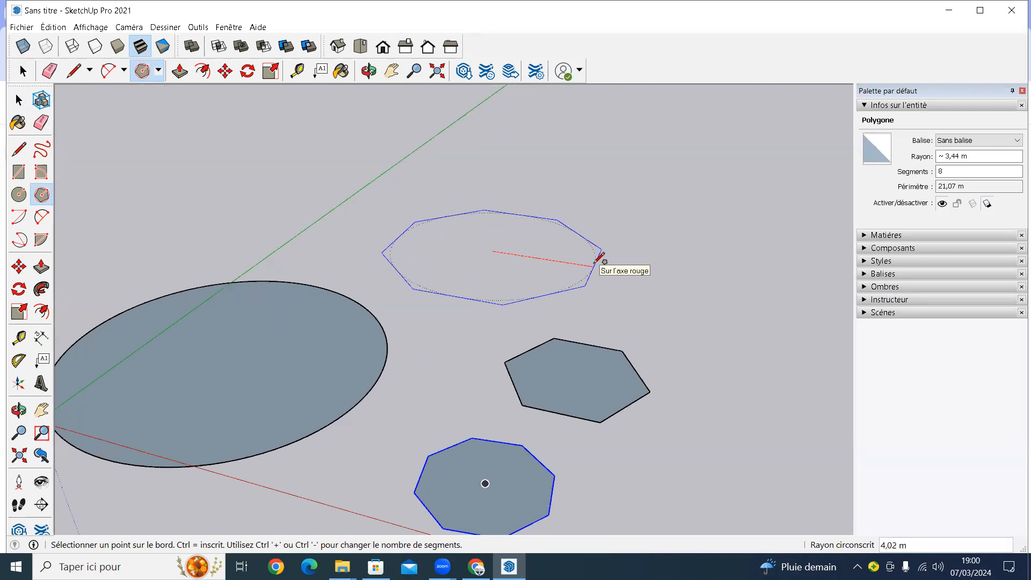
{"action": "key", "text": "ctrl"}
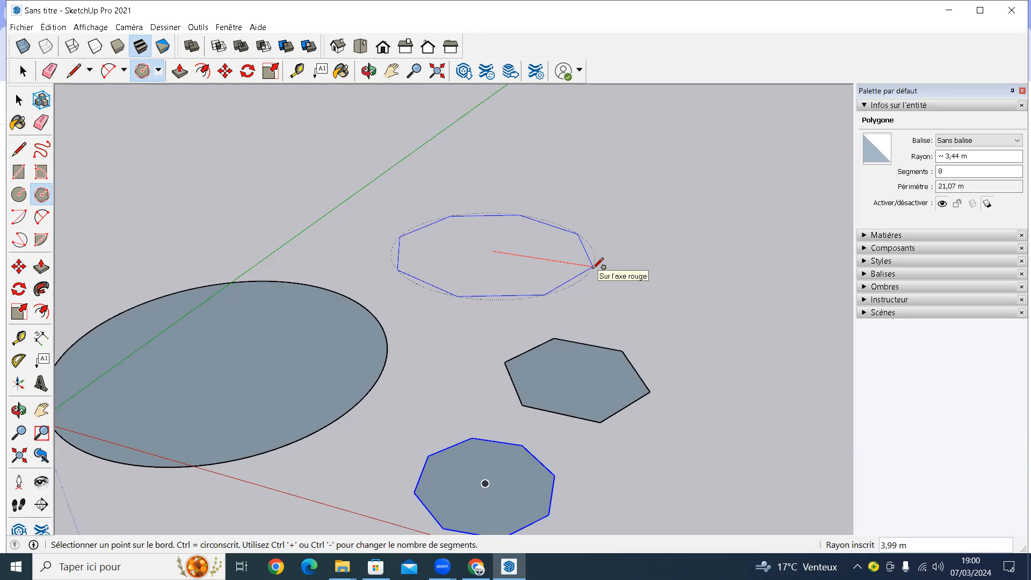
{"action": "type", "text": "4"}
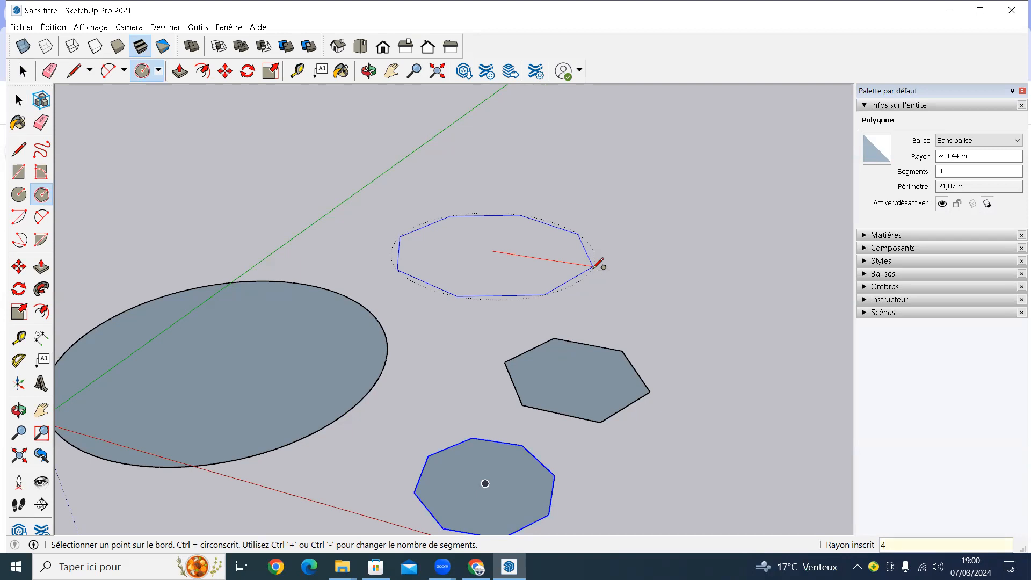
{"action": "key", "text": "Return"}
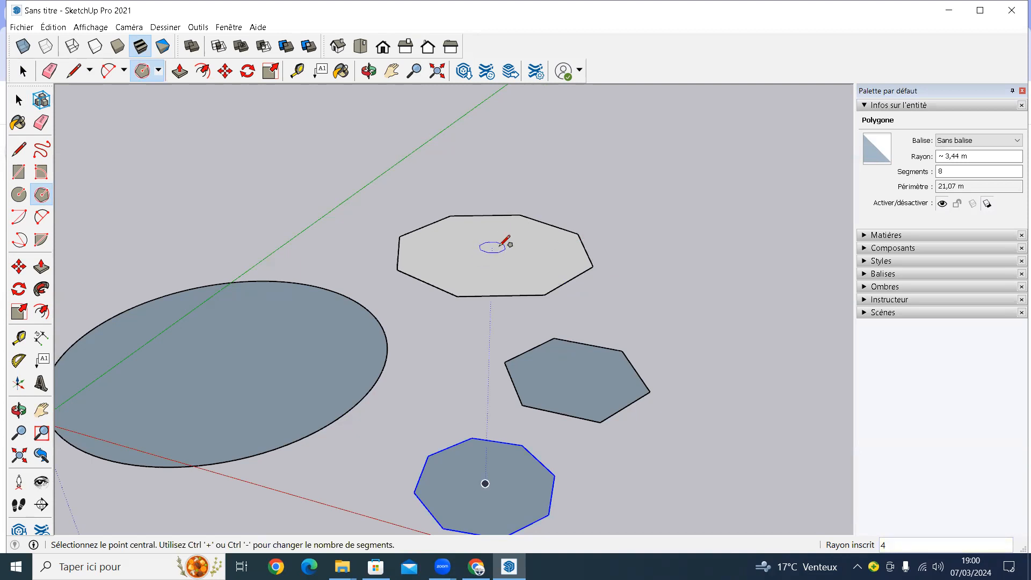
Step: Draw a circumscribed octagon with a radius of 4 m from the centre of the inscribed octagon
{"action": "middle_click_drag", "start_coordinate": [500, 248], "coordinate": [483, 354]}
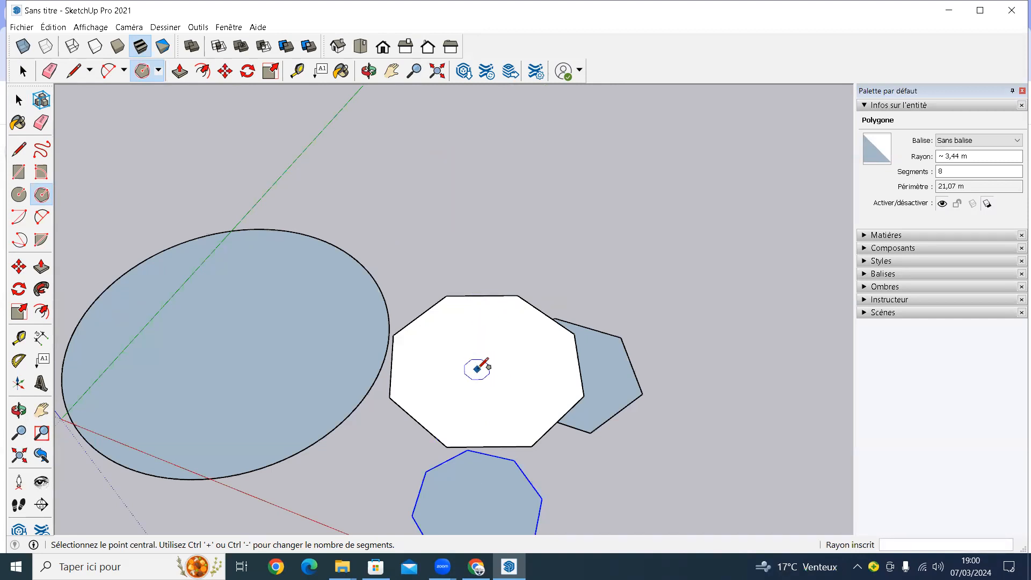
{"action": "middle_click_drag", "start_coordinate": [513, 357], "coordinate": [320, 412]}
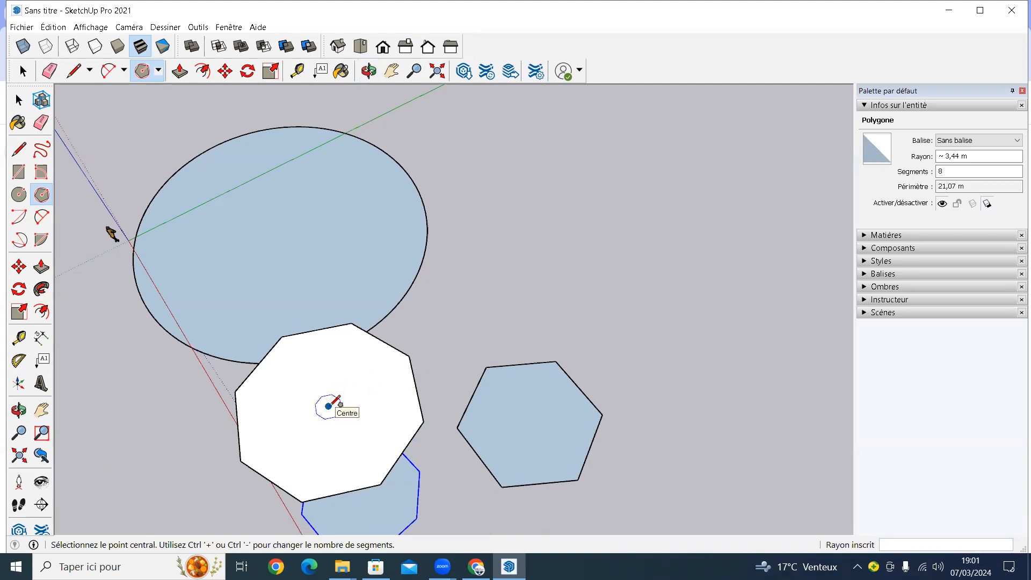
{"action": "left_click", "coordinate": [328, 406]}
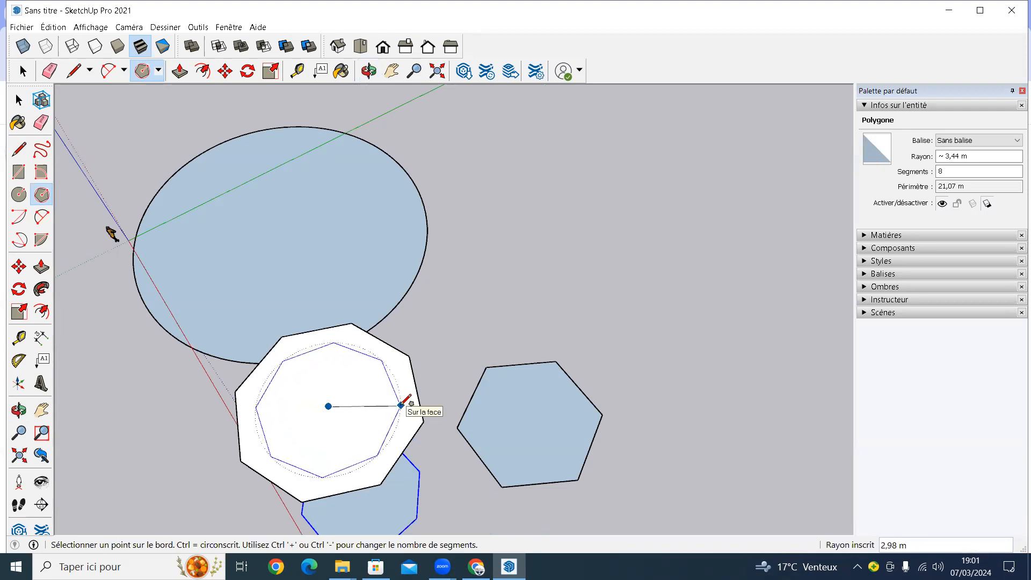
{"action": "key", "text": "ctrl"}
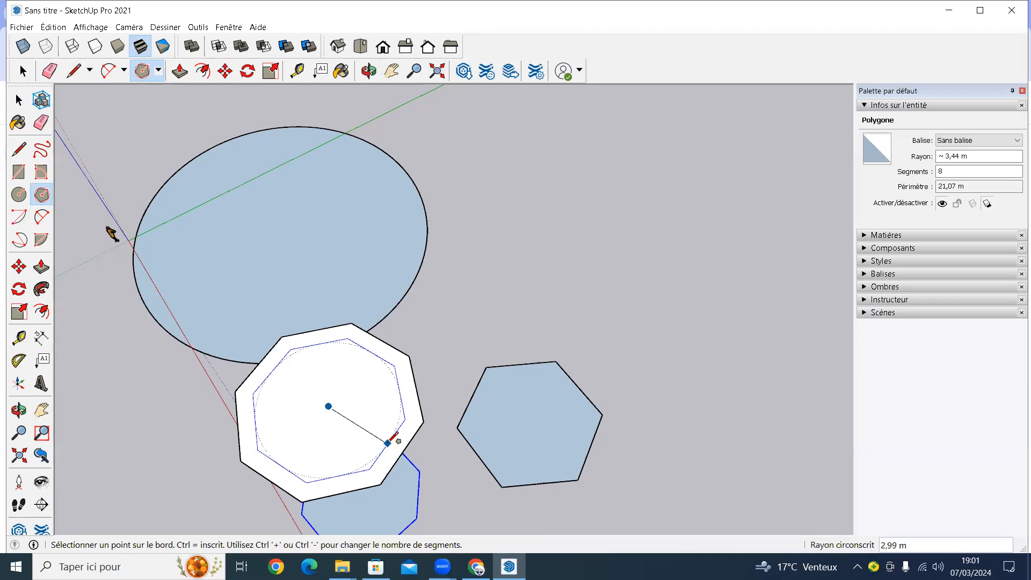
{"action": "type", "text": "4"}
{"action": "key", "text": "Return"}
Step: Select the large circle and all the polygons together and delete them
{"action": "middle_click_drag", "start_coordinate": [393, 438], "coordinate": [483, 364]}
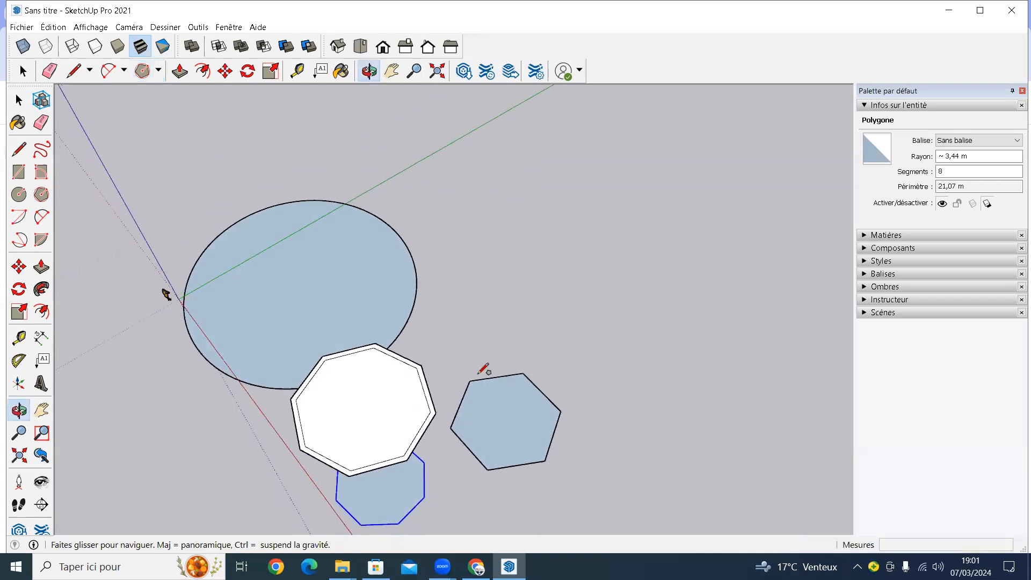
{"action": "middle_click_drag", "start_coordinate": [611, 298], "coordinate": [629, 335]}
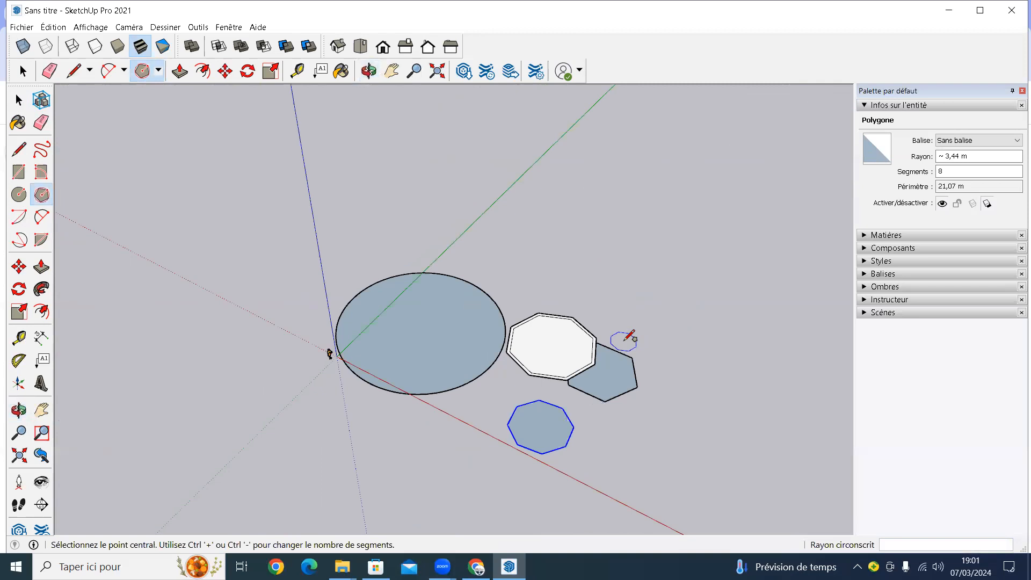
{"action": "key", "text": "space"}
{"action": "left_click_drag", "start_coordinate": [631, 255], "coordinate": [330, 477]}
{"action": "left_click_drag", "start_coordinate": [405, 470], "coordinate": [385, 468]}
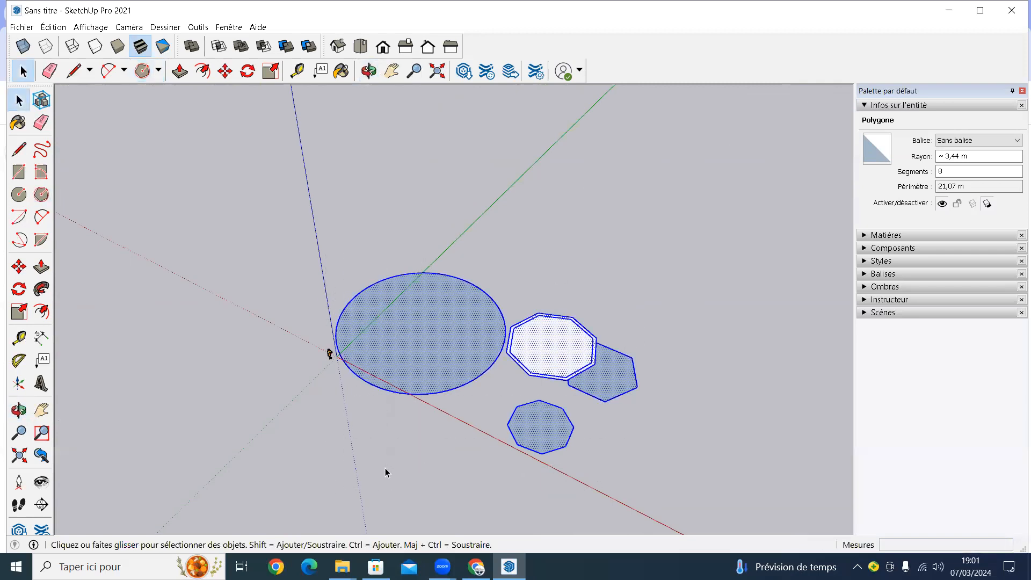
{"action": "key", "text": "Delete"}
Step: Draw an inscribed polygon centred on the origin with 5 sides and a radius of 0,5 m along the red axis
{"action": "middle_click_drag", "start_coordinate": [452, 386], "coordinate": [490, 340]}
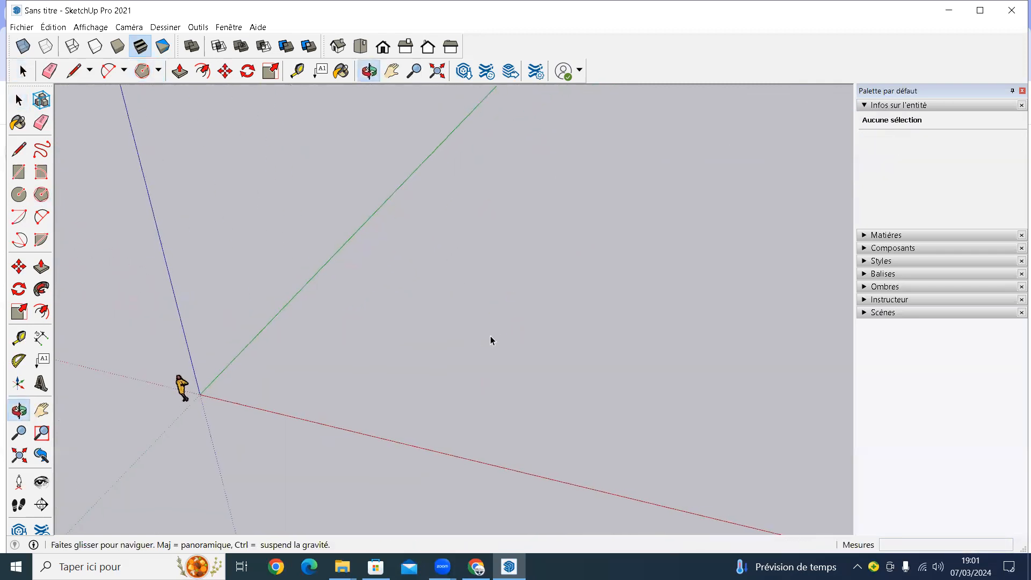
{"action": "left_click", "coordinate": [41, 194]}
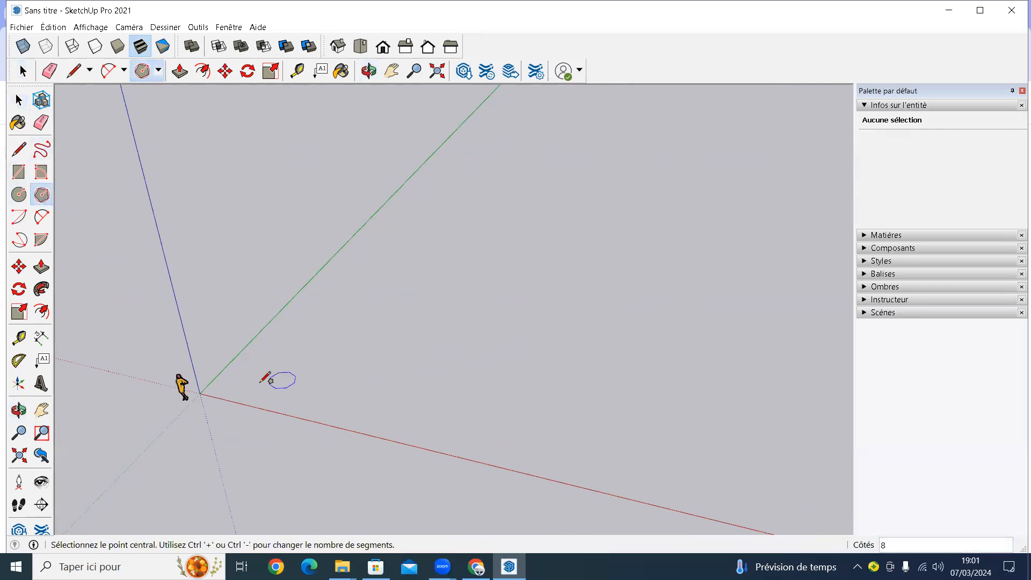
{"action": "scroll", "coordinate": [200, 394], "scroll_direction": "up", "scroll_amount": 2}
{"action": "scroll", "coordinate": [199, 393], "scroll_direction": "up", "scroll_amount": 4}
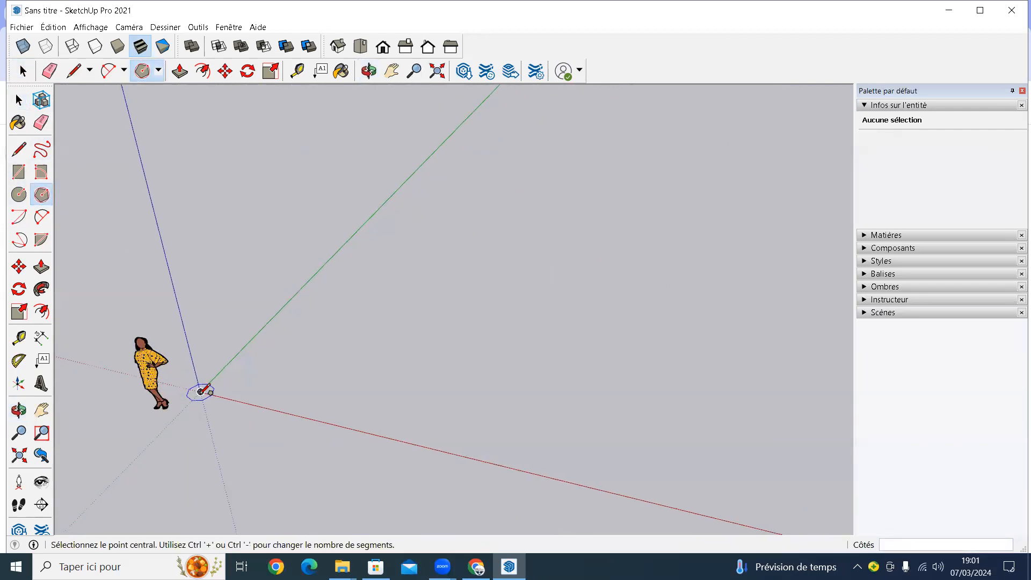
{"action": "left_click", "coordinate": [201, 383]}
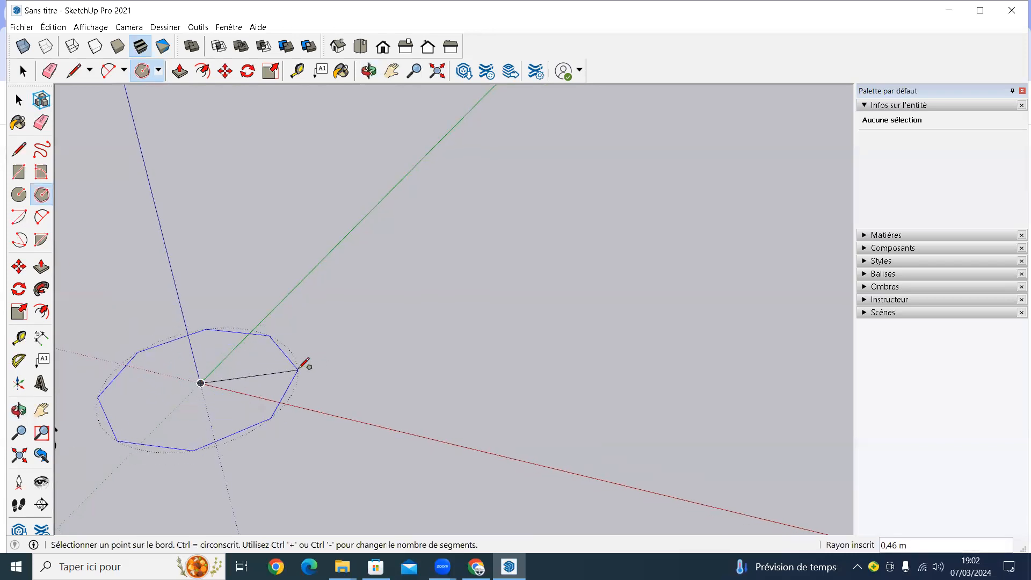
{"action": "key", "text": "ctrl+minus"}
{"action": "key", "text": "ctrl+minus"}
{"action": "key", "text": "ctrl+minus"}
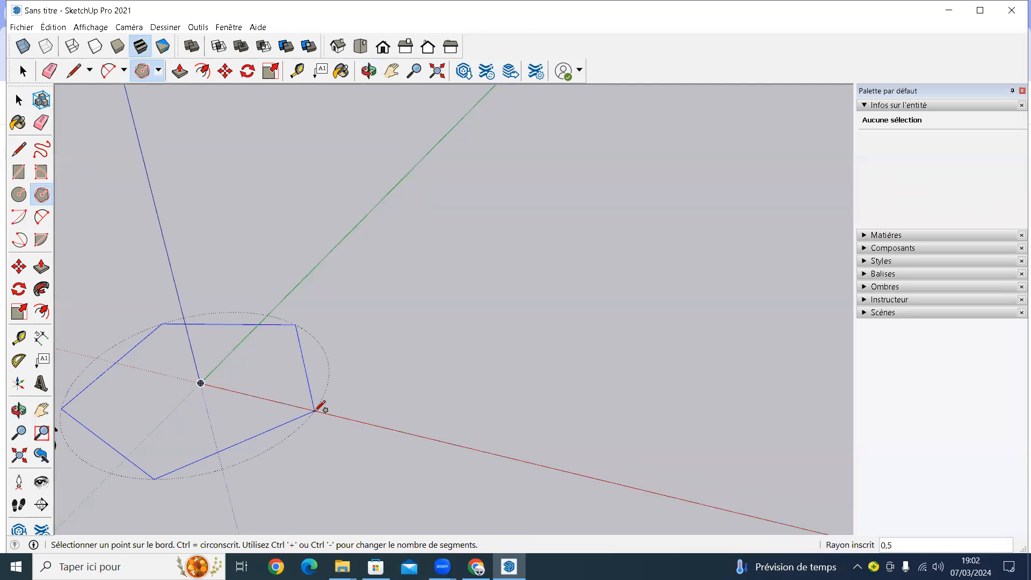
{"action": "left_click", "coordinate": [316, 411]}
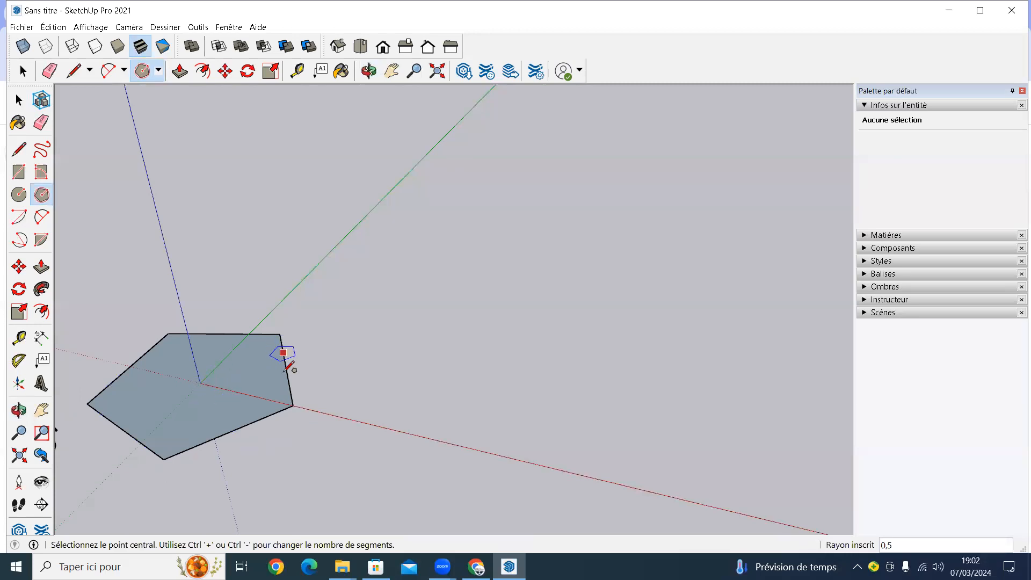
Step: Draw a circumscribed pentagon from the origin with a radius of 0,5 m around the inscribed one
{"action": "left_click", "coordinate": [200, 383]}
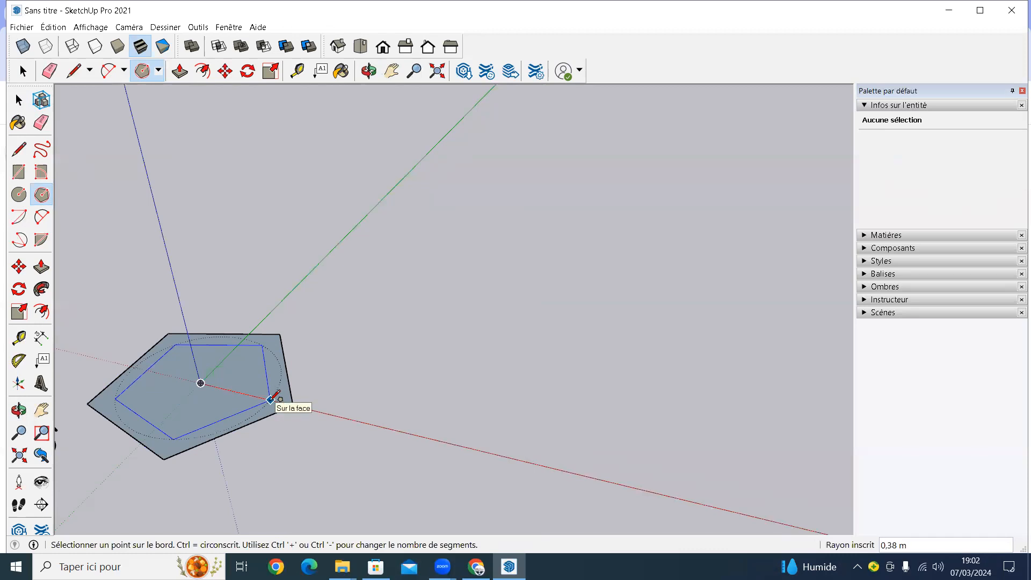
{"action": "key", "text": "ctrl"}
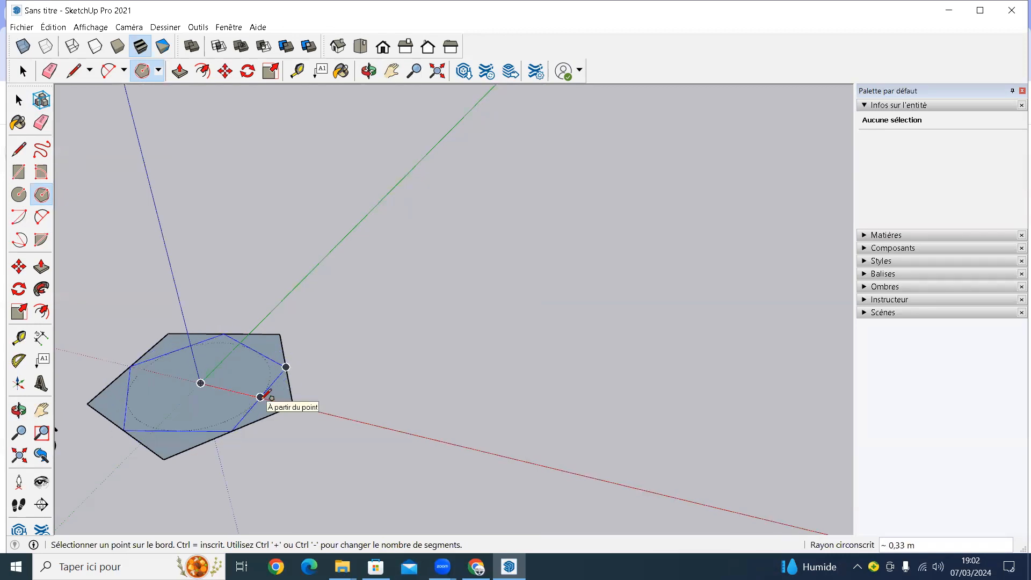
{"action": "type", "text": "0,5"}
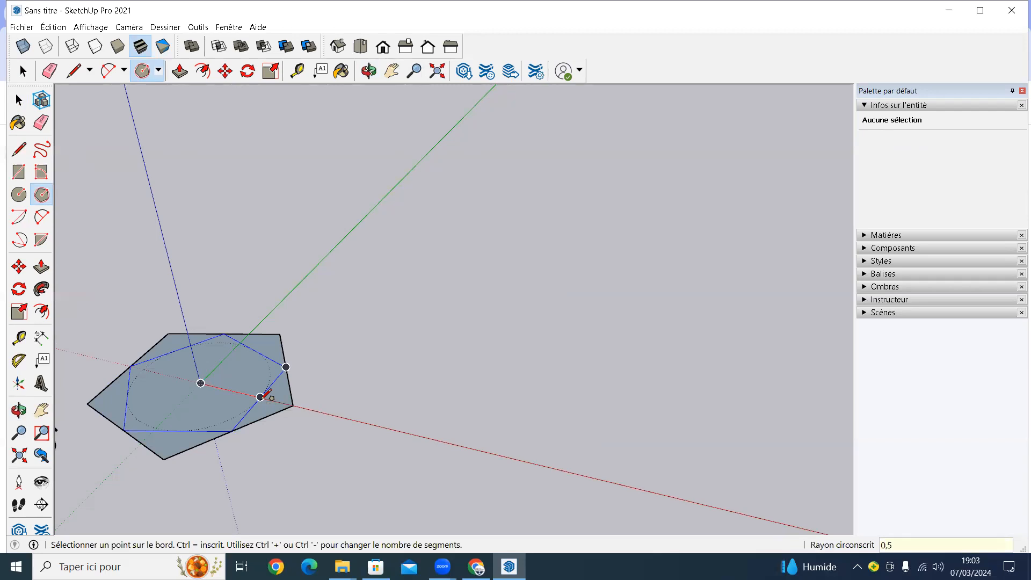
{"action": "key", "text": "Return"}
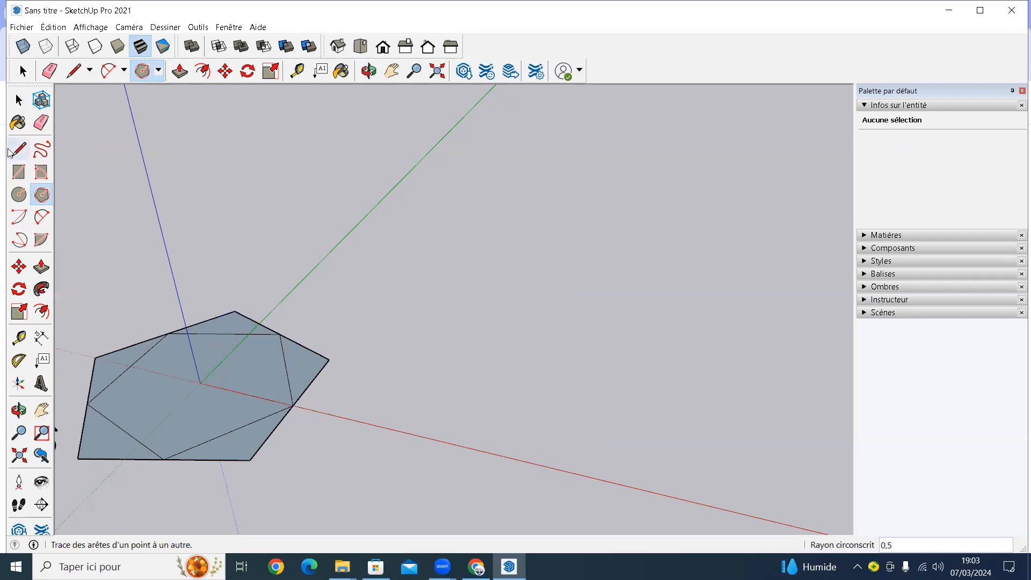
Step: Inspect the face of the inner pentagon and one triangular face between the two pentagons
{"action": "key", "text": "space"}
{"action": "left_click", "coordinate": [228, 328]}
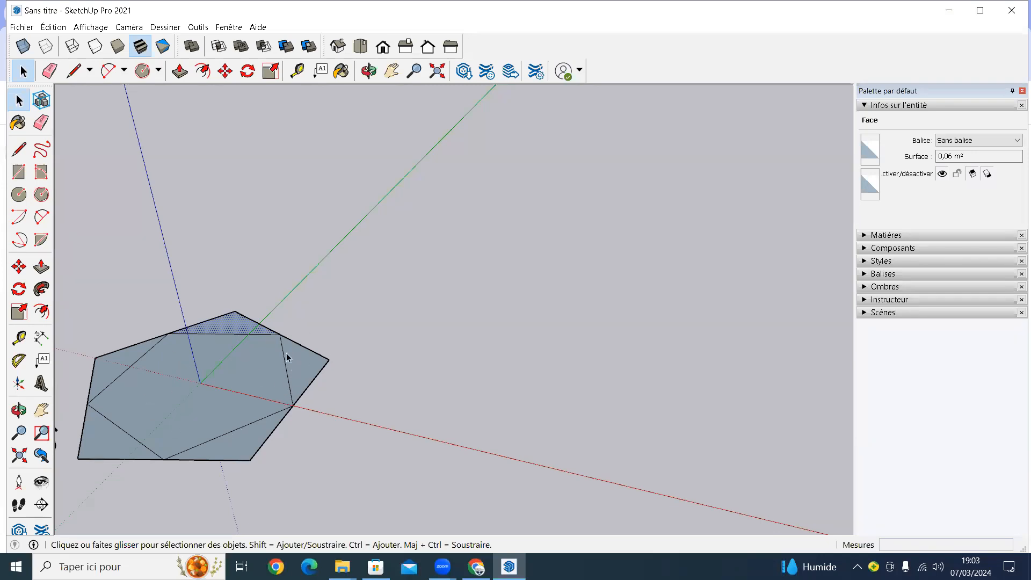
{"action": "left_click", "coordinate": [247, 389]}
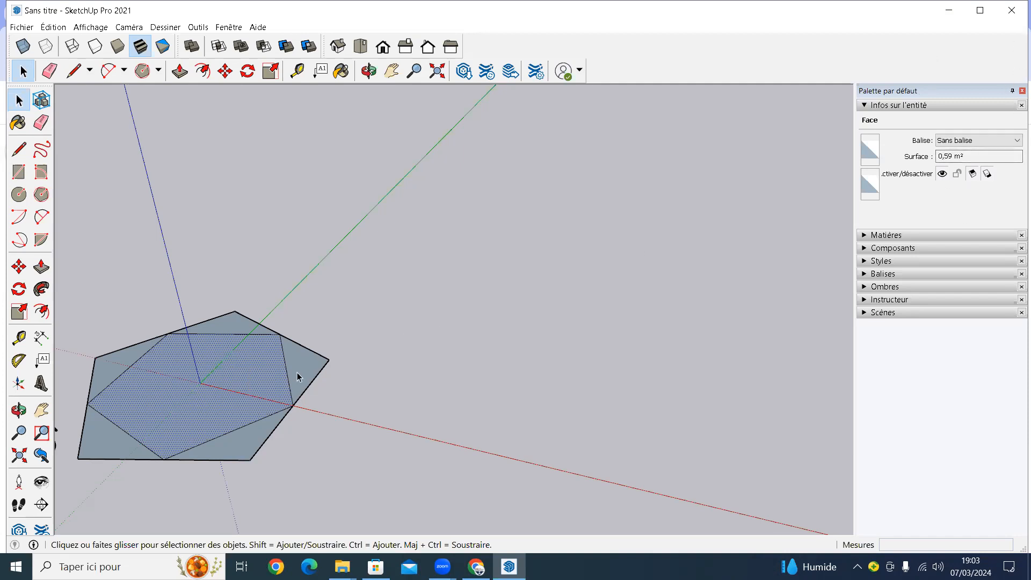
{"action": "left_click", "coordinate": [230, 326]}
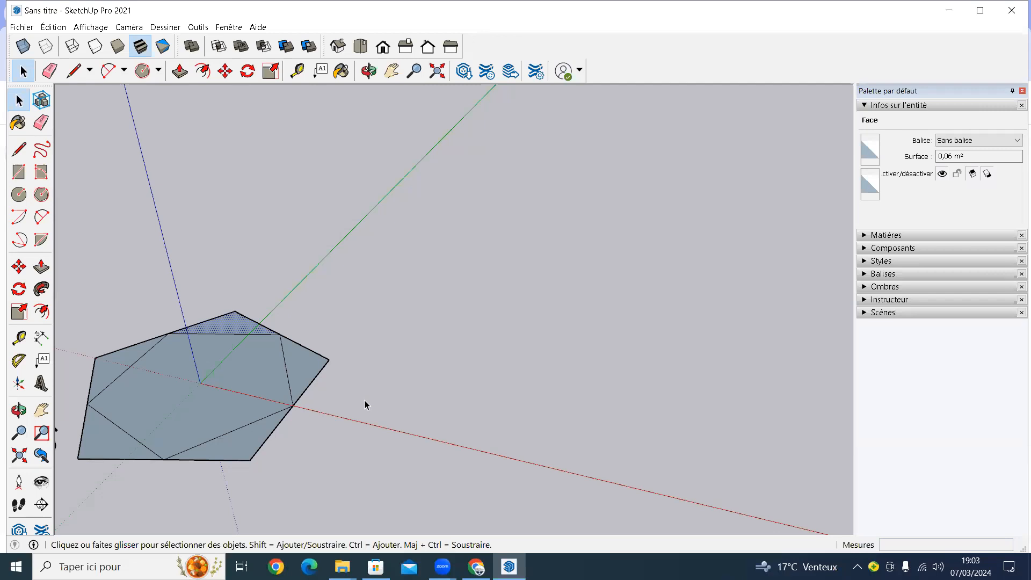
Step: Draw a circle with a radius of about 0,28 m beside the pentagons, and inspect its outline's properties
{"action": "left_click", "coordinate": [42, 195]}
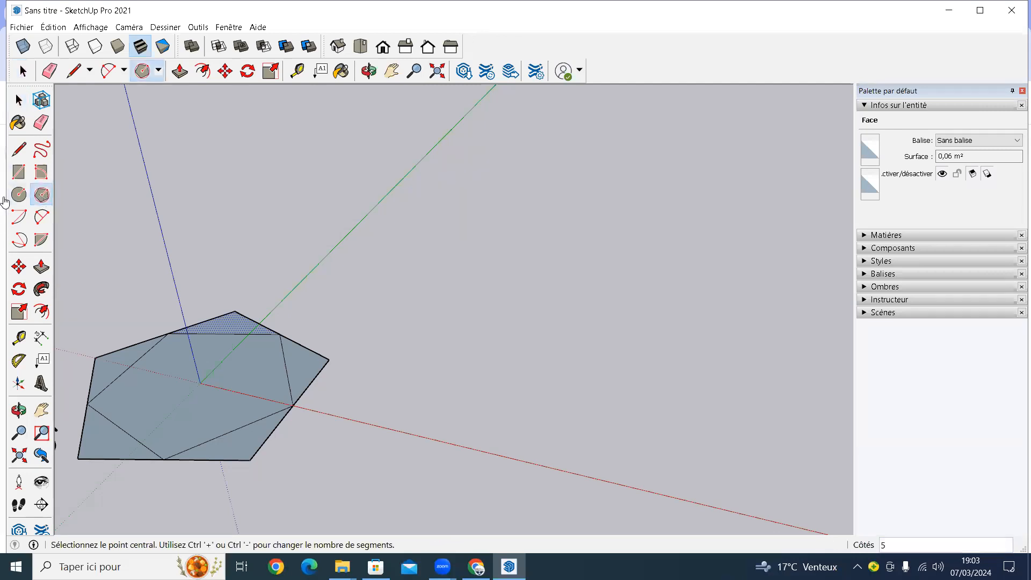
{"action": "left_click", "coordinate": [18, 195]}
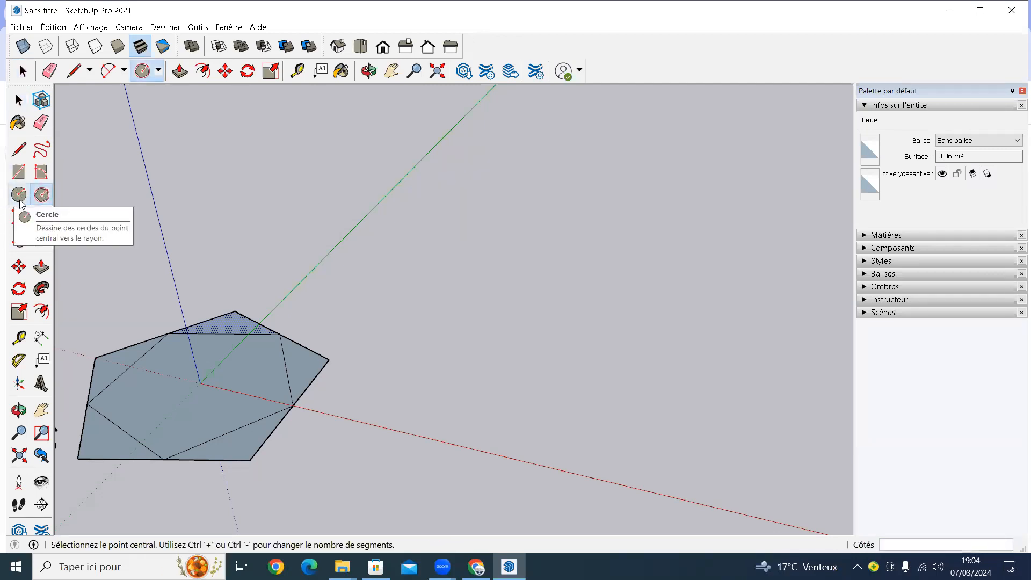
{"action": "left_click", "coordinate": [489, 354]}
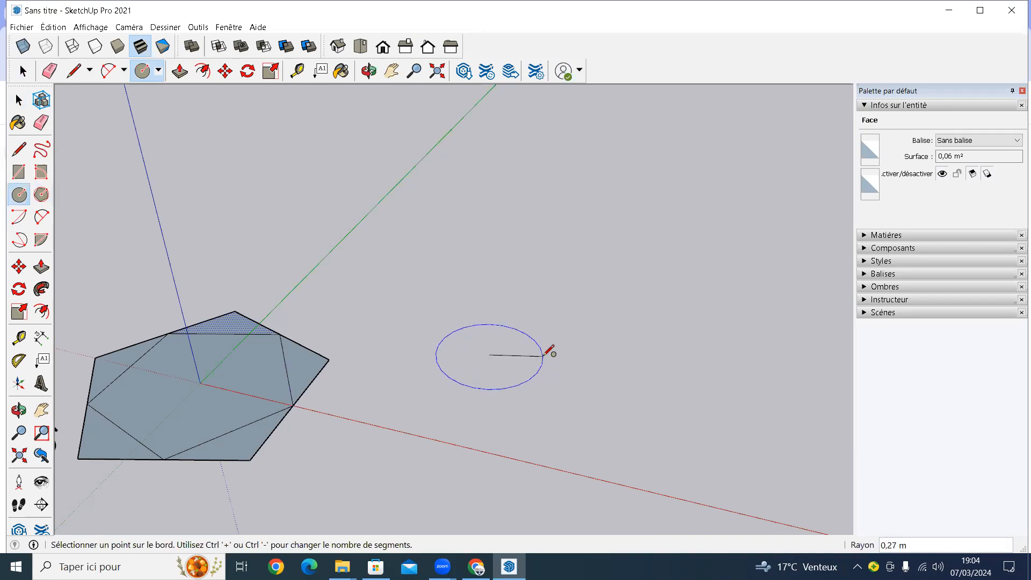
{"action": "left_click", "coordinate": [544, 356]}
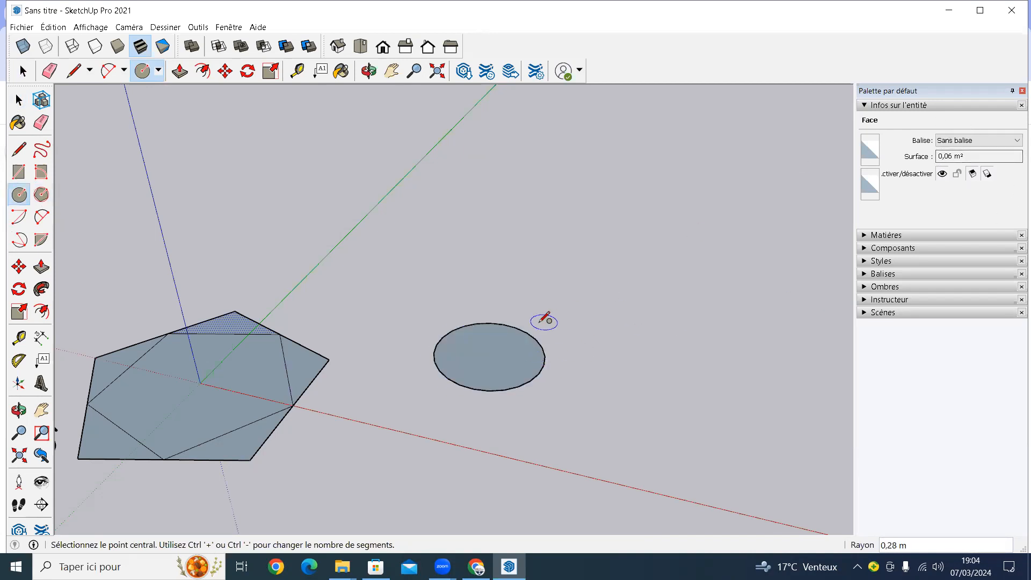
{"action": "key", "text": "space"}
{"action": "left_click", "coordinate": [540, 373]}
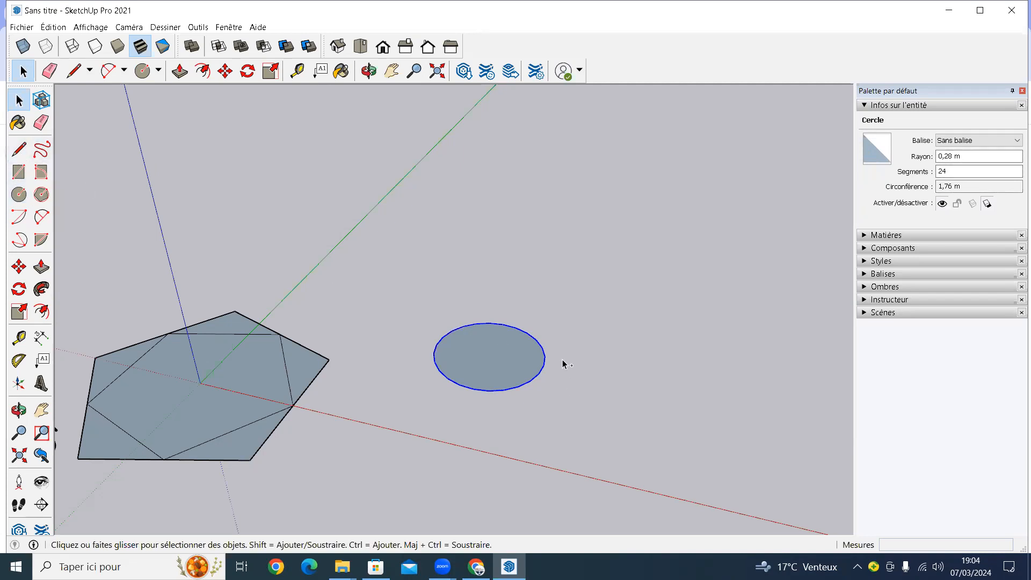
Step: Start a second circle beside the first one and reduce its segment count to 5 sides
{"action": "left_click", "coordinate": [19, 195]}
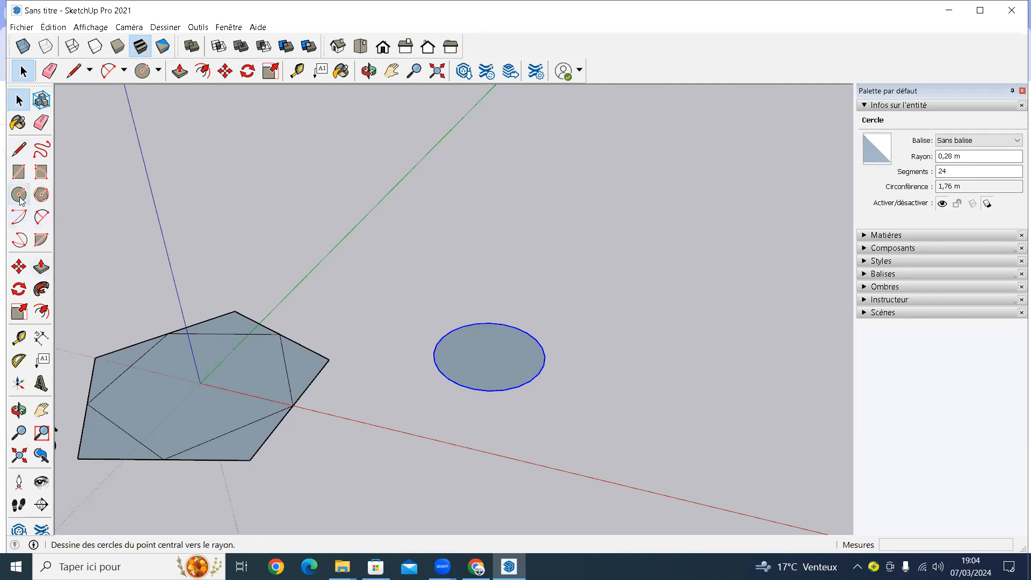
{"action": "left_click", "coordinate": [616, 333]}
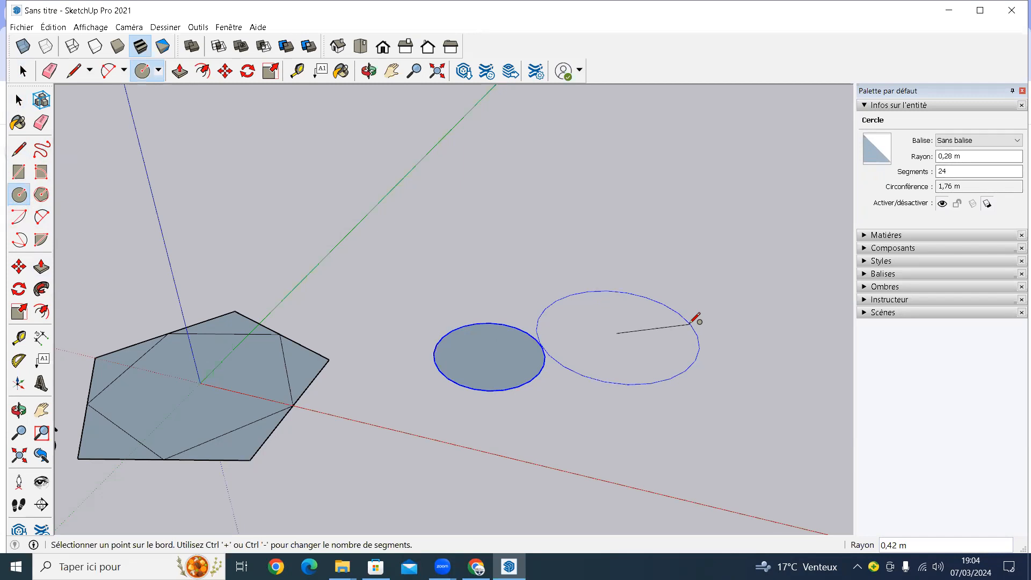
{"action": "key", "text": "ctrl+minus"}
{"action": "key", "text": "ctrl+minus"}
{"action": "key", "text": "ctrl+minus"}
{"action": "key", "text": "ctrl+minus"}
{"action": "key", "text": "ctrl+minus"}
{"action": "key", "text": "ctrl+minus"}
{"action": "key", "text": "ctrl+minus"}
{"action": "key", "text": "ctrl+minus"}
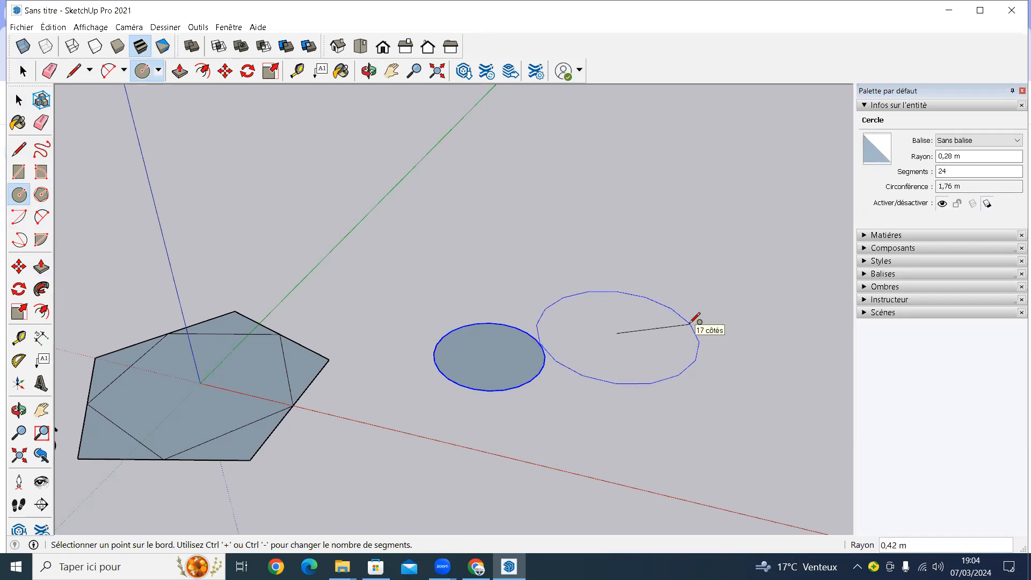
{"action": "key", "text": "ctrl+minus"}
{"action": "key", "text": "ctrl+minus"}
{"action": "key", "text": "ctrl+minus"}
{"action": "key", "text": "ctrl+minus"}
{"action": "key", "text": "ctrl+minus"}
{"action": "key", "text": "ctrl+minus"}
{"action": "key", "text": "ctrl+minus"}
{"action": "key", "text": "ctrl+minus"}
{"action": "key", "text": "ctrl+minus"}
{"action": "key", "text": "ctrl+minus"}
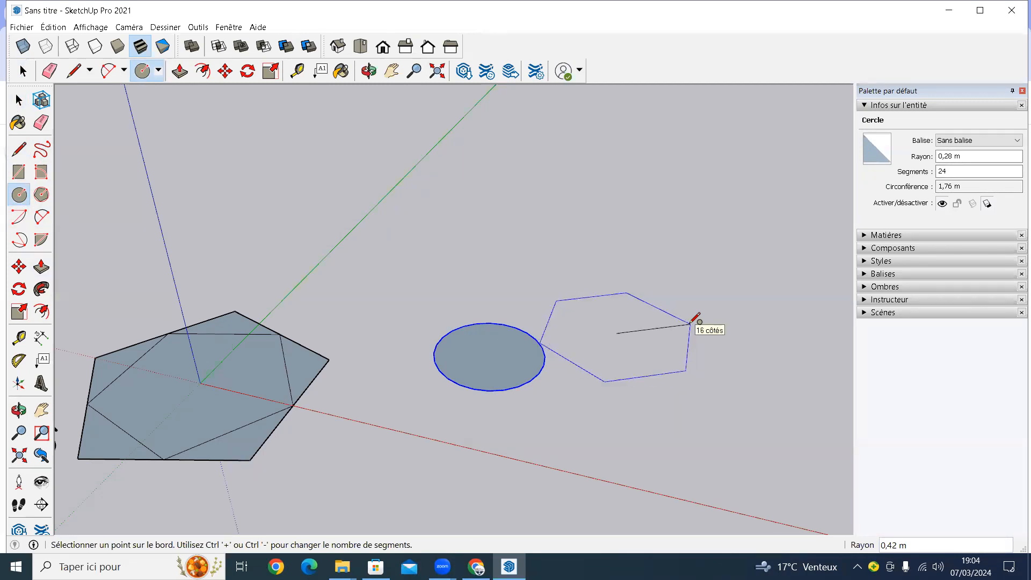
Step: Raise the new circle's segment count until its outline looks round, and finish it with a radius of about 0,10 m
{"action": "key", "text": "ctrl+plus"}
{"action": "key", "text": "ctrl+plus"}
{"action": "key", "text": "ctrl+plus"}
{"action": "key", "text": "ctrl+plus"}
{"action": "key", "text": "ctrl+plus"}
{"action": "key", "text": "ctrl+plus"}
{"action": "key", "text": "ctrl+plus"}
{"action": "key", "text": "ctrl+plus"}
{"action": "key", "text": "ctrl+plus"}
{"action": "key", "text": "ctrl+plus"}
{"action": "key", "text": "ctrl+plus"}
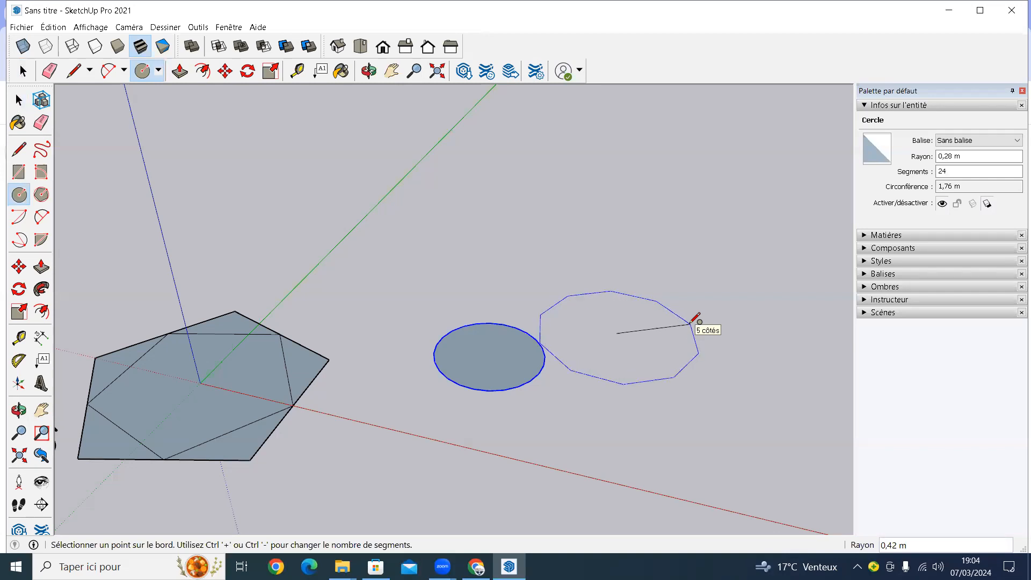
{"action": "key", "text": "ctrl+plus"}
{"action": "key", "text": "ctrl+plus"}
{"action": "key", "text": "ctrl+plus"}
{"action": "key", "text": "ctrl+plus"}
{"action": "key", "text": "ctrl+plus"}
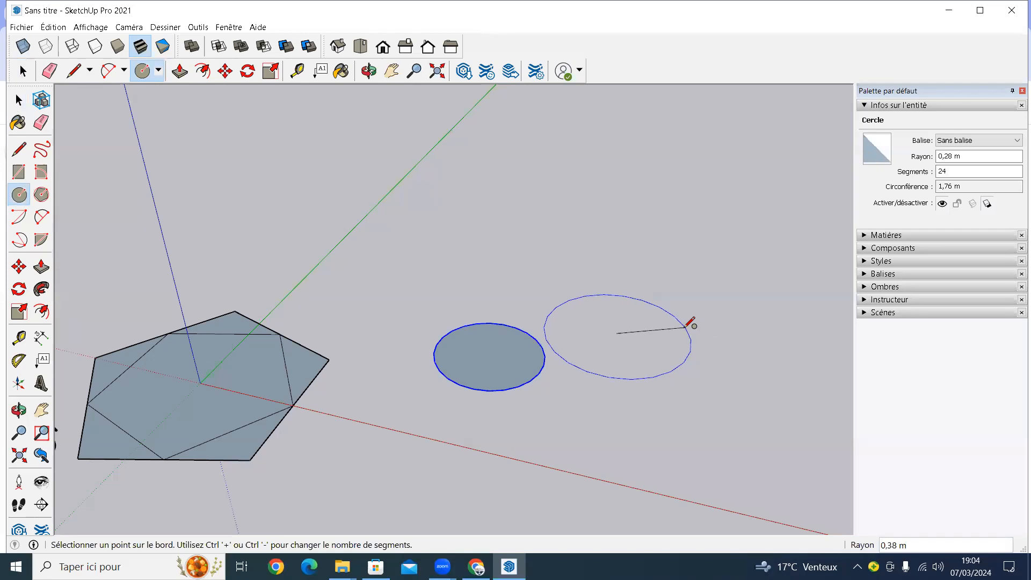
{"action": "left_click", "coordinate": [637, 328]}
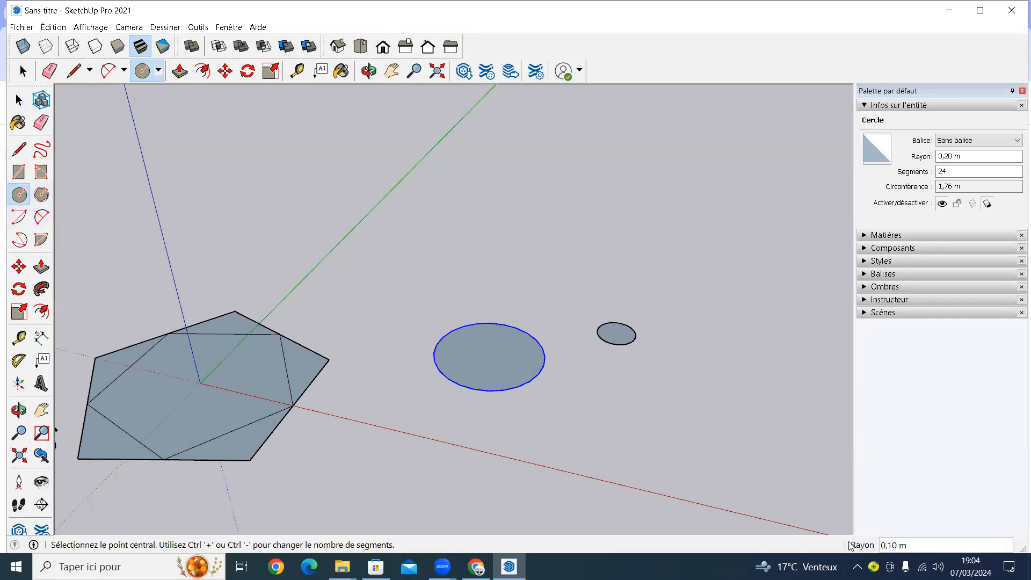
{"action": "mouse_move", "coordinate": [844, 565]}
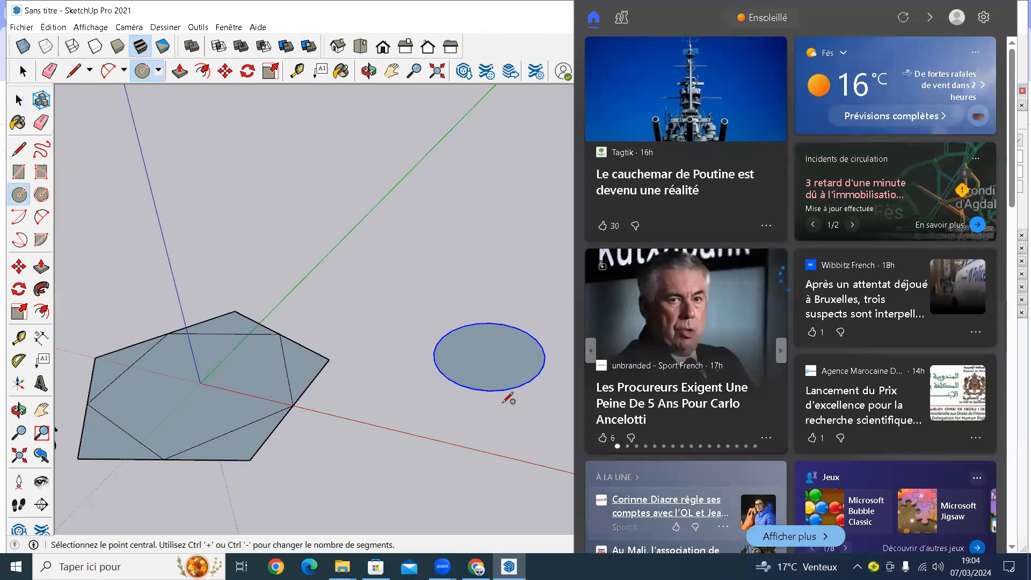